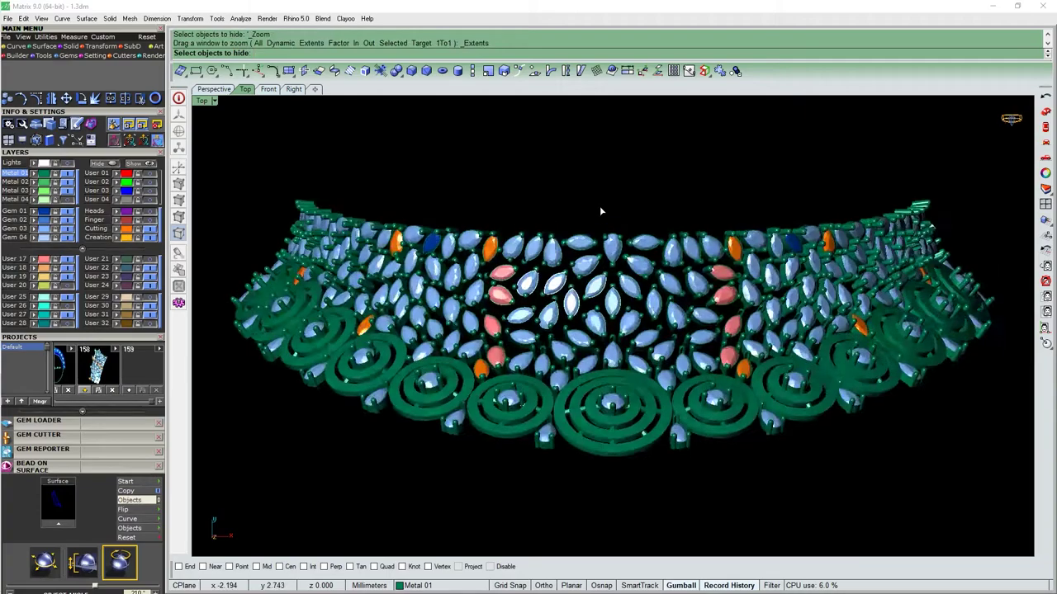
# Show the choker in Top view and zoom to fit the whole piece.
pyautogui.hotkey('ctrl', 'F1')
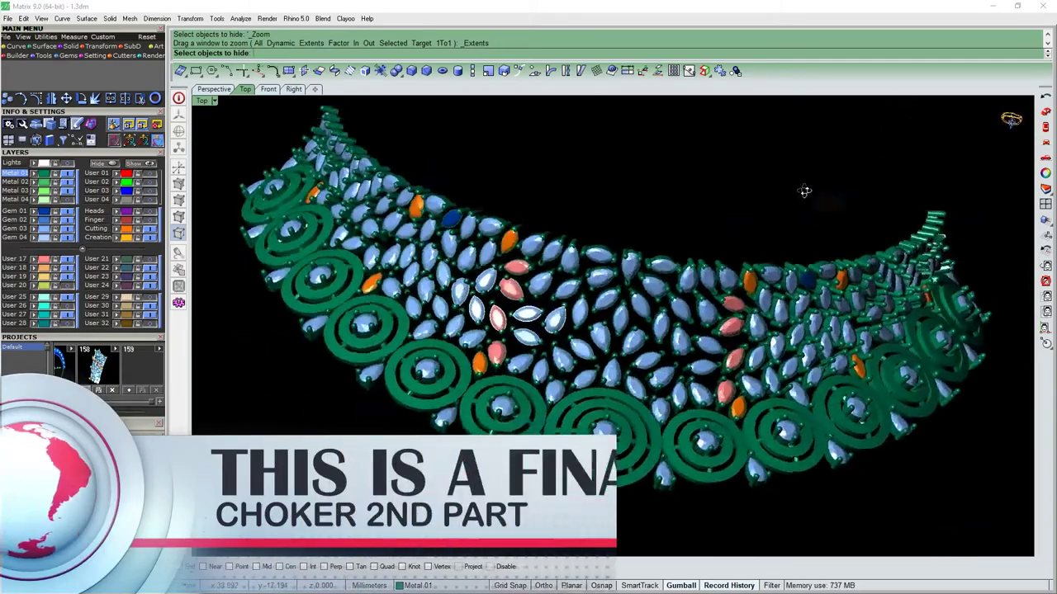
pyautogui.hotkey('ctrl', 'shift', 'e')
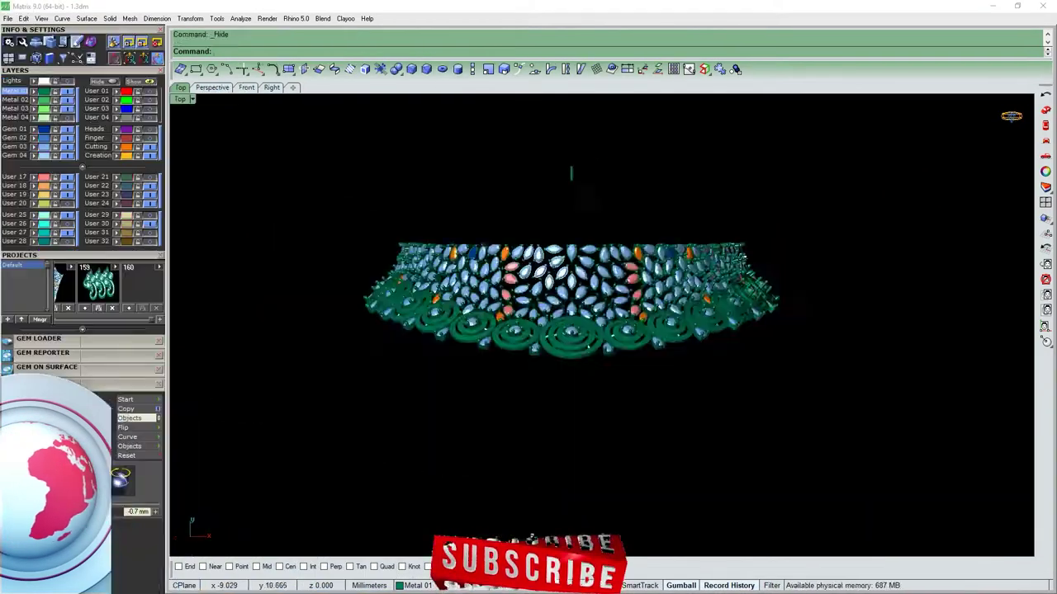
# Orbit the choker into perspective and finish placing the first Bead on Surface connecting bars.
pyautogui.moveTo(570, 388); pyautogui.dragTo(374, 174, button='right')
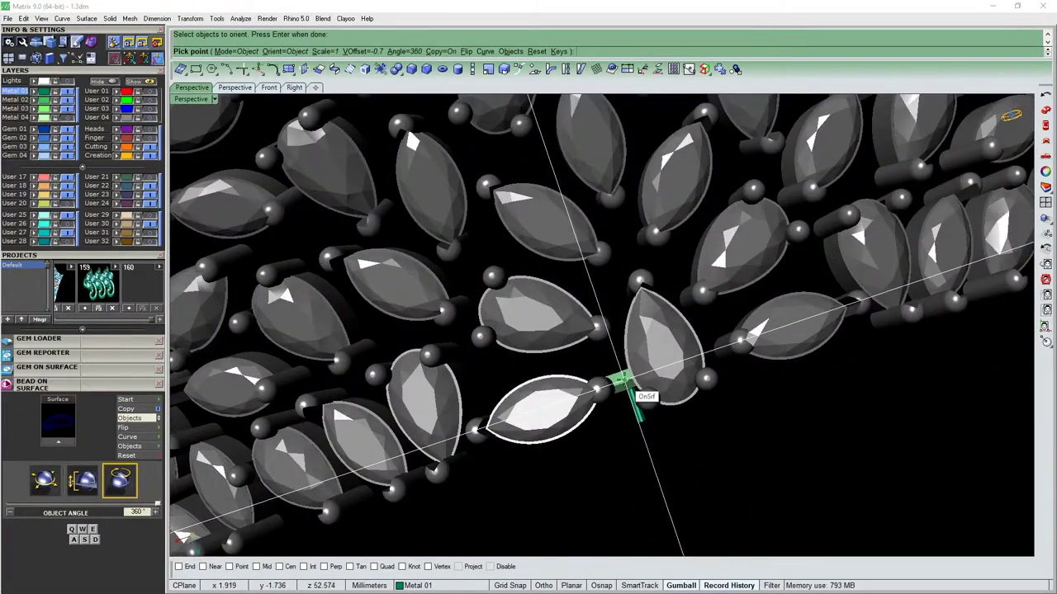
pyautogui.scroll(5, 578, 413)
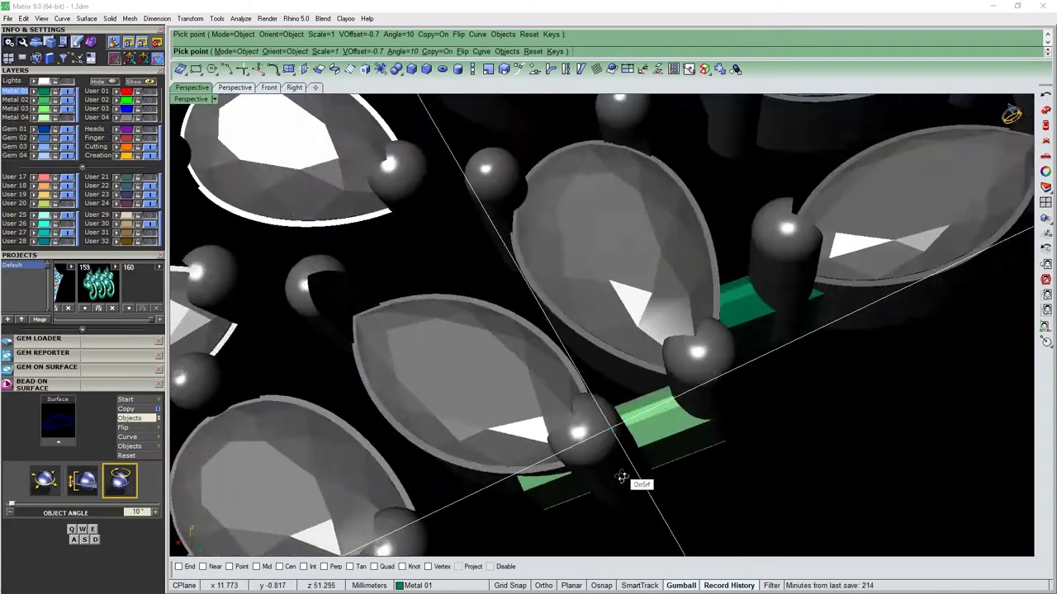
pyautogui.scroll(-3, 622, 478)
pyautogui.scroll(1, 601, 403)
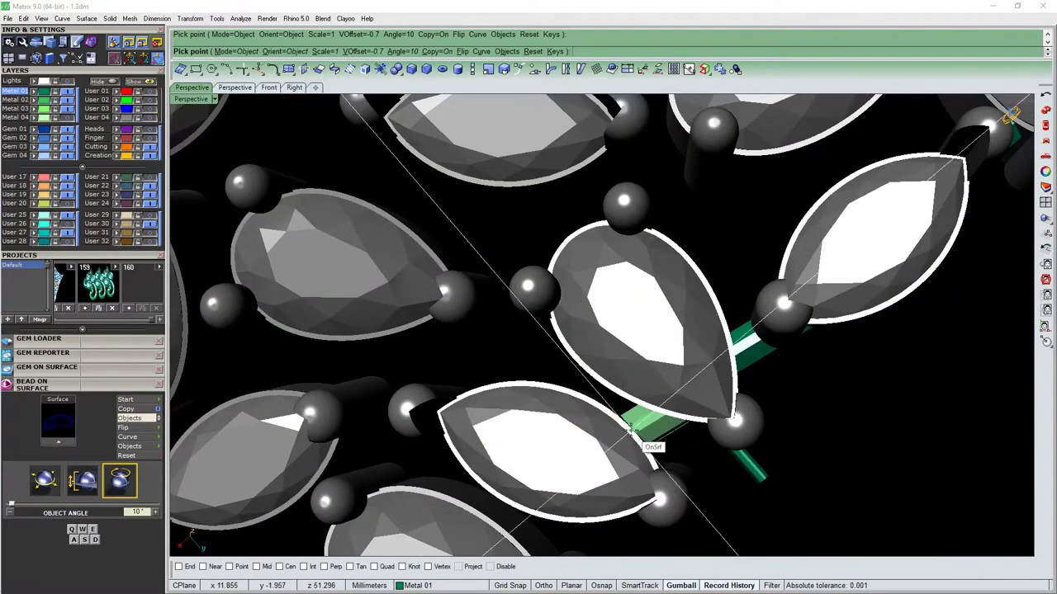
pyautogui.scroll(-2, 615, 417)
pyautogui.press('Return')
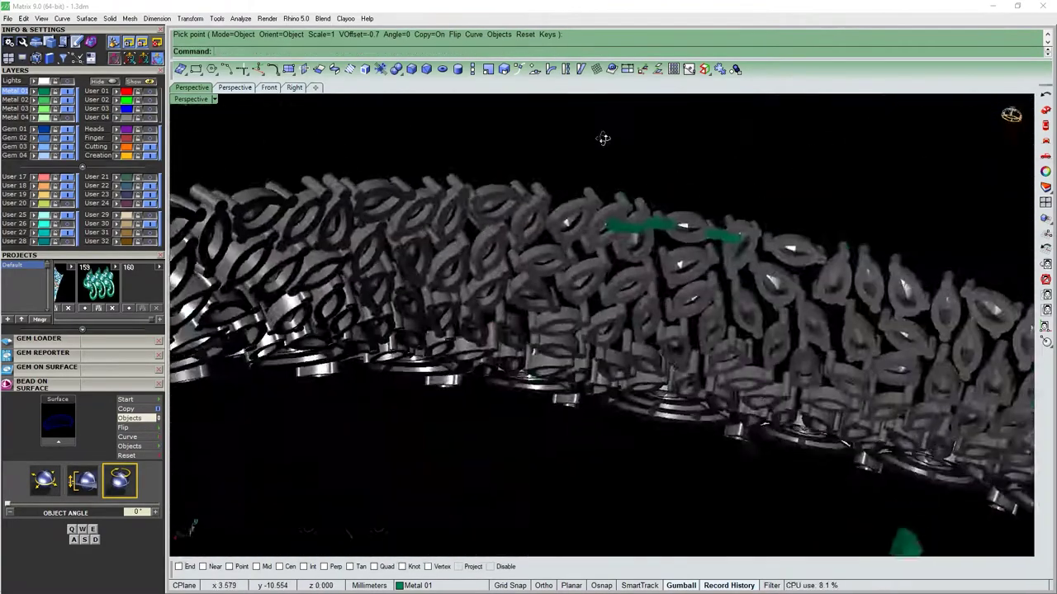
pyautogui.scroll(5, 672, 399)
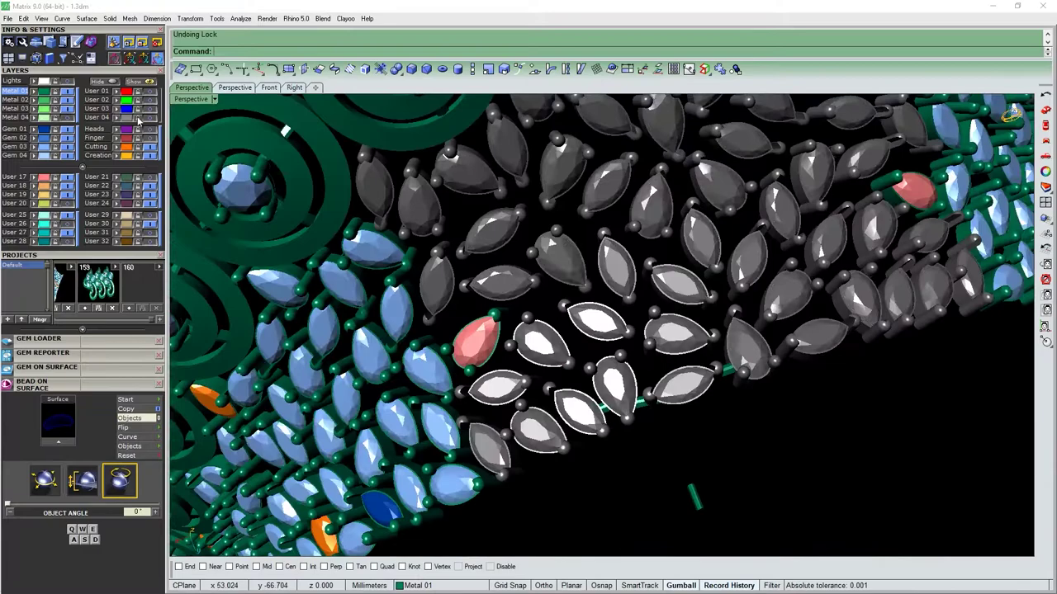
# Start Gem on Surface orienting and turn the connecting bar to 350° among gems around the red pear.
pyautogui.click(44, 482)
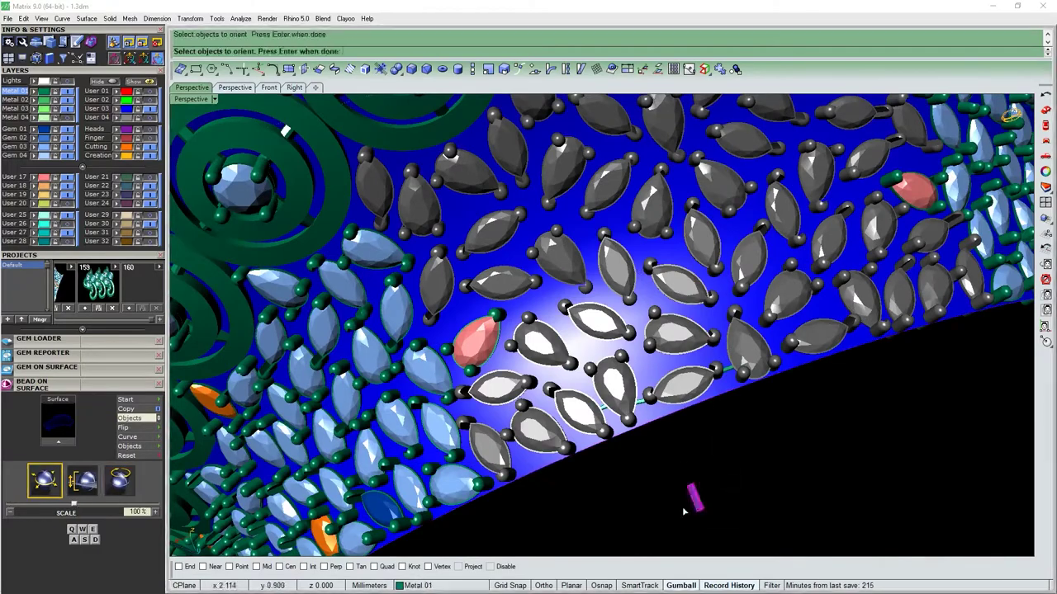
pyautogui.scroll(3, 672, 402)
pyautogui.scroll(2, 673, 402)
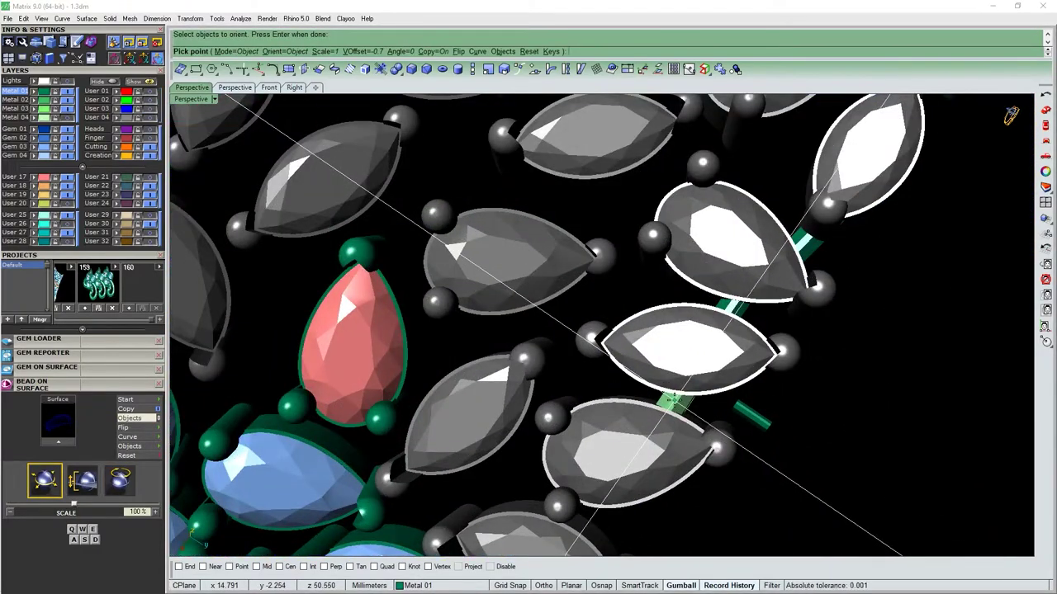
pyautogui.press('e')
pyautogui.scroll(2, 673, 399)
pyautogui.scroll(2, 673, 400)
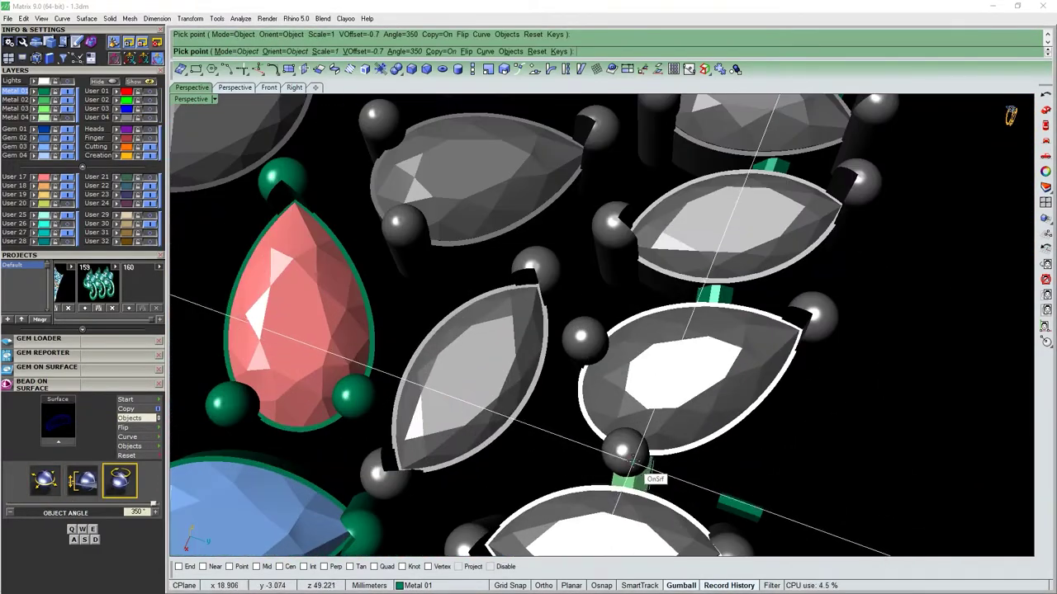
pyautogui.scroll(2, 673, 399)
pyautogui.scroll(-3, 756, 425)
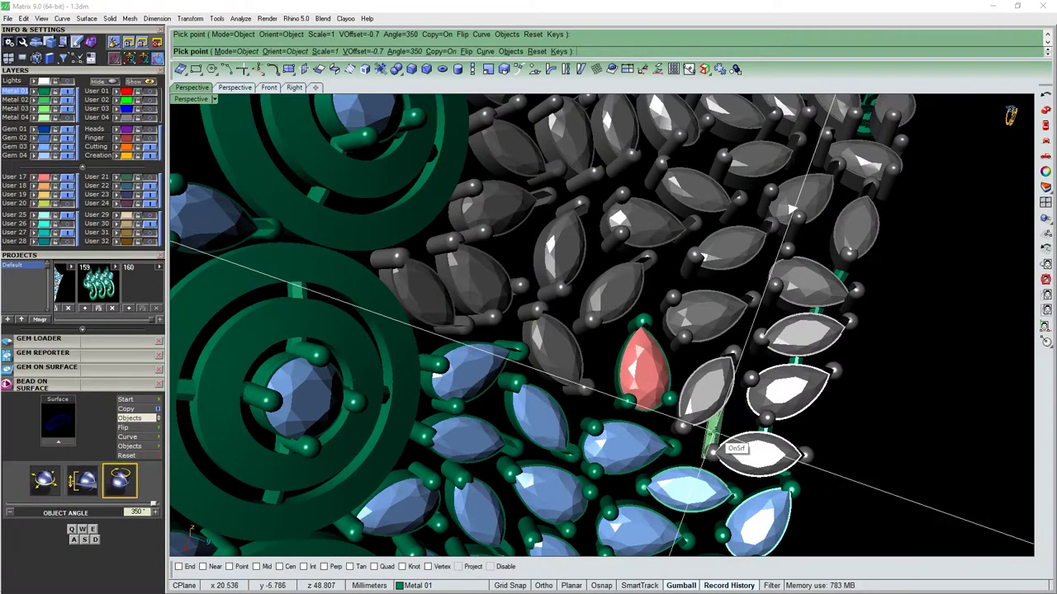
pyautogui.scroll(2, 718, 444)
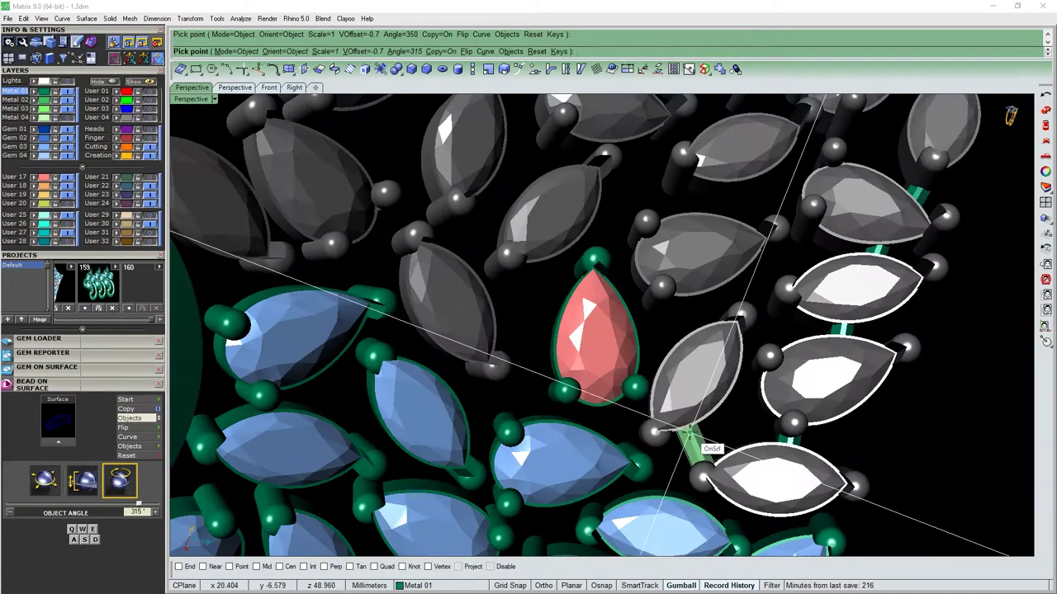
pyautogui.scroll(3, 665, 403)
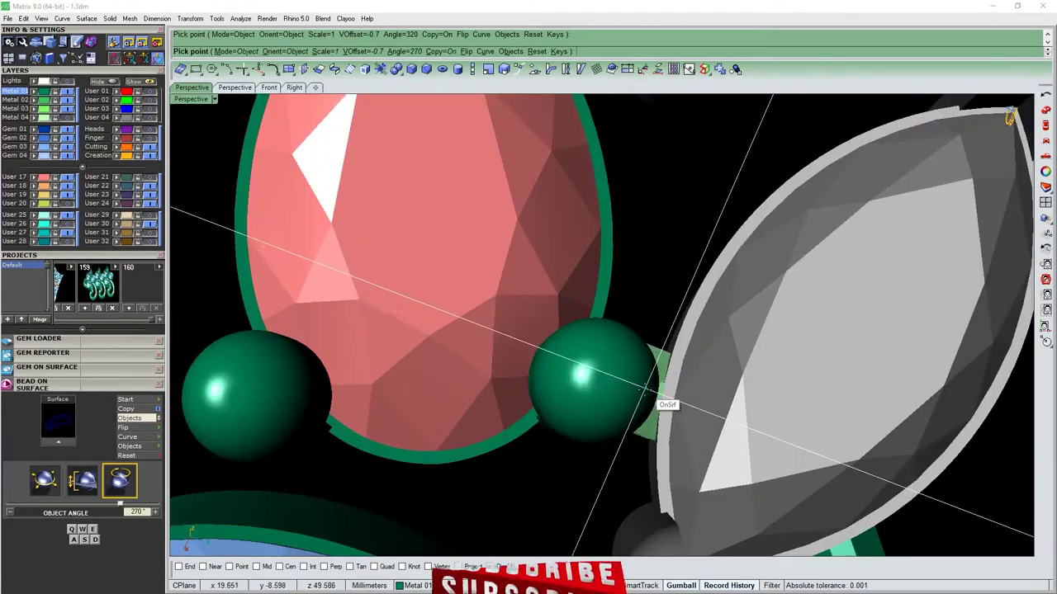
pyautogui.scroll(-2, 652, 387)
pyautogui.scroll(-2, 640, 334)
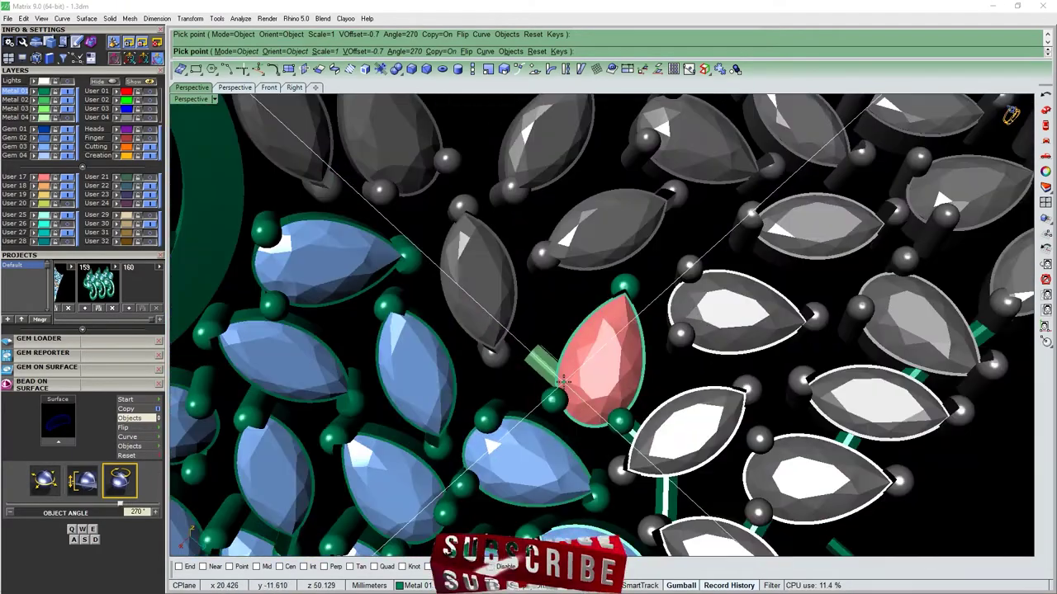
pyautogui.scroll(2, 563, 380)
pyautogui.scroll(1, 610, 347)
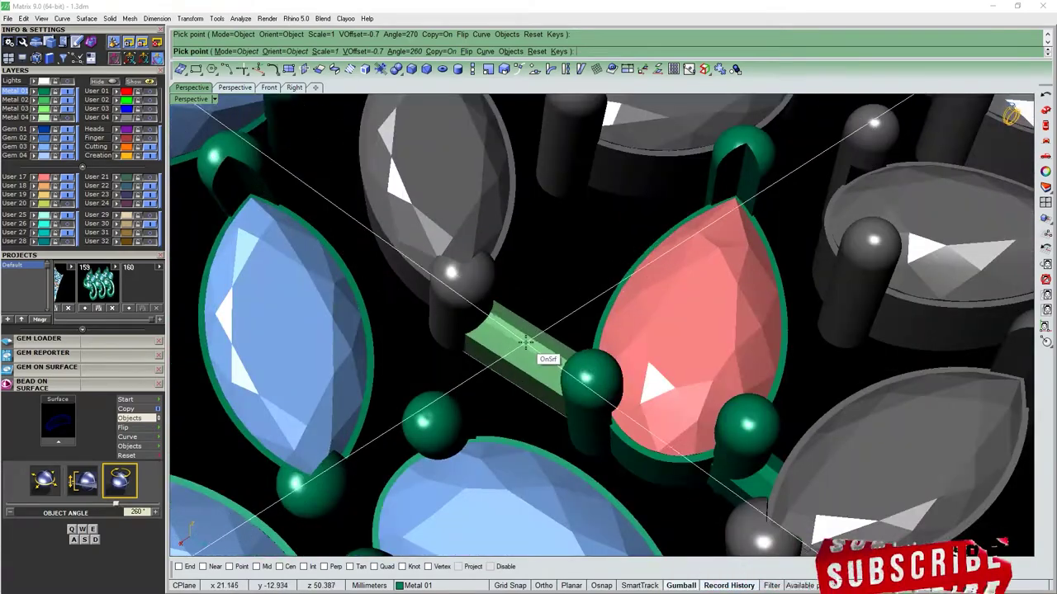
pyautogui.scroll(-2, 572, 355)
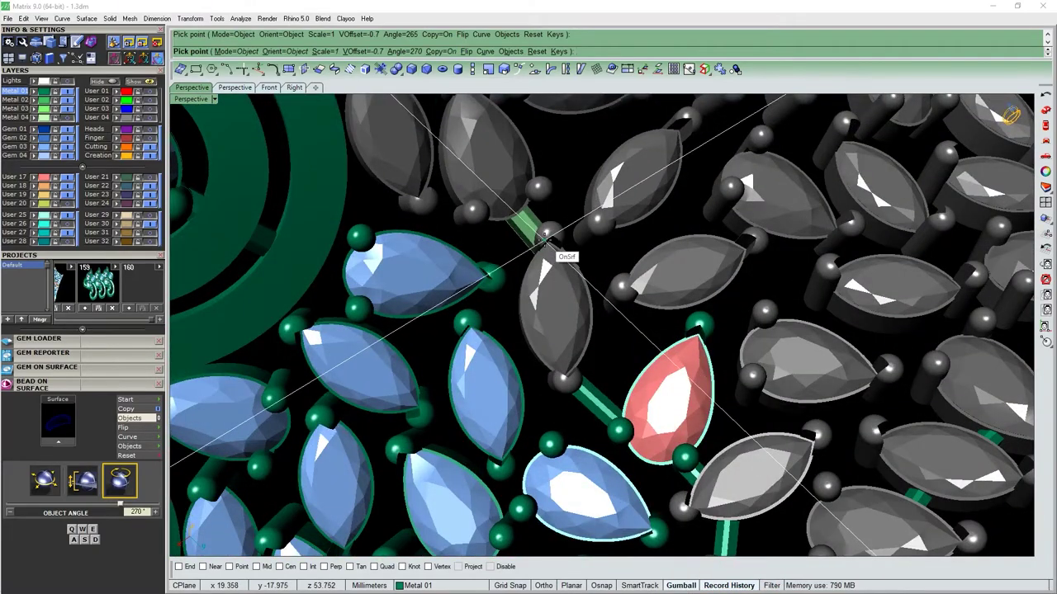
pyautogui.scroll(-1, 545, 238)
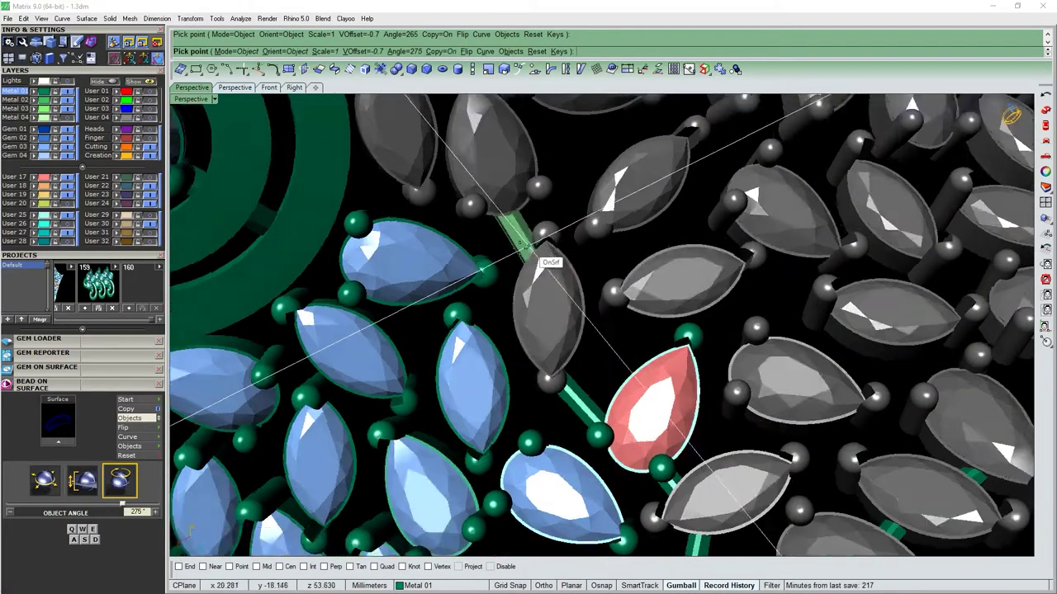
pyautogui.scroll(3, 578, 272)
pyautogui.scroll(-3, 545, 247)
pyautogui.scroll(3, 553, 281)
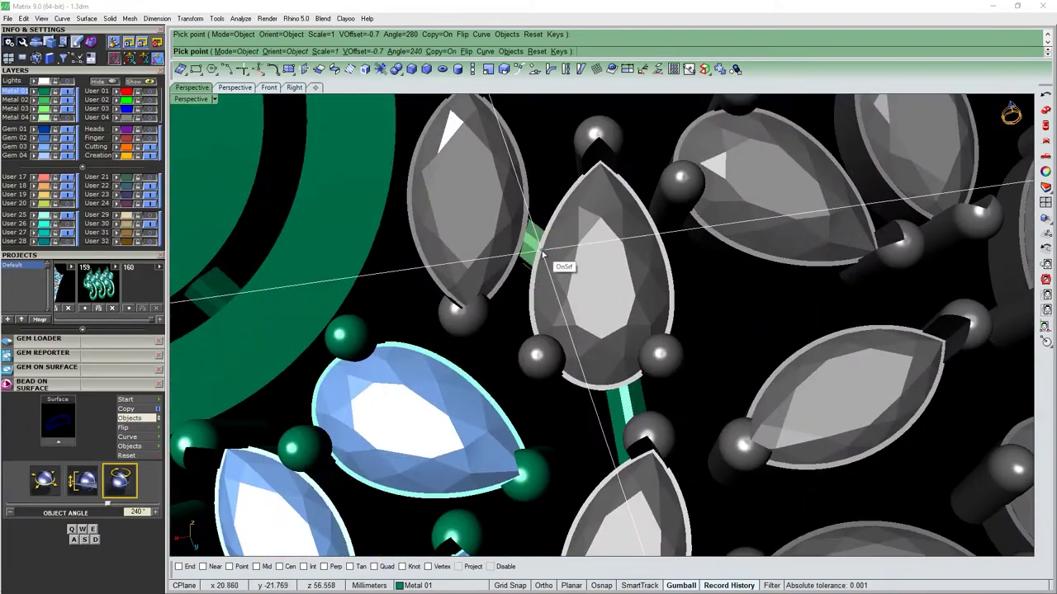
pyautogui.scroll(-3, 543, 256)
pyautogui.scroll(2, 558, 197)
pyautogui.scroll(-1, 549, 364)
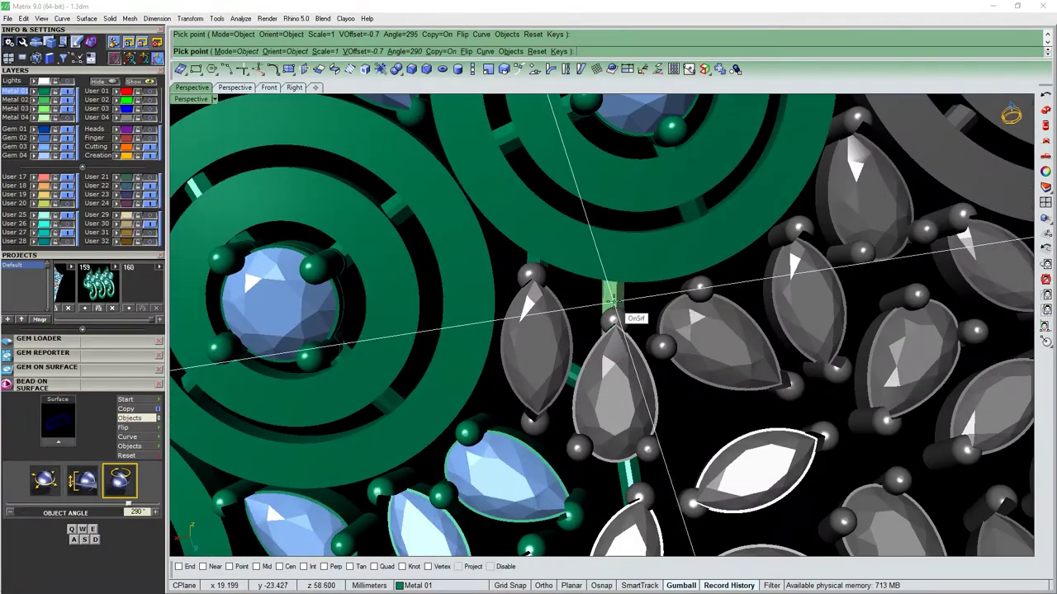
# Drop a linking bar between two neighbouring gems beside the ringed discs.
pyautogui.click(697, 287)
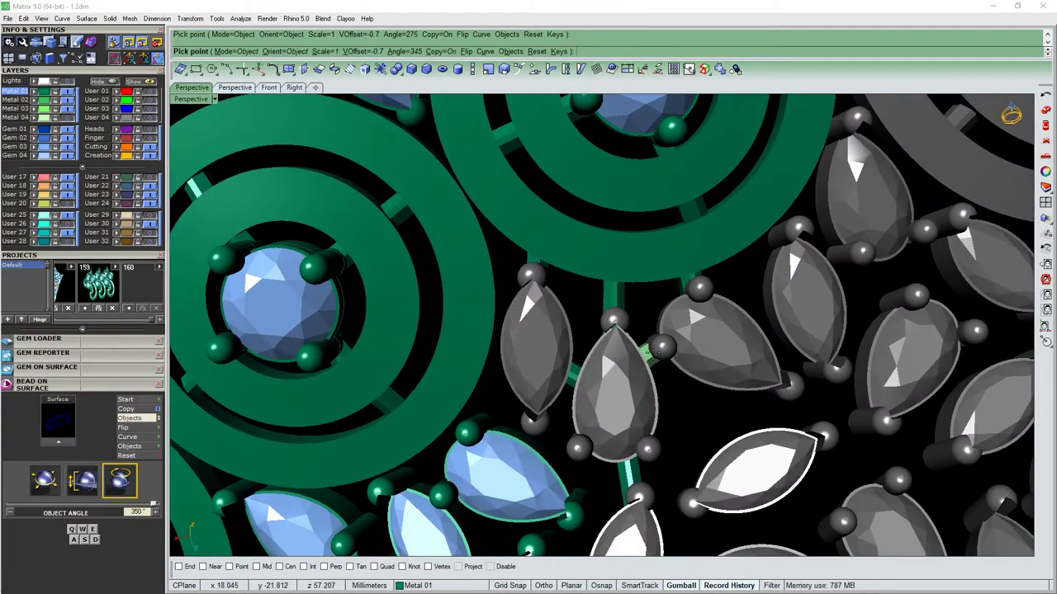
pyautogui.scroll(-3, 652, 351)
pyautogui.scroll(5, 701, 314)
pyautogui.scroll(-2, 679, 355)
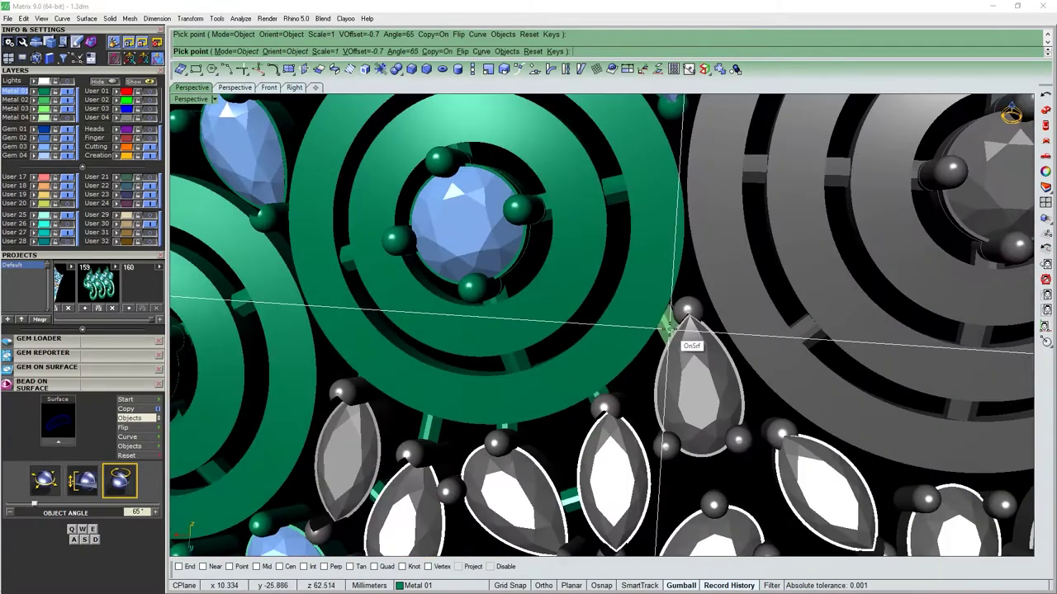
pyautogui.scroll(-3, 675, 331)
pyautogui.scroll(3, 713, 340)
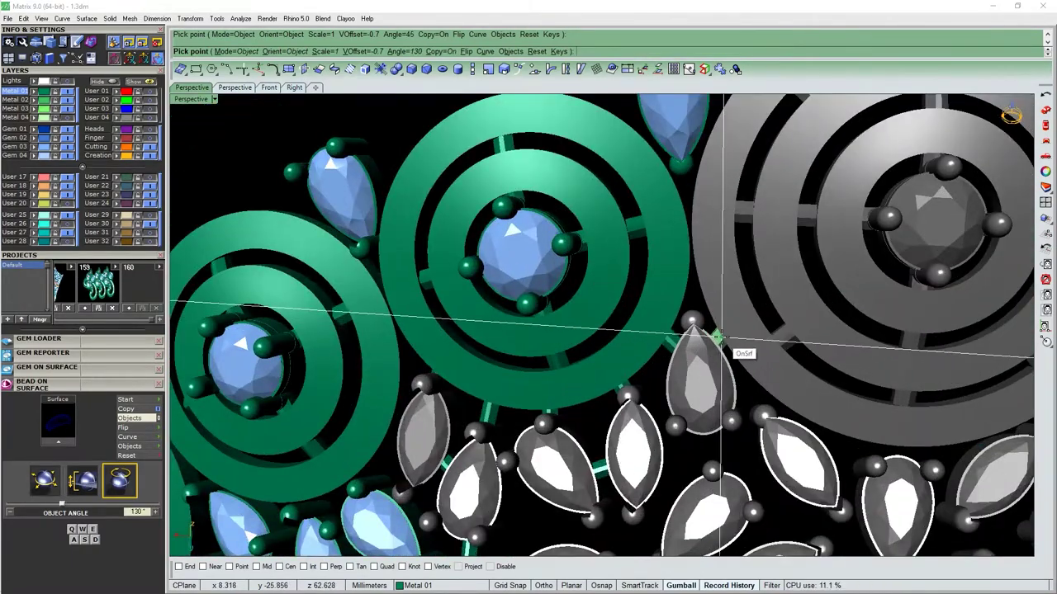
pyautogui.scroll(-2, 718, 337)
pyautogui.scroll(4, 771, 427)
pyautogui.scroll(-1, 807, 426)
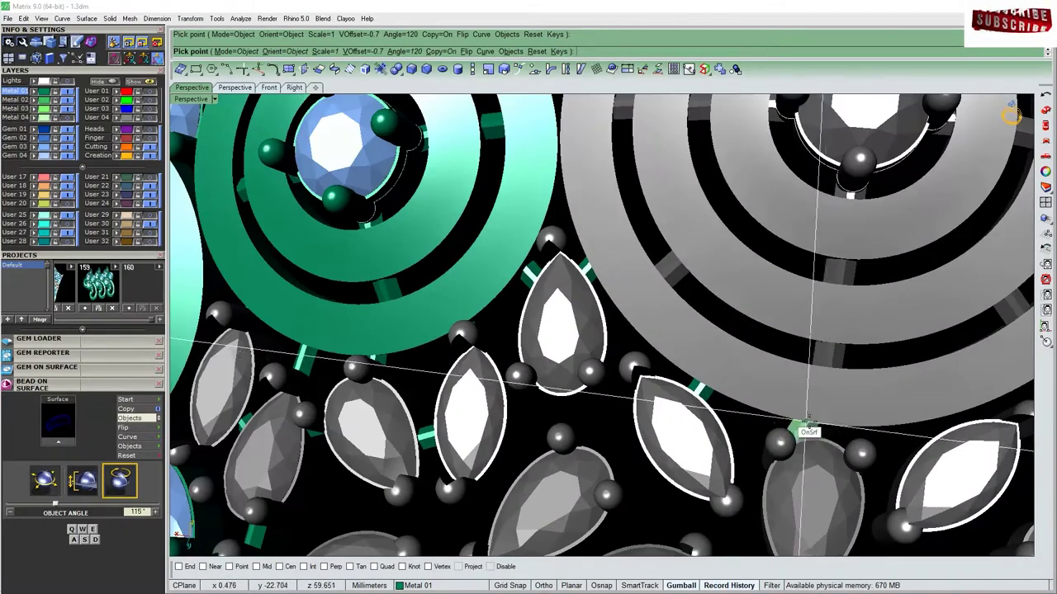
pyautogui.scroll(-3, 808, 425)
# In Top view, angle the centre bar through 30°, 125° to 120°, then finish placing bars.
pyautogui.hotkey('ctrl', 'F1')
pyautogui.scroll(3, 547, 236)
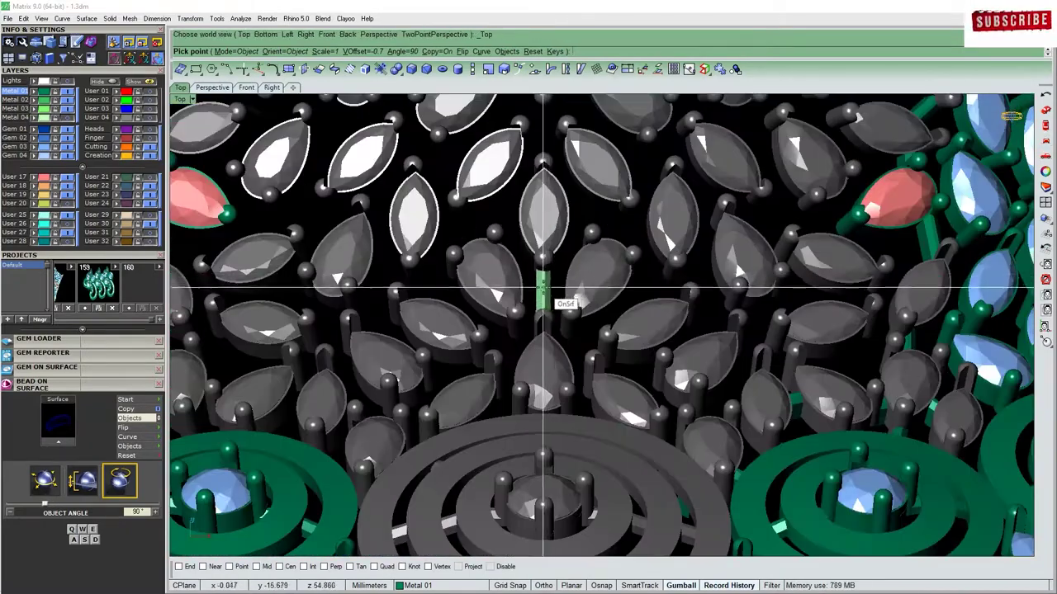
pyautogui.scroll(-2, 566, 229)
pyautogui.scroll(2, 554, 213)
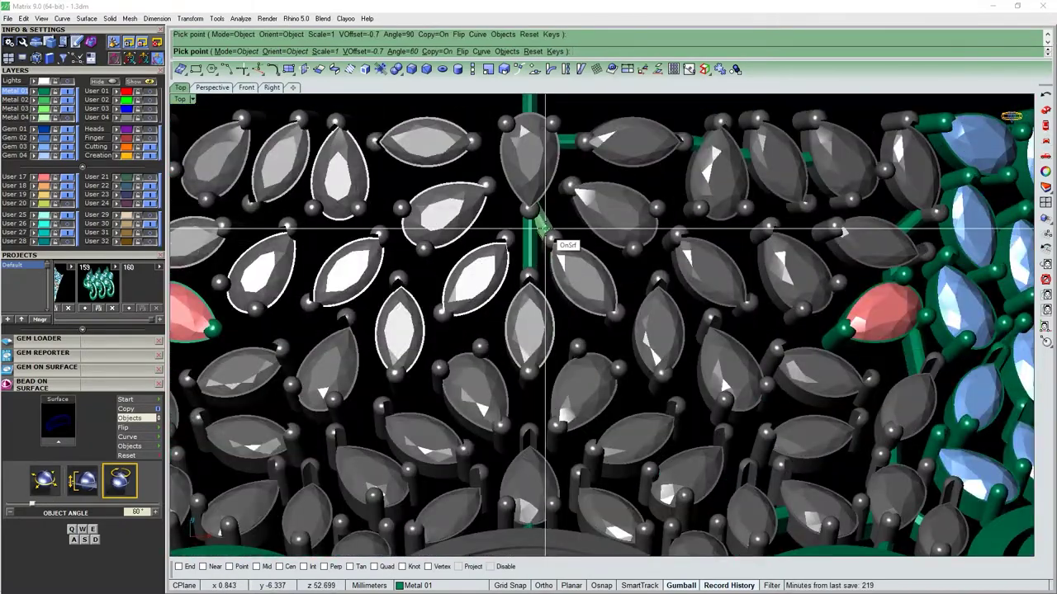
pyautogui.press('q')
pyautogui.press('q')
pyautogui.press('q')
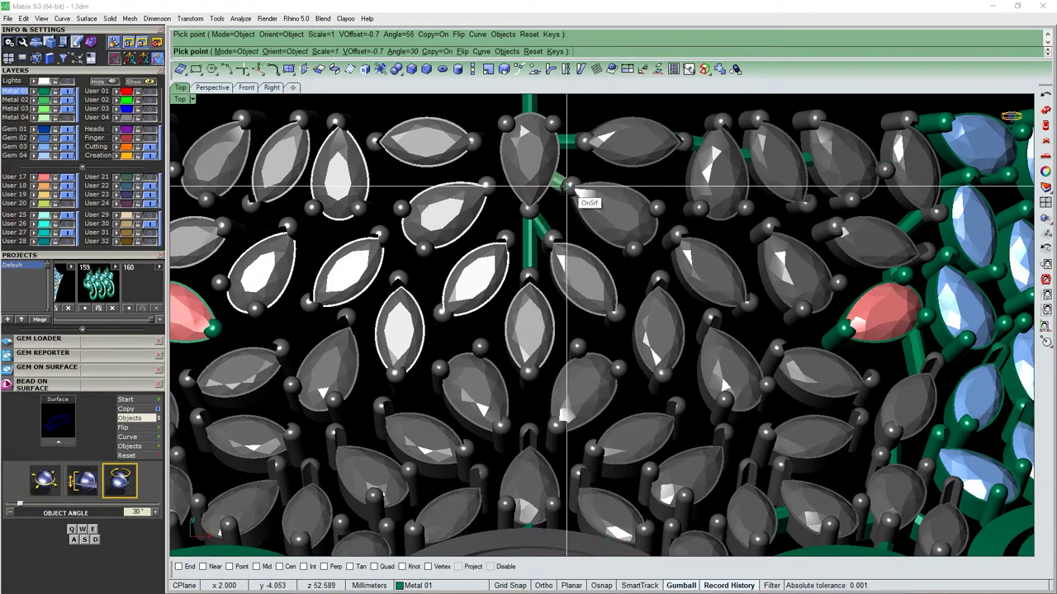
pyautogui.press('e')
pyautogui.press('e')
pyautogui.press('e')
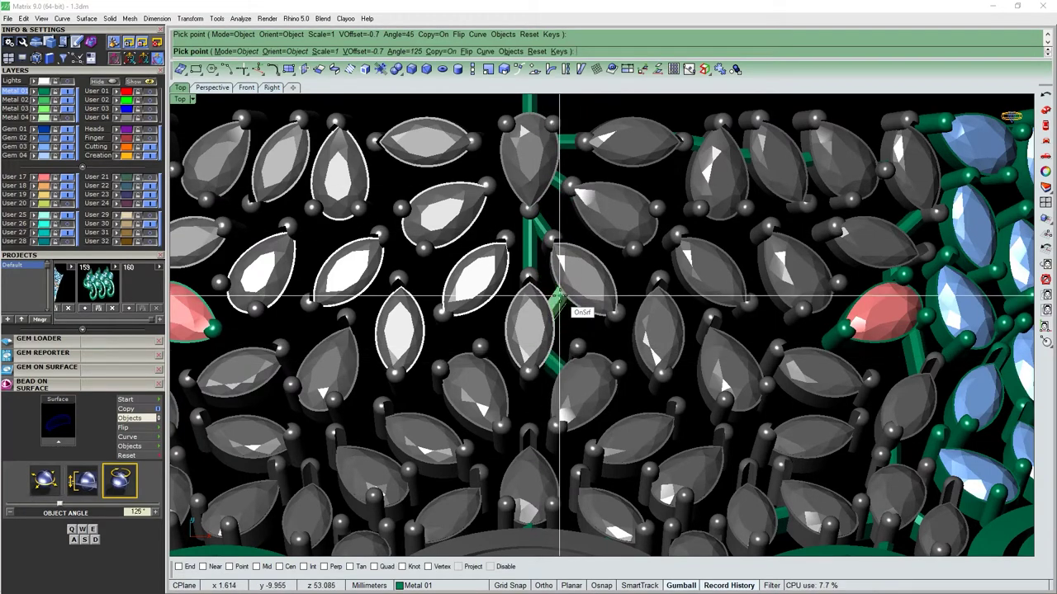
pyautogui.press('q')
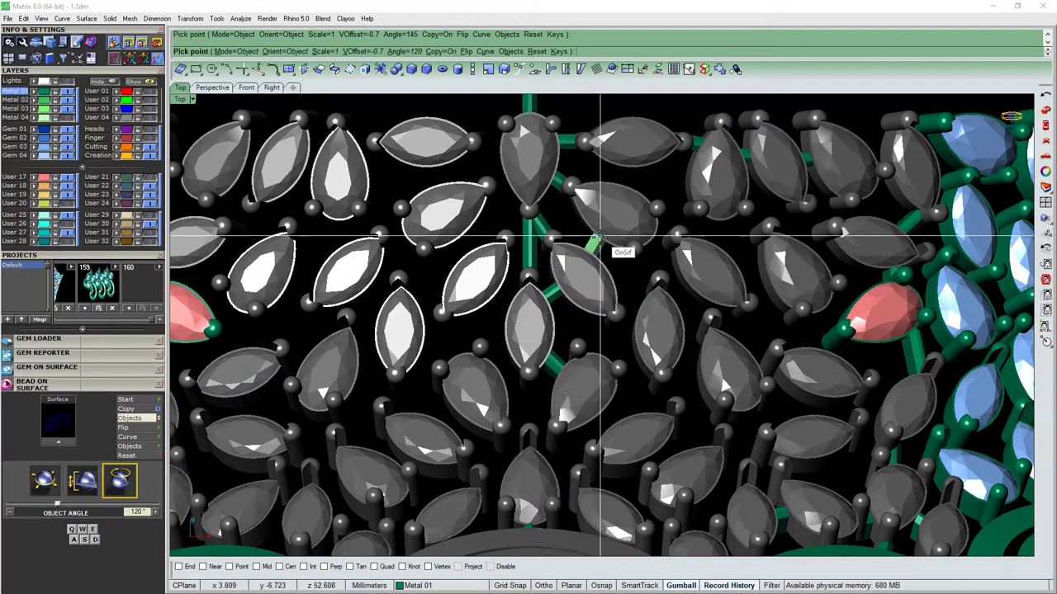
pyautogui.press('Return')
pyautogui.hotkey('ctrl', 'F4')
pyautogui.scroll(5, 582, 355)
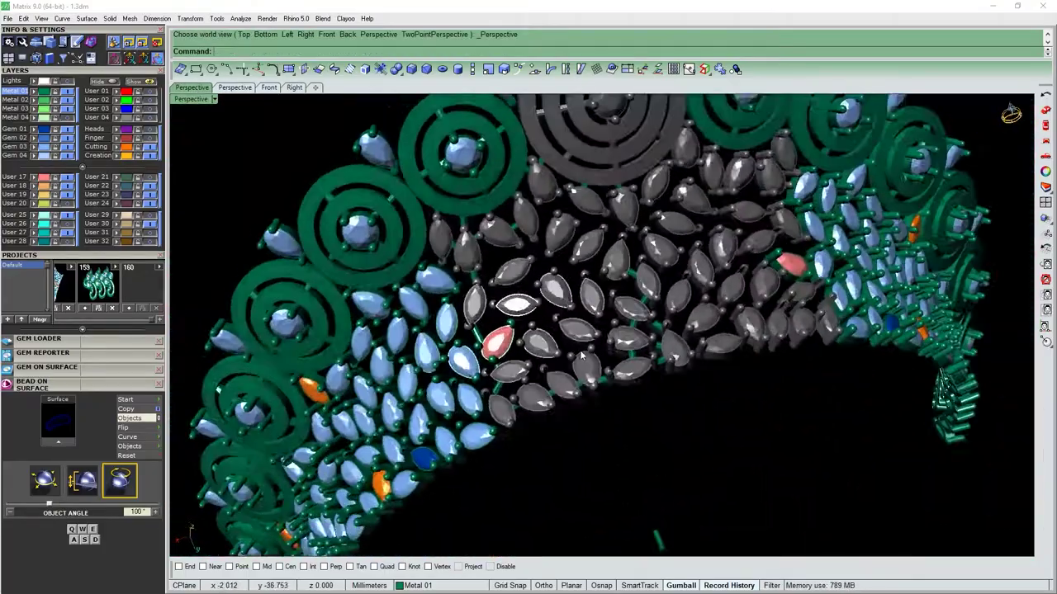
pyautogui.hotkey('ctrl', 'F1')
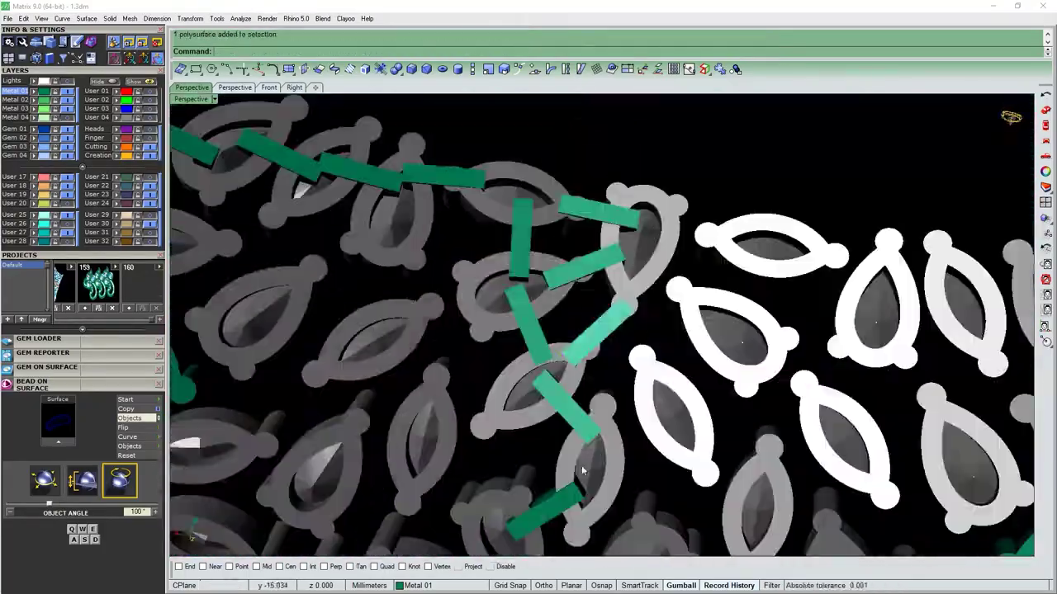
# Select the prong-set gem group and target the blue pendant surface for oriented copies.
pyautogui.click(637, 400)
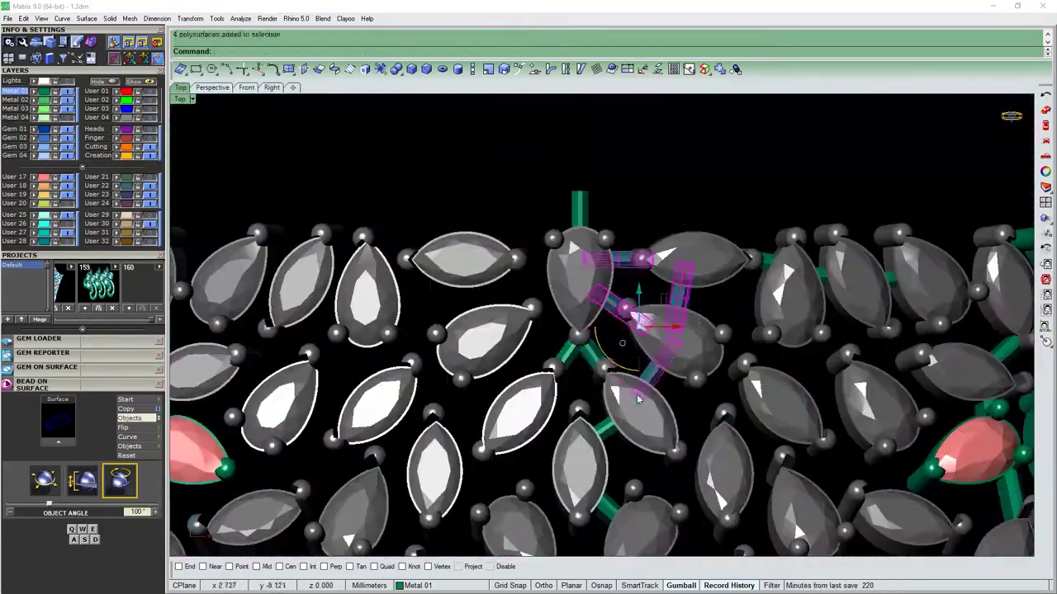
pyautogui.scroll(-5, 637, 399)
pyautogui.hotkey('ctrl', 'F4')
pyautogui.moveTo(577, 346); pyautogui.dragTo(512, 276, button='right')
pyautogui.click(512, 276)
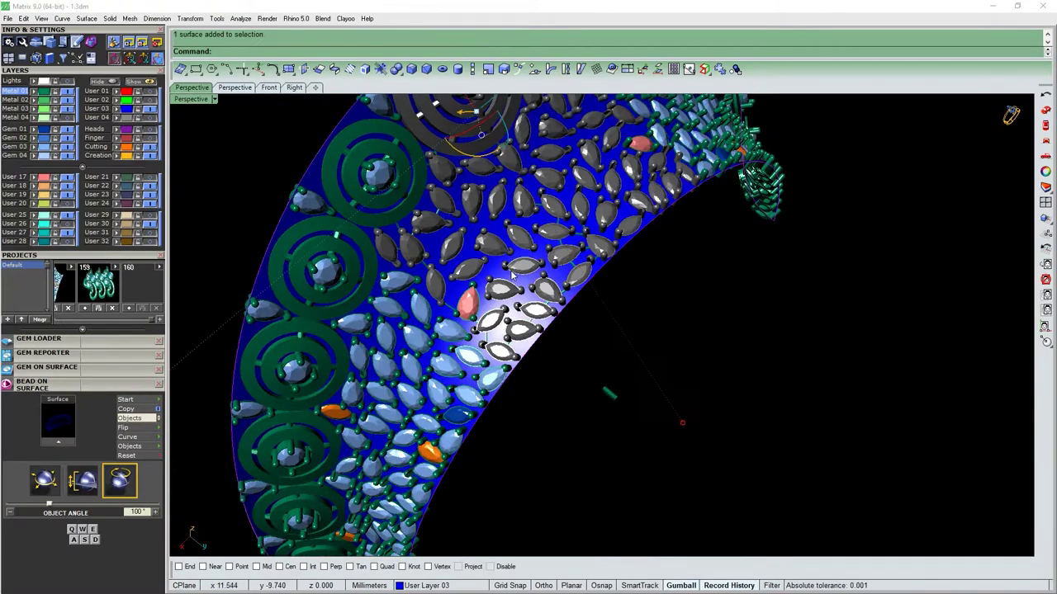
pyautogui.press('Return')
pyautogui.scroll(3, 593, 355)
pyautogui.scroll(3, 593, 355)
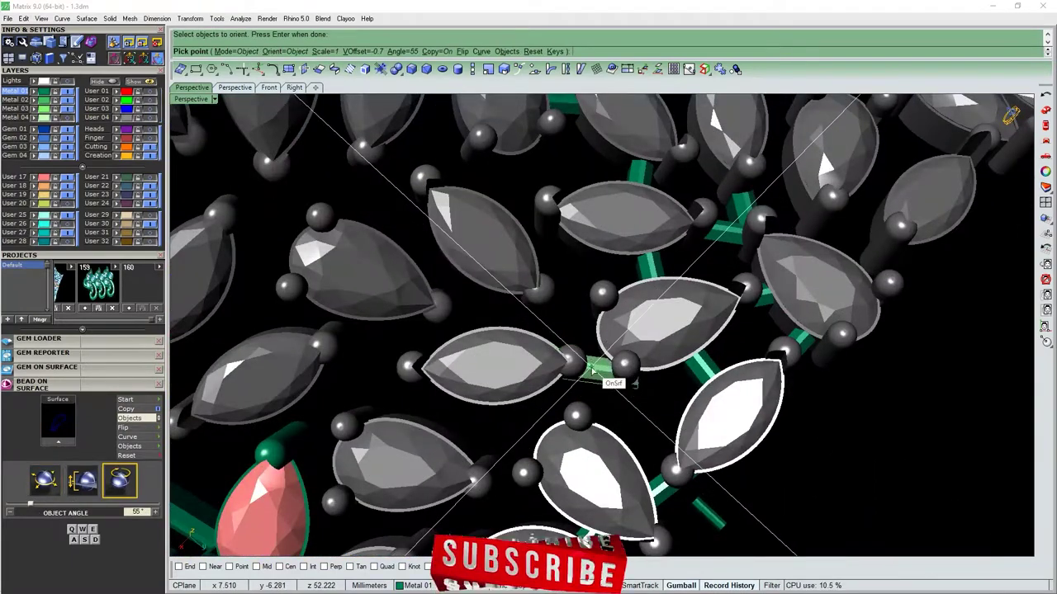
# Rotate the gem copy preview to 105°, 100°, then 120°.
pyautogui.press('e')
pyautogui.press('e')
pyautogui.press('e')
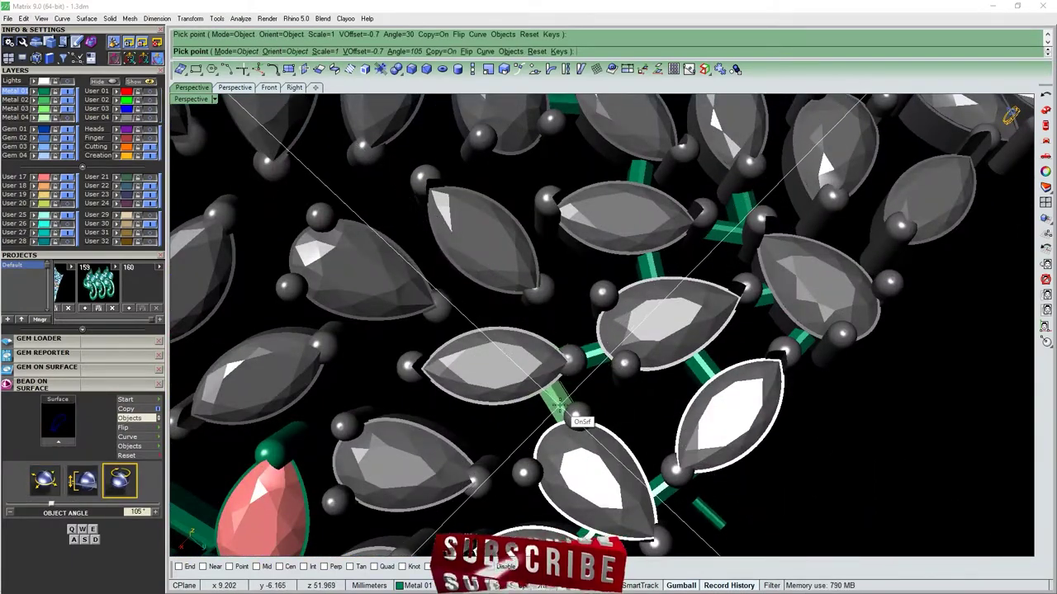
pyautogui.scroll(-3, 560, 404)
pyautogui.scroll(-2, 577, 429)
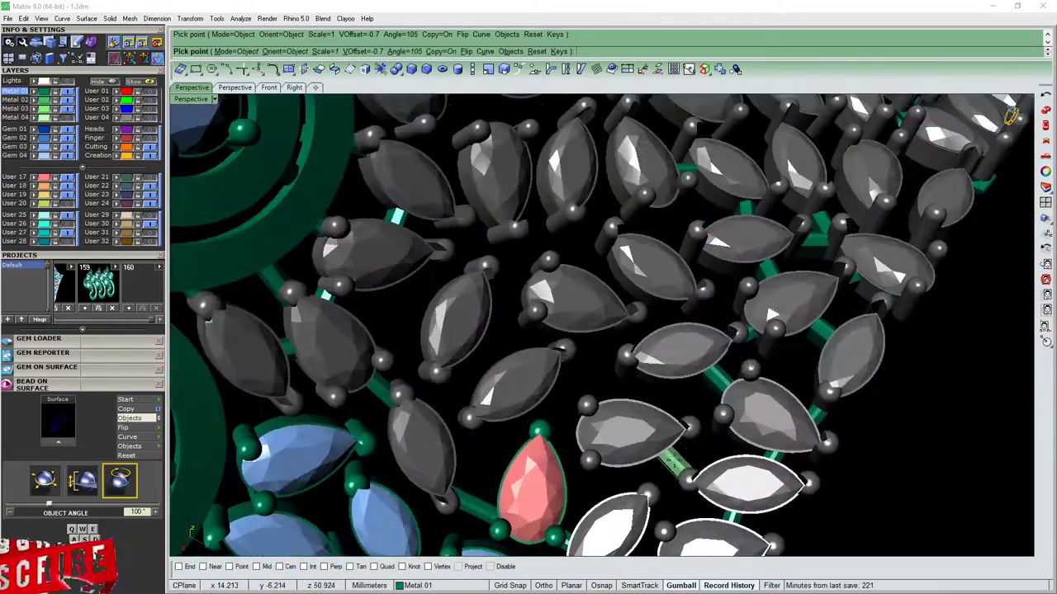
pyautogui.press('q')
pyautogui.press('q')
pyautogui.press('q')
pyautogui.press('q')
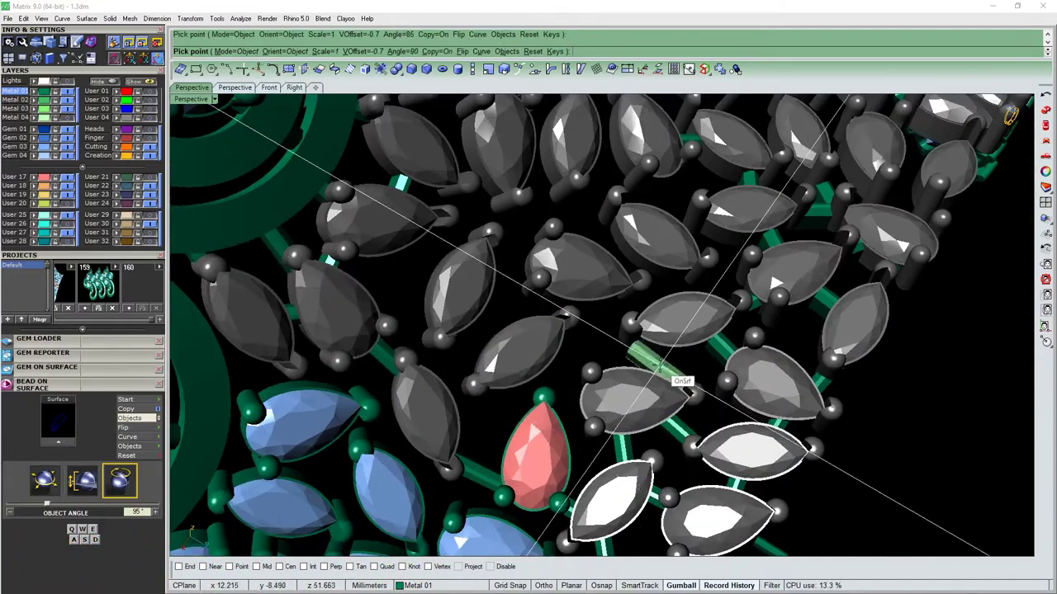
pyautogui.press('q')
pyautogui.press('q')
pyautogui.press('q')
pyautogui.scroll(-2, 665, 371)
pyautogui.scroll(2, 577, 346)
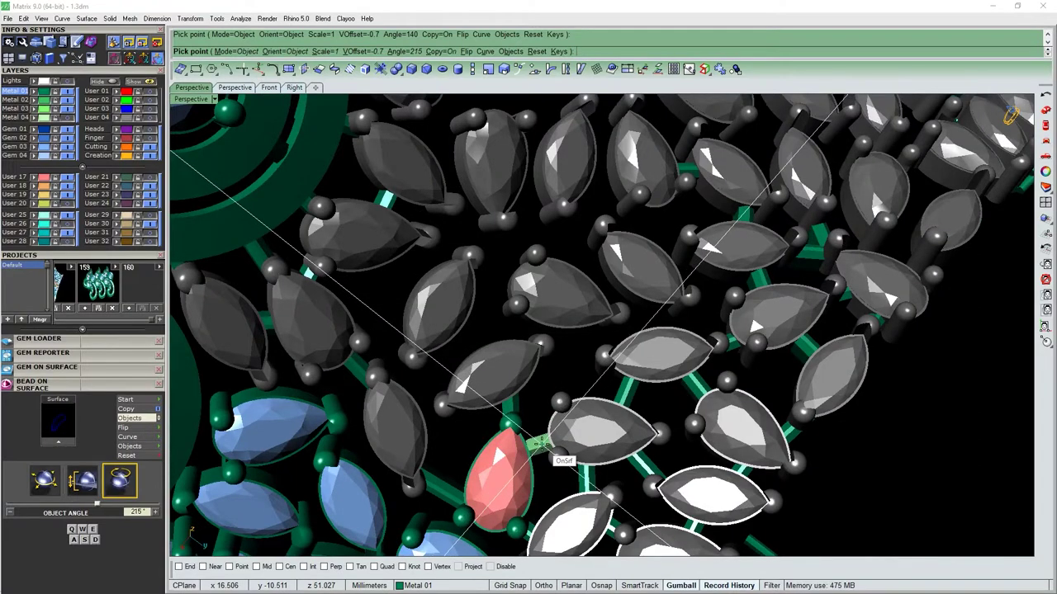
pyautogui.scroll(2, 536, 334)
# Turn the placement angle to 175°, 270° and 280°, then finish this placement run.
pyautogui.press('q')
pyautogui.press('q')
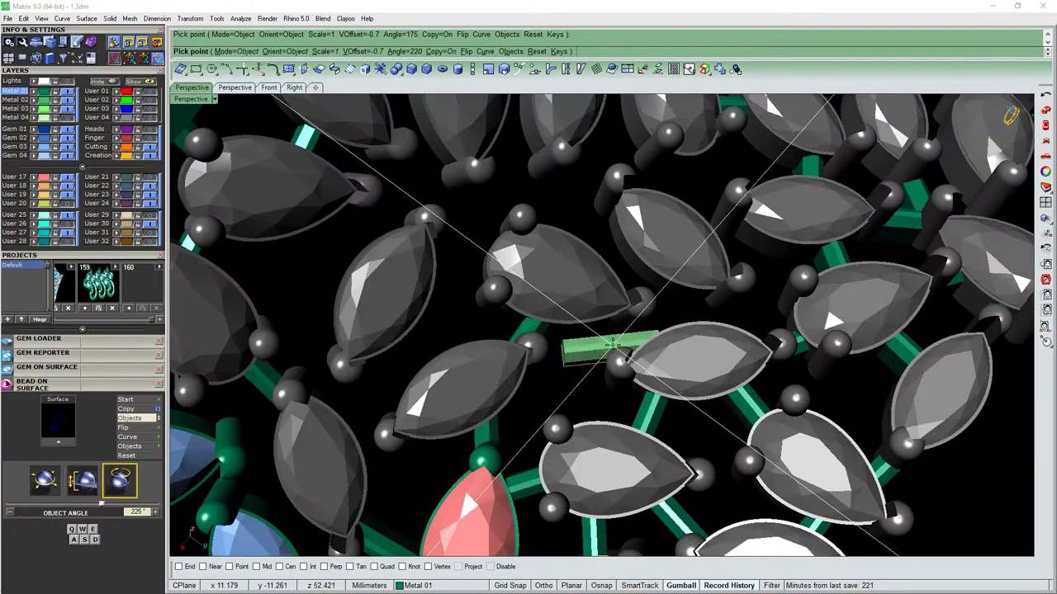
pyautogui.press('e')
pyautogui.press('e')
pyautogui.press('e')
pyautogui.scroll(2, 578, 351)
pyautogui.press('e')
pyautogui.press('e')
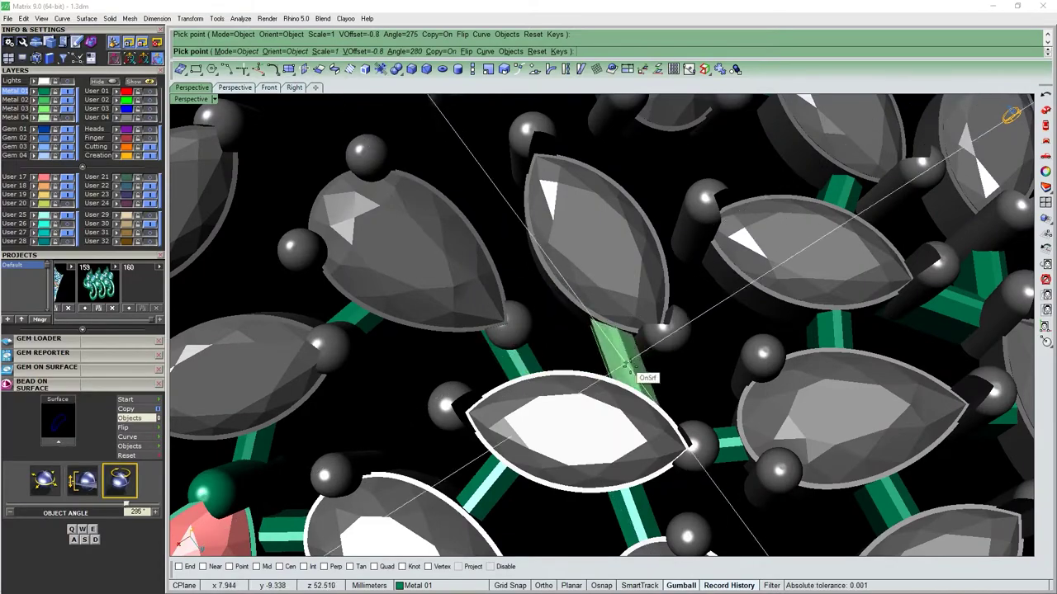
pyautogui.scroll(-3, 644, 373)
pyautogui.scroll(-3, 594, 364)
pyautogui.scroll(-2, 562, 350)
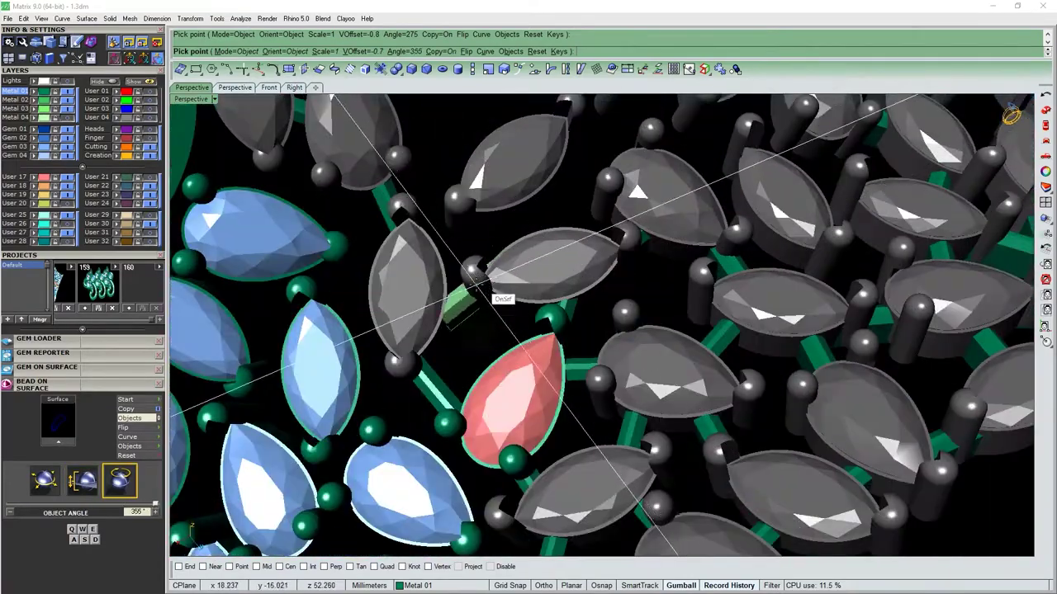
pyautogui.press('Return')
# Restart copy placement, setting the placement angle to 25° and then 280°.
pyautogui.scroll(-3, 546, 345)
pyautogui.press('Return')
pyautogui.scroll(4, 610, 331)
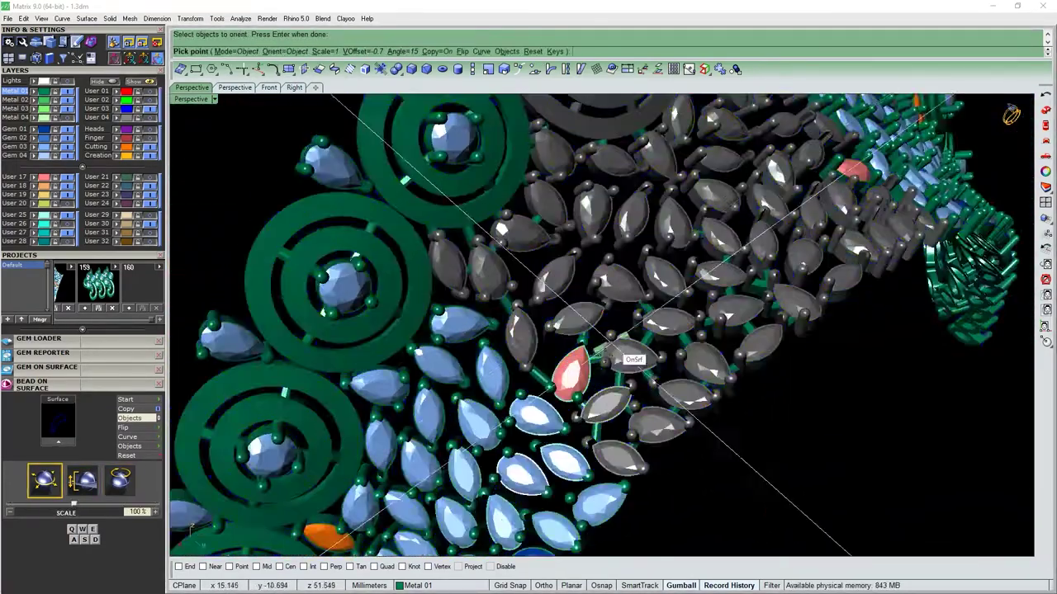
pyautogui.scroll(4, 634, 312)
pyautogui.scroll(-3, 631, 316)
pyautogui.press('q')
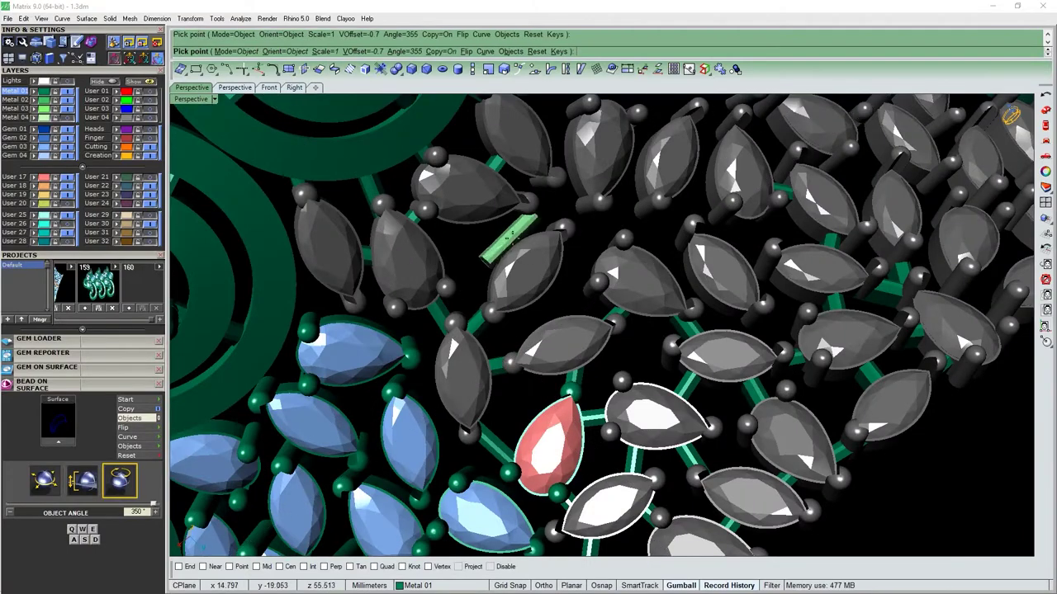
pyautogui.scroll(-3, 493, 247)
pyautogui.scroll(3, 585, 372)
pyautogui.scroll(-4, 531, 283)
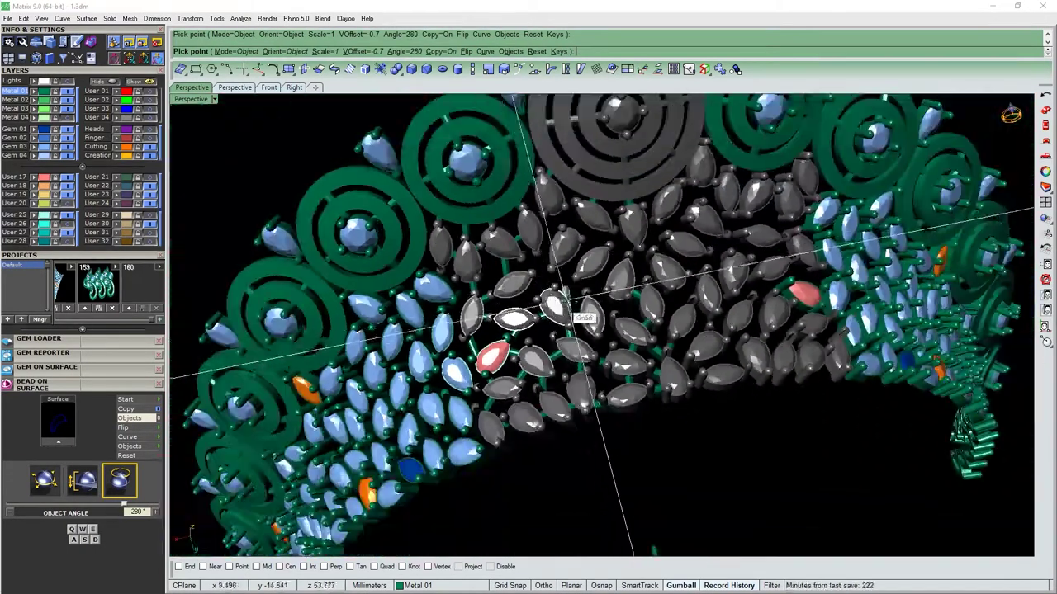
pyautogui.scroll(4, 594, 338)
pyautogui.press('q')
# Rotate the placement angle through 305°, 330°, 295° and 5° while placing gem copies.
pyautogui.moveTo(640, 351); pyautogui.dragTo(672, 327, button='right')
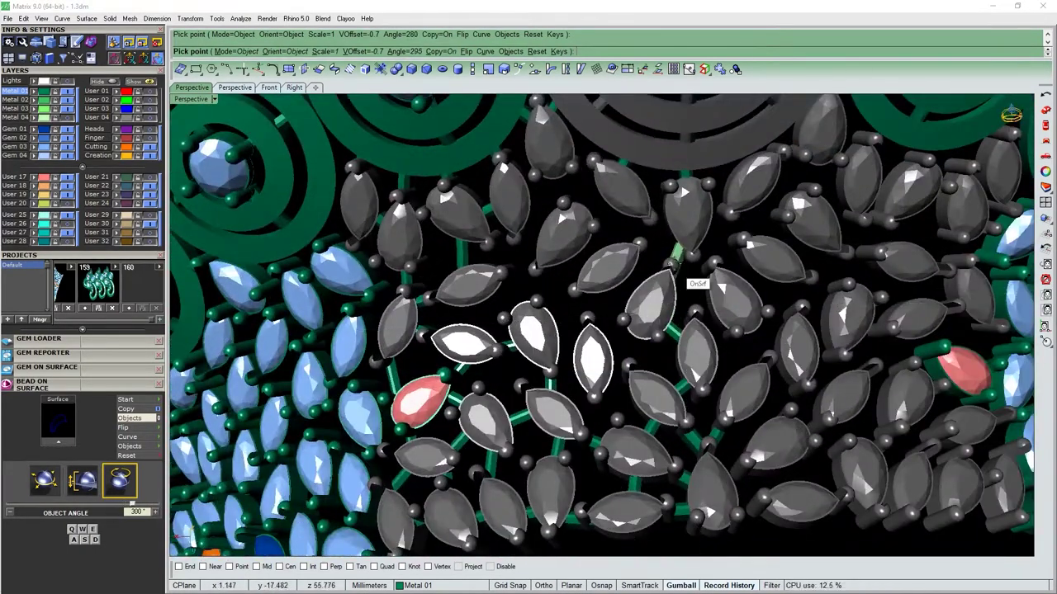
pyautogui.scroll(5, 672, 263)
pyautogui.press('w')
pyautogui.scroll(-5, 678, 261)
pyautogui.press('w')
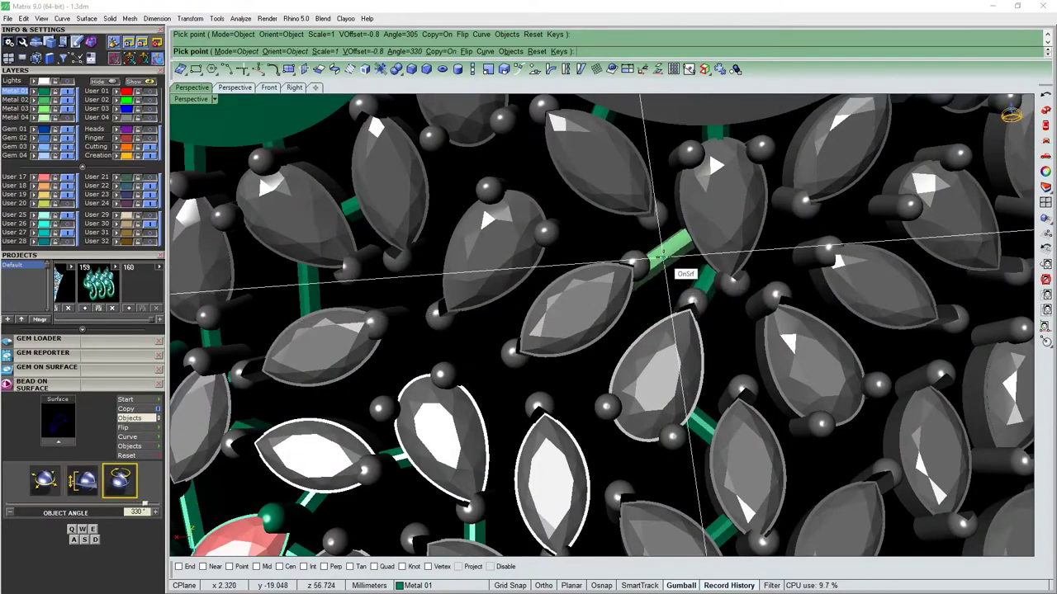
pyautogui.scroll(3, 636, 257)
pyautogui.press('q')
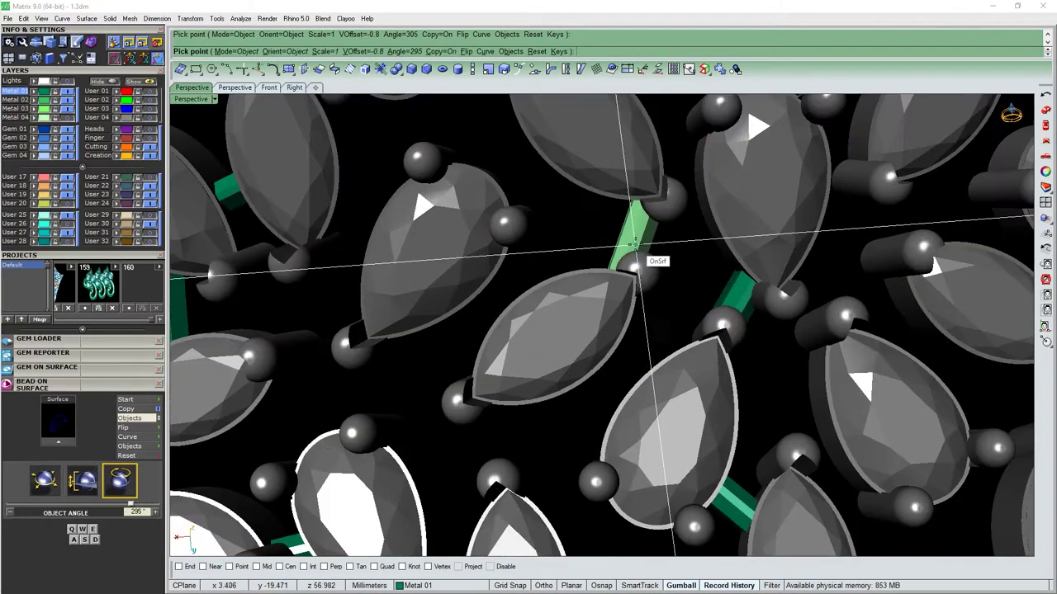
pyautogui.press('w')
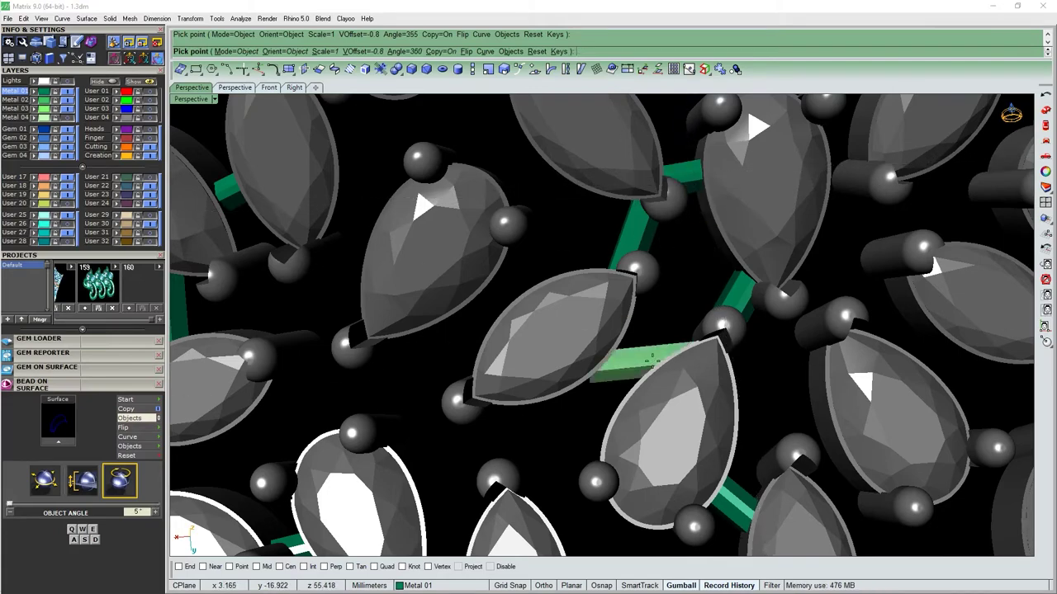
pyautogui.scroll(-3, 621, 381)
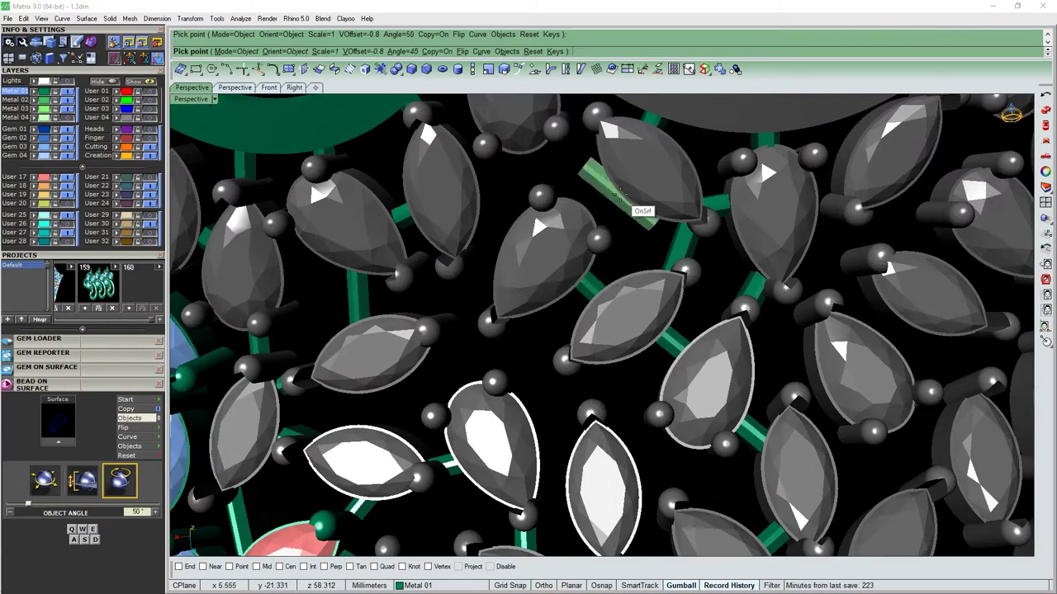
pyautogui.scroll(-3, 608, 193)
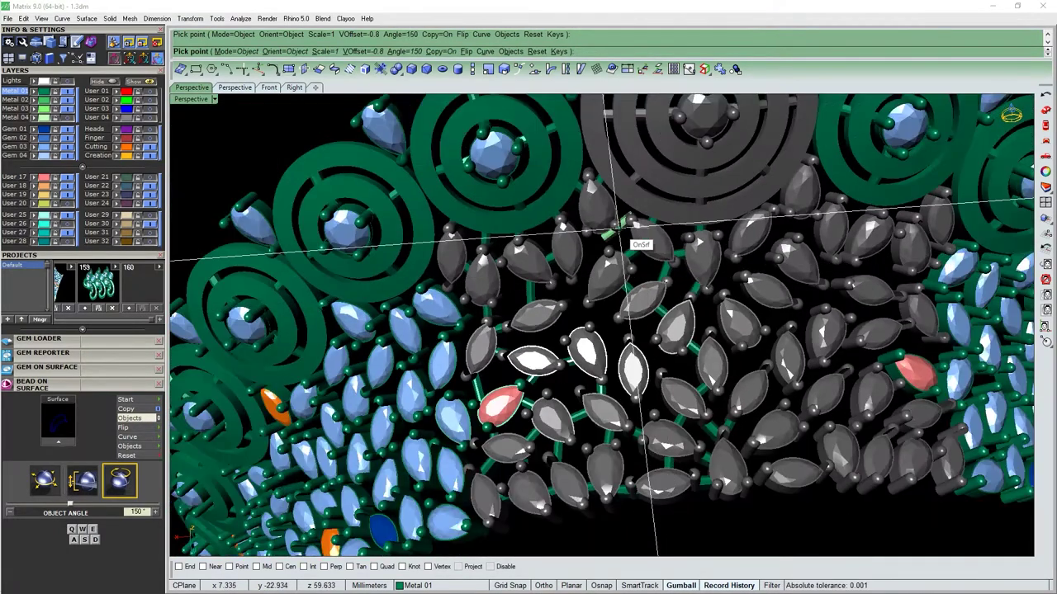
pyautogui.scroll(5, 621, 223)
pyautogui.scroll(-4, 615, 214)
pyautogui.scroll(4, 611, 206)
# Set the placement angle to 155° then 35°, and select a single marquise gem.
pyautogui.press('q')
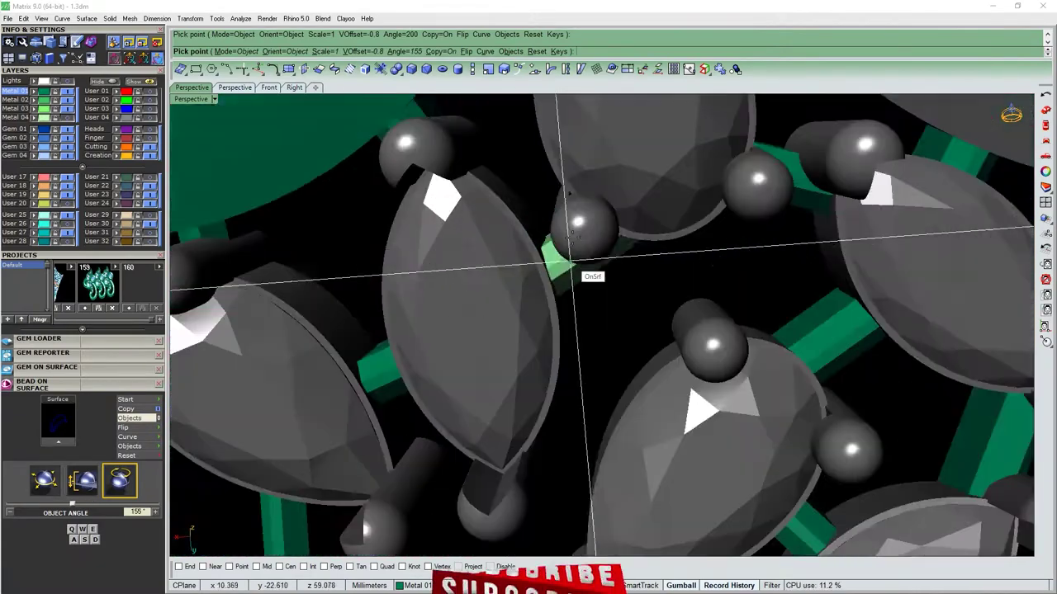
pyautogui.scroll(-1, 600, 178)
pyautogui.scroll(-2, 611, 214)
pyautogui.press('q')
pyautogui.press('q')
pyautogui.press('q')
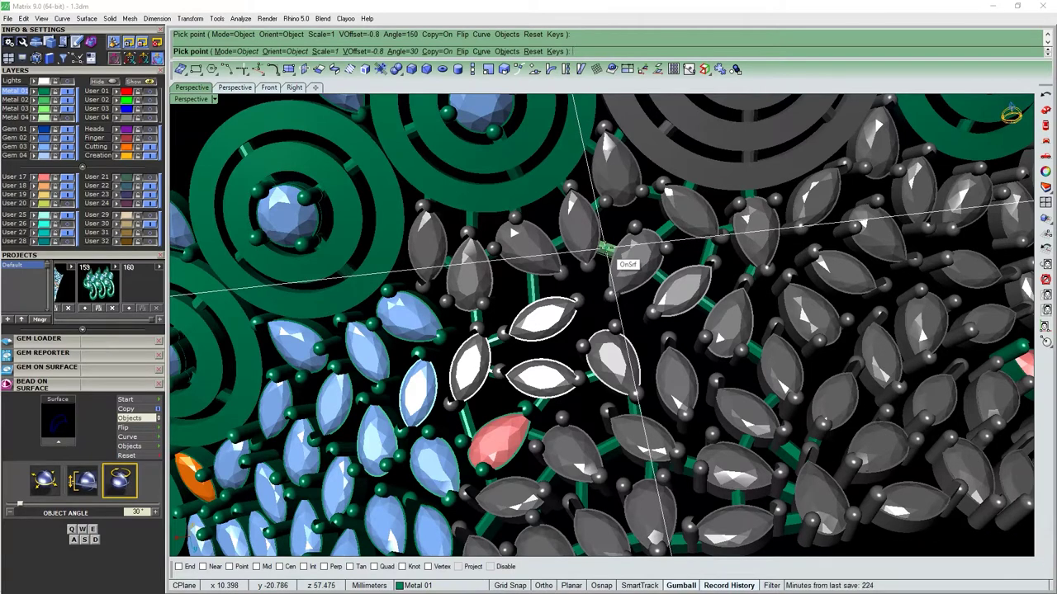
pyautogui.scroll(-1, 528, 330)
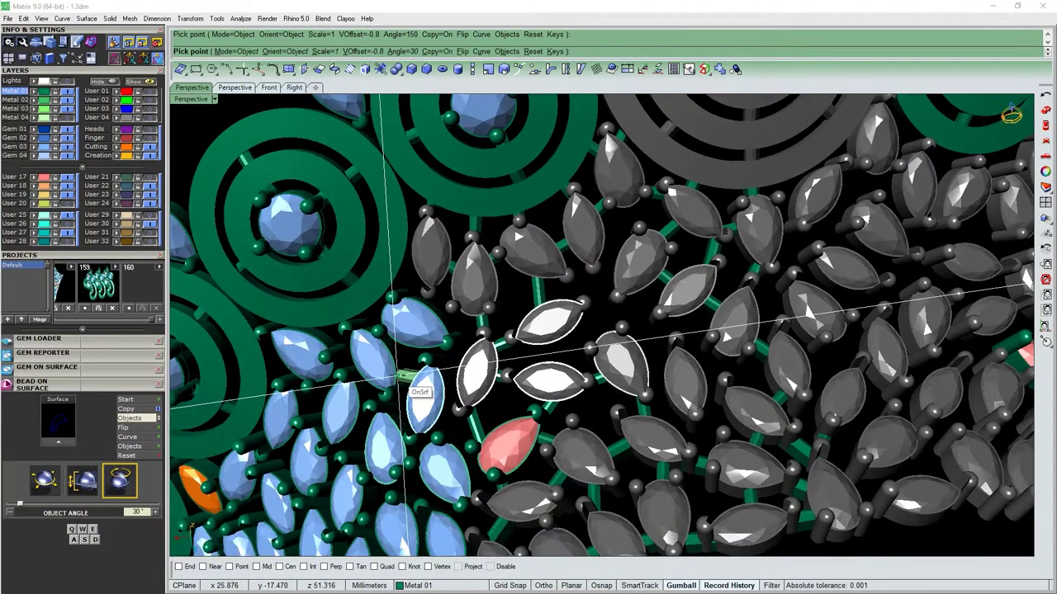
pyautogui.scroll(3, 615, 314)
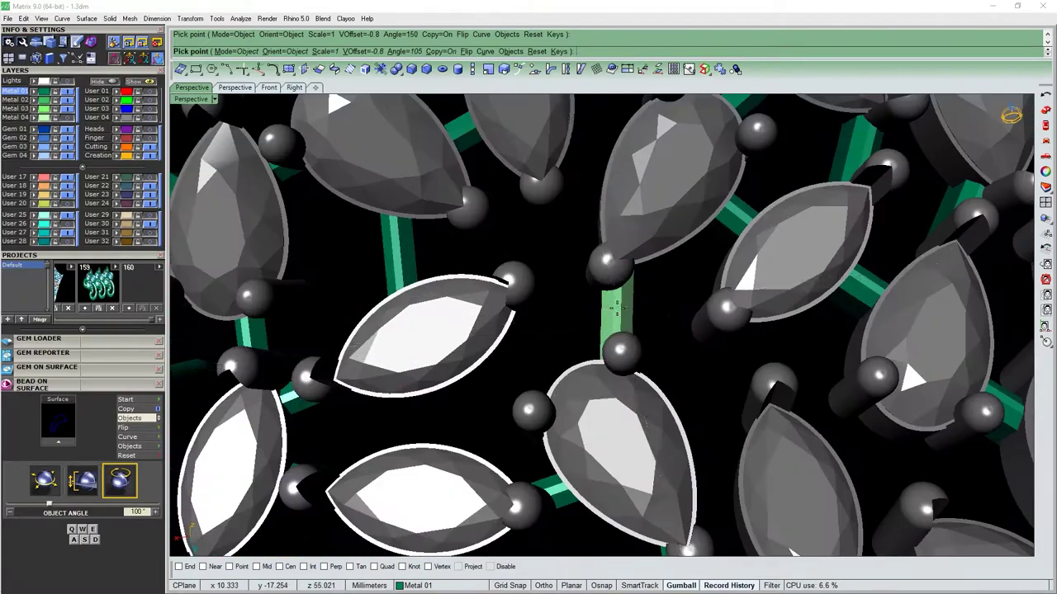
pyautogui.scroll(2, 605, 342)
pyautogui.click(605, 355)
# Pick the marquise gem polysurface and drop a copy at 55° between neighbouring stones.
pyautogui.click(632, 378)
pyautogui.scroll(-3, 611, 330)
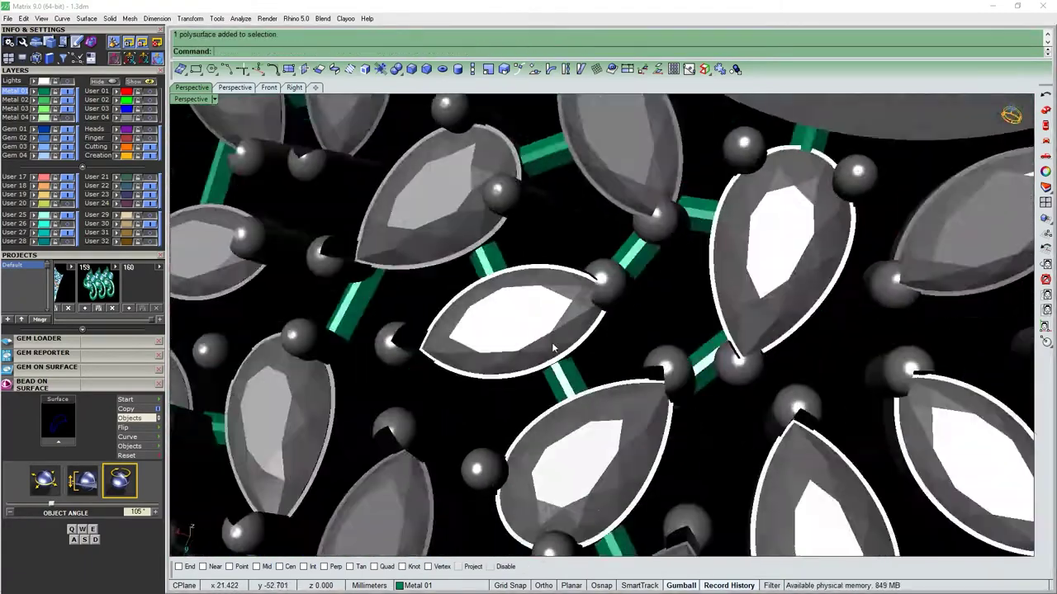
pyautogui.scroll(-5, 611, 289)
pyautogui.scroll(-5, 610, 258)
pyautogui.press('Return')
pyautogui.scroll(5, 606, 326)
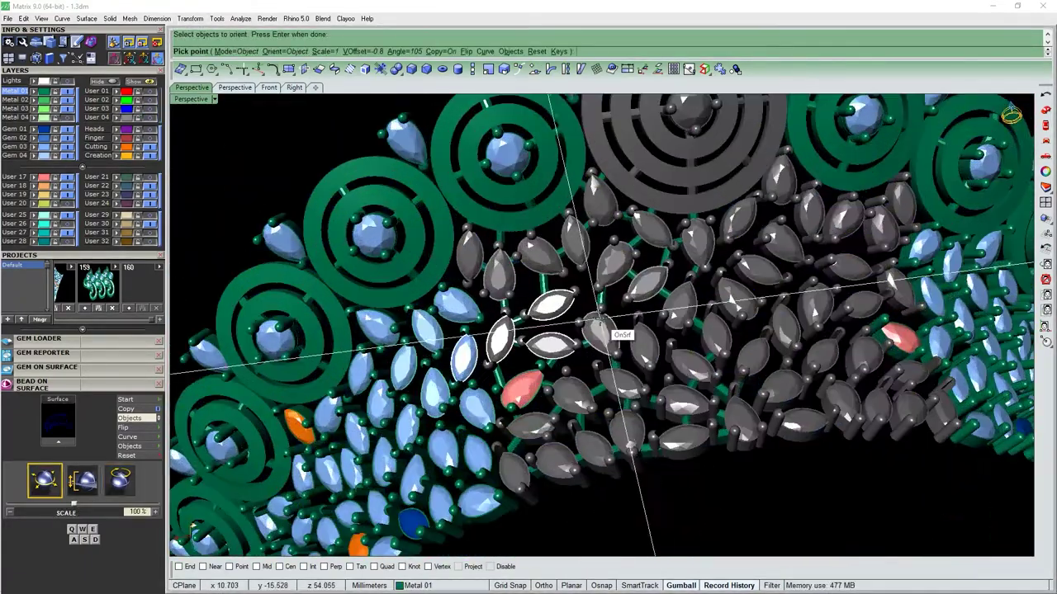
pyautogui.scroll(2, 605, 313)
pyautogui.press('e')
pyautogui.scroll(2, 590, 330)
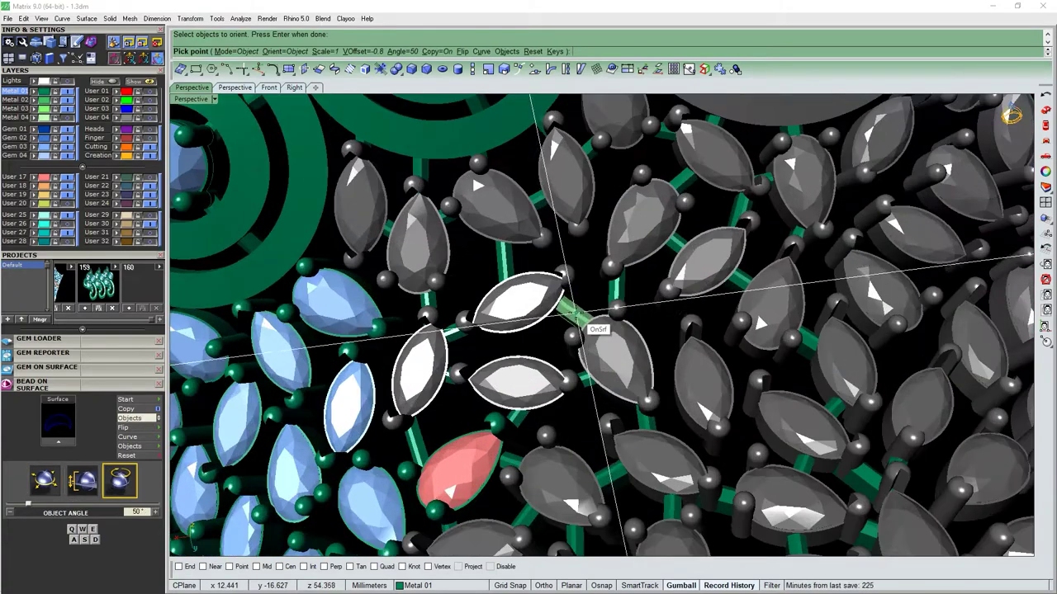
pyautogui.scroll(1, 571, 347)
pyautogui.click(572, 347)
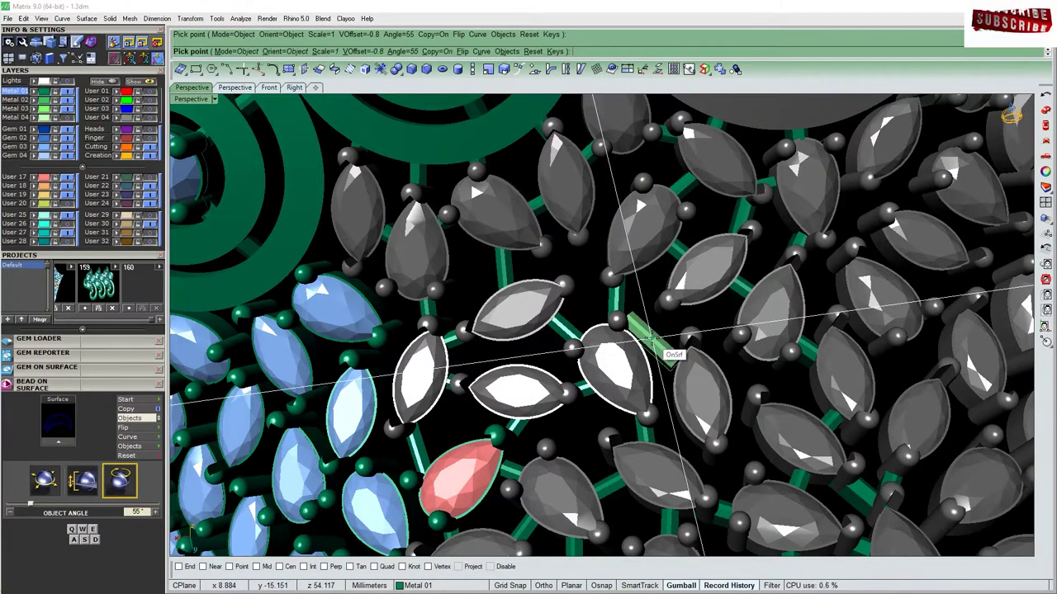
# Change the angle to 40° then 100° and drop another marquise copy into the gap.
pyautogui.press('a')
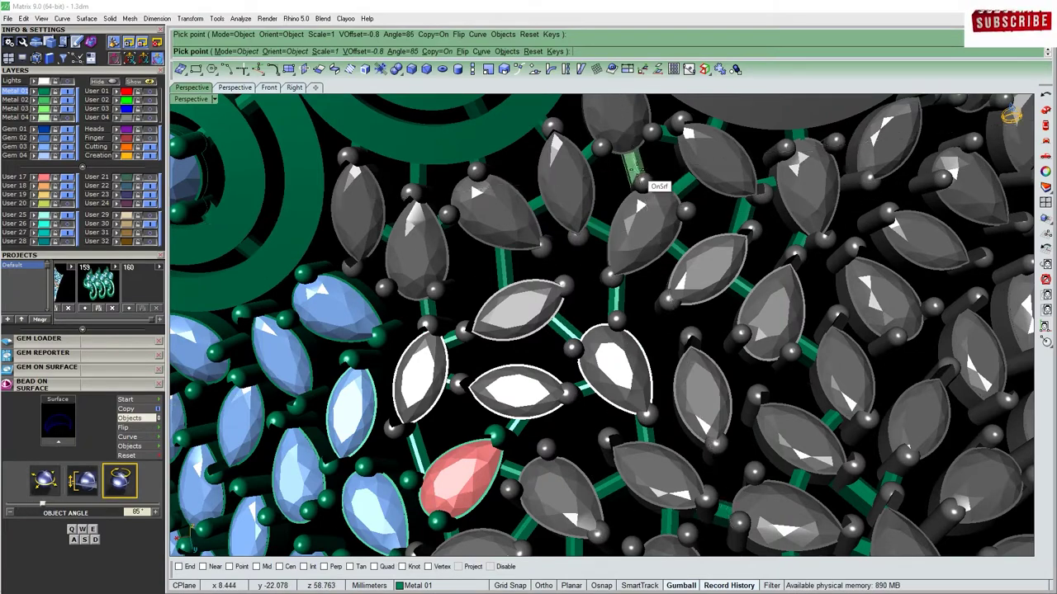
pyautogui.press('d')
pyautogui.press('d')
pyautogui.press('d')
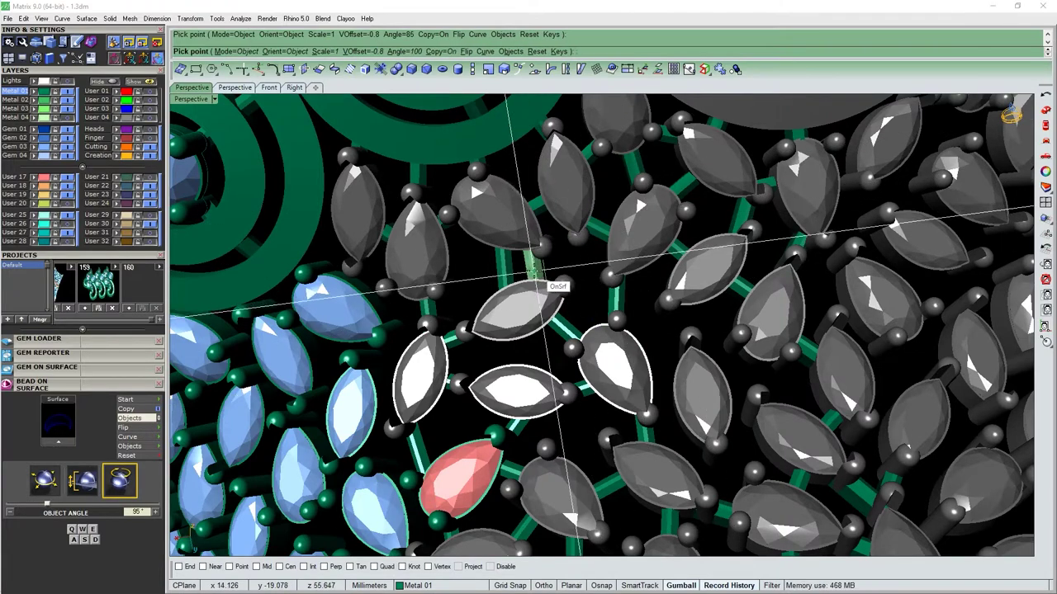
pyautogui.click(523, 272)
pyautogui.scroll(-5, 545, 280)
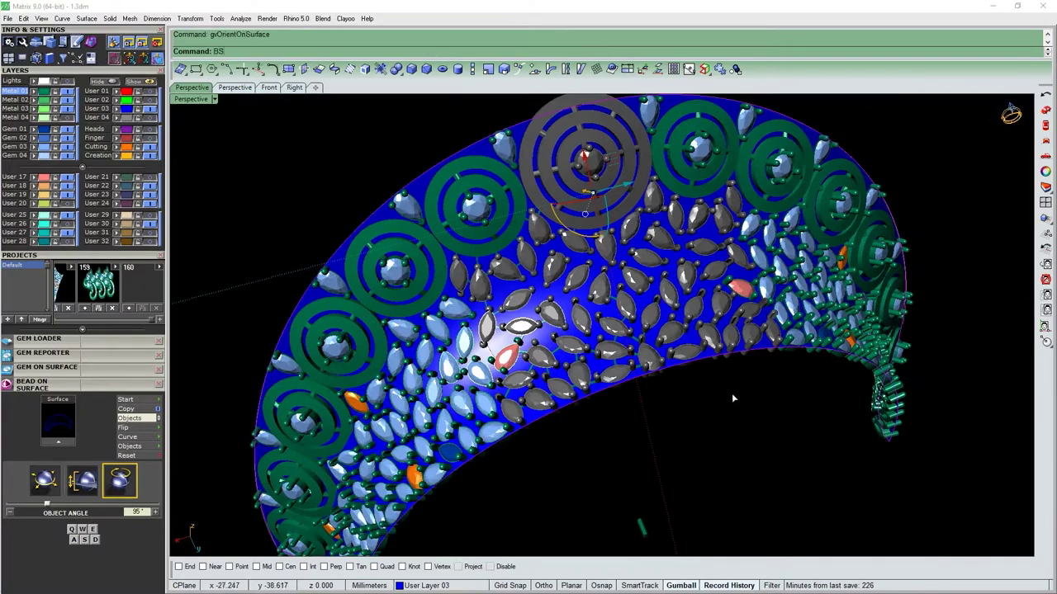
# Rotate the gem cluster copy step by step to 340° beside the red pear, orbiting around it.
pyautogui.scroll(5, 572, 299)
pyautogui.scroll(1, 620, 421)
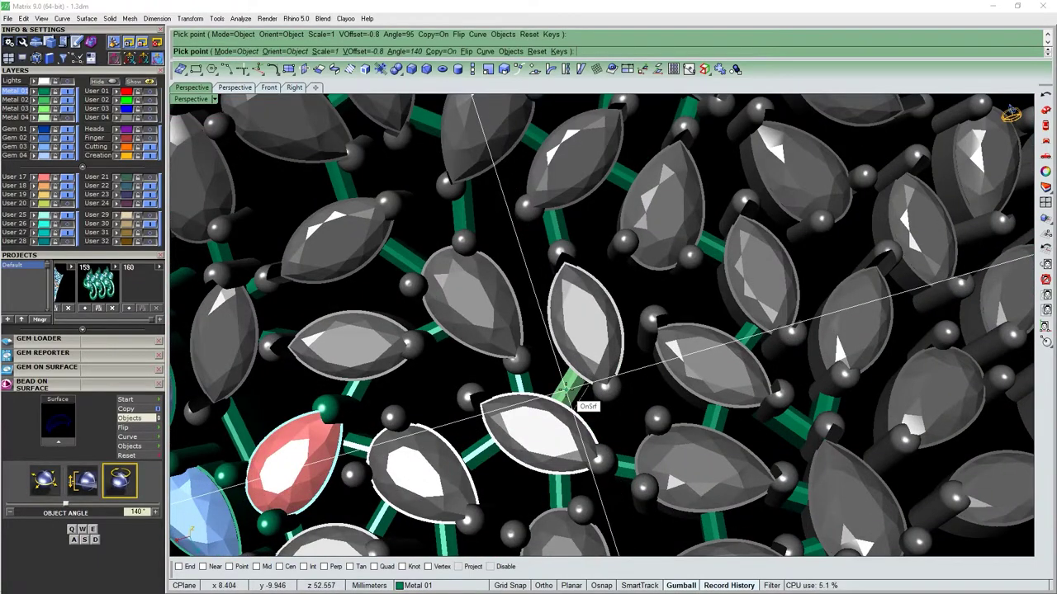
pyautogui.scroll(-5, 569, 384)
pyautogui.scroll(5, 620, 372)
pyautogui.press('d')
pyautogui.press('d')
pyautogui.press('d')
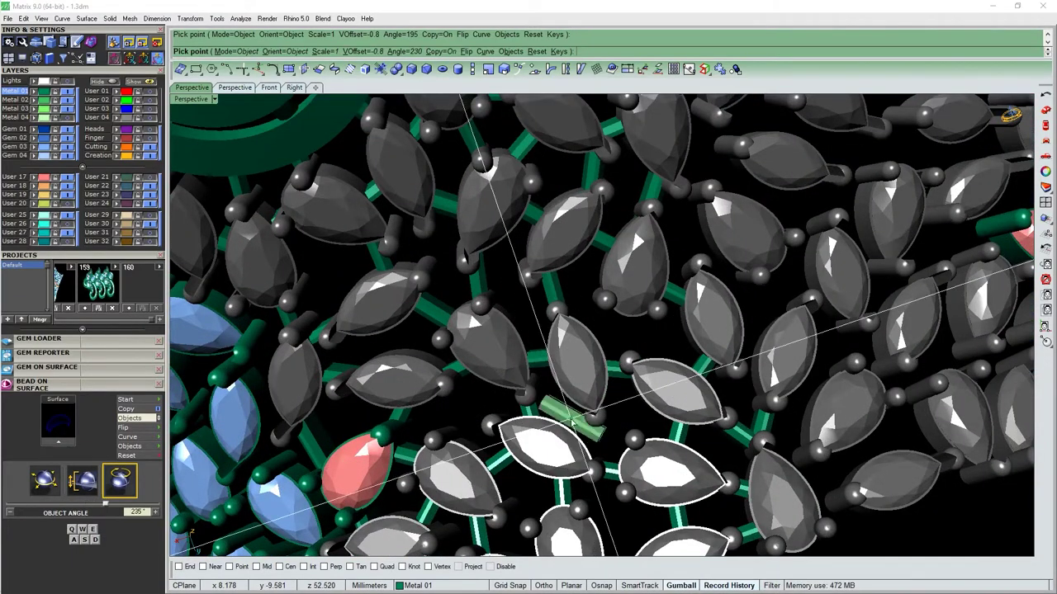
pyautogui.scroll(-4, 582, 429)
pyautogui.press('d')
pyautogui.press('d')
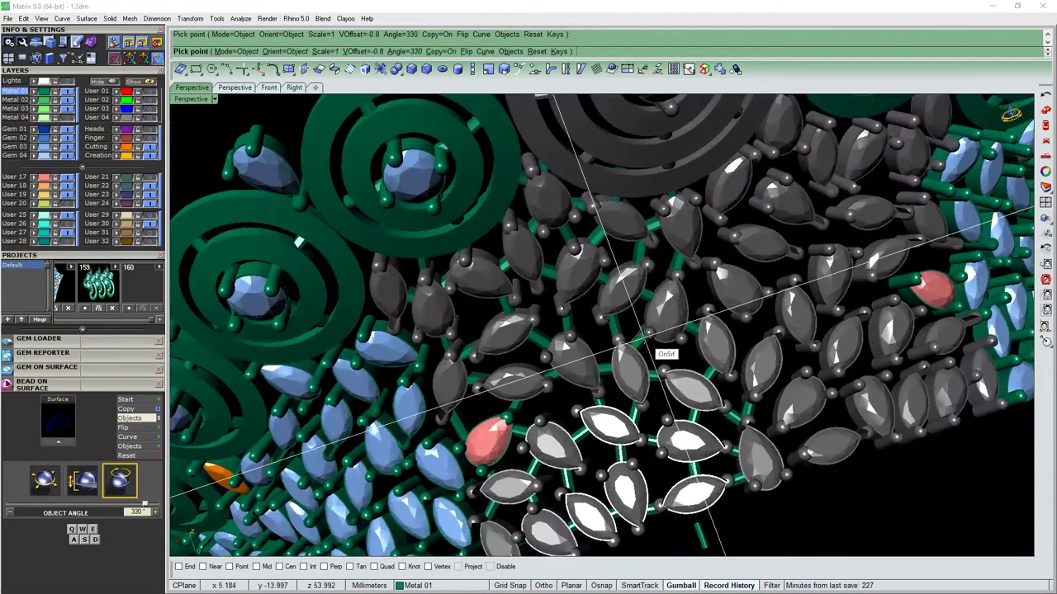
pyautogui.scroll(2, 644, 339)
pyautogui.scroll(-3, 644, 339)
pyautogui.scroll(-3, 644, 354)
pyautogui.scroll(4, 653, 434)
pyautogui.press('d')
pyautogui.press('d')
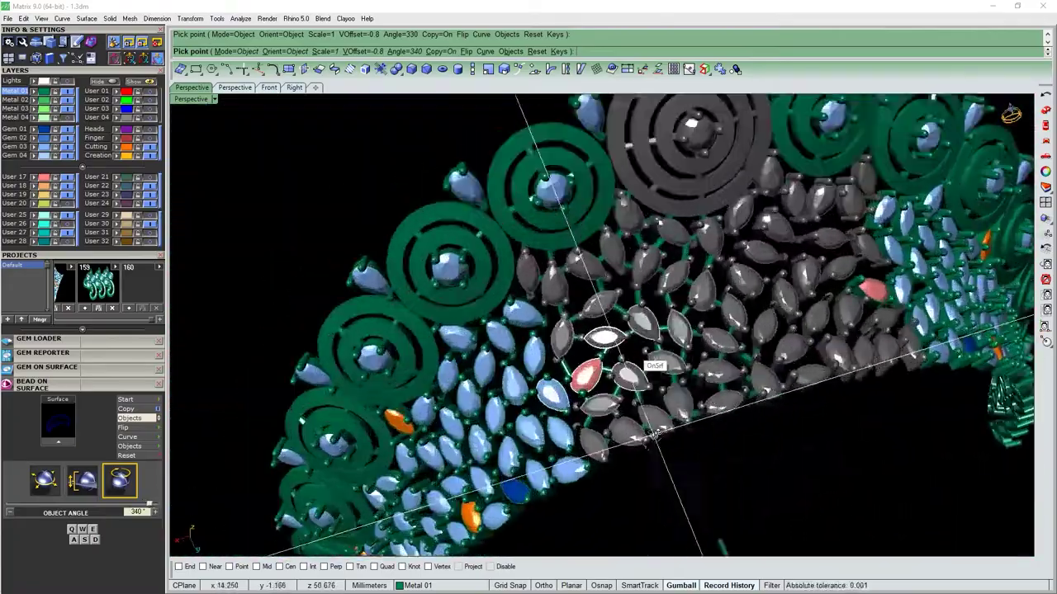
pyautogui.moveTo(653, 434)
pyautogui.mouseDown(button='right')
pyautogui.moveTo(692, 382)
pyautogui.moveTo(605, 492)
pyautogui.moveTo(792, 507)
pyautogui.mouseUp(button='right')
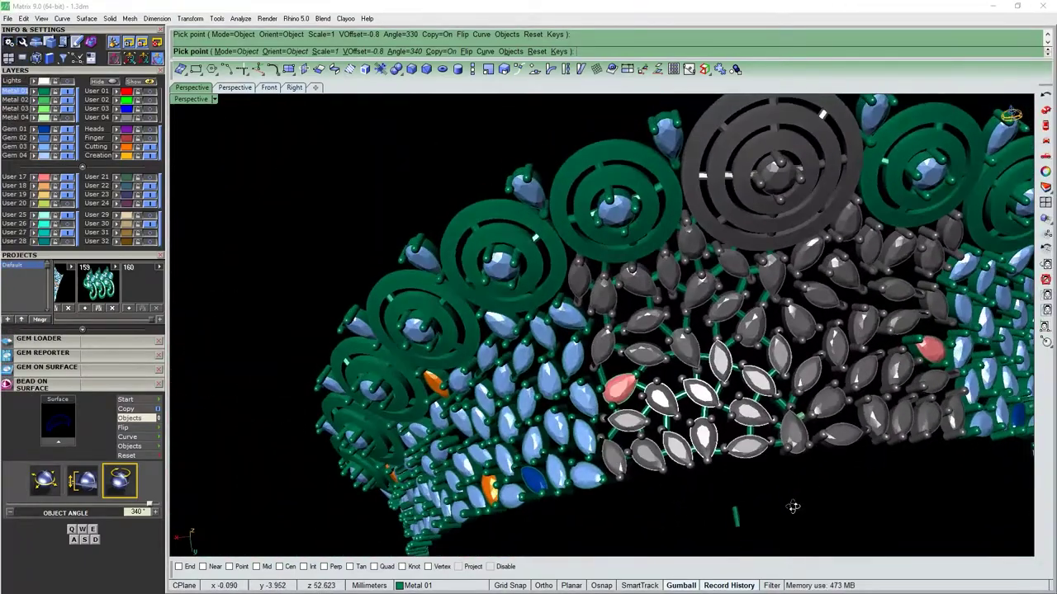
pyautogui.scroll(3, 737, 439)
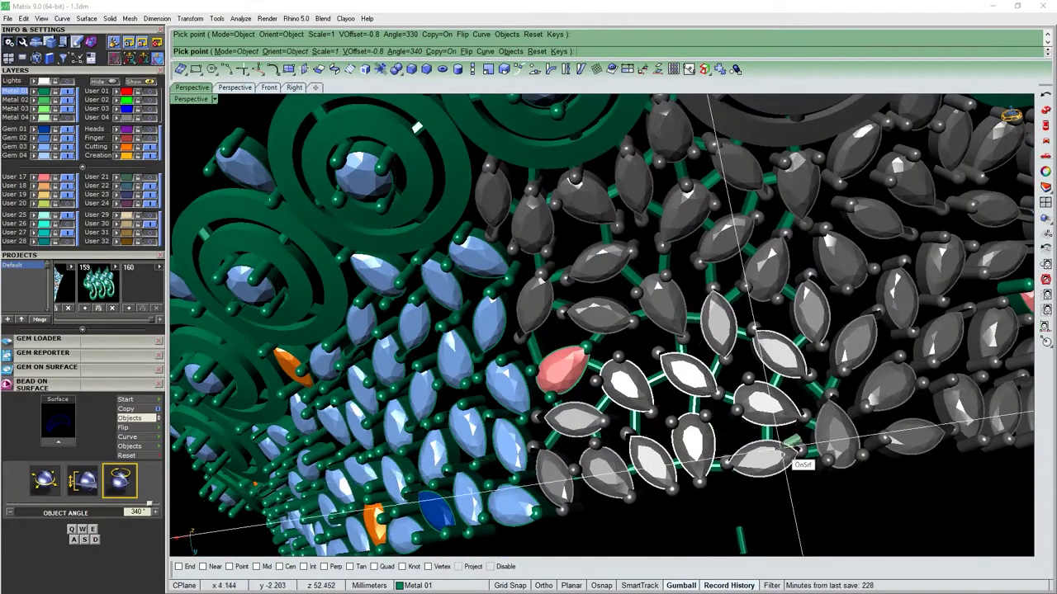
# Orbit and zoom in on the blue and red gems beside the ringed discs.
pyautogui.moveTo(784, 449); pyautogui.dragTo(725, 454, button='right')
pyautogui.scroll(2, 725, 454)
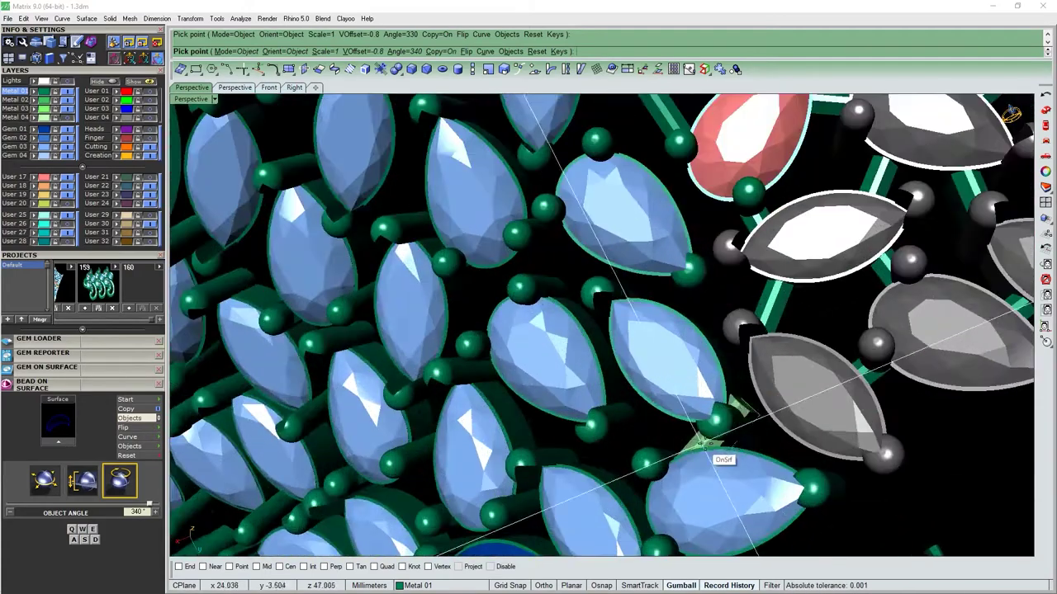
pyautogui.scroll(2, 701, 412)
pyautogui.scroll(2, 754, 454)
pyautogui.scroll(1, 779, 418)
pyautogui.scroll(-3, 772, 405)
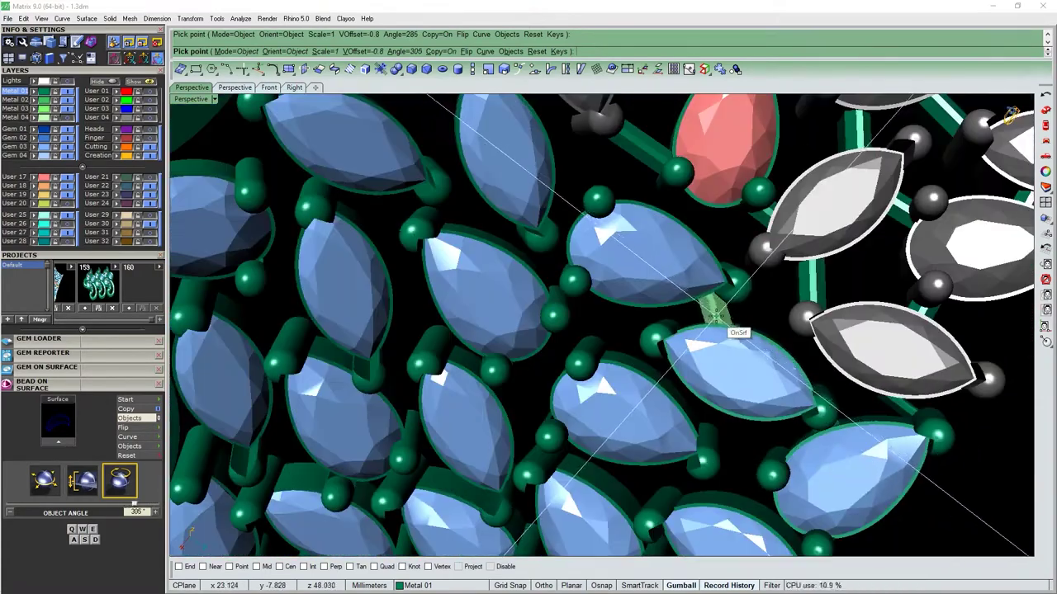
pyautogui.scroll(-2, 708, 306)
pyautogui.scroll(2, 707, 354)
pyautogui.scroll(3, 695, 330)
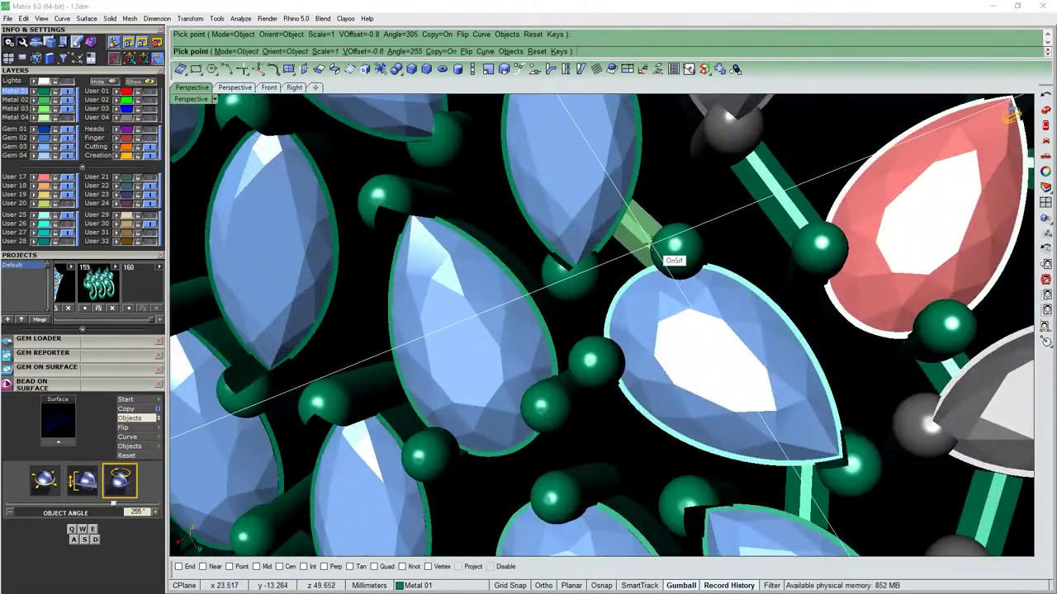
pyautogui.moveTo(674, 248); pyautogui.dragTo(708, 262, button='right')
pyautogui.scroll(-3, 708, 262)
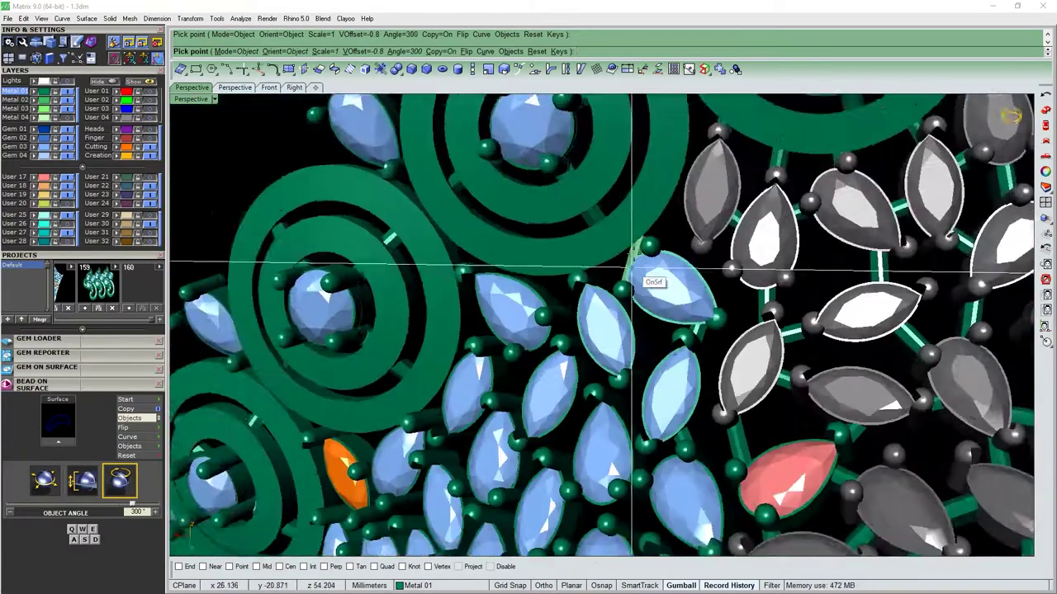
pyautogui.scroll(3, 656, 278)
pyautogui.scroll(-1, 672, 267)
pyautogui.moveTo(799, 356); pyautogui.dragTo(745, 331, button='right')
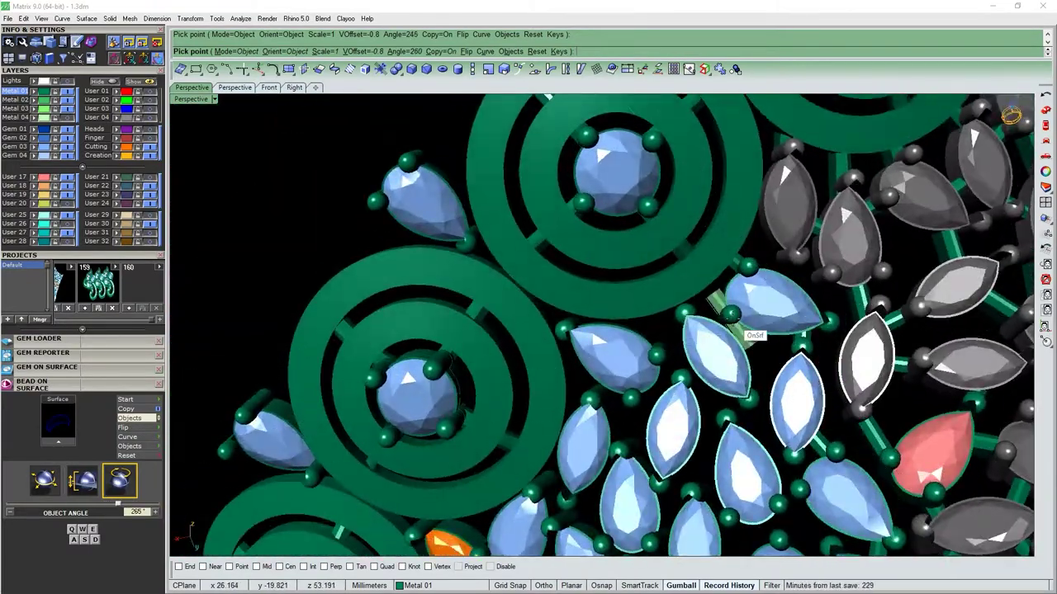
pyautogui.scroll(-2, 684, 317)
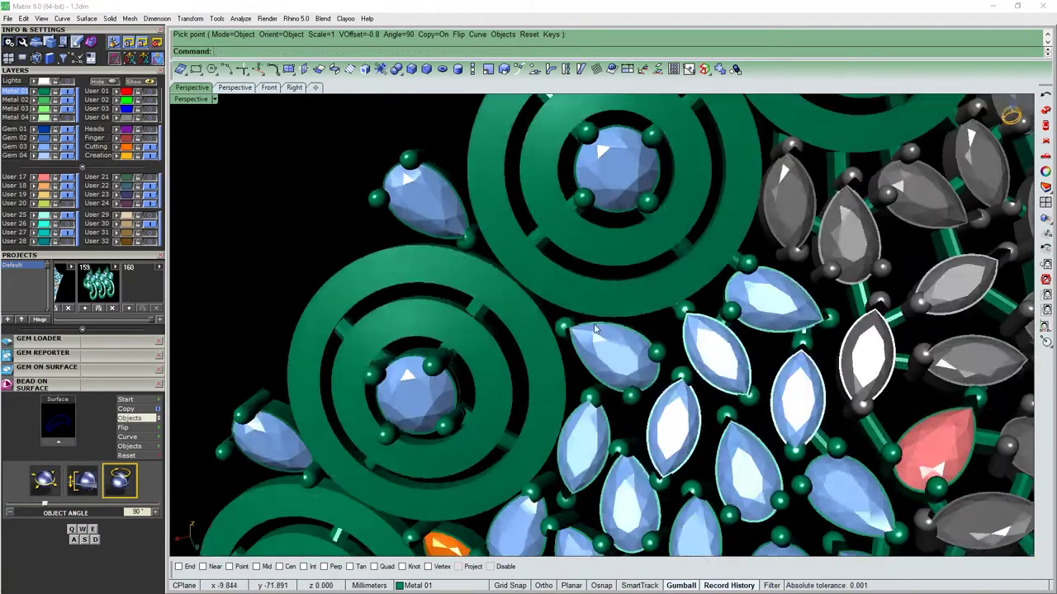
pyautogui.scroll(-2, 683, 317)
pyautogui.scroll(4, 592, 247)
pyautogui.scroll(2, 644, 246)
# Rotate the gem cluster copy with E and Q to angle it among the blue stones.
pyautogui.press('e')
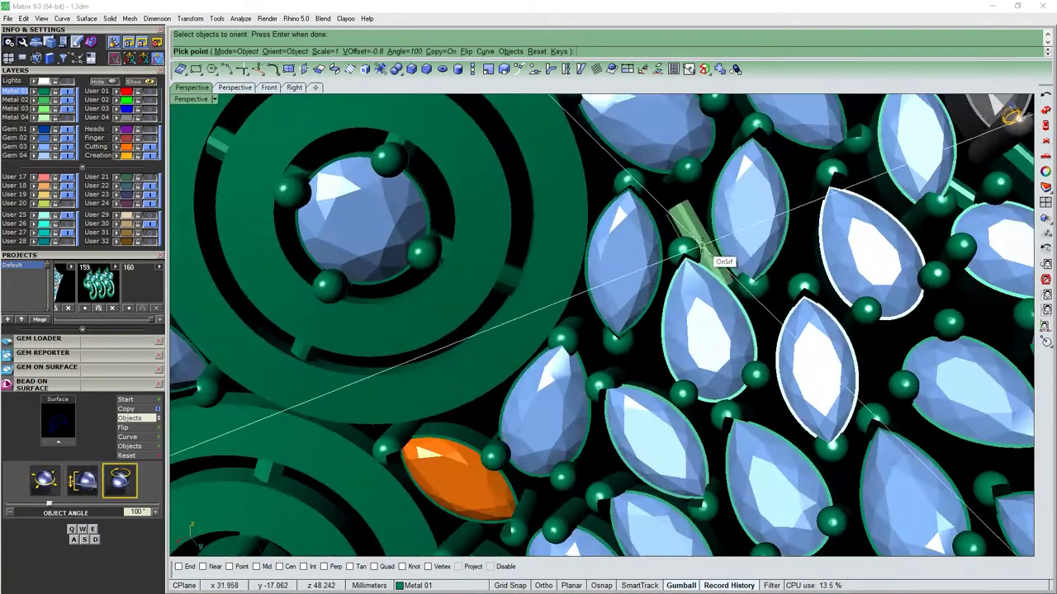
pyautogui.press('e')
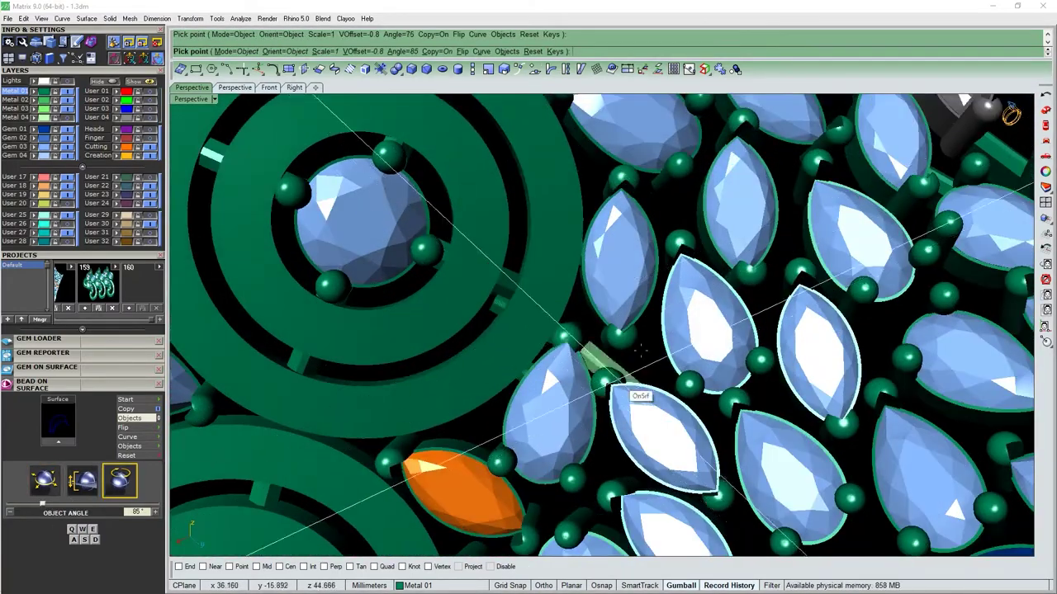
pyautogui.scroll(-2, 662, 305)
pyautogui.press('e')
pyautogui.press('e')
pyautogui.press('e')
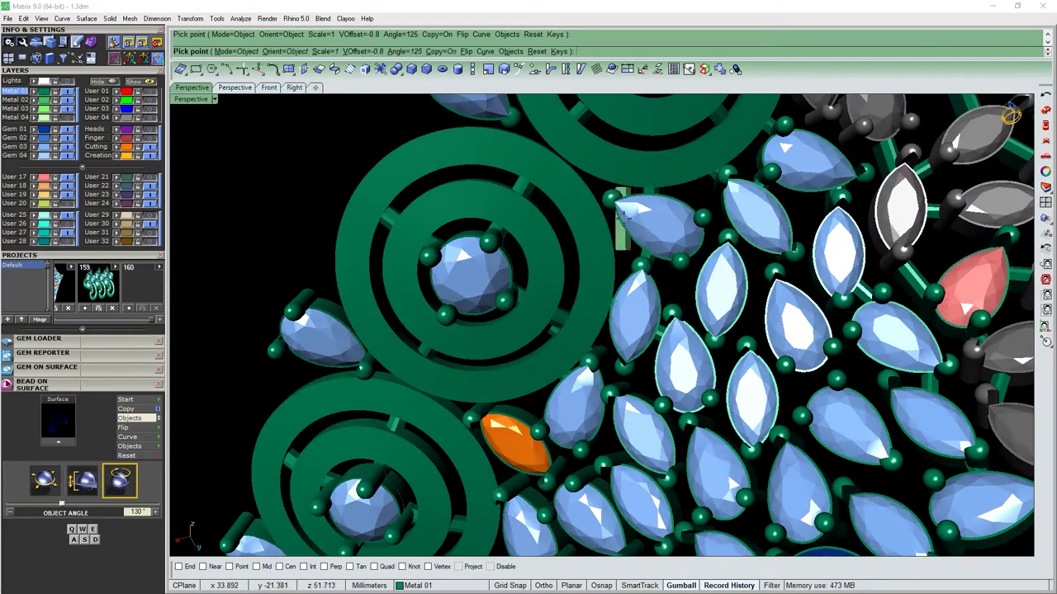
pyautogui.press('q')
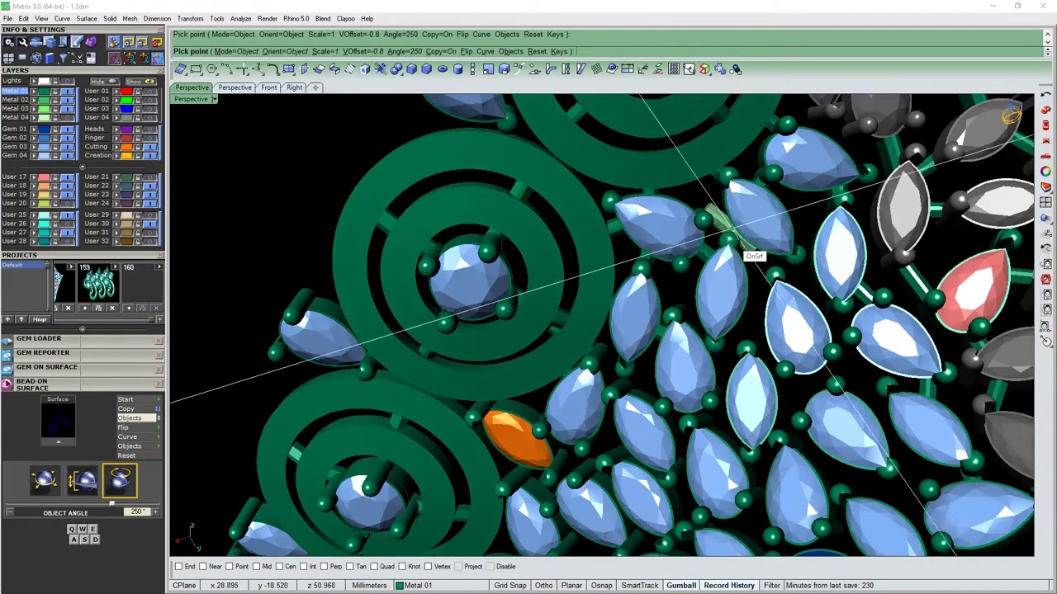
pyautogui.scroll(-2, 737, 240)
pyautogui.scroll(-3, 737, 239)
# Finish the current cluster copies and restart orienting the cluster onto the pendant surface.
pyautogui.press('e')
pyautogui.press('e')
pyautogui.press('e')
pyautogui.click(755, 413)
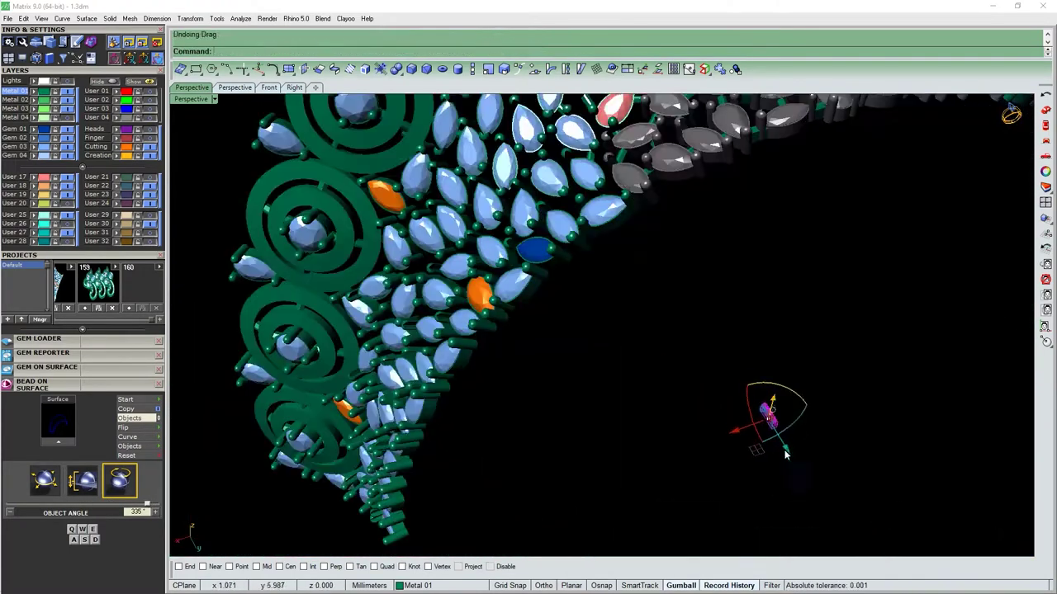
pyautogui.click(44, 481)
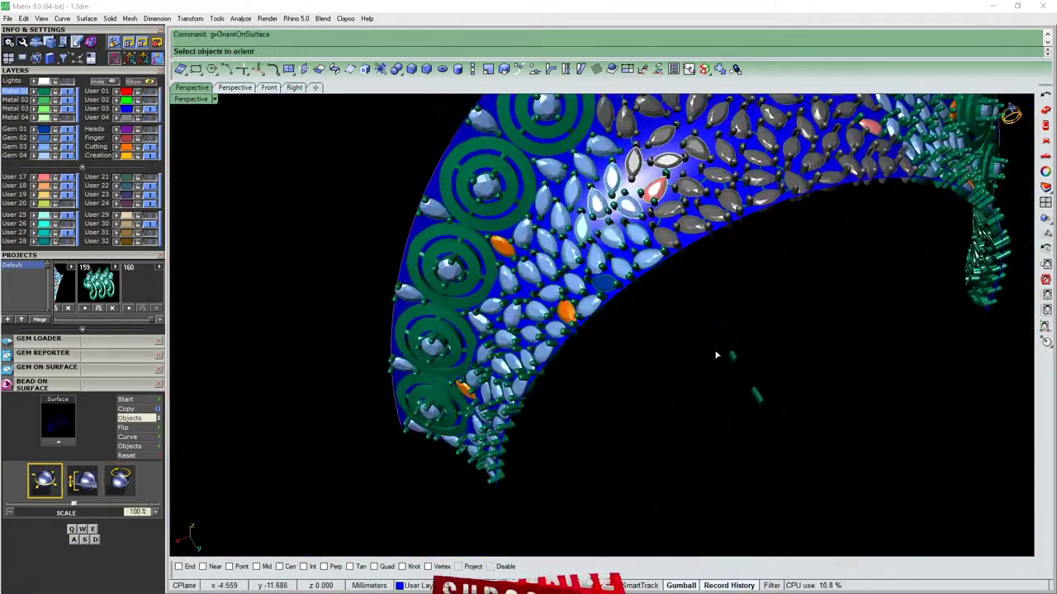
pyautogui.scroll(3, 725, 190)
pyautogui.scroll(2, 590, 300)
pyautogui.scroll(1, 660, 334)
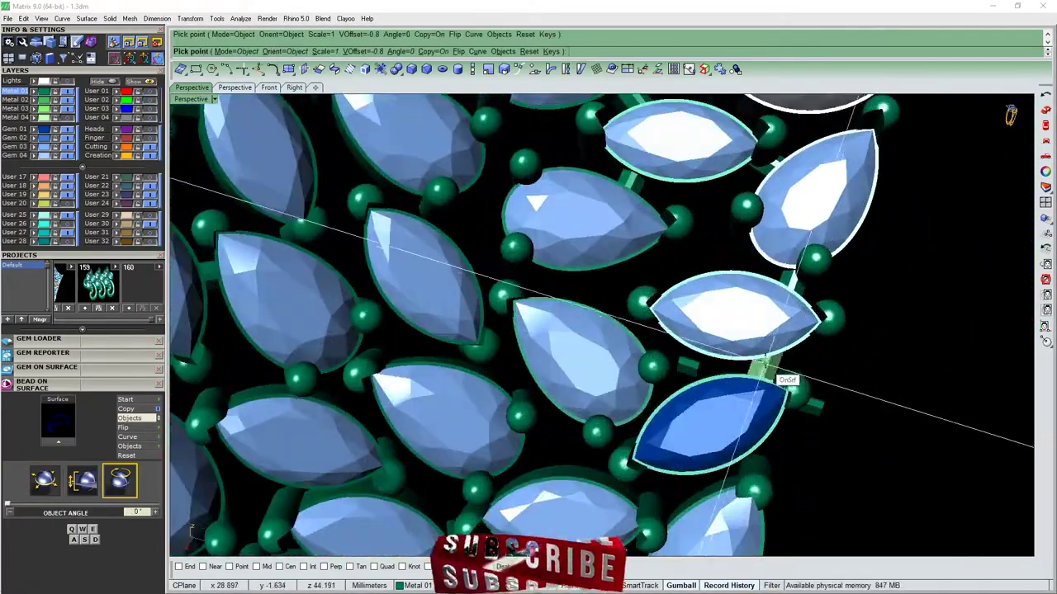
pyautogui.scroll(1, 776, 372)
# Rotate the cluster back and forth with E and Q to find a fitting angle.
pyautogui.press('e')
pyautogui.press('e')
pyautogui.press('e')
pyautogui.scroll(1, 788, 345)
pyautogui.scroll(-2, 754, 322)
pyautogui.press('q')
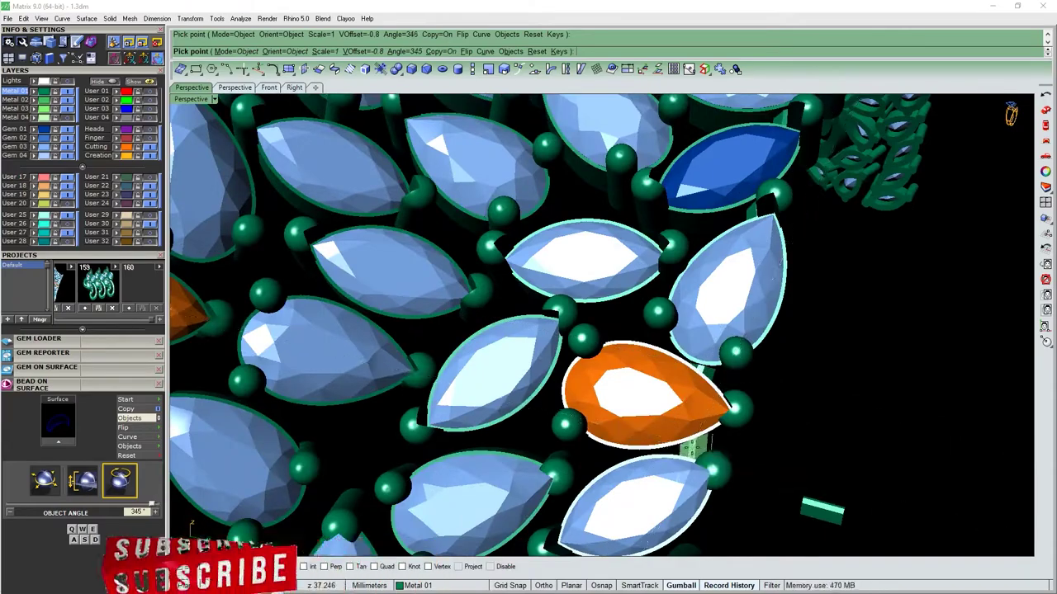
pyautogui.scroll(-1, 726, 380)
pyautogui.scroll(-3, 751, 415)
pyautogui.scroll(3, 792, 426)
pyautogui.press('q')
pyautogui.scroll(-1, 805, 421)
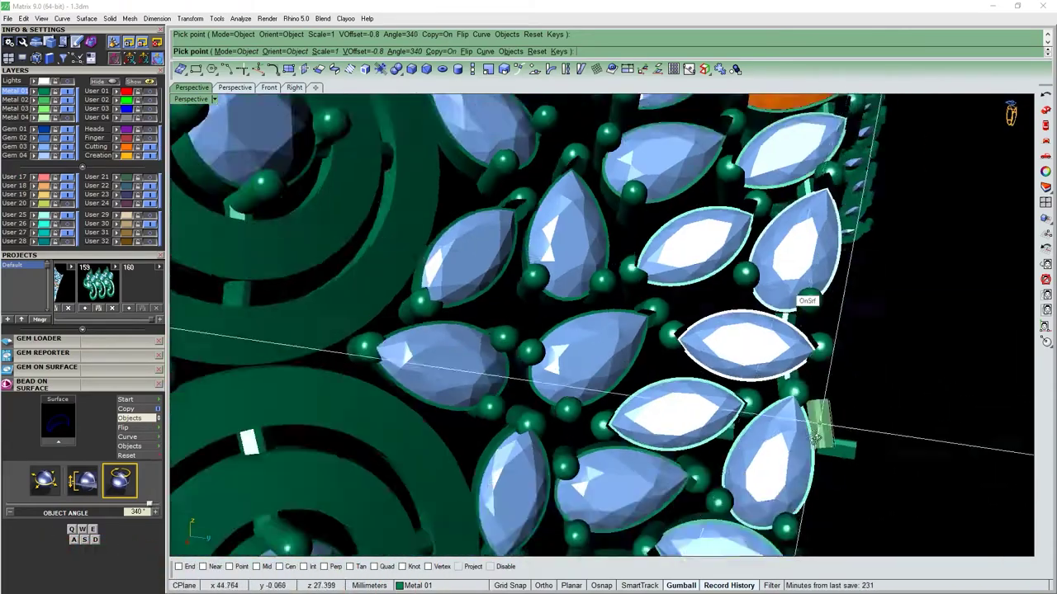
pyautogui.press('e')
pyautogui.press('e')
pyautogui.scroll(2, 805, 413)
pyautogui.scroll(-3, 818, 388)
pyautogui.scroll(3, 837, 366)
# Turn the cluster back to 340 degrees, then to 330 degrees.
pyautogui.press('q')
pyautogui.press('q')
pyautogui.scroll(-3, 861, 402)
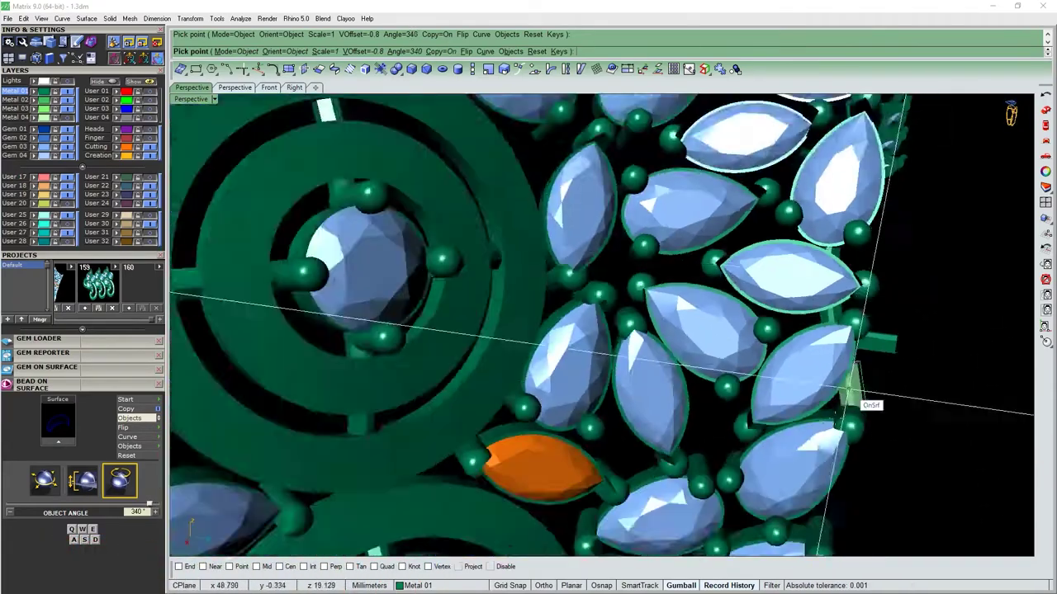
pyautogui.scroll(3, 780, 421)
pyautogui.scroll(-2, 776, 417)
pyautogui.scroll(3, 776, 412)
pyautogui.press('q')
pyautogui.press('q')
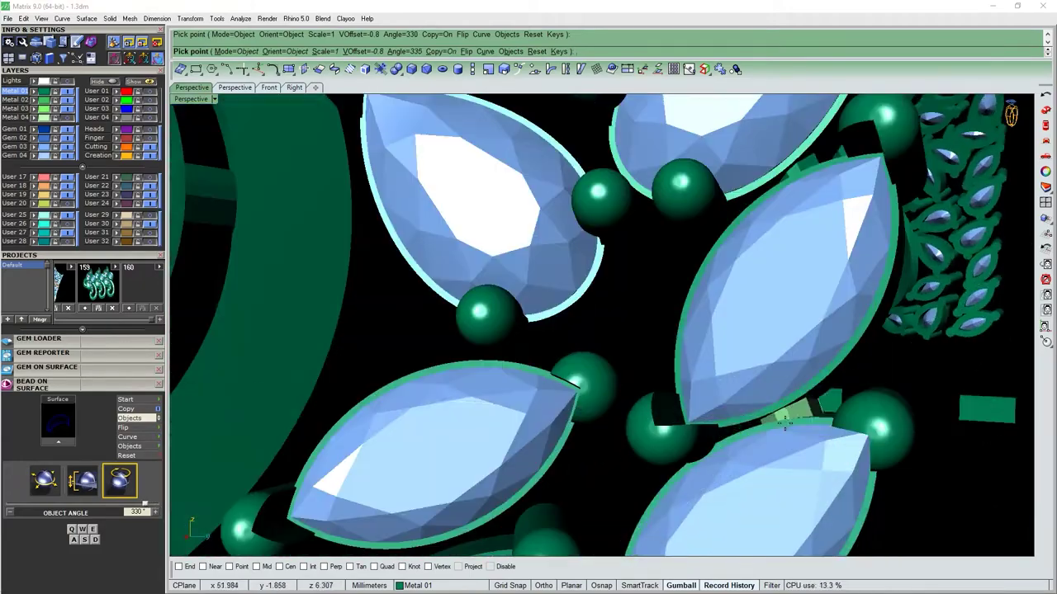
pyautogui.scroll(-3, 780, 410)
pyautogui.scroll(-2, 780, 411)
pyautogui.scroll(-5, 735, 382)
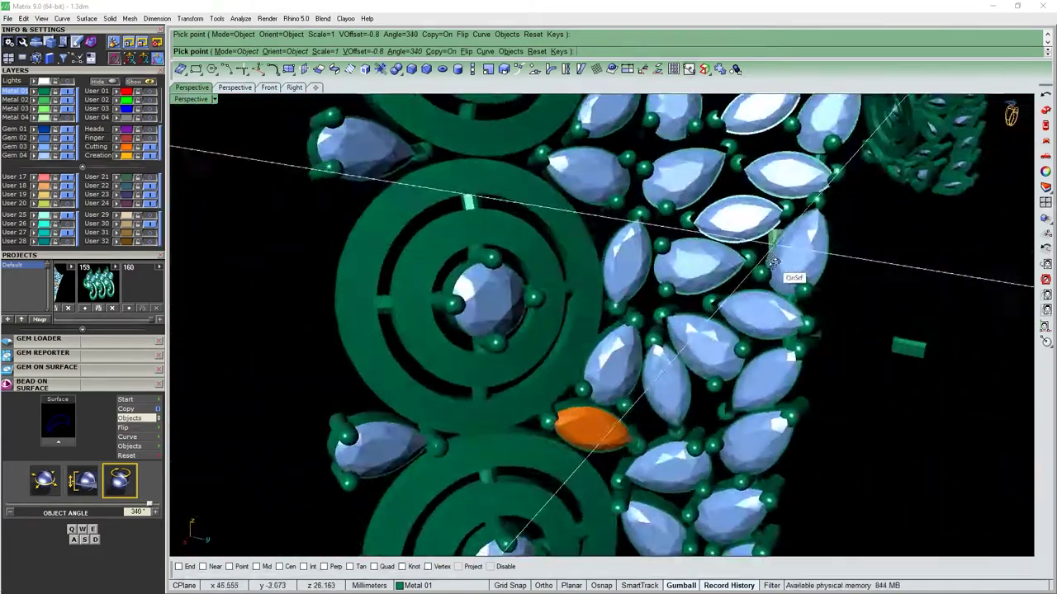
# Orbit and zoom around the whole pendant to view the settings from another side.
pyautogui.moveTo(790, 272); pyautogui.dragTo(728, 305, button='right')
pyautogui.scroll(5, 737, 304)
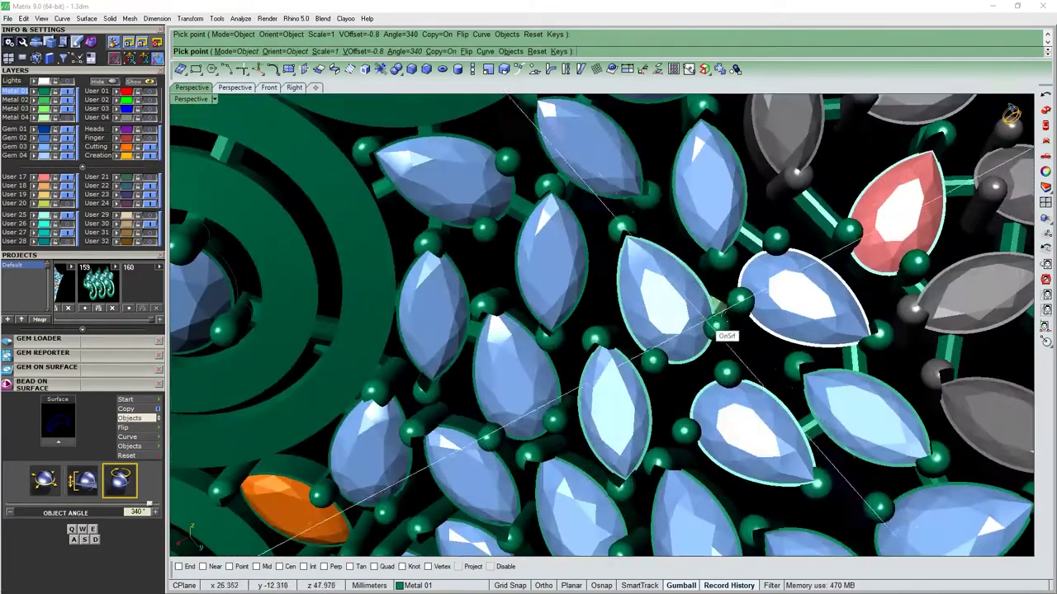
pyautogui.scroll(3, 665, 191)
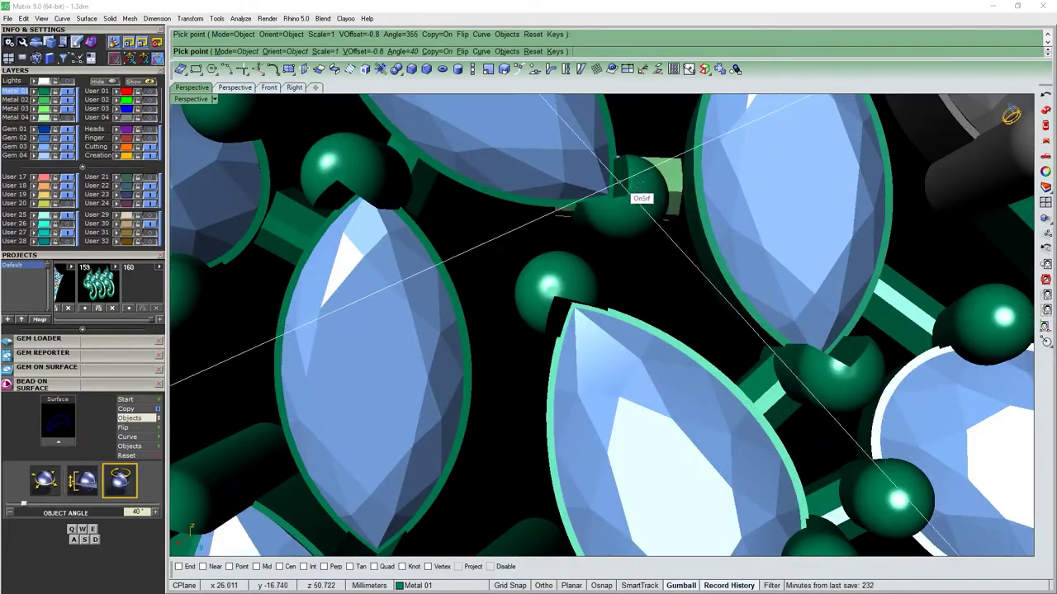
pyautogui.scroll(-3, 638, 189)
pyautogui.scroll(2, 708, 228)
pyautogui.scroll(1, 718, 232)
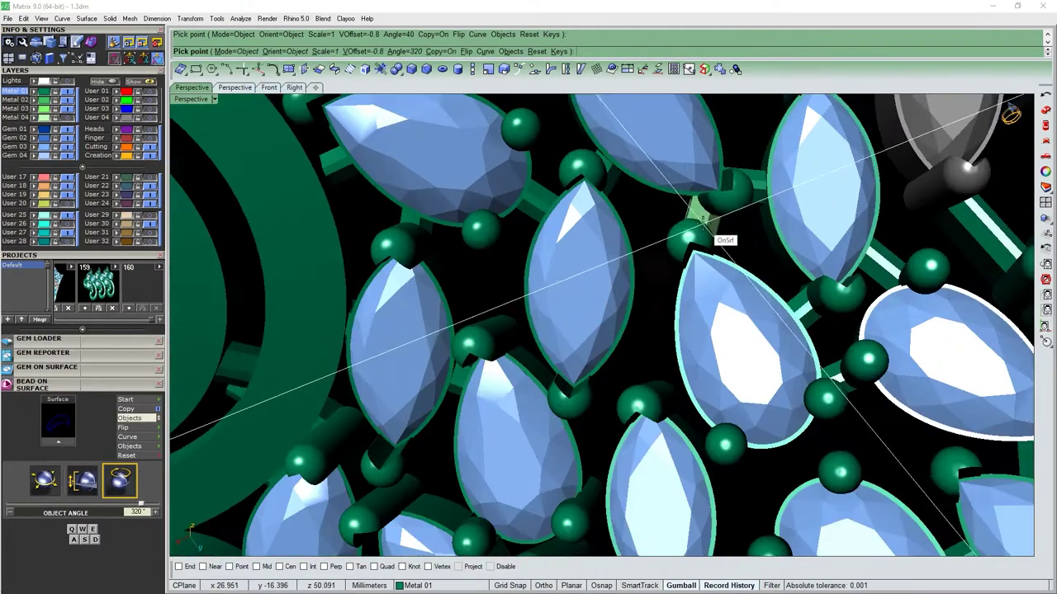
pyautogui.scroll(-1, 700, 223)
pyautogui.scroll(-3, 696, 236)
pyautogui.scroll(2, 696, 347)
pyautogui.scroll(1, 707, 236)
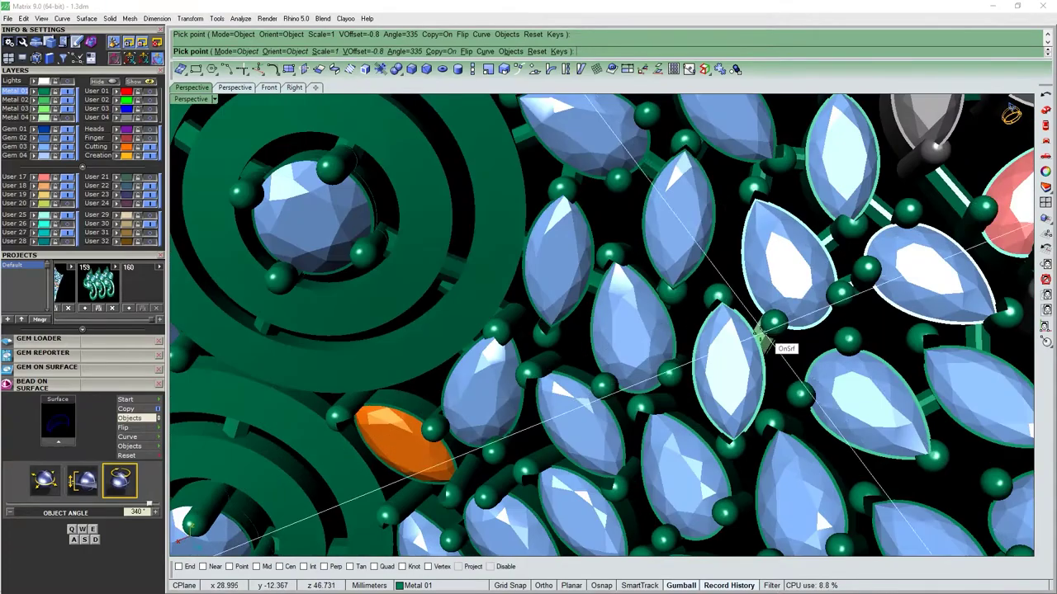
pyautogui.scroll(2, 779, 347)
pyautogui.scroll(-2, 801, 354)
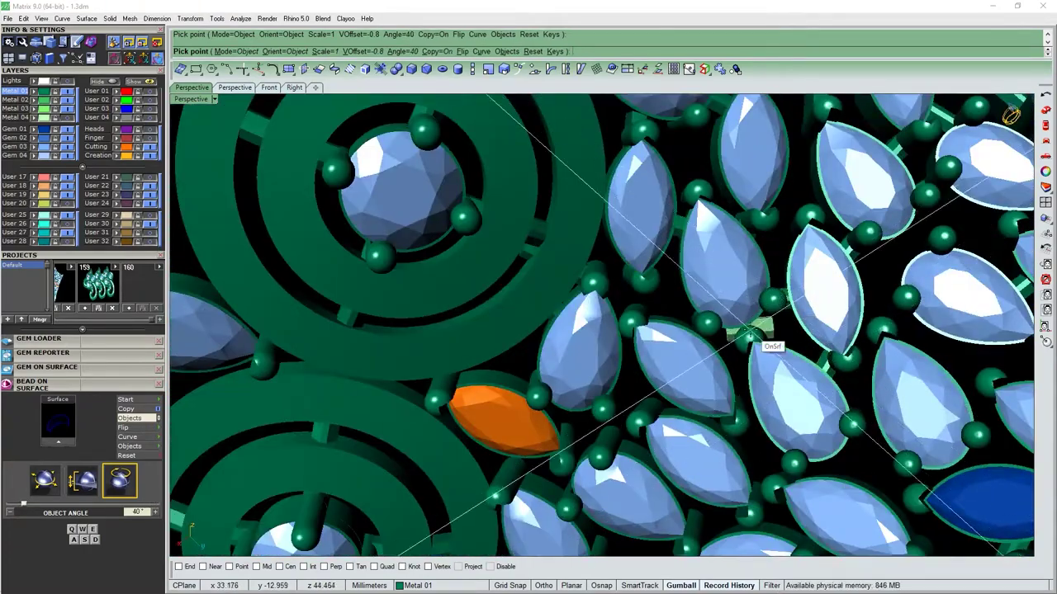
pyautogui.scroll(3, 750, 333)
pyautogui.scroll(-3, 697, 342)
pyautogui.scroll(-1, 698, 322)
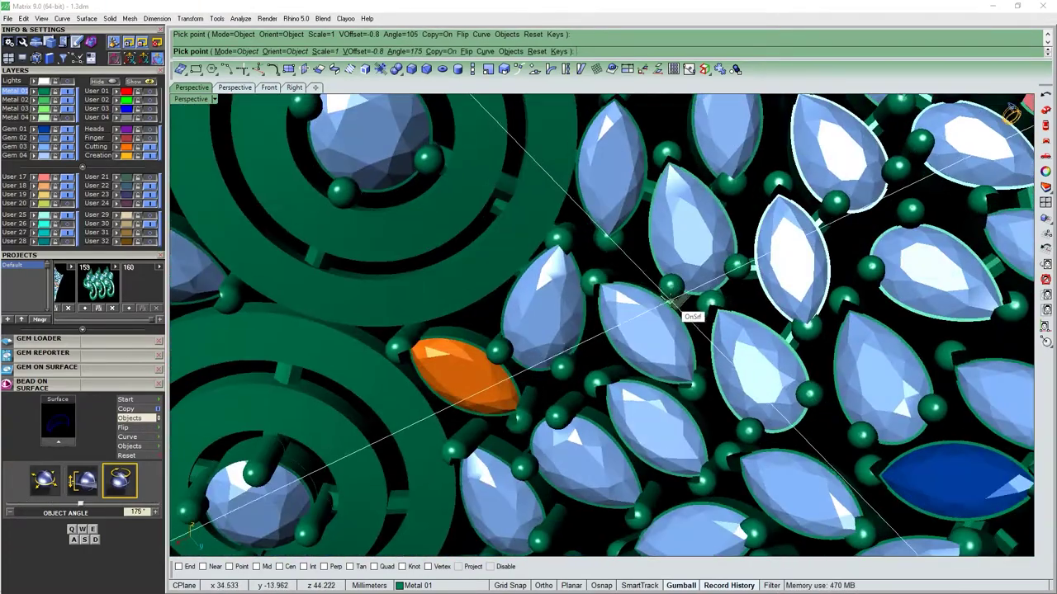
pyautogui.scroll(1, 661, 330)
pyautogui.scroll(-1, 640, 272)
pyautogui.scroll(-1, 634, 260)
pyautogui.scroll(1, 701, 264)
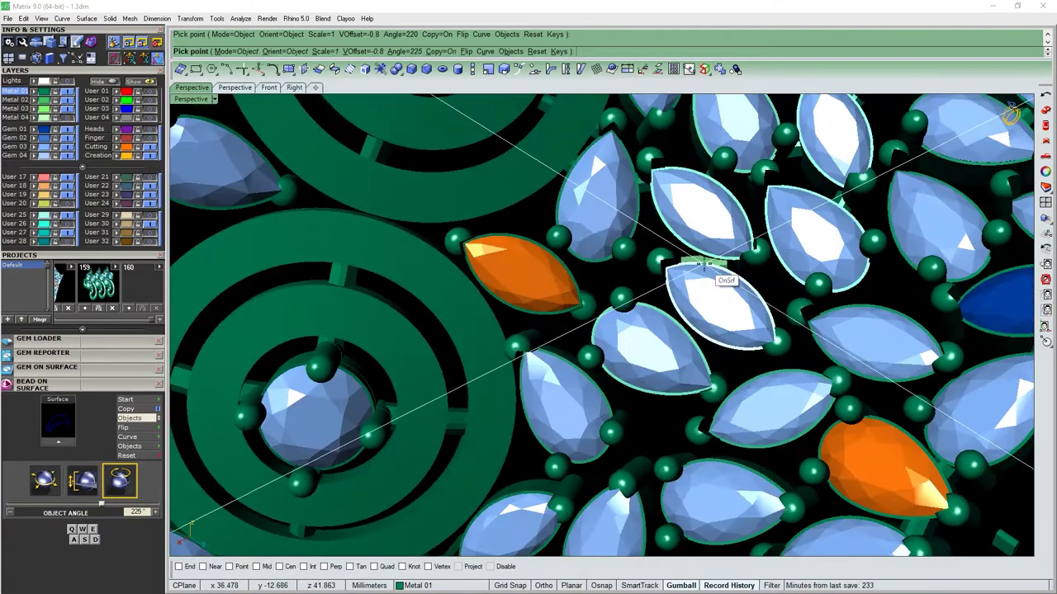
pyautogui.scroll(1, 668, 331)
pyautogui.scroll(1, 767, 355)
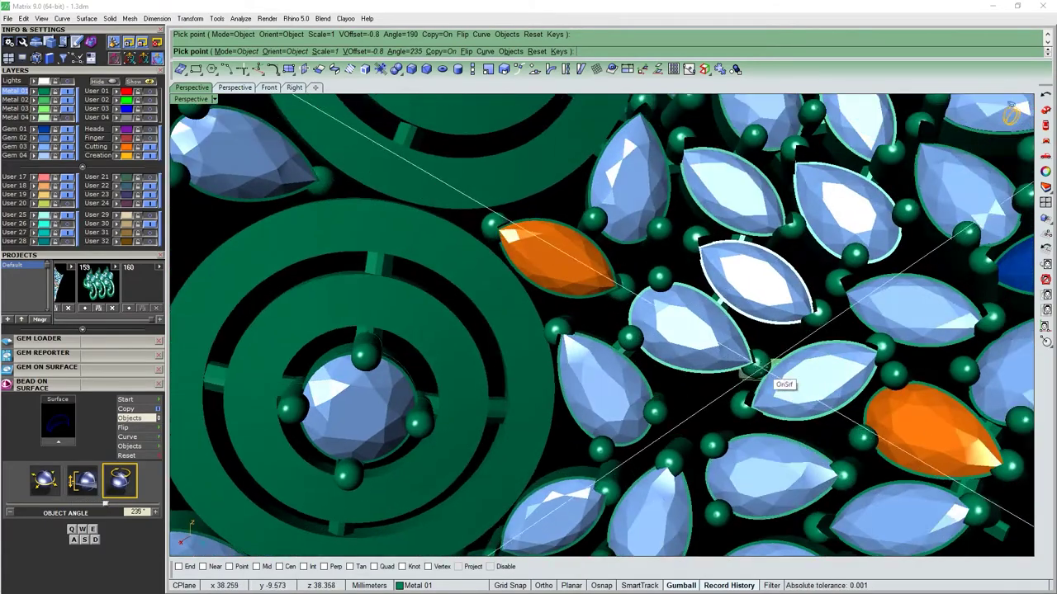
pyautogui.scroll(-3, 859, 412)
pyautogui.scroll(3, 845, 439)
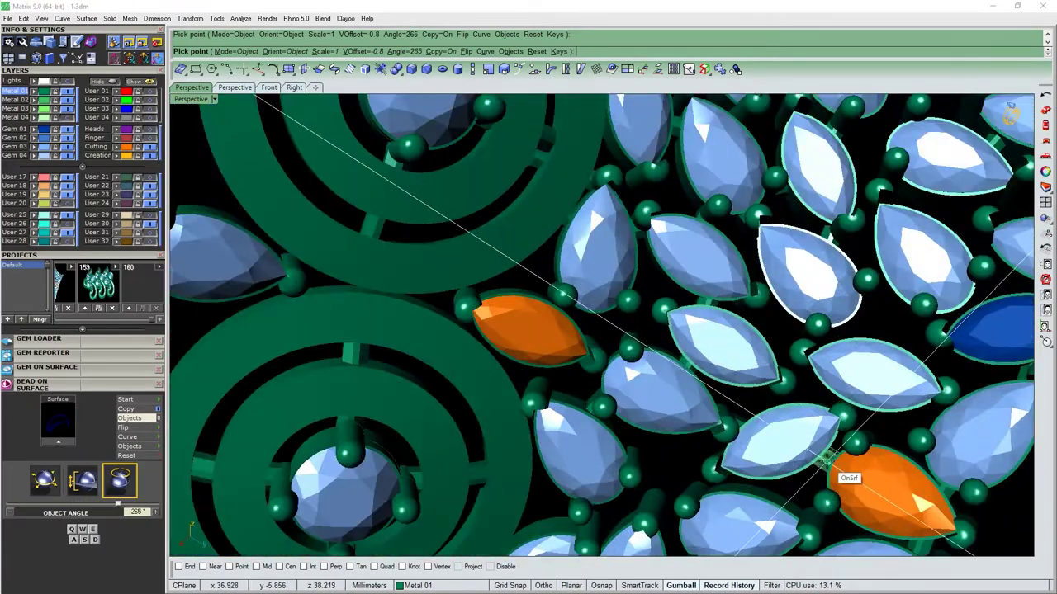
pyautogui.scroll(2, 826, 462)
pyautogui.scroll(-3, 820, 412)
pyautogui.moveTo(820, 413)
pyautogui.mouseDown(button='right')
pyautogui.moveTo(354, 252)
pyautogui.moveTo(153, 116)
pyautogui.mouseUp(button='right')
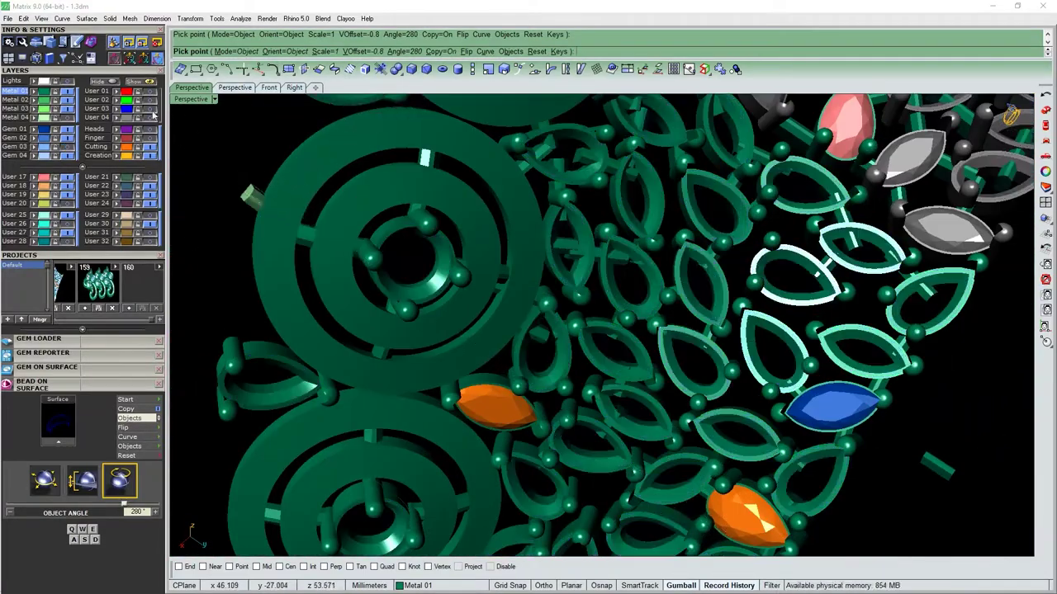
# Turn the view onto the leaf pattern and scroll to set the next head's Object Angle.
pyautogui.scroll(2, 813, 351)
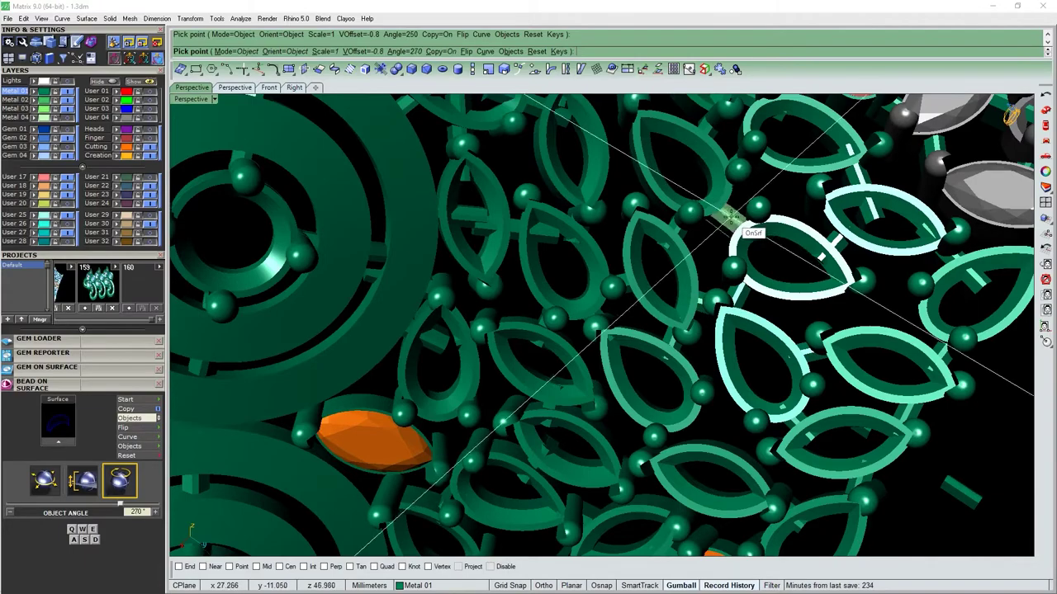
pyautogui.scroll(2, 730, 217)
pyautogui.scroll(-3, 796, 293)
pyautogui.scroll(3, 771, 430)
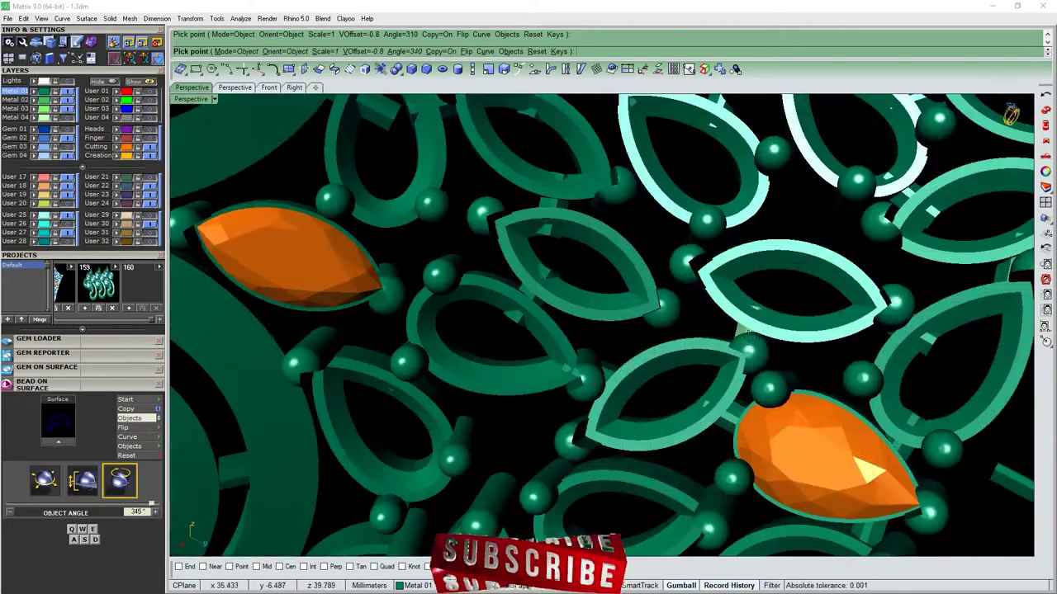
pyautogui.moveTo(730, 241); pyautogui.dragTo(701, 262, button='right')
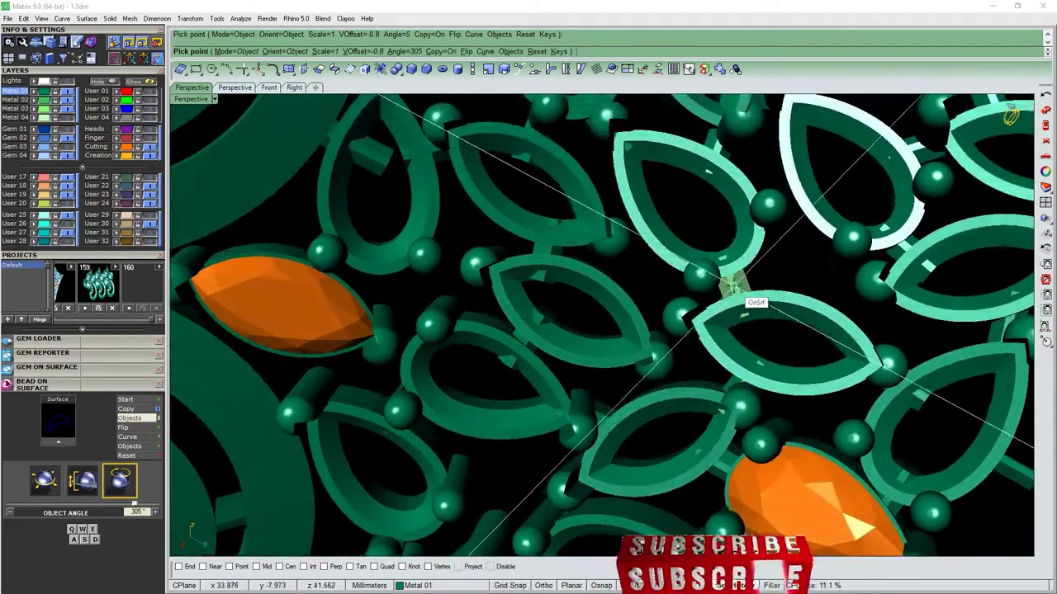
pyautogui.moveTo(761, 381); pyautogui.dragTo(697, 315, button='right')
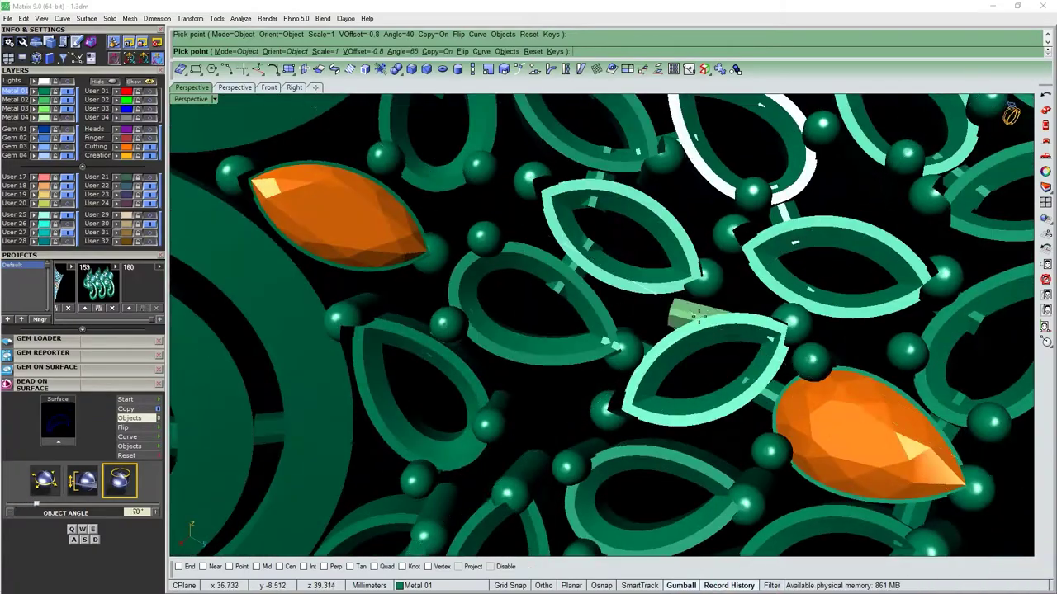
pyautogui.scroll(-3, 743, 326)
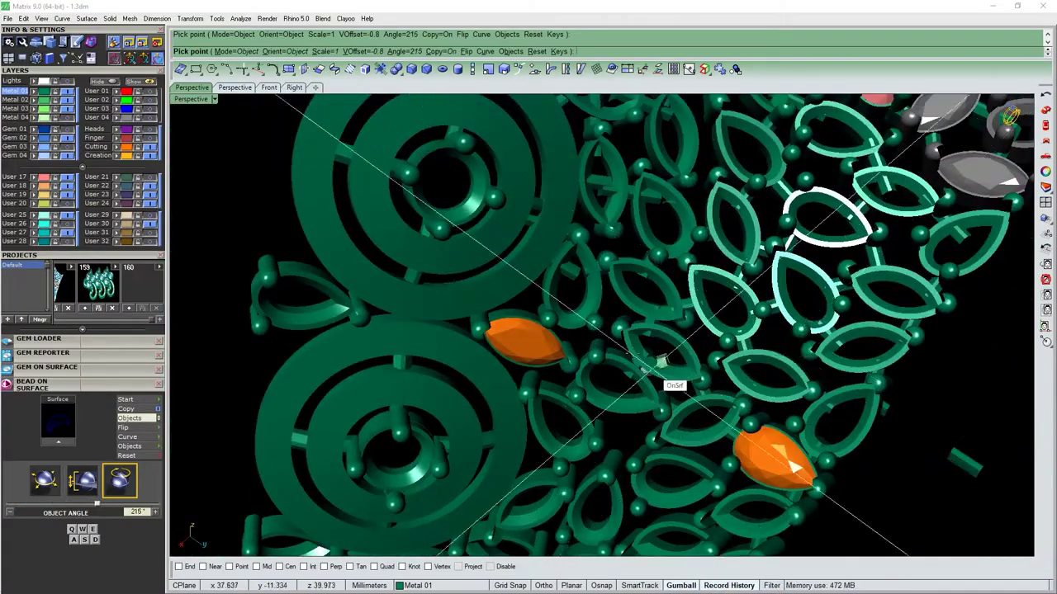
pyautogui.scroll(-3, 660, 363)
pyautogui.scroll(3, 652, 347)
pyautogui.scroll(-3, 742, 413)
pyautogui.scroll(3, 639, 381)
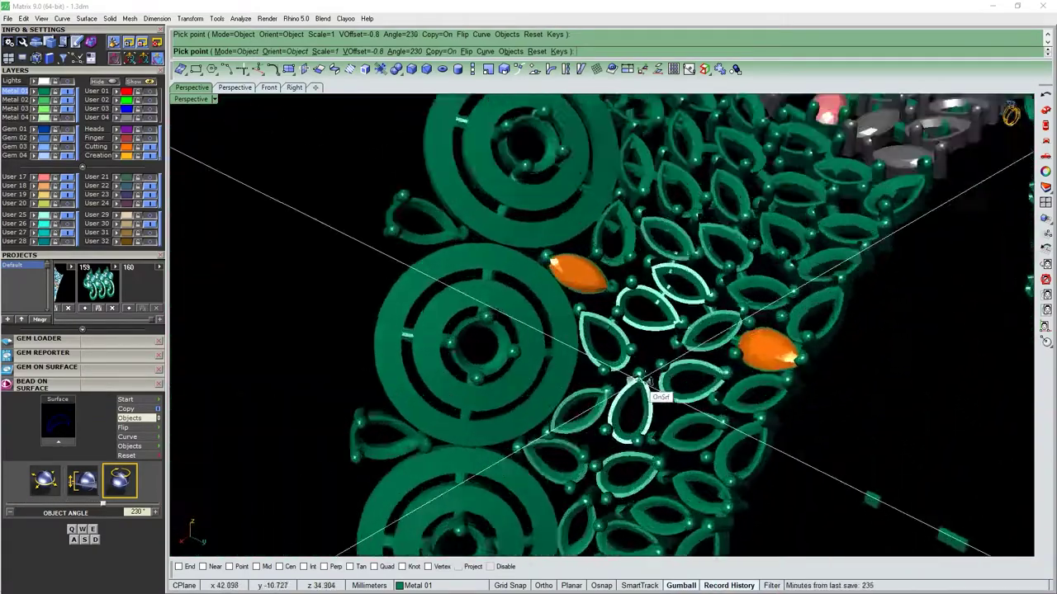
pyautogui.scroll(3, 640, 381)
pyautogui.scroll(2, 652, 395)
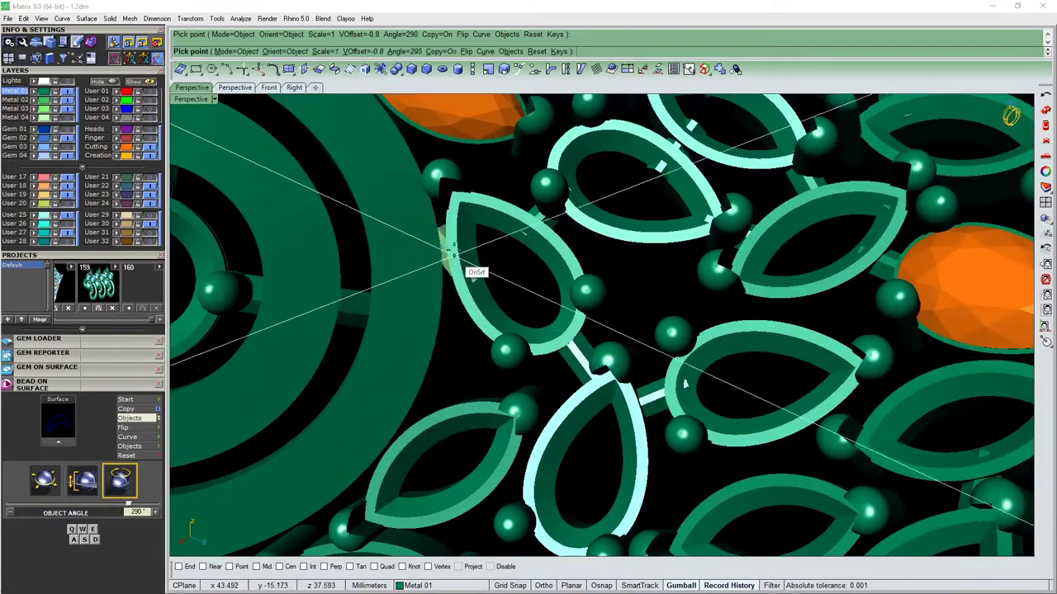
pyautogui.scroll(2, 475, 394)
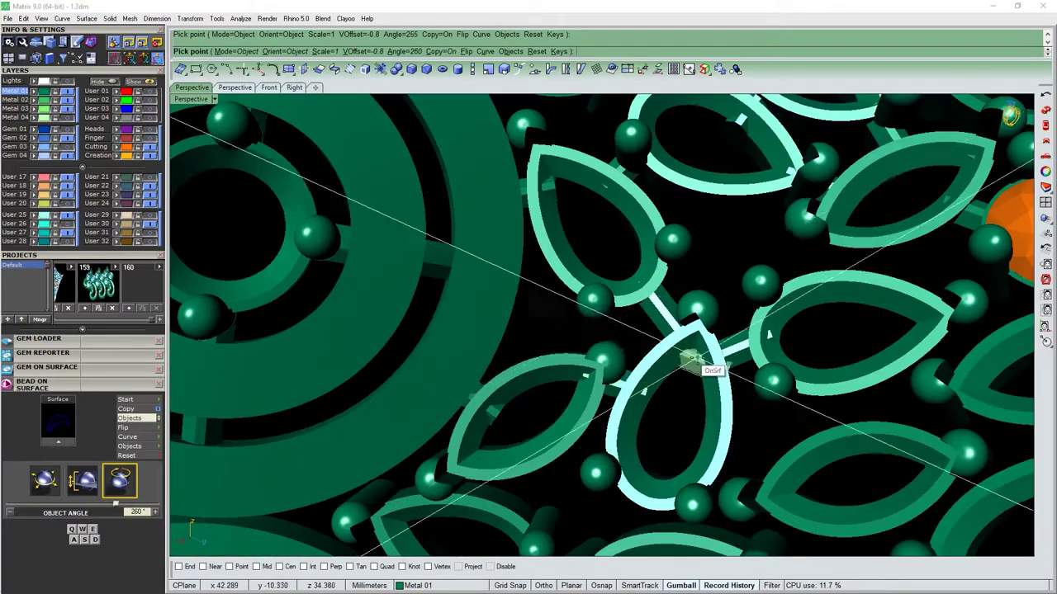
pyautogui.scroll(2, 692, 359)
pyautogui.scroll(2, 652, 334)
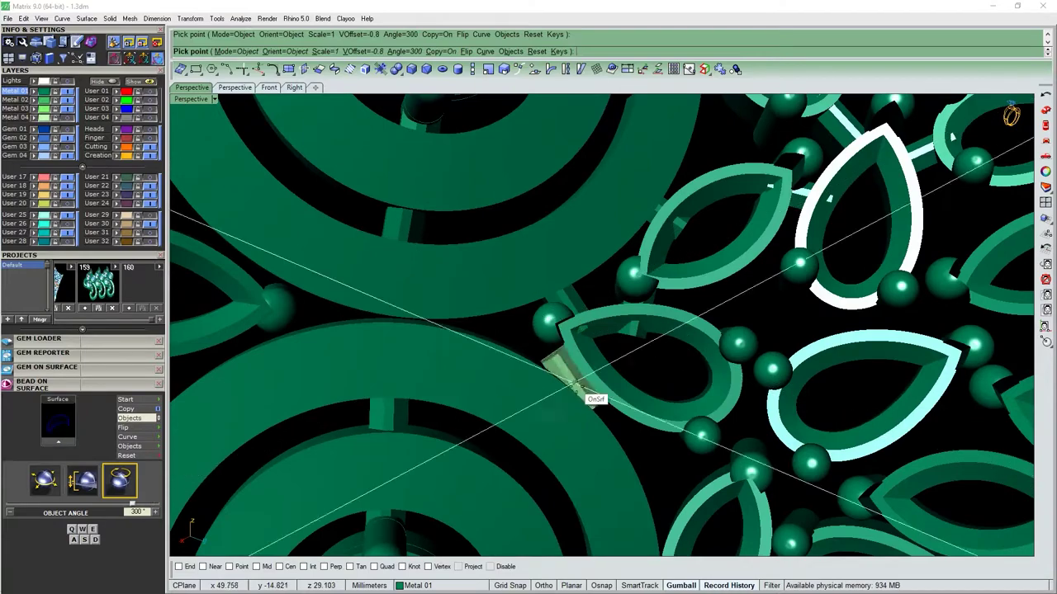
# Fine-tune the Object Angle of the pear and marquise heads to fit the remaining gaps.
pyautogui.scroll(-3, 600, 404)
pyautogui.scroll(3, 621, 444)
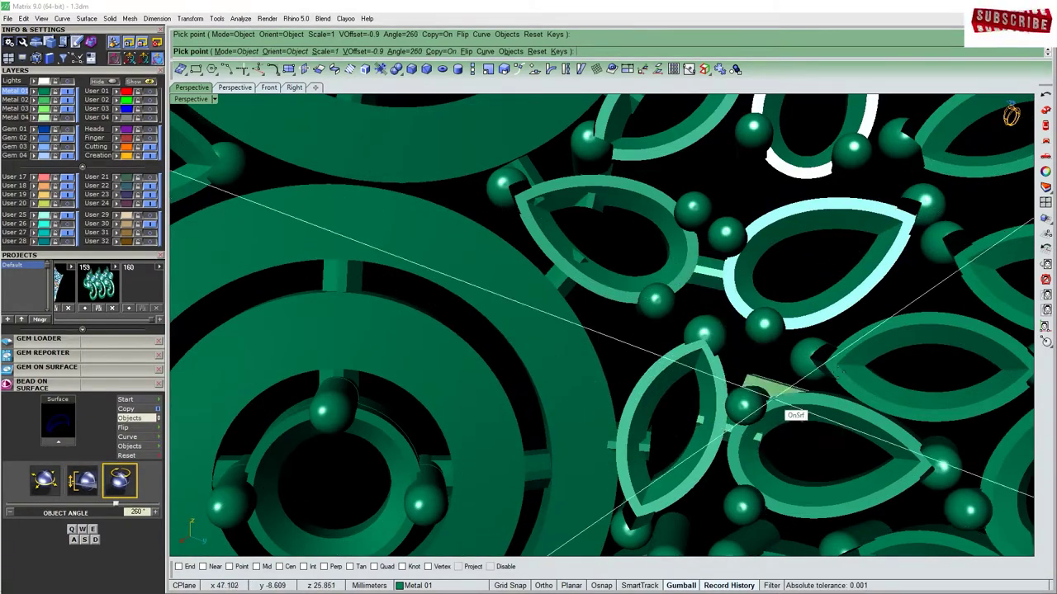
pyautogui.scroll(-2, 822, 372)
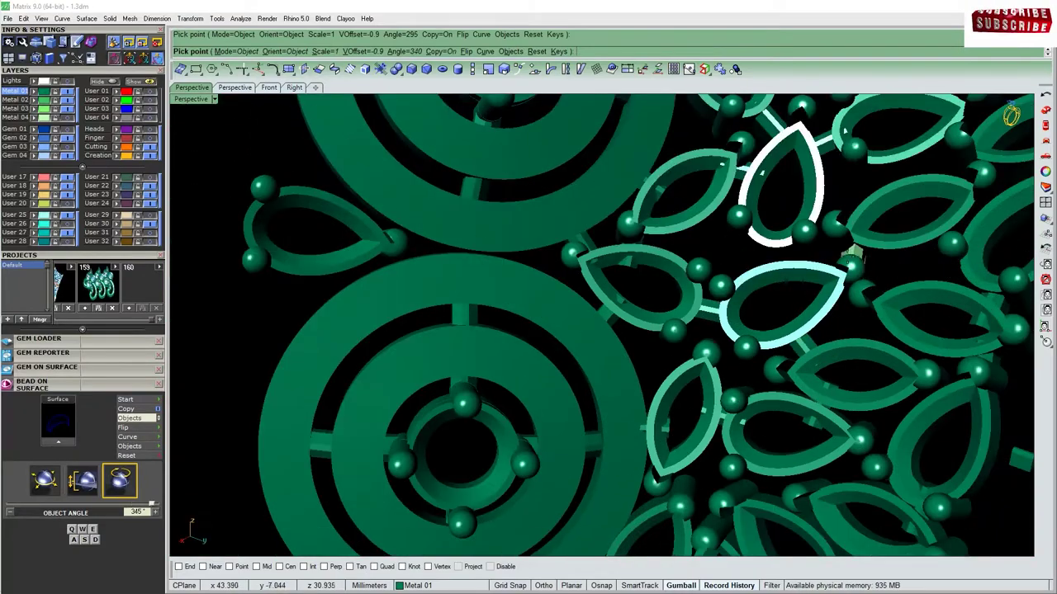
pyautogui.scroll(-3, 852, 256)
pyautogui.scroll(3, 809, 373)
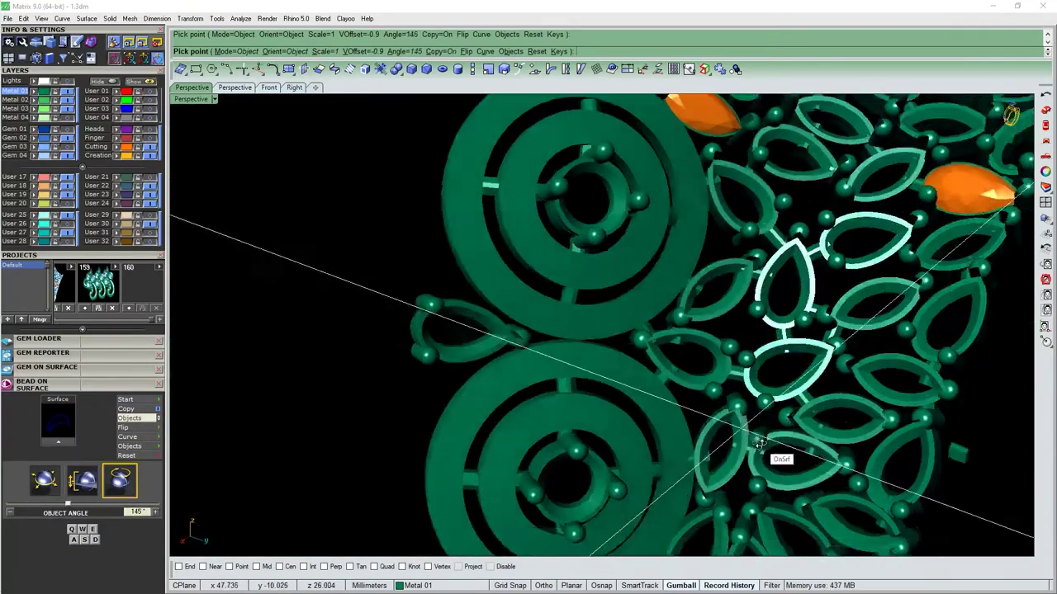
pyautogui.scroll(3, 813, 448)
pyautogui.scroll(-3, 804, 363)
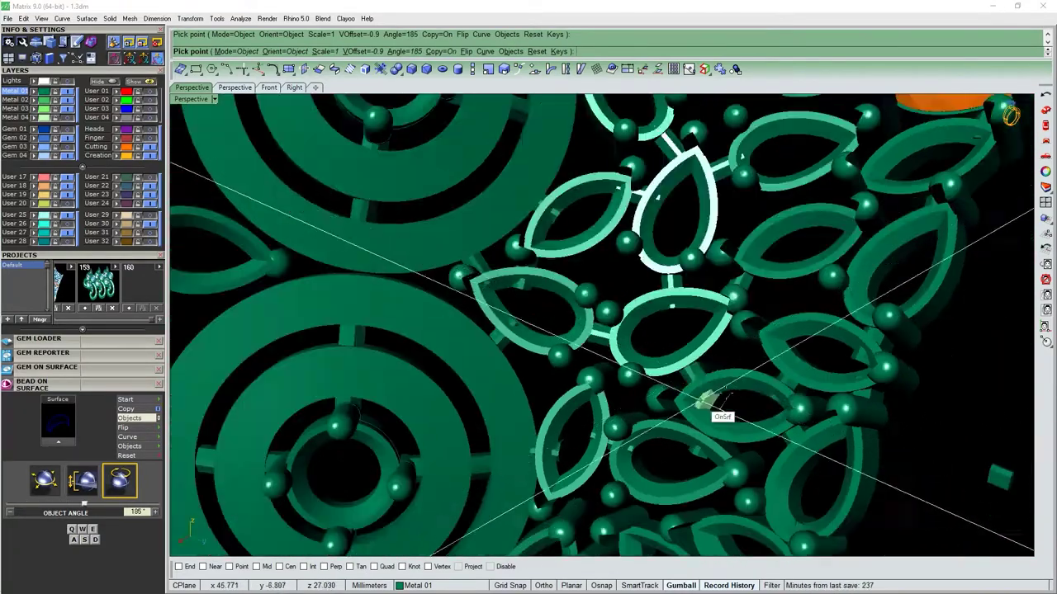
pyautogui.scroll(2, 738, 297)
pyautogui.scroll(-3, 842, 372)
pyautogui.scroll(5, 859, 391)
pyautogui.scroll(-4, 859, 391)
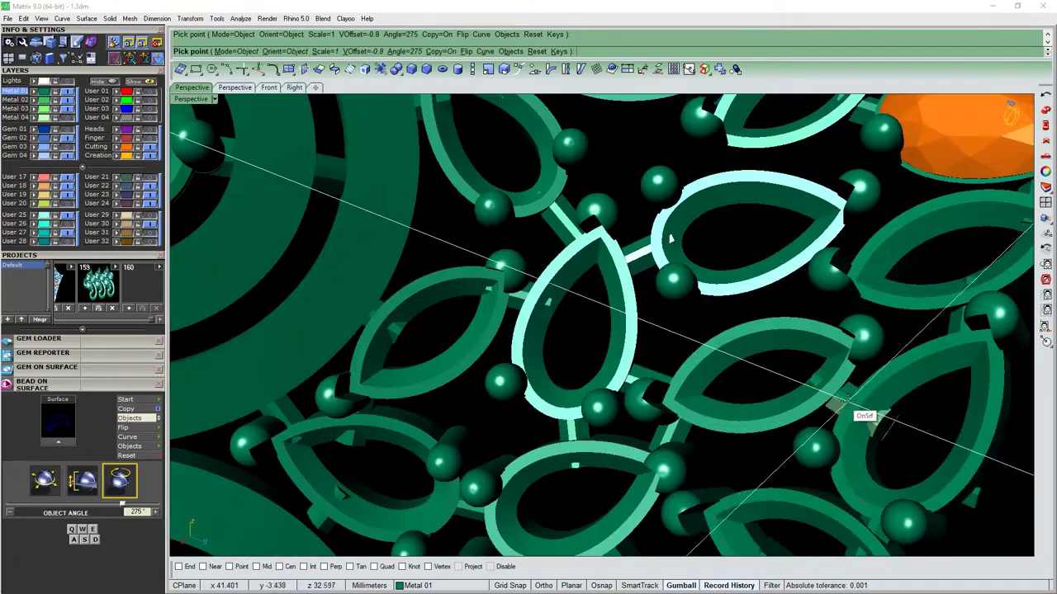
pyautogui.scroll(2, 864, 415)
pyautogui.scroll(2, 844, 333)
pyautogui.scroll(-3, 850, 388)
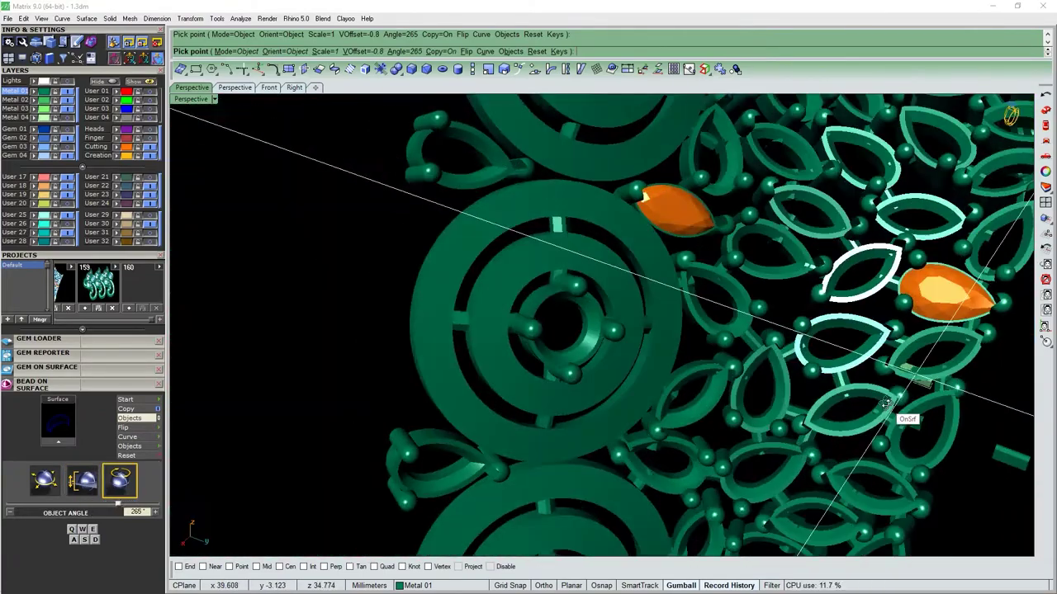
pyautogui.scroll(1, 862, 389)
pyautogui.scroll(-2, 864, 396)
pyautogui.scroll(-2, 825, 460)
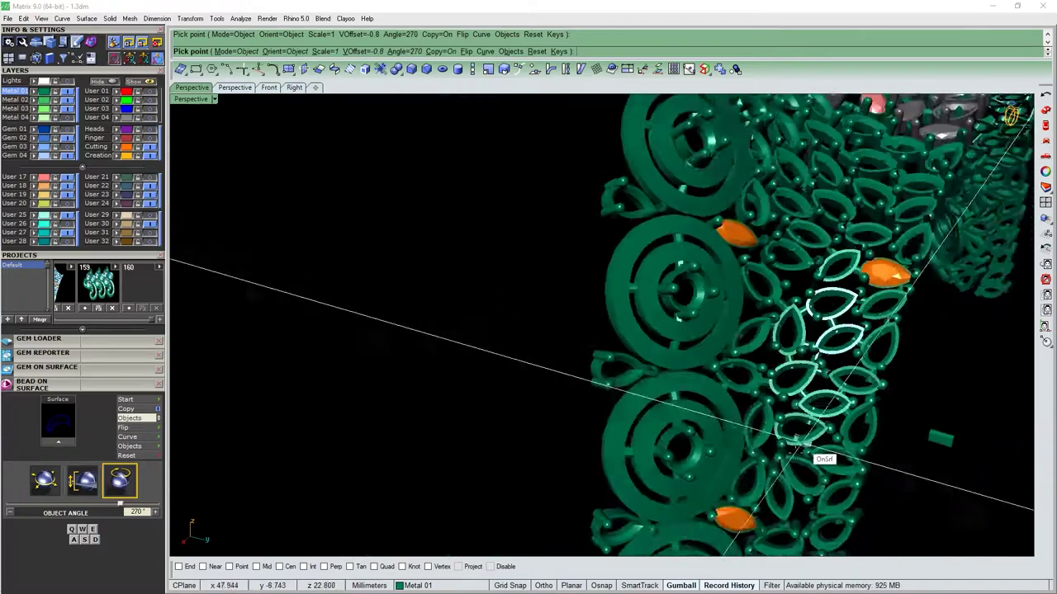
pyautogui.scroll(1, 785, 455)
pyautogui.scroll(1, 696, 397)
pyautogui.scroll(2, 696, 397)
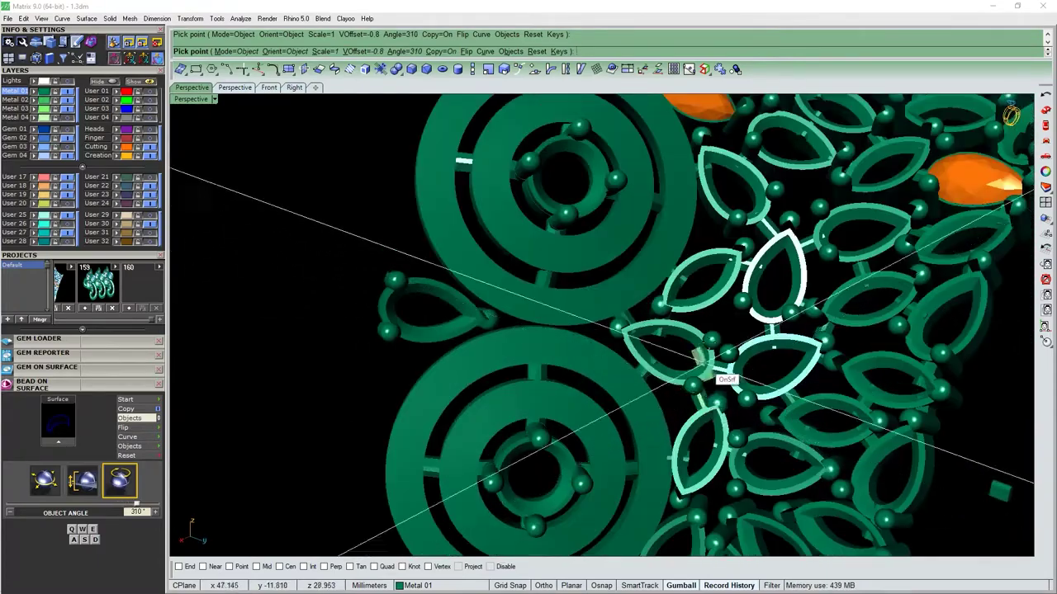
pyautogui.scroll(-3, 697, 357)
pyautogui.scroll(4, 830, 360)
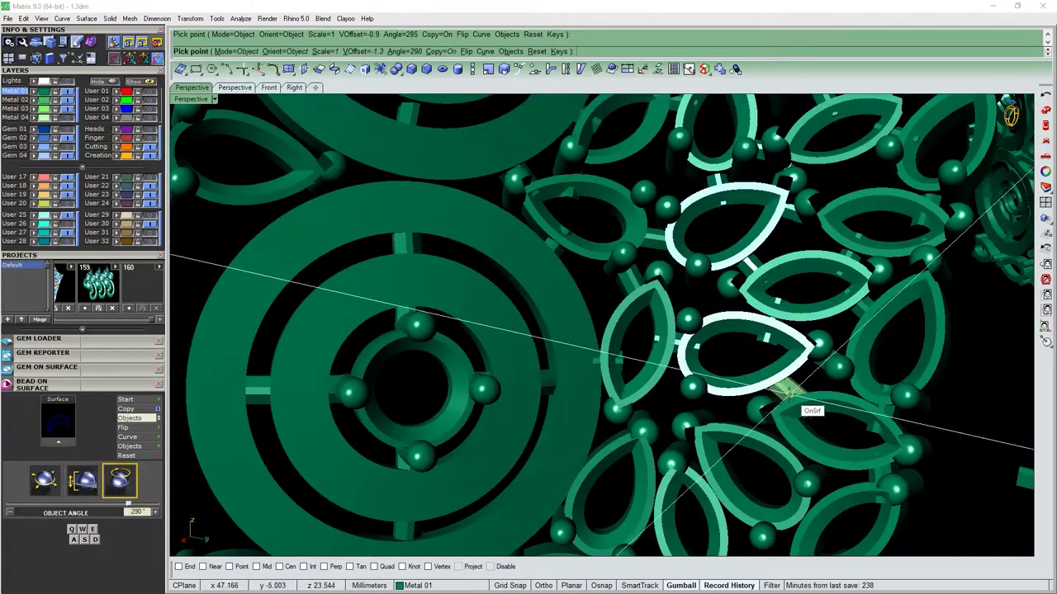
pyautogui.scroll(-3, 768, 397)
pyautogui.scroll(2, 708, 401)
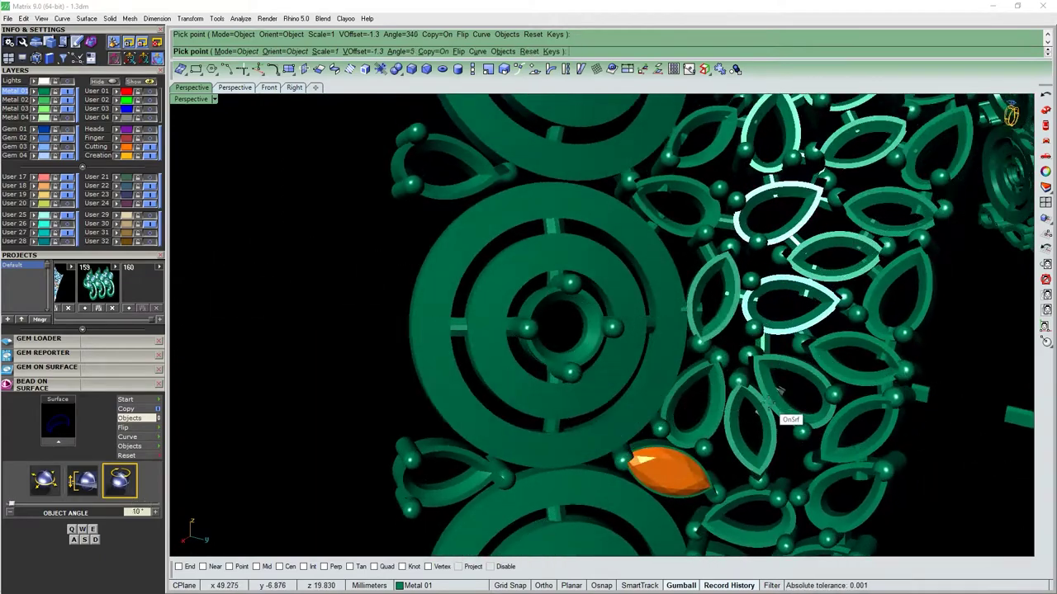
pyautogui.scroll(3, 833, 288)
pyautogui.scroll(-4, 838, 305)
pyautogui.scroll(4, 851, 337)
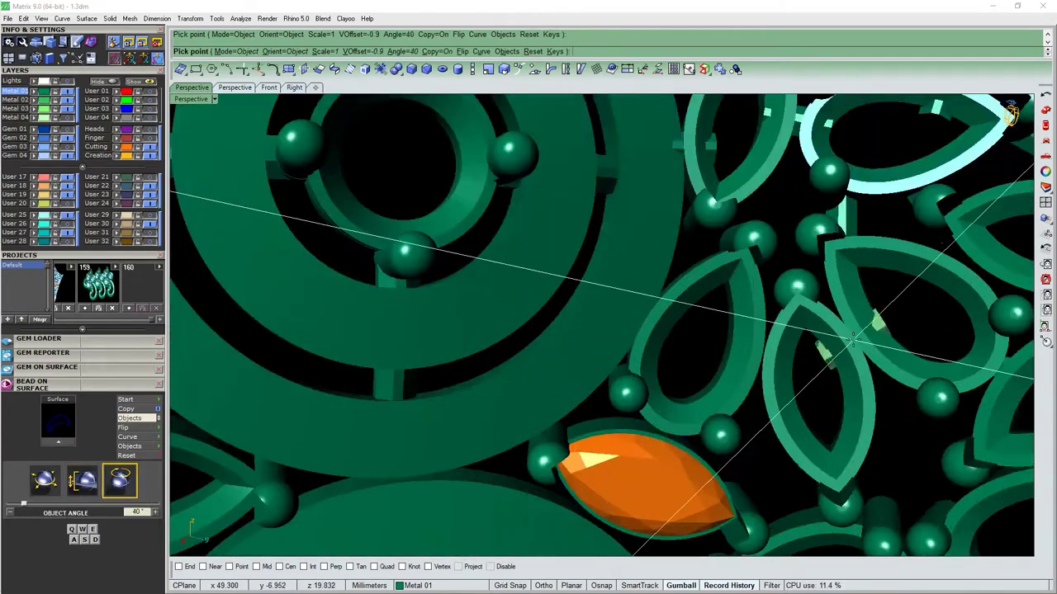
pyautogui.scroll(-2, 671, 399)
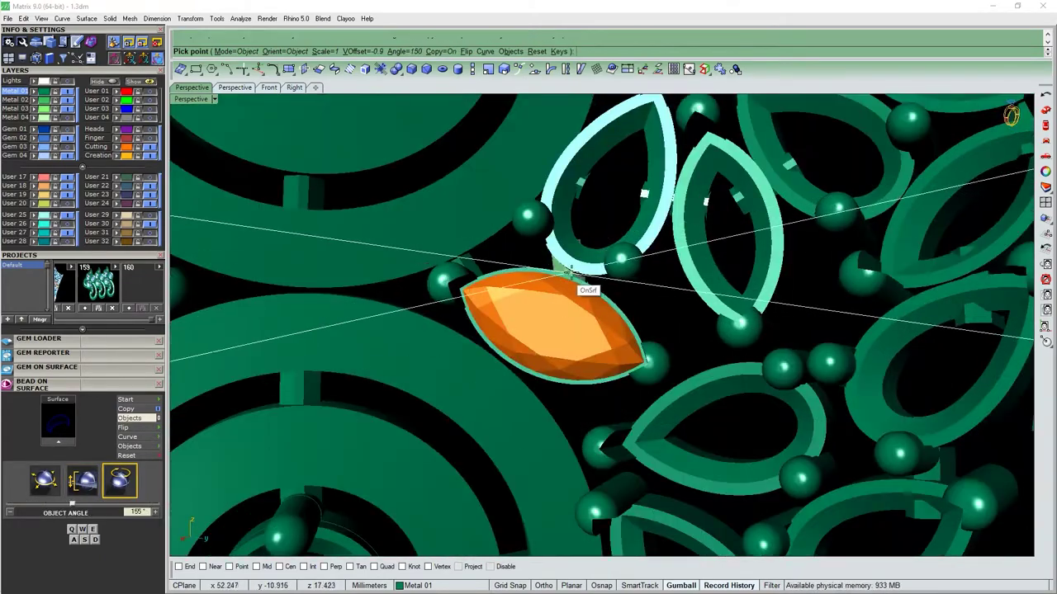
pyautogui.scroll(-1, 813, 252)
pyautogui.scroll(-2, 897, 323)
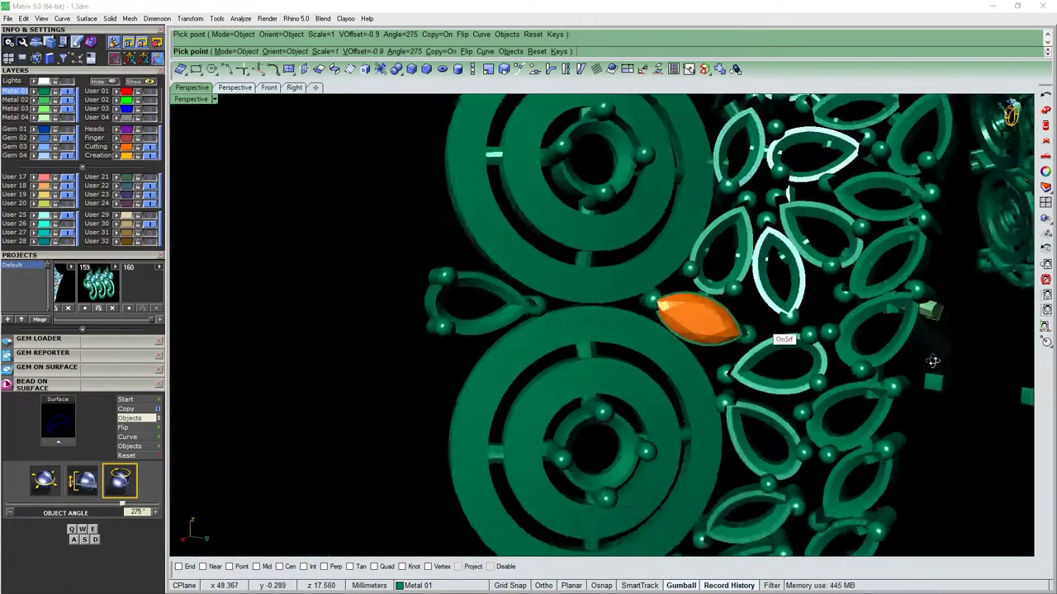
pyautogui.scroll(3, 764, 330)
pyautogui.scroll(-2, 609, 400)
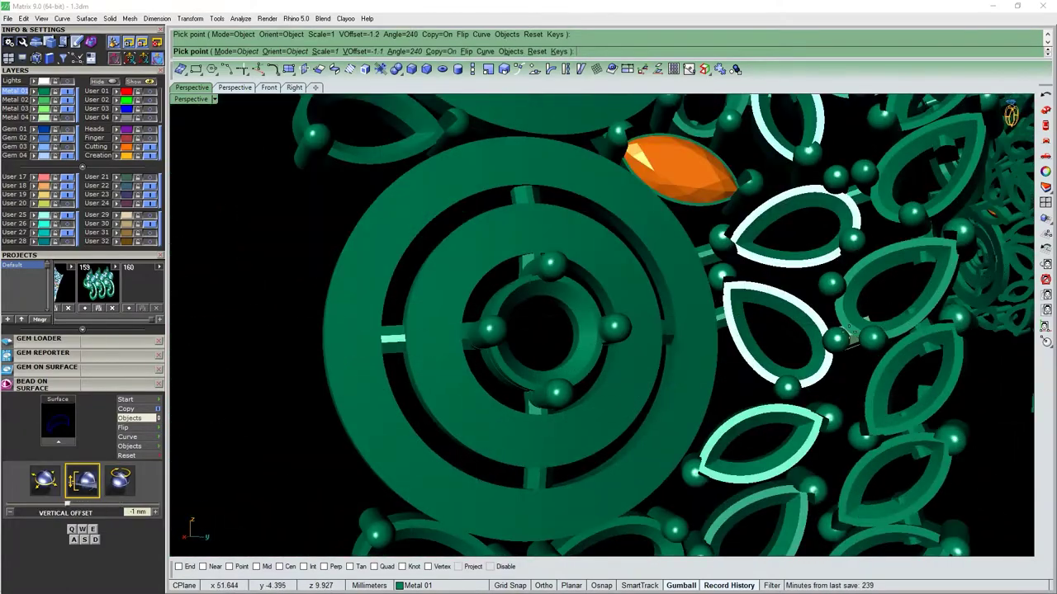
pyautogui.write('-9')
# Confirm the -0.9 mm offset and inspect the connector bars between the ring discs and pear frames.
pyautogui.press('Return')
pyautogui.scroll(3, 851, 335)
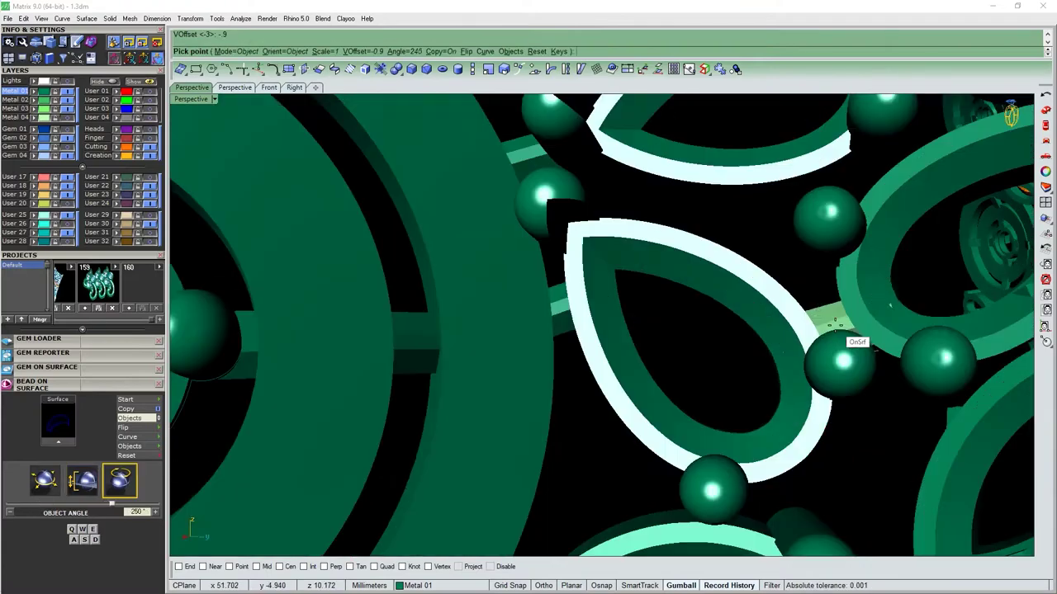
pyautogui.scroll(-3, 765, 285)
pyautogui.scroll(2, 612, 398)
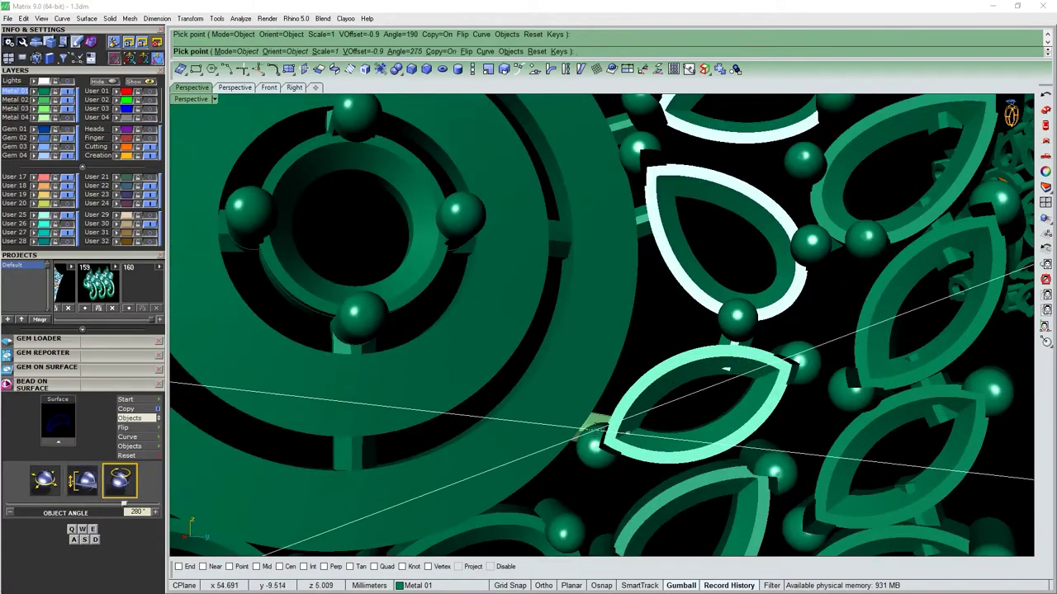
pyautogui.scroll(-2, 593, 425)
pyautogui.scroll(2, 417, 404)
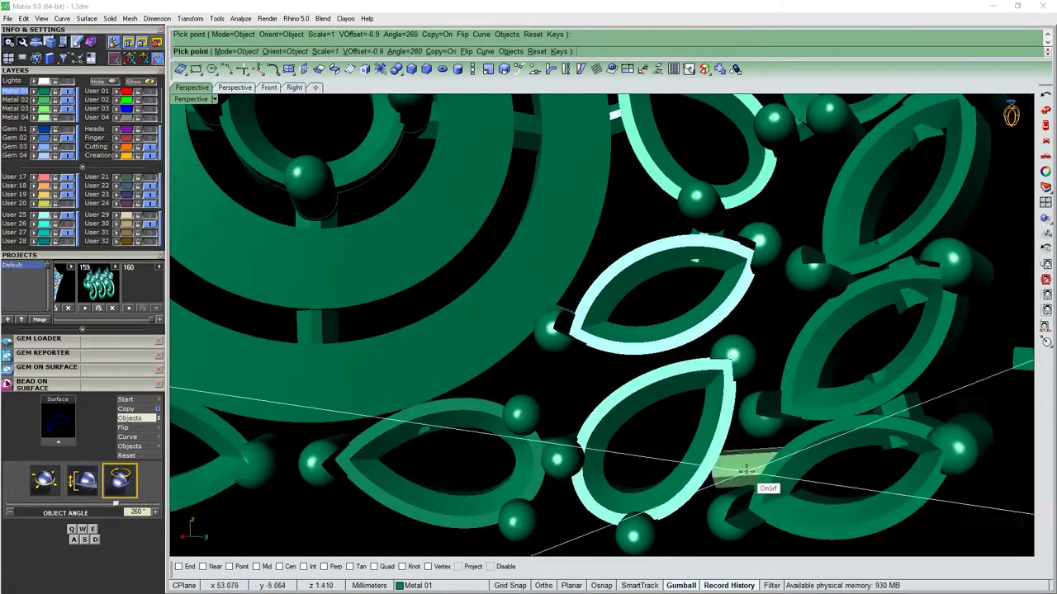
pyautogui.keyDown('shift'); pyautogui.moveTo(745, 470); pyautogui.dragTo(801, 444, button='right'); pyautogui.keyUp('shift')
pyautogui.scroll(-2, 758, 323)
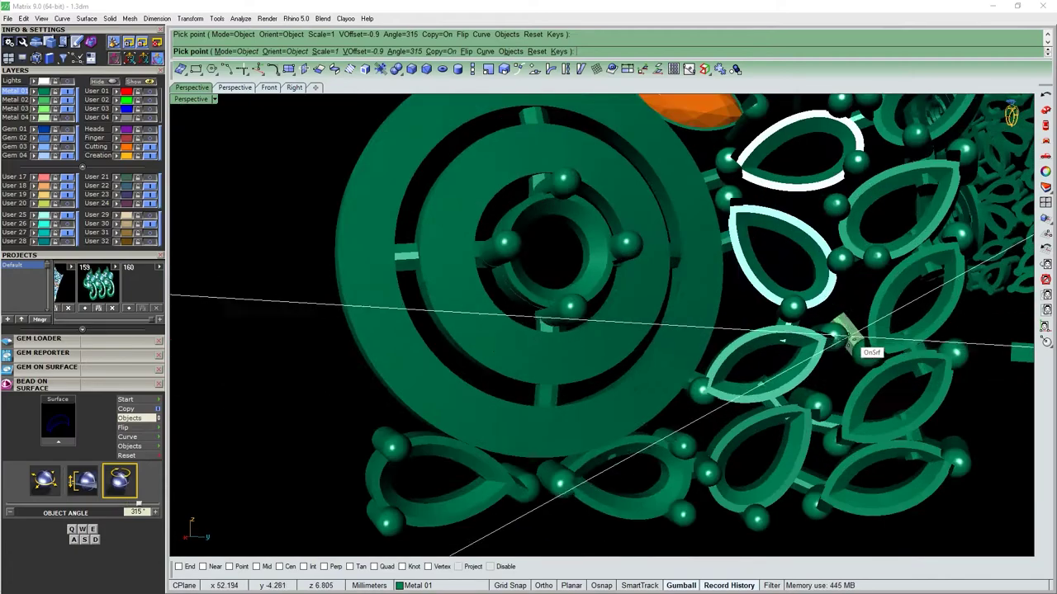
pyautogui.scroll(-2, 848, 345)
pyautogui.scroll(1, 863, 268)
pyautogui.scroll(-2, 793, 372)
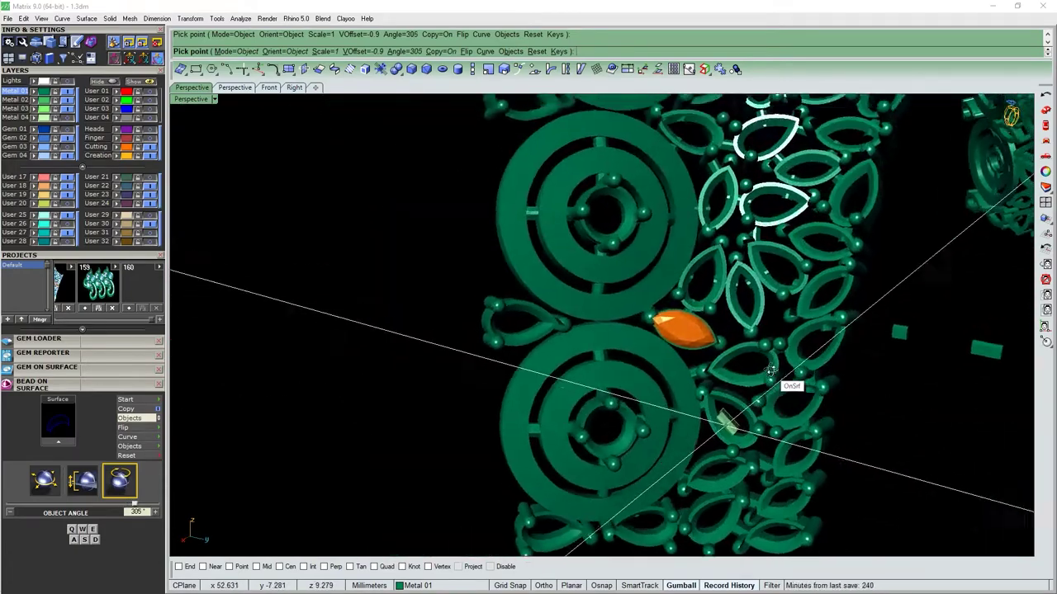
pyautogui.scroll(-1, 771, 373)
pyautogui.scroll(-1, 814, 388)
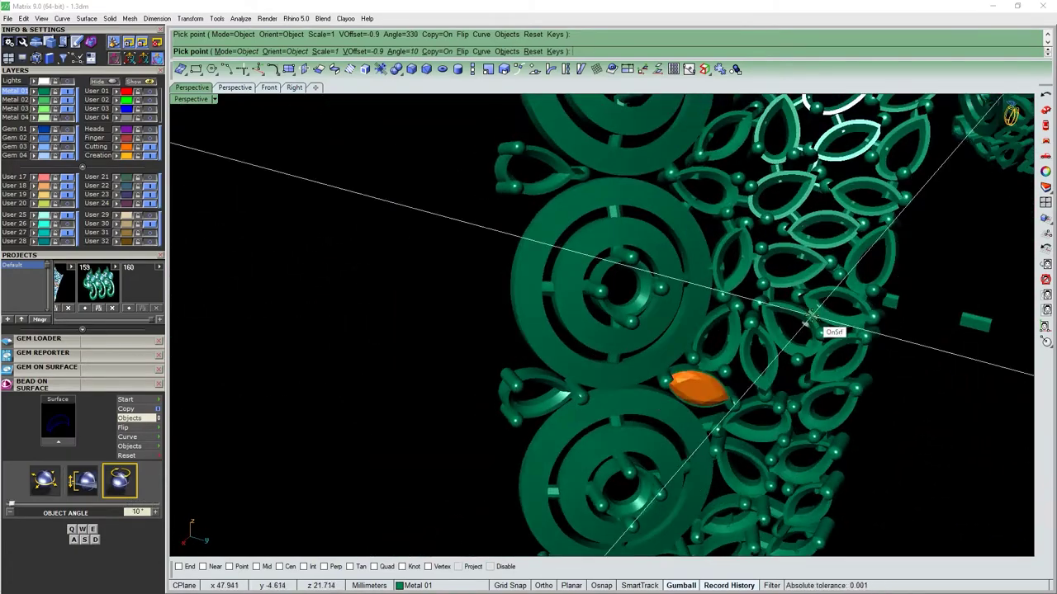
pyautogui.scroll(-2, 729, 328)
pyautogui.scroll(3, 785, 309)
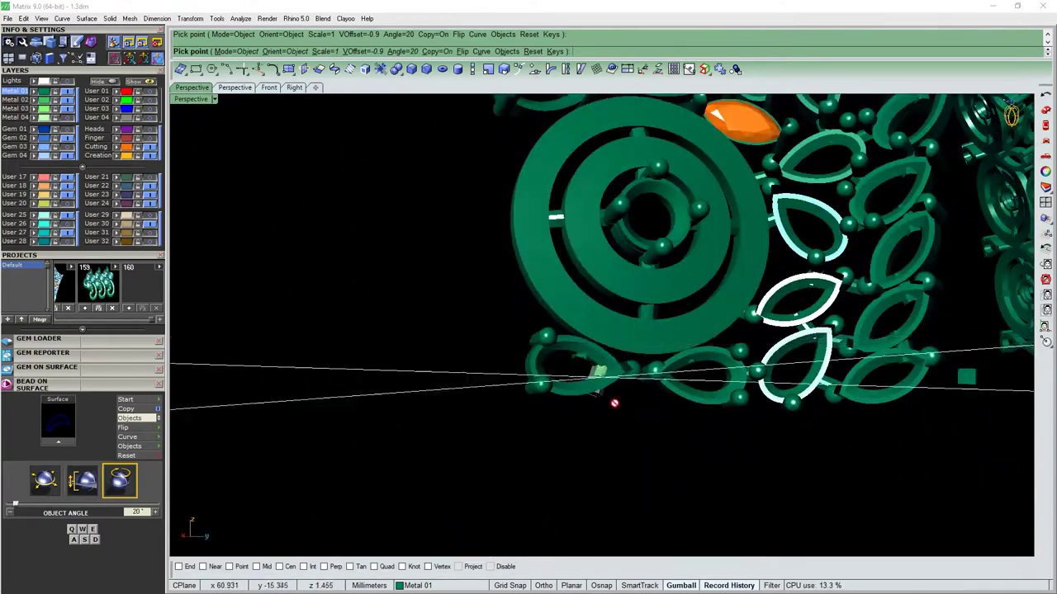
pyautogui.scroll(-3, 613, 401)
pyautogui.scroll(3, 607, 404)
pyautogui.scroll(-3, 611, 409)
pyautogui.scroll(1, 785, 430)
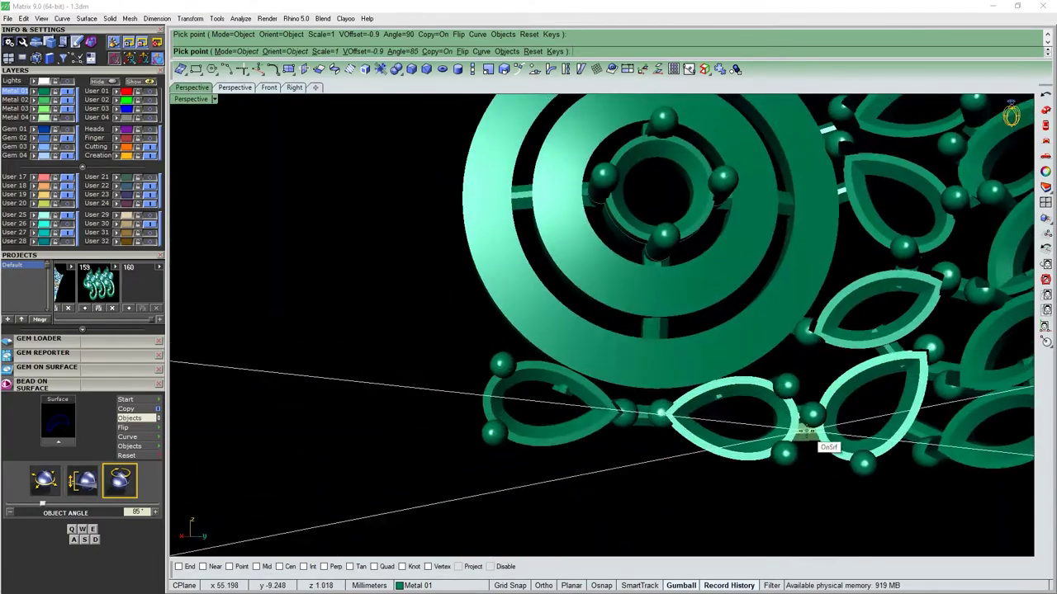
pyautogui.scroll(-1, 733, 385)
pyautogui.scroll(1, 733, 386)
pyautogui.scroll(2, 676, 297)
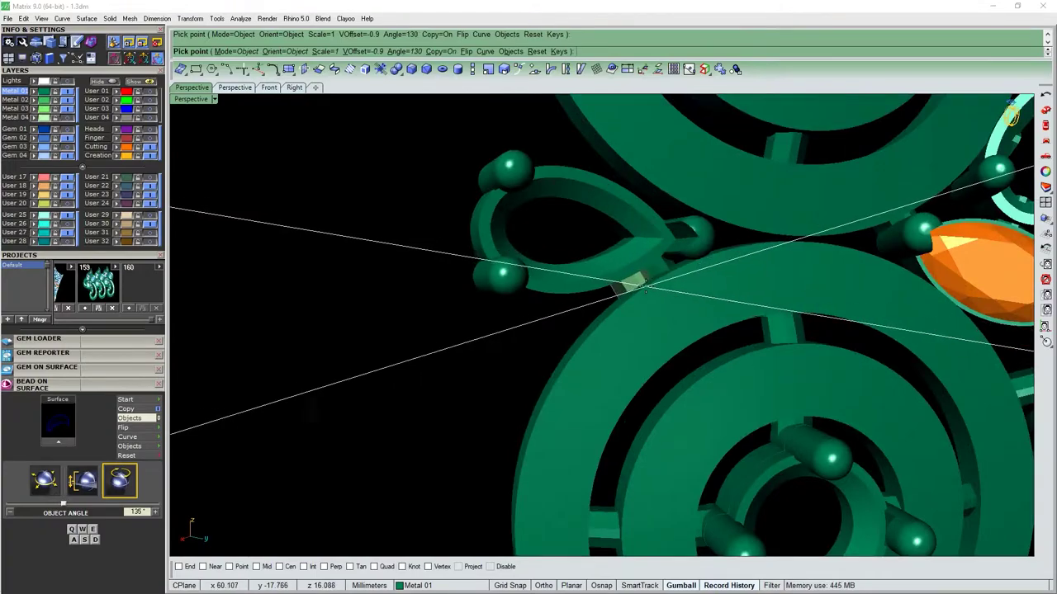
pyautogui.scroll(-3, 644, 284)
pyautogui.scroll(1, 548, 363)
pyautogui.scroll(2, 545, 273)
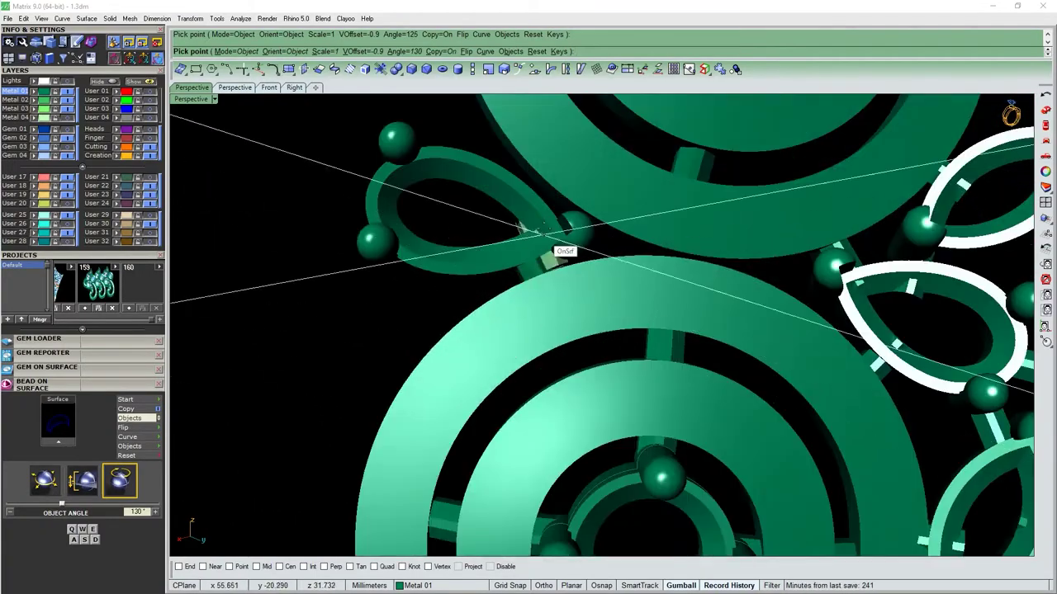
pyautogui.scroll(-2, 545, 248)
pyautogui.scroll(2, 541, 322)
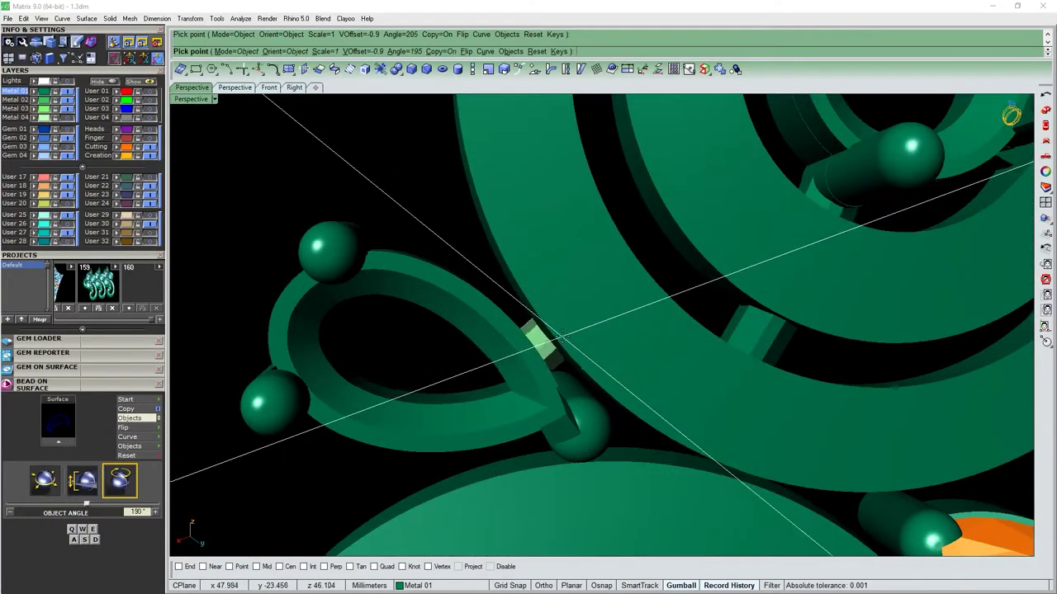
pyautogui.scroll(-2, 545, 396)
pyautogui.scroll(1, 538, 372)
pyautogui.scroll(2, 541, 320)
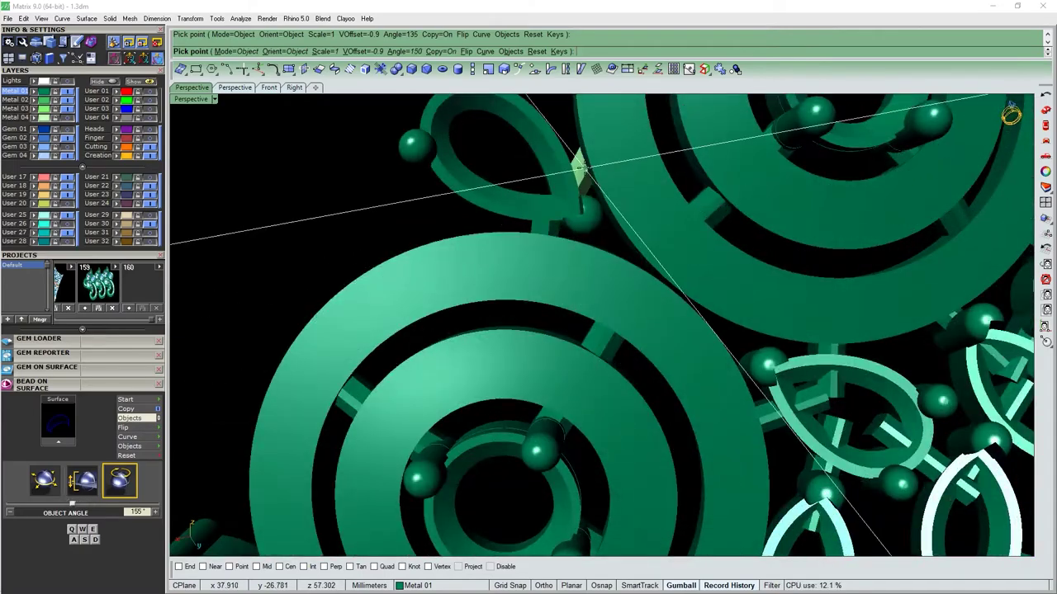
pyautogui.scroll(-3, 578, 289)
pyautogui.scroll(1, 615, 248)
pyautogui.scroll(1, 619, 244)
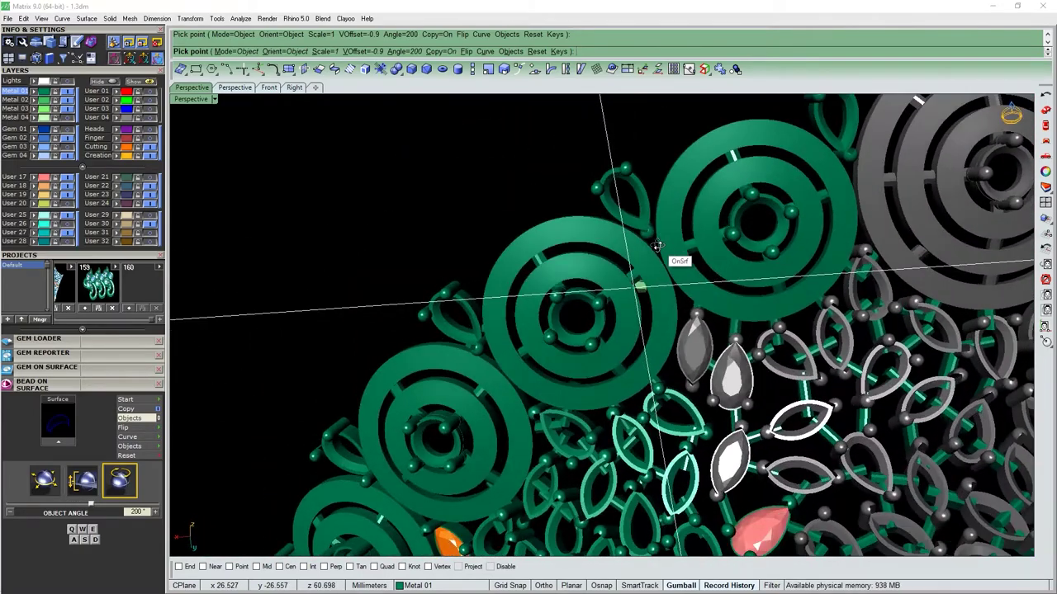
pyautogui.scroll(2, 658, 209)
pyautogui.scroll(2, 608, 292)
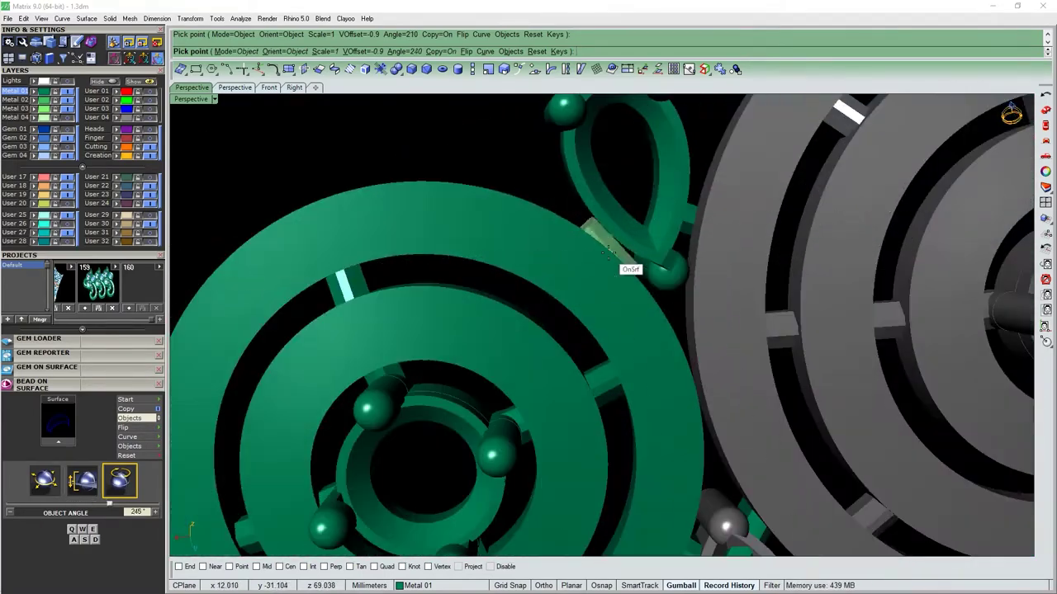
# End connector bar placement and hide the selected parts.
pyautogui.scroll(-5, 608, 245)
pyautogui.press('Return')
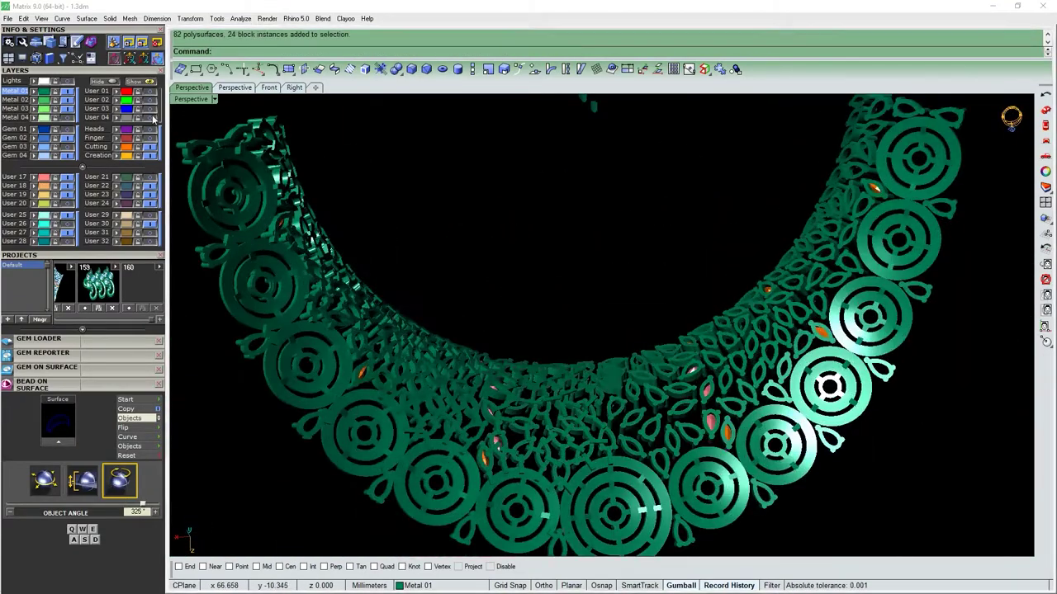
pyautogui.hotkey('ctrl', 'h')
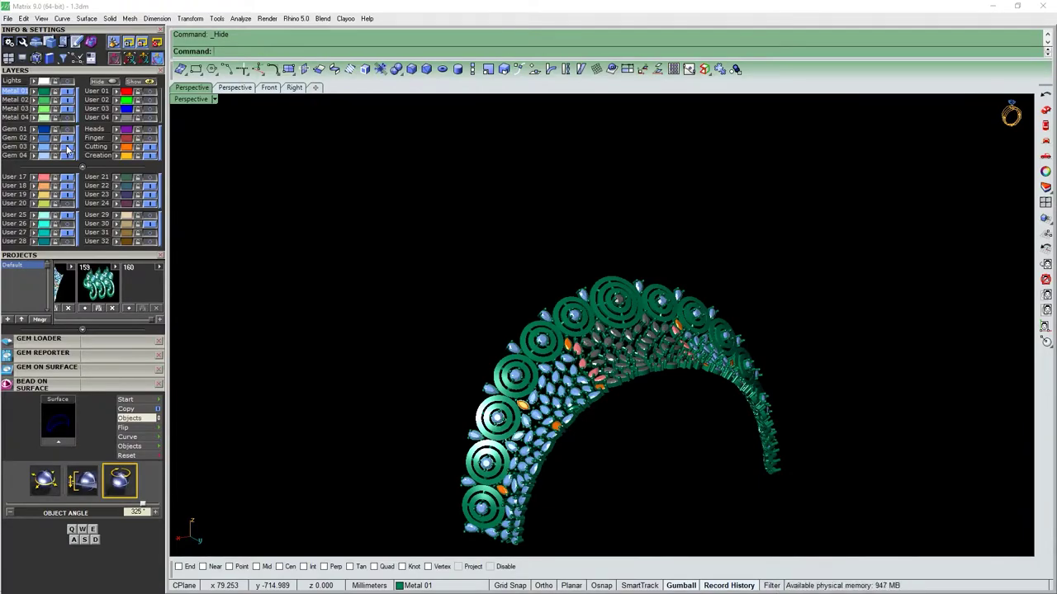
# Select a patch of pendant gems and show the hidden gems again.
pyautogui.scroll(5, 601, 371)
pyautogui.moveTo(363, 272); pyautogui.dragTo(578, 512)
pyautogui.scroll(-5, 601, 372)
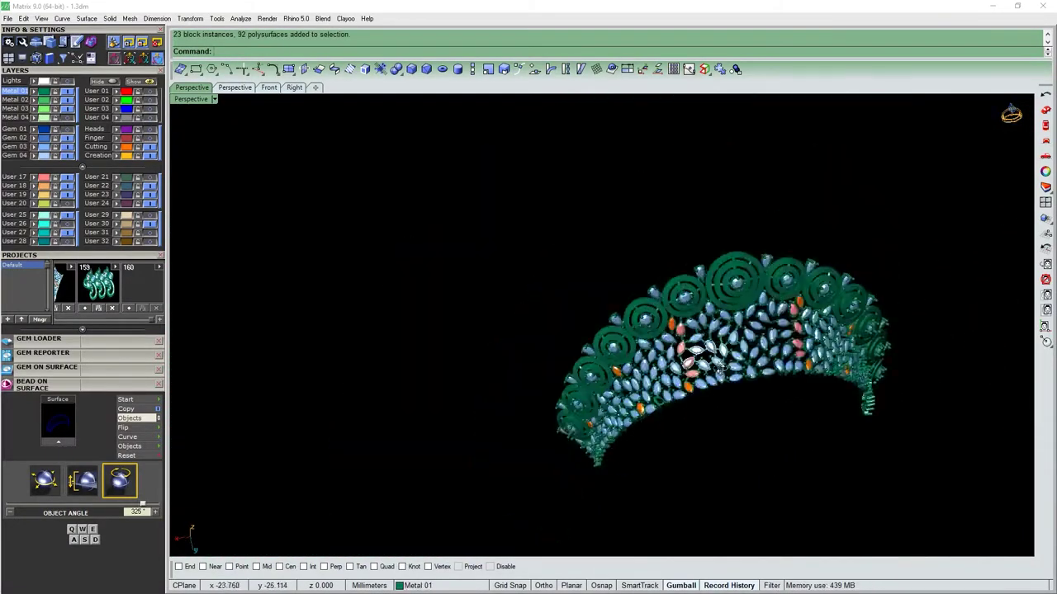
pyautogui.hotkey('ctrl', 'alt', 'h')
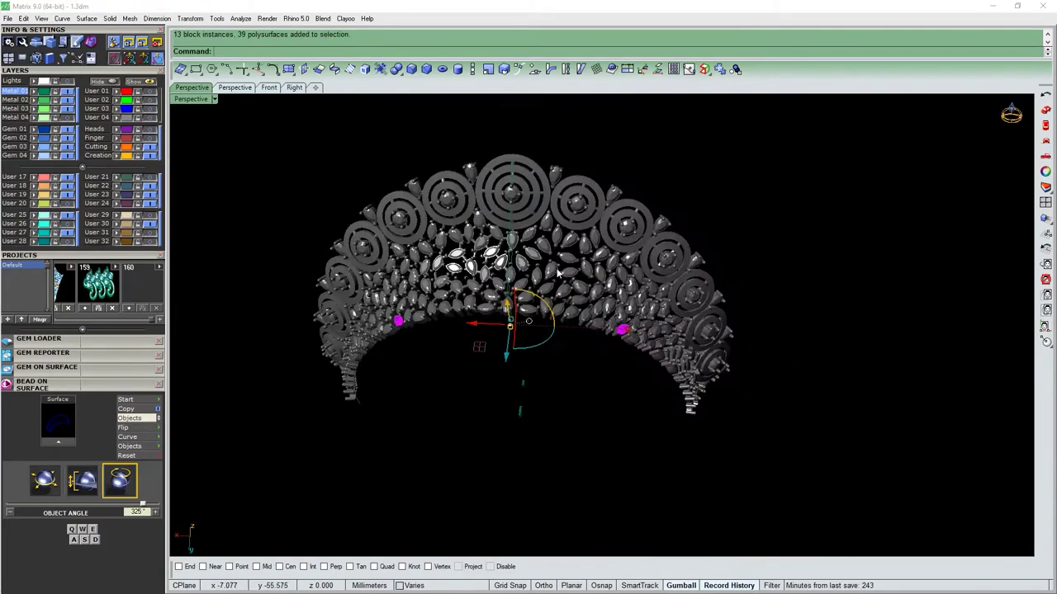
# Repeat Bead on Surface and place a 265° connector between a pear gem and its ring disc.
pyautogui.moveTo(636, 314); pyautogui.dragTo(446, 95)
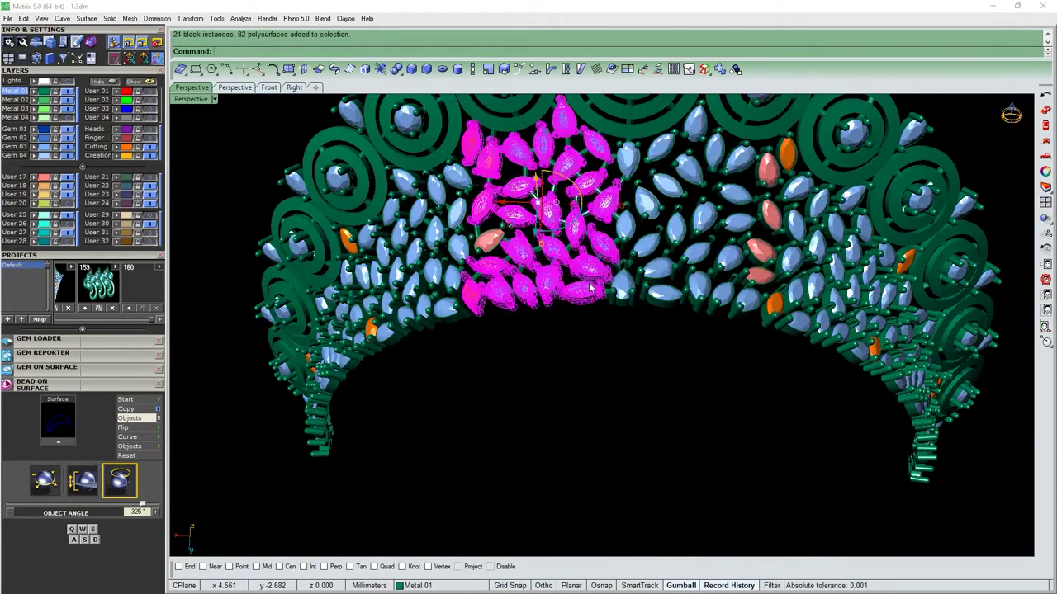
pyautogui.scroll(5, 476, 234)
pyautogui.scroll(-5, 477, 234)
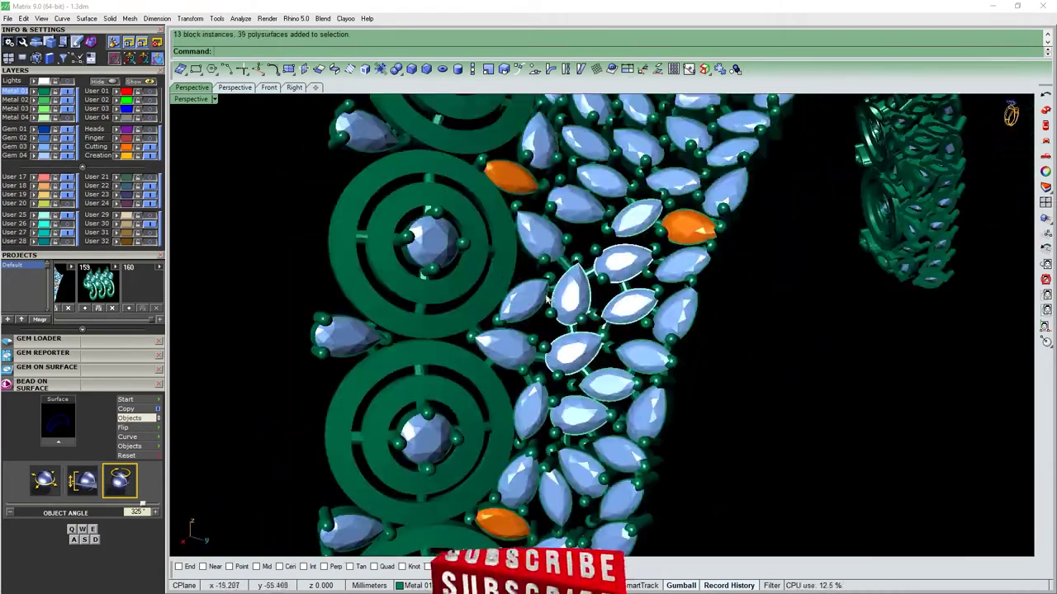
pyautogui.press('Return')
pyautogui.scroll(4, 519, 255)
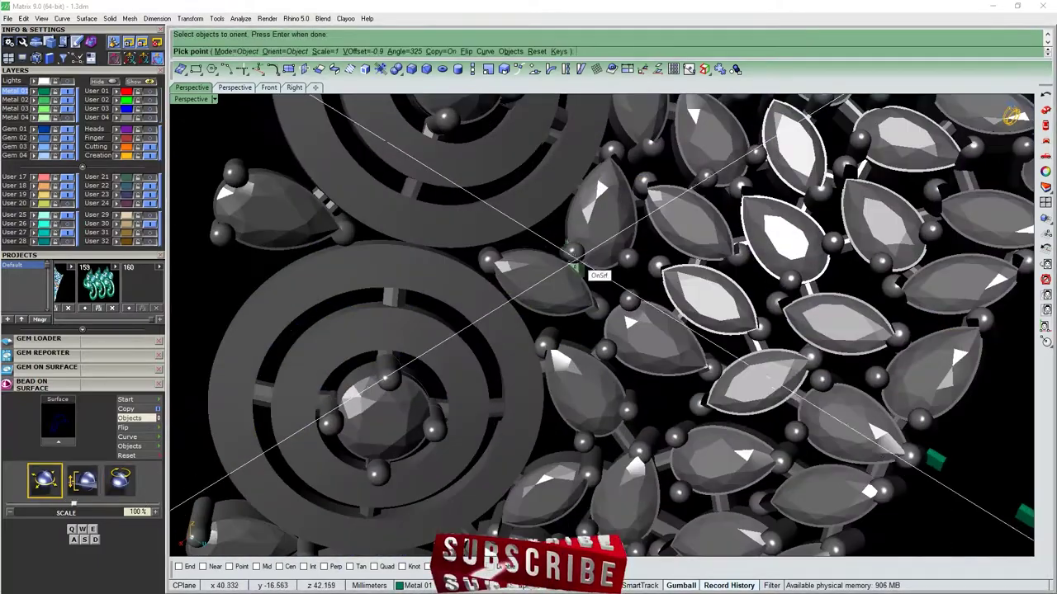
pyautogui.scroll(2, 569, 272)
pyautogui.scroll(-5, 588, 305)
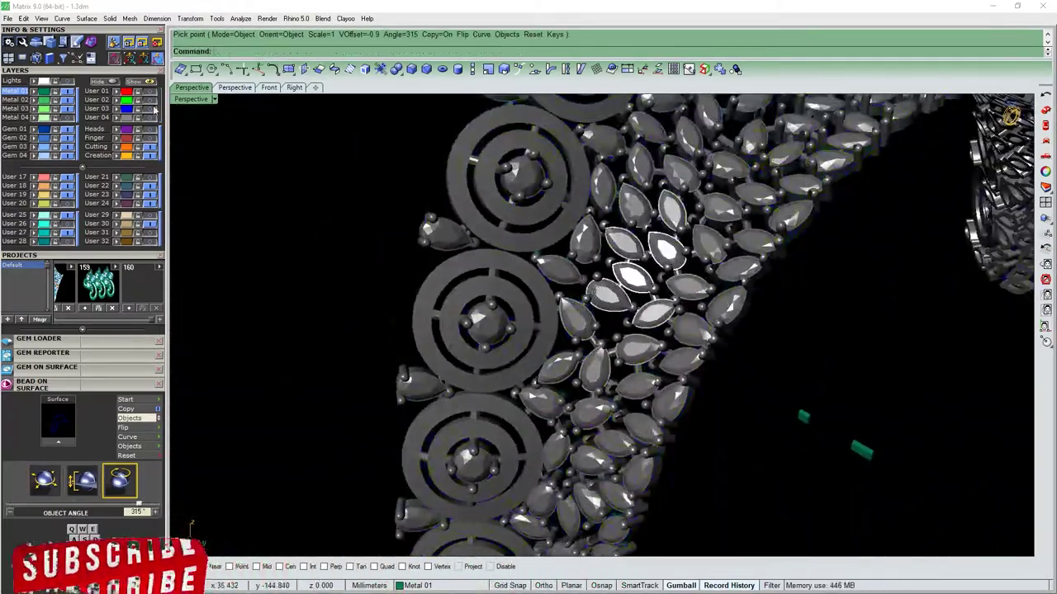
pyautogui.press('Return')
pyautogui.scroll(3, 578, 289)
pyautogui.scroll(3, 570, 283)
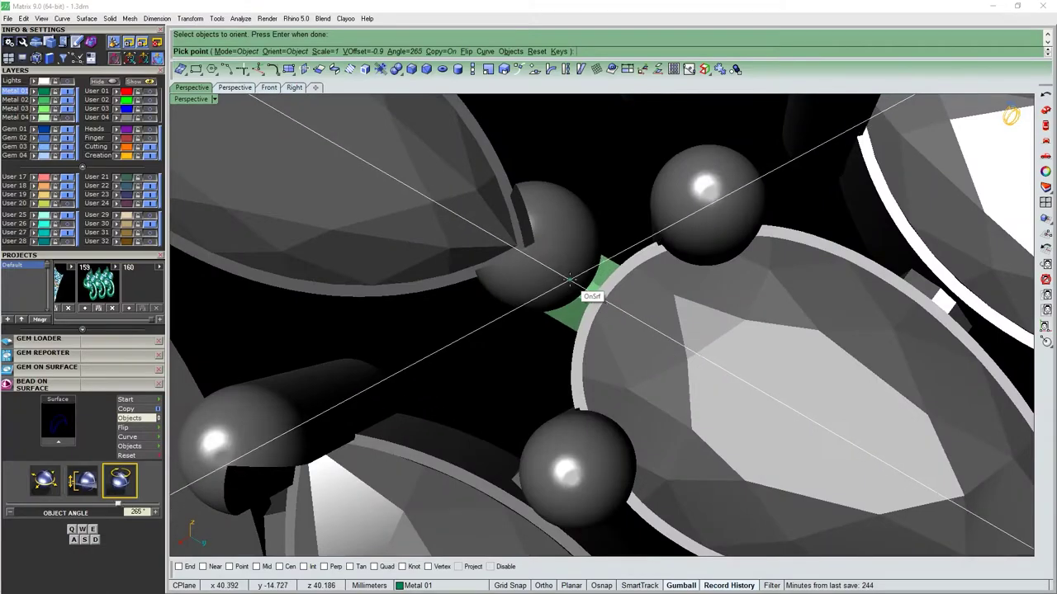
pyautogui.click(569, 279)
pyautogui.scroll(-5, 570, 279)
pyautogui.scroll(4, 454, 383)
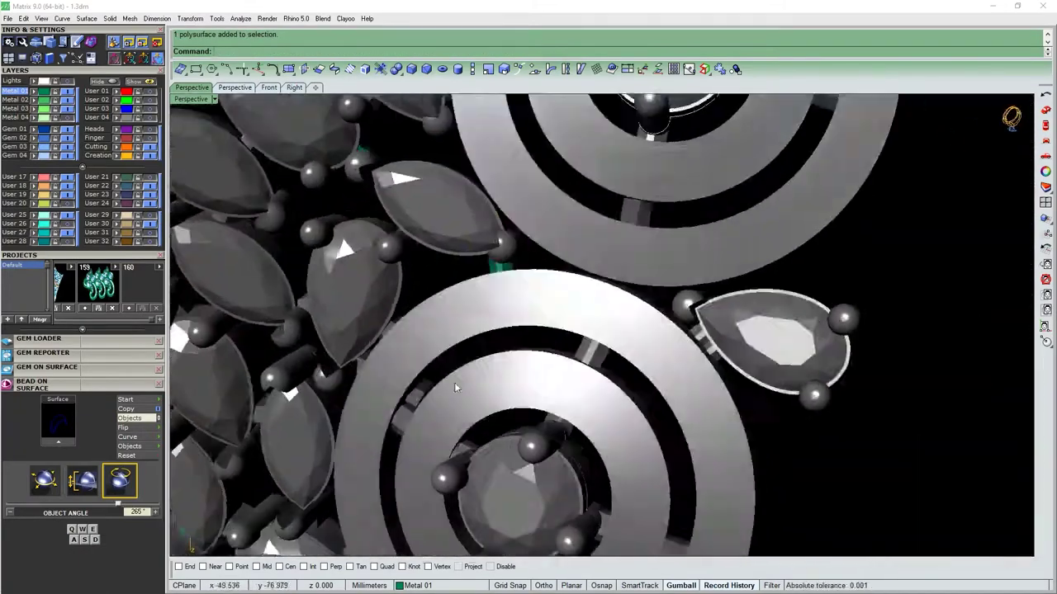
pyautogui.scroll(-3, 454, 383)
pyautogui.scroll(3, 454, 382)
pyautogui.scroll(-5, 650, 357)
# Hide the chosen objects, then select and delete a block of gems beside the spiral discs.
pyautogui.hotkey('ctrl', 'h')
pyautogui.write('Y')
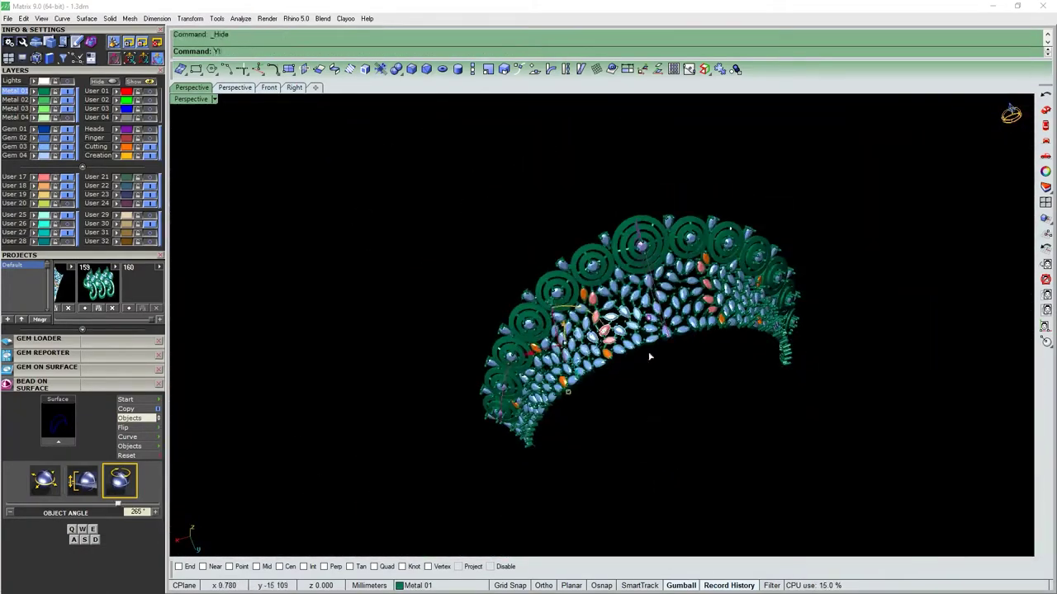
pyautogui.moveTo(650, 356); pyautogui.dragTo(512, 273)
pyautogui.moveTo(512, 273)
pyautogui.mouseDown(button='right')
pyautogui.moveTo(528, 396)
pyautogui.moveTo(549, 351)
pyautogui.mouseUp(button='right')
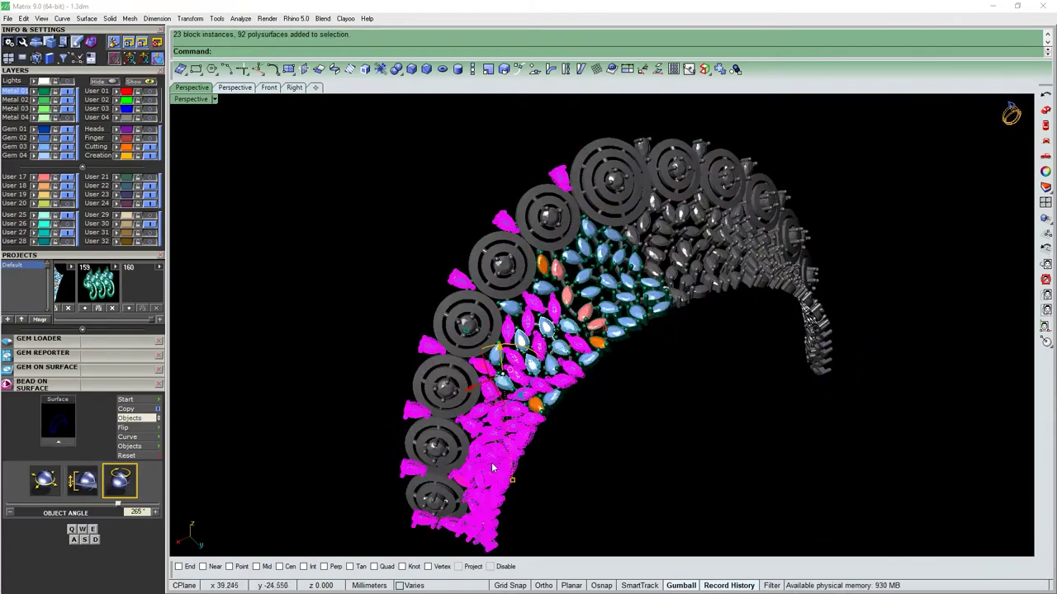
pyautogui.scroll(4, 493, 468)
pyautogui.scroll(-4, 492, 468)
pyautogui.scroll(4, 594, 256)
pyautogui.hotkey('ctrl', 'F1')
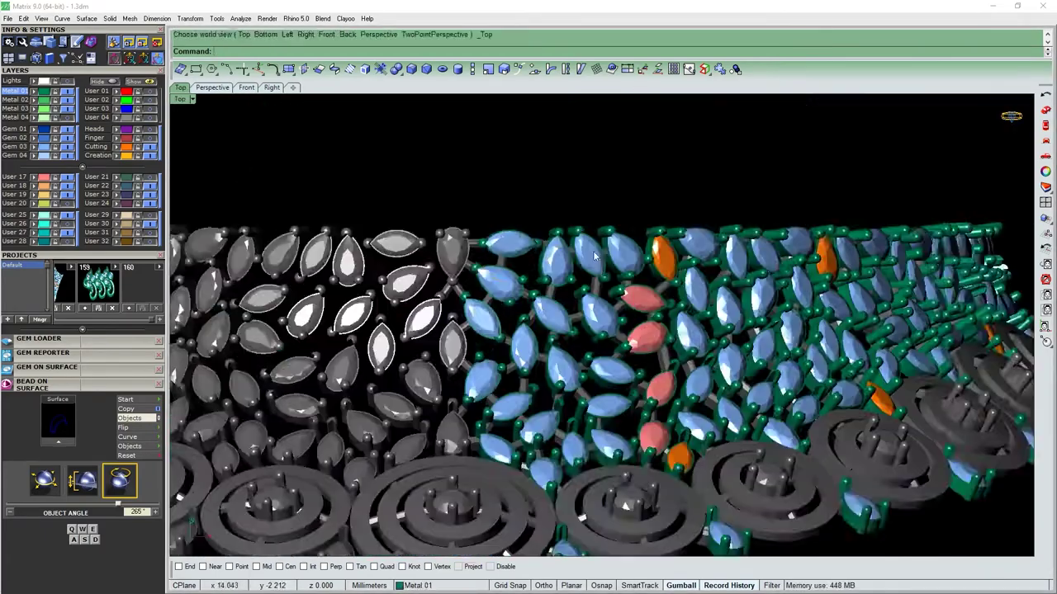
pyautogui.scroll(3, 594, 256)
pyautogui.moveTo(523, 298)
pyautogui.mouseDown()
pyautogui.moveTo(438, 368)
pyautogui.moveTo(380, 454)
pyautogui.mouseUp()
pyautogui.click(460, 342)
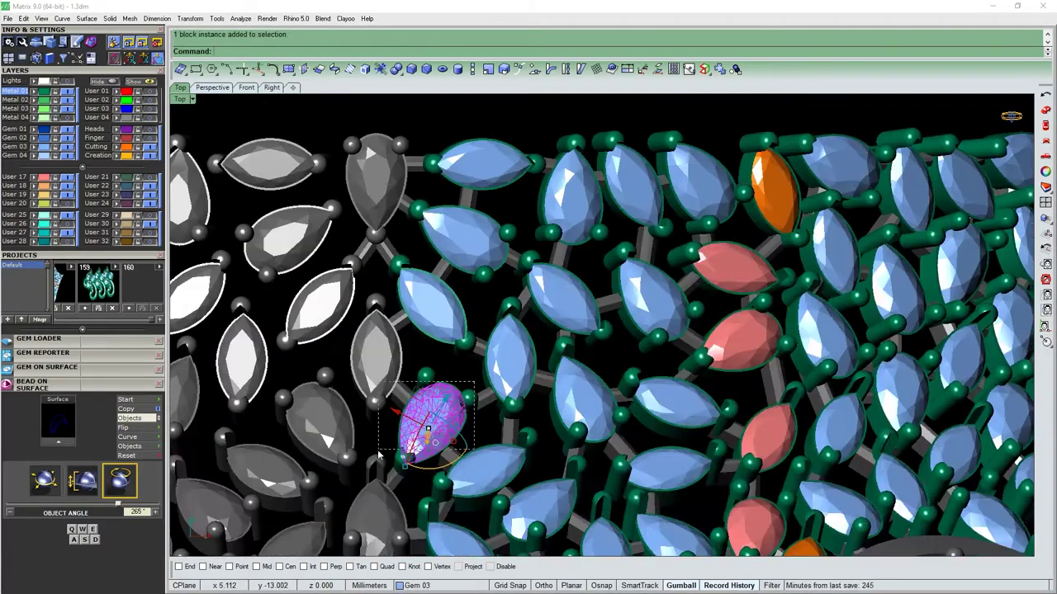
pyautogui.hotkey('ctrl', 'F4')
pyautogui.moveTo(380, 454); pyautogui.dragTo(495, 372, button='right')
pyautogui.scroll(-3, 514, 369)
pyautogui.scroll(3, 513, 369)
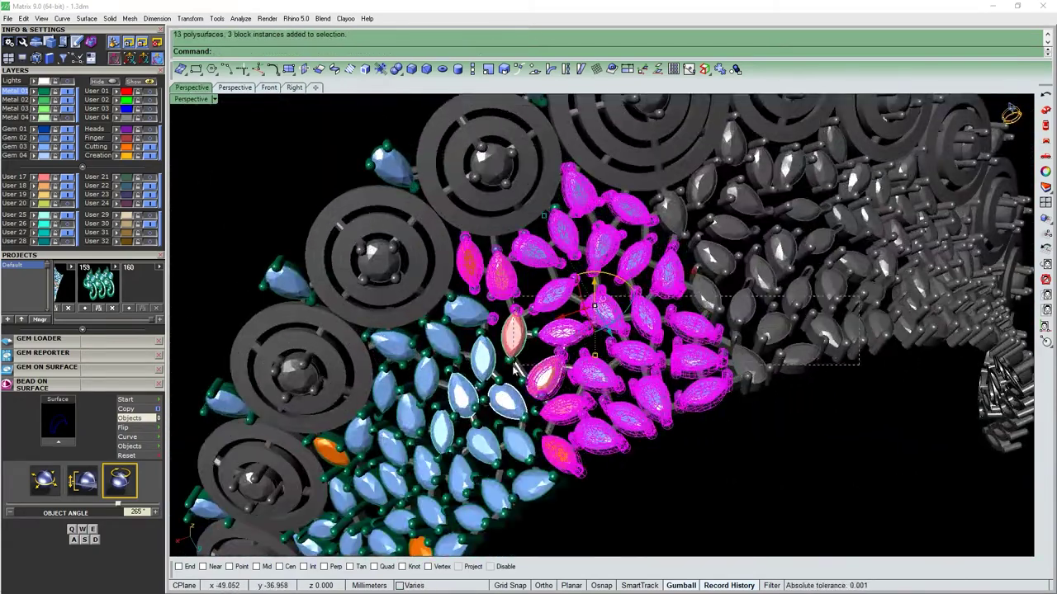
pyautogui.press('Delete')
# Reselect some gems and a metal part, then undo the gem deletion twice.
pyautogui.moveTo(494, 328); pyautogui.dragTo(540, 270, button='right')
pyautogui.scroll(-3, 540, 271)
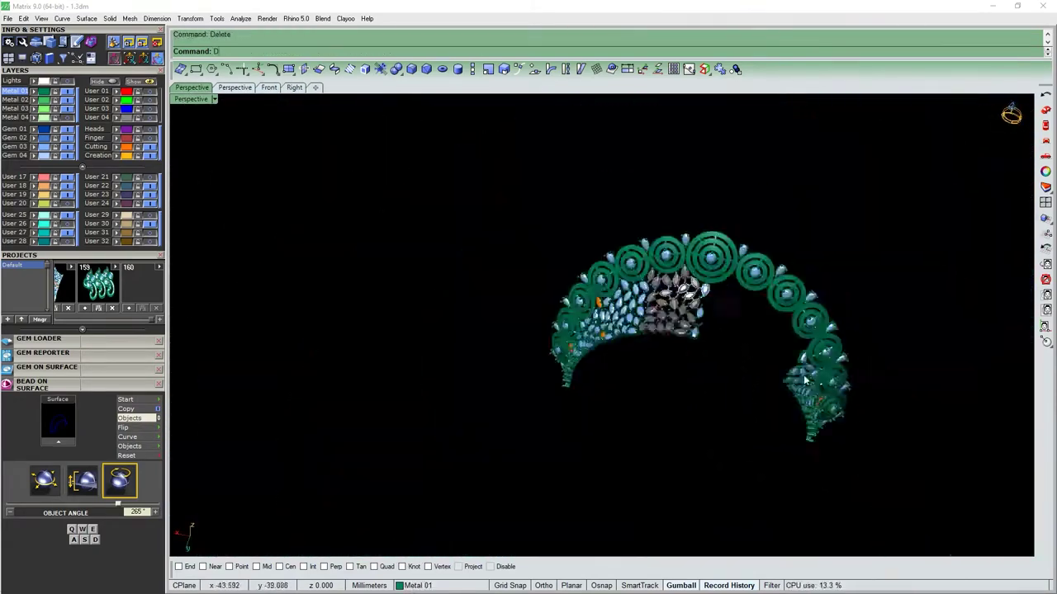
pyautogui.scroll(3, 541, 271)
pyautogui.click(541, 271)
pyautogui.keyDown('shift'); pyautogui.click(554, 247); pyautogui.keyUp('shift')
pyautogui.scroll(3, 577, 264)
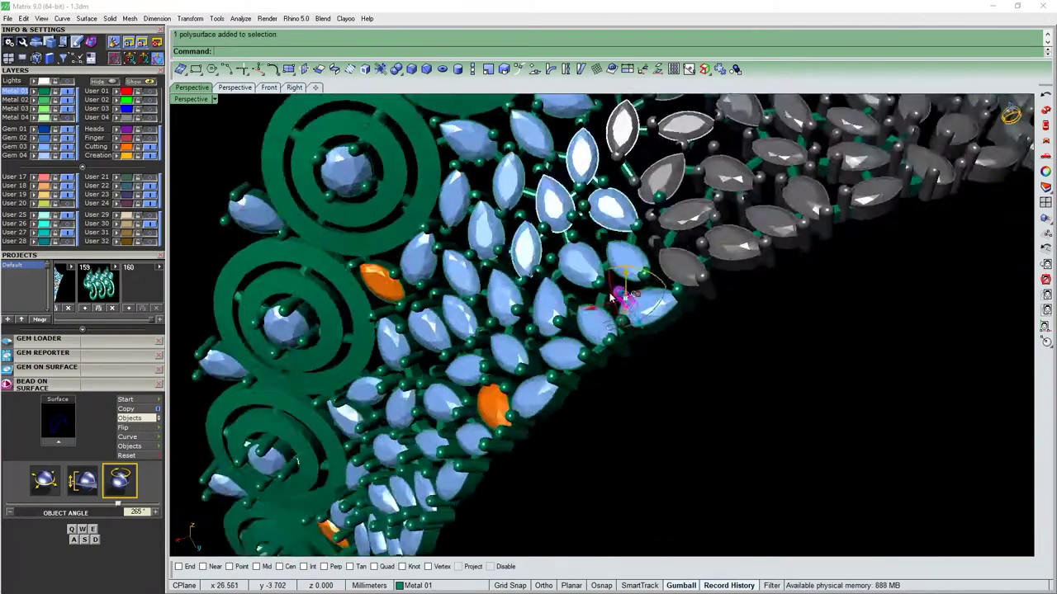
pyautogui.click(592, 279)
pyautogui.click(592, 279)
pyautogui.moveTo(592, 279); pyautogui.dragTo(629, 295, button='right')
pyautogui.hotkey('ctrl', 'z')
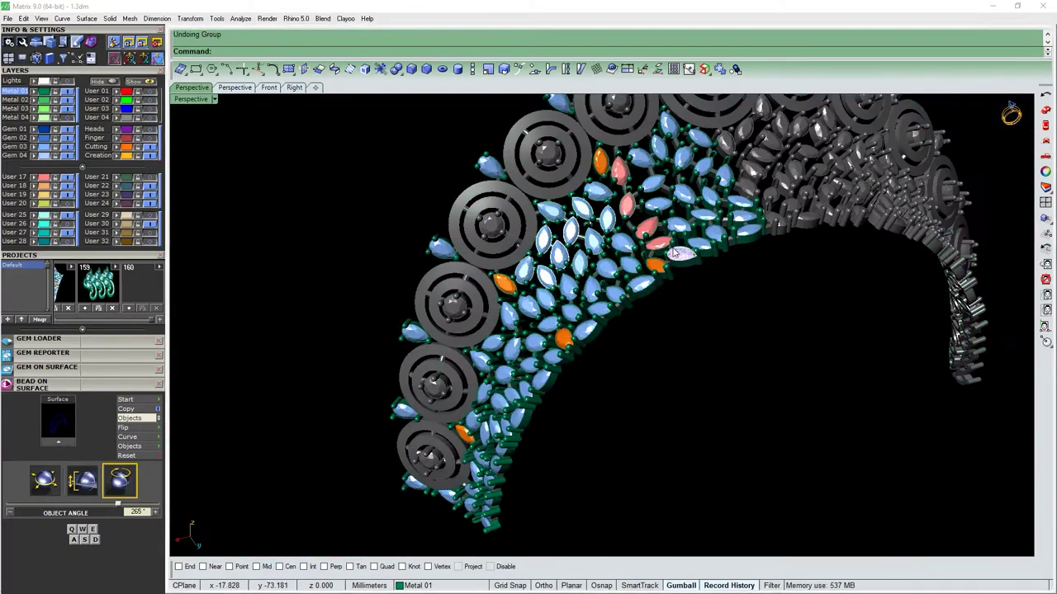
pyautogui.hotkey('ctrl', 'z')
pyautogui.hotkey('ctrl', 'z')
pyautogui.hotkey('ctrl', 'z')
# Window-select the gems and settings on one half, leaving out a single gem.
pyautogui.moveTo(543, 292); pyautogui.dragTo(679, 279, button='right')
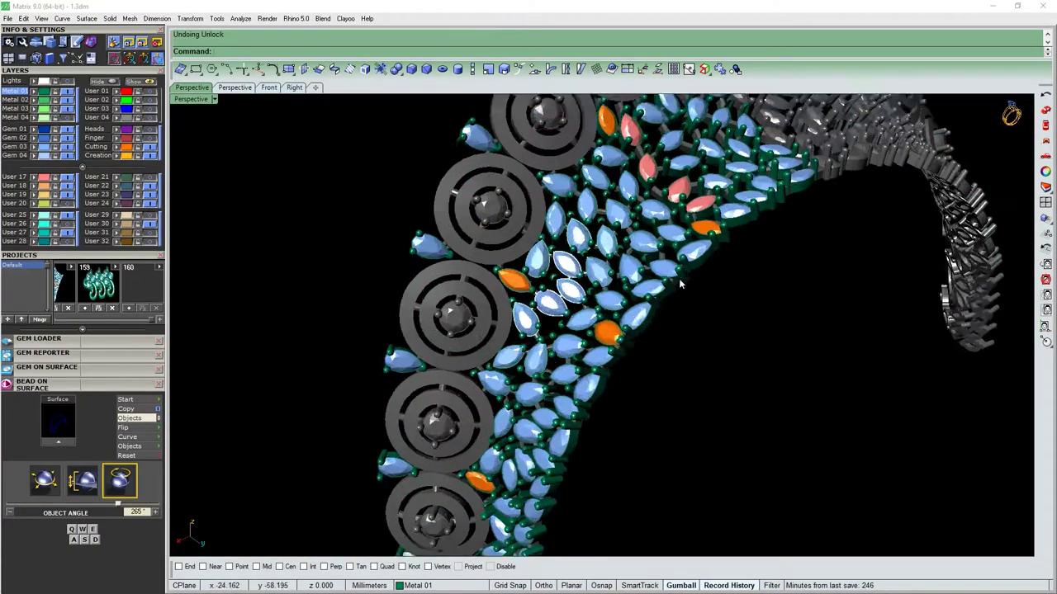
pyautogui.click(678, 278)
pyautogui.scroll(3, 700, 403)
pyautogui.keyDown('ctrl'); pyautogui.click(700, 403); pyautogui.keyUp('ctrl')
pyautogui.scroll(2, 700, 403)
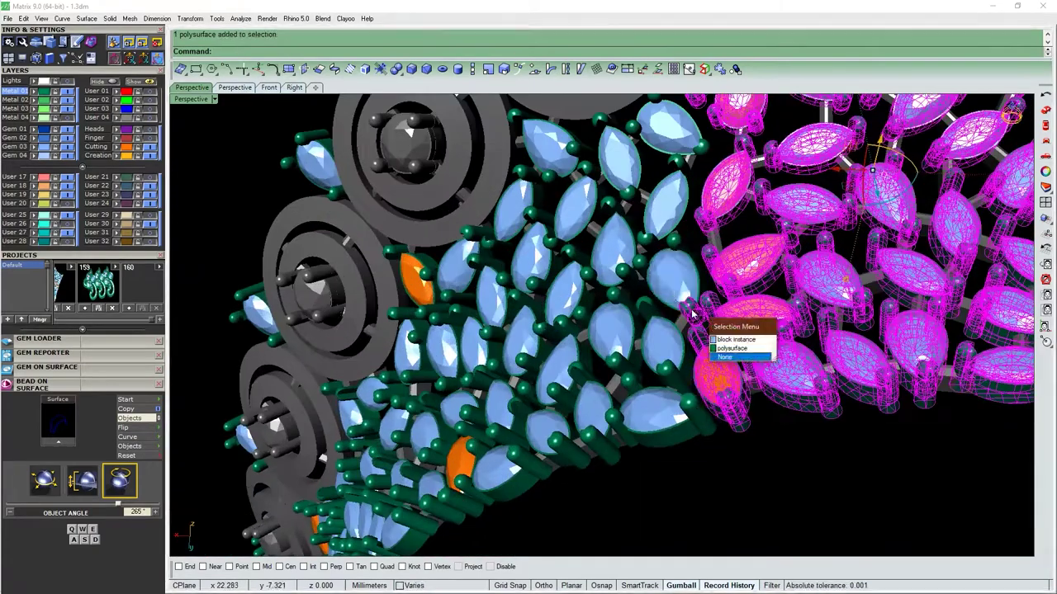
pyautogui.scroll(-5, 692, 314)
pyautogui.moveTo(823, 238); pyautogui.dragTo(596, 352)
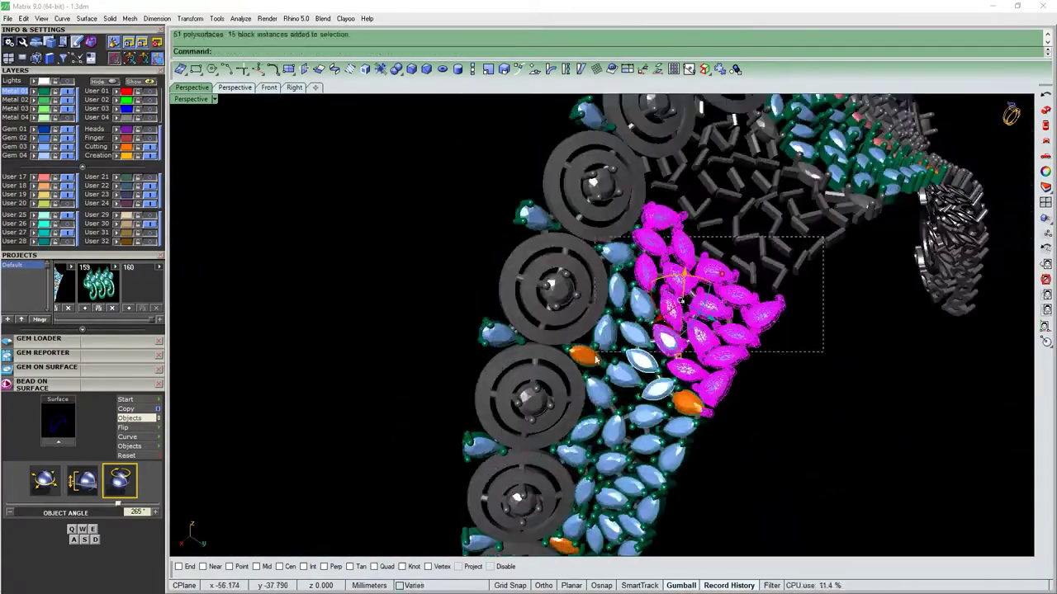
pyautogui.moveTo(834, 372); pyautogui.dragTo(702, 396)
pyautogui.moveTo(702, 396); pyautogui.dragTo(756, 374, button='right')
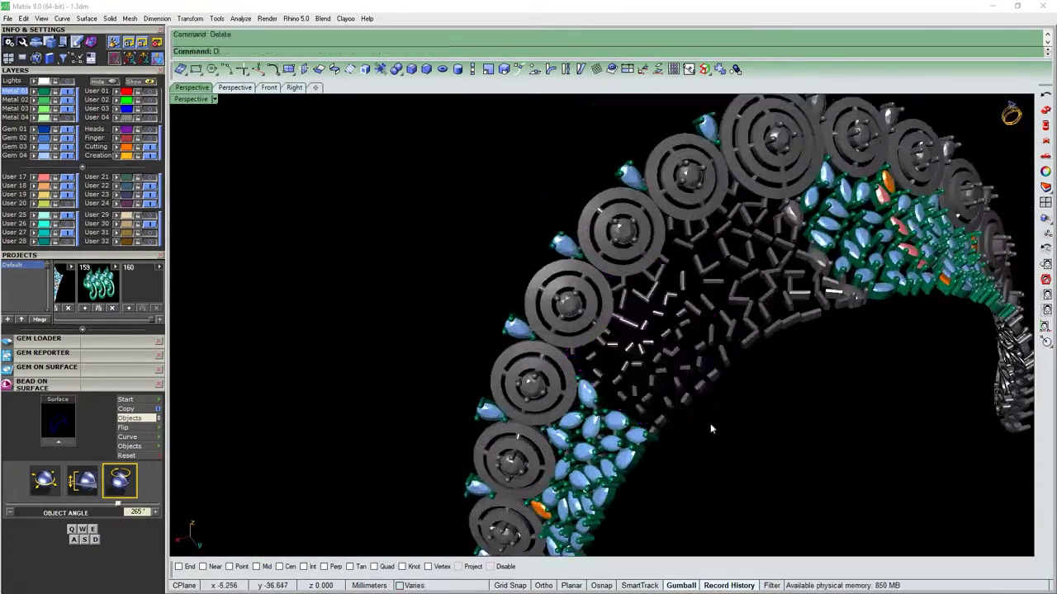
pyautogui.scroll(2, 758, 375)
pyautogui.moveTo(758, 375); pyautogui.dragTo(687, 465)
pyautogui.moveTo(687, 467)
pyautogui.mouseDown(button='right')
pyautogui.moveTo(702, 388)
pyautogui.moveTo(751, 401)
pyautogui.moveTo(739, 381)
pyautogui.mouseUp(button='right')
pyautogui.keyDown('ctrl'); pyautogui.click(642, 386); pyautogui.keyUp('ctrl')
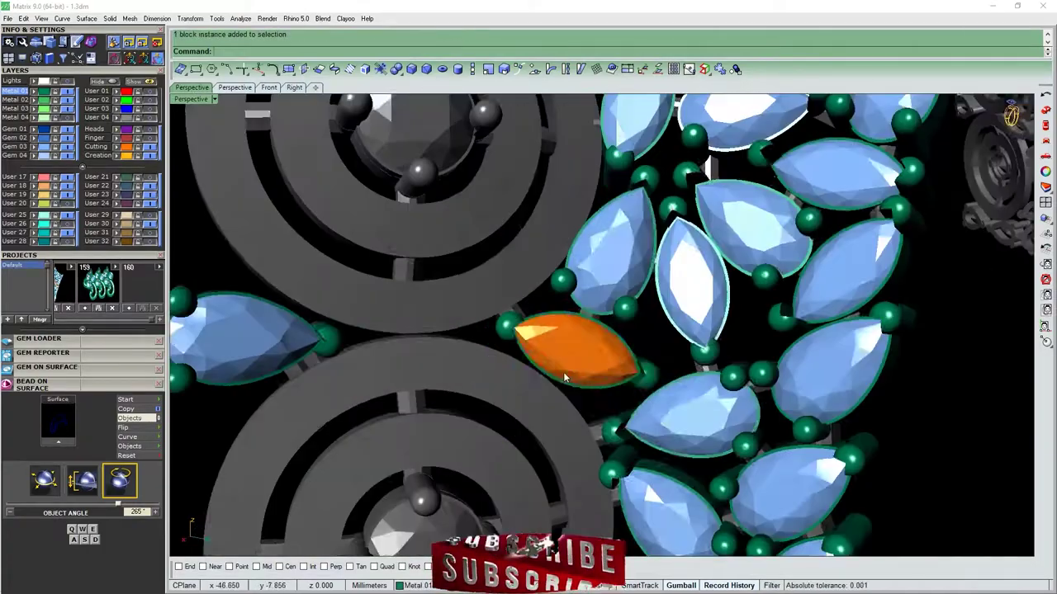
# Group the selected gems and mirror them to complete the other half of the layout.
pyautogui.scroll(-3, 563, 371)
pyautogui.hotkey('ctrl', 'g')
pyautogui.moveTo(615, 327); pyautogui.dragTo(625, 360, button='right')
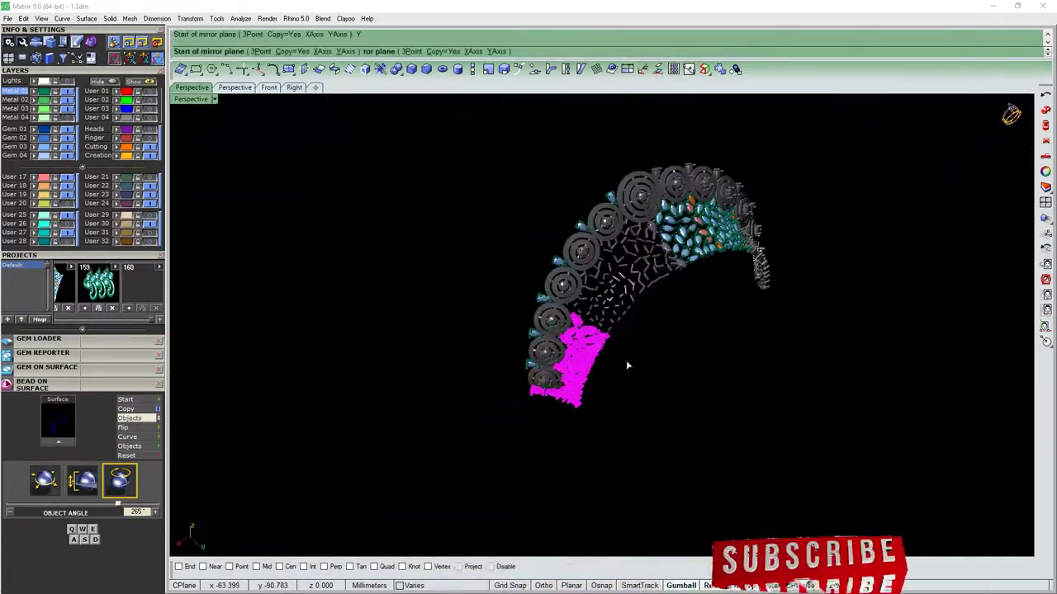
pyautogui.press('Delete')
pyautogui.moveTo(592, 283); pyautogui.dragTo(349, 369)
pyautogui.press('Return')
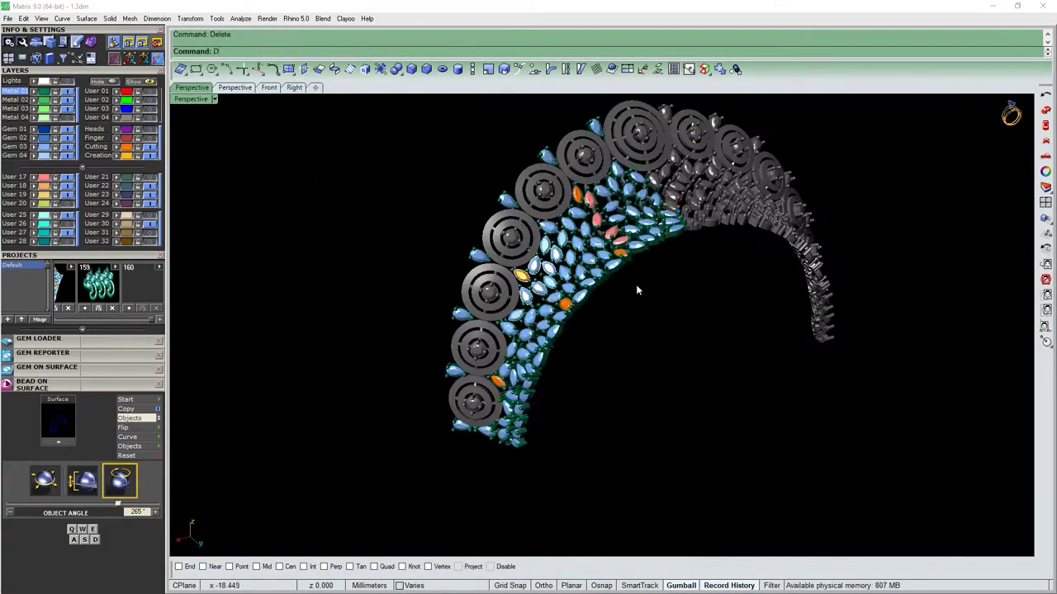
# Group the small settings around the ringed discs and lock them.
pyautogui.moveTo(636, 284); pyautogui.dragTo(743, 371, button='right')
pyautogui.scroll(3, 911, 451)
pyautogui.scroll(-5, 910, 451)
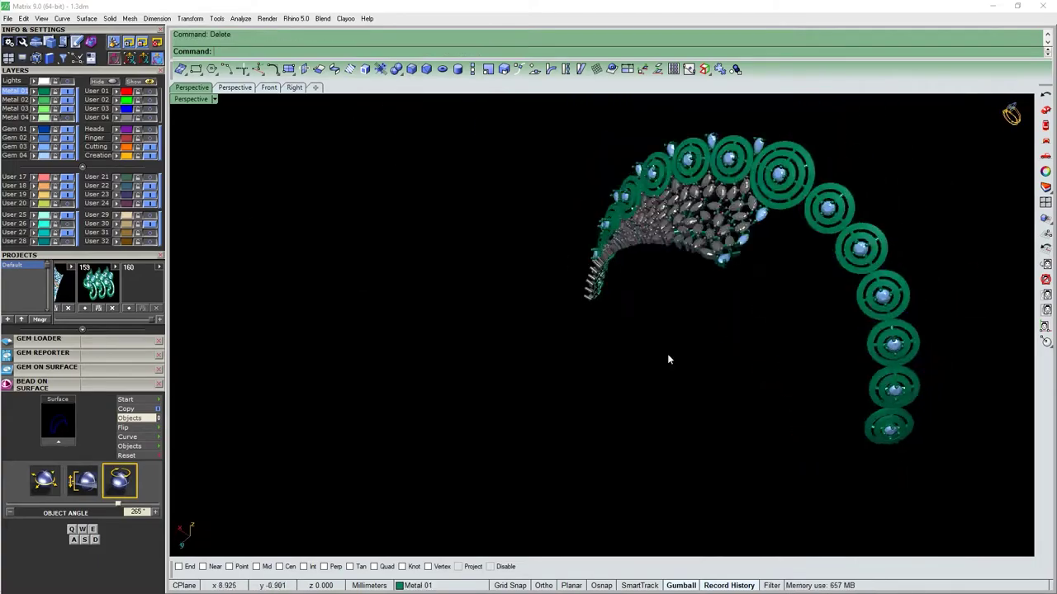
pyautogui.moveTo(667, 292); pyautogui.dragTo(493, 193, button='right')
pyautogui.click(492, 194)
pyautogui.scroll(5, 712, 210)
pyautogui.moveTo(712, 210); pyautogui.dragTo(714, 395, button='right')
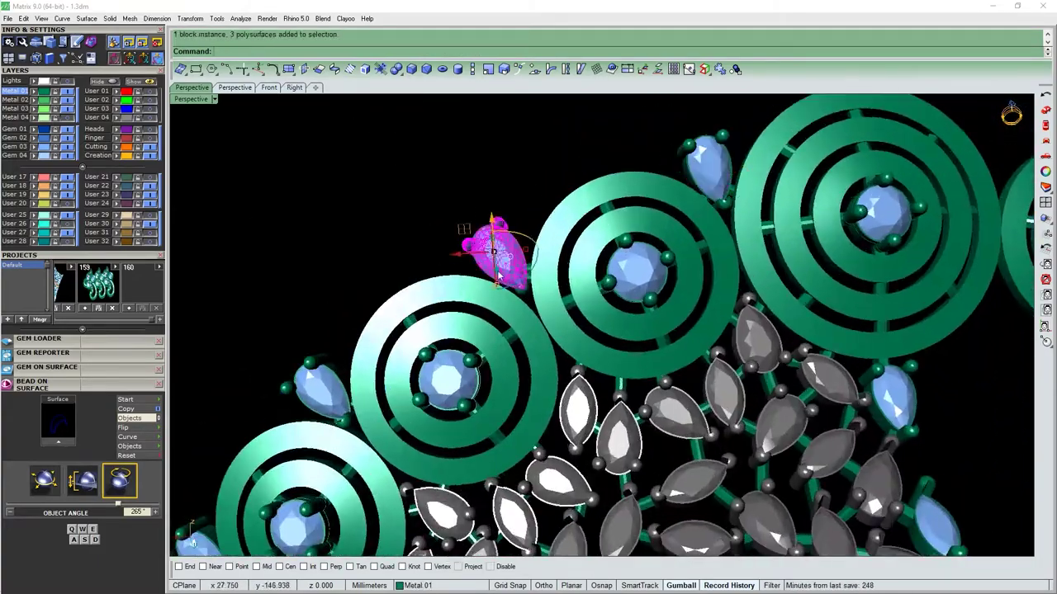
pyautogui.hotkey('ctrl', 'g')
pyautogui.scroll(-3, 714, 394)
pyautogui.scroll(5, 715, 395)
pyautogui.scroll(-3, 715, 394)
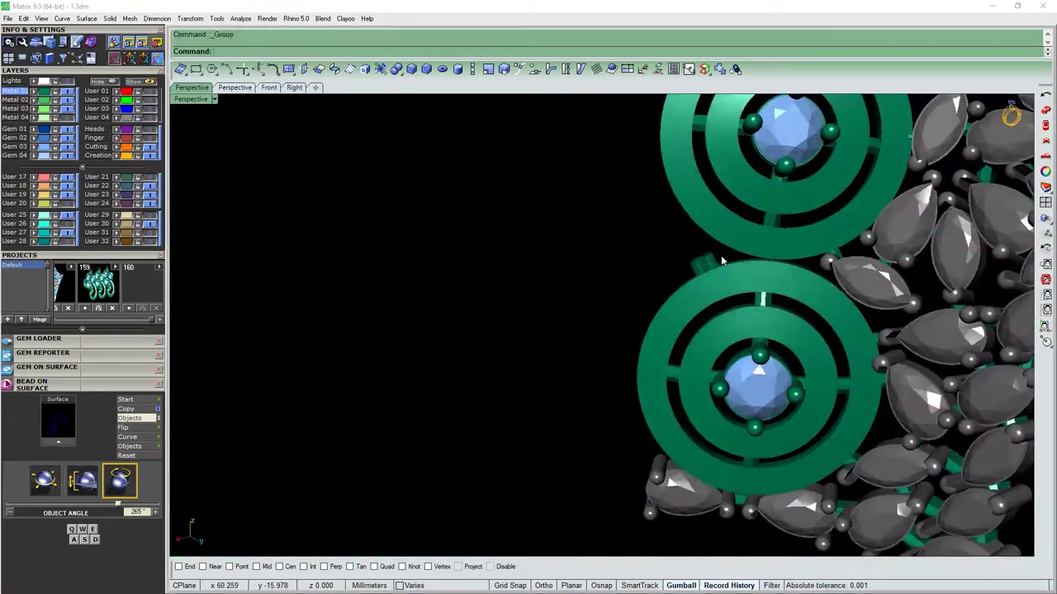
pyautogui.click(721, 255)
pyautogui.moveTo(721, 256); pyautogui.dragTo(742, 260, button='right')
pyautogui.hotkey('ctrl', 'l')
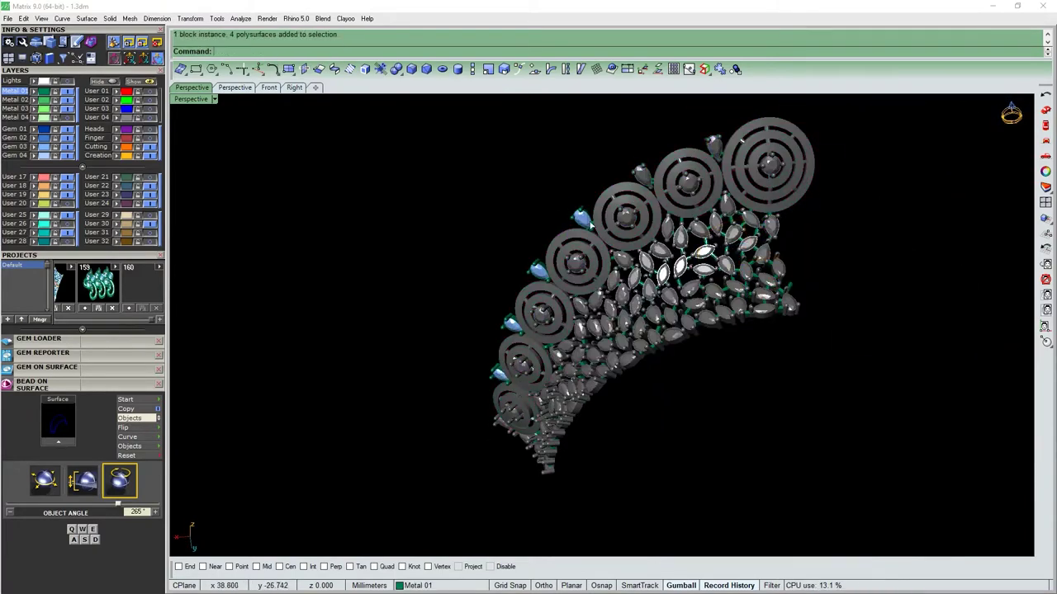
# Select a cluster of lower gem settings plus one more setting.
pyautogui.moveTo(589, 223); pyautogui.dragTo(721, 426, button='right')
pyautogui.scroll(3, 721, 427)
pyautogui.scroll(-3, 720, 427)
pyautogui.click(720, 426)
pyautogui.scroll(3, 721, 427)
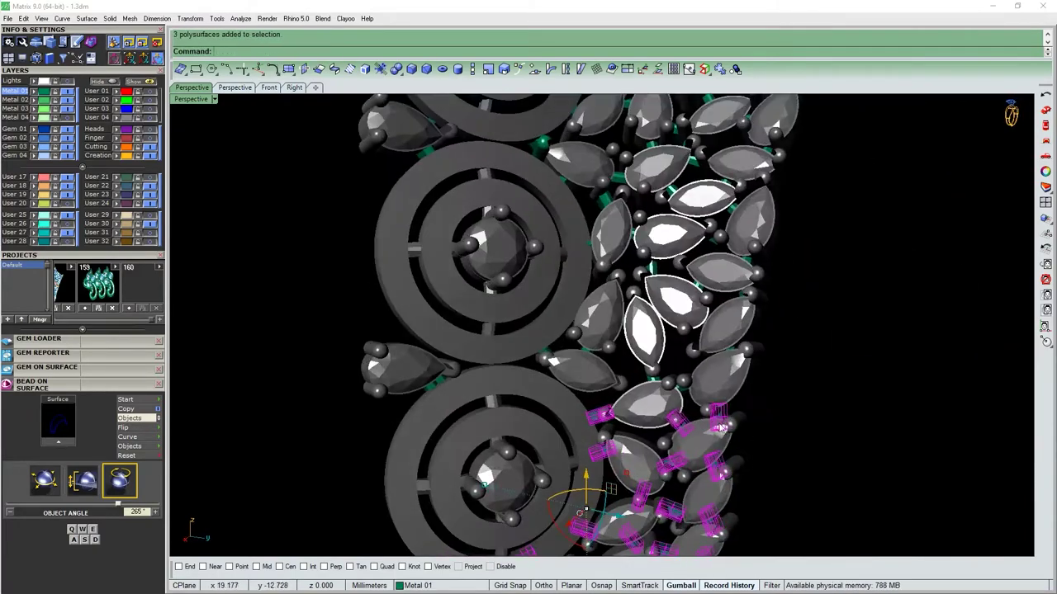
pyautogui.scroll(-3, 645, 395)
pyautogui.keyDown('shift'); pyautogui.click(644, 395); pyautogui.keyUp('shift')
pyautogui.scroll(3, 644, 394)
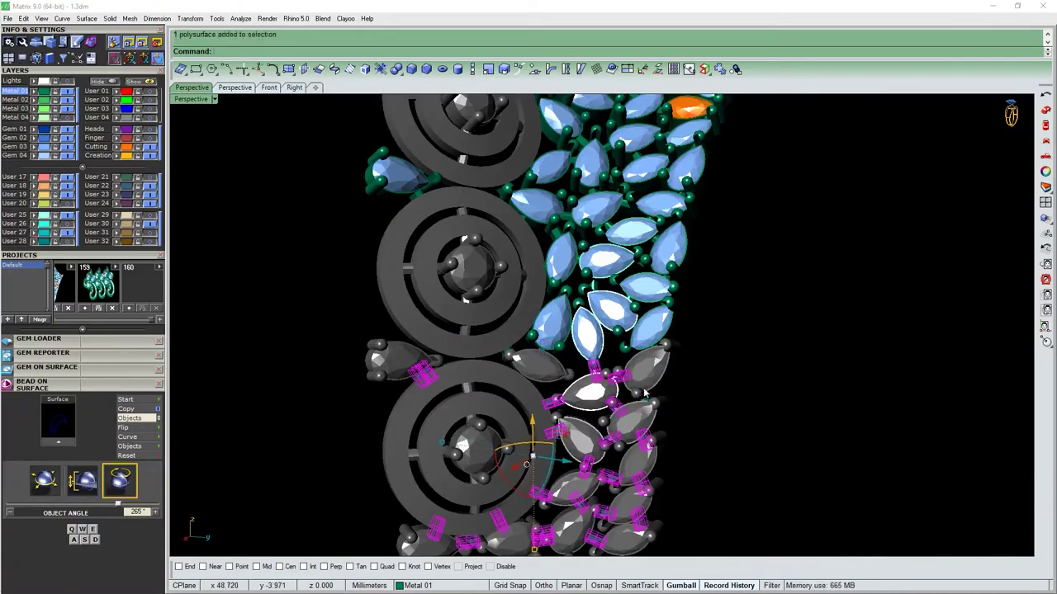
pyautogui.scroll(-3, 525, 369)
pyautogui.moveTo(525, 369); pyautogui.dragTo(762, 271, button='right')
# Add the orange gem and a small part to the selection, lock the placed parts, and pick a prong piece.
pyautogui.scroll(3, 762, 271)
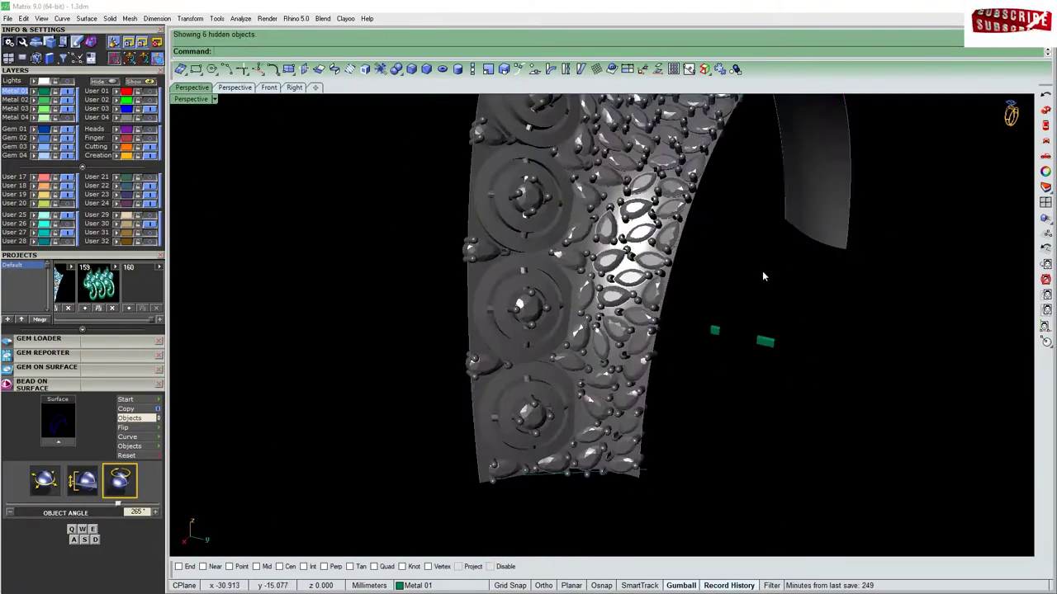
pyautogui.click(715, 332)
pyautogui.scroll(2, 546, 378)
pyautogui.keyDown('shift'); pyautogui.click(541, 377); pyautogui.keyUp('shift')
pyautogui.scroll(3, 454, 367)
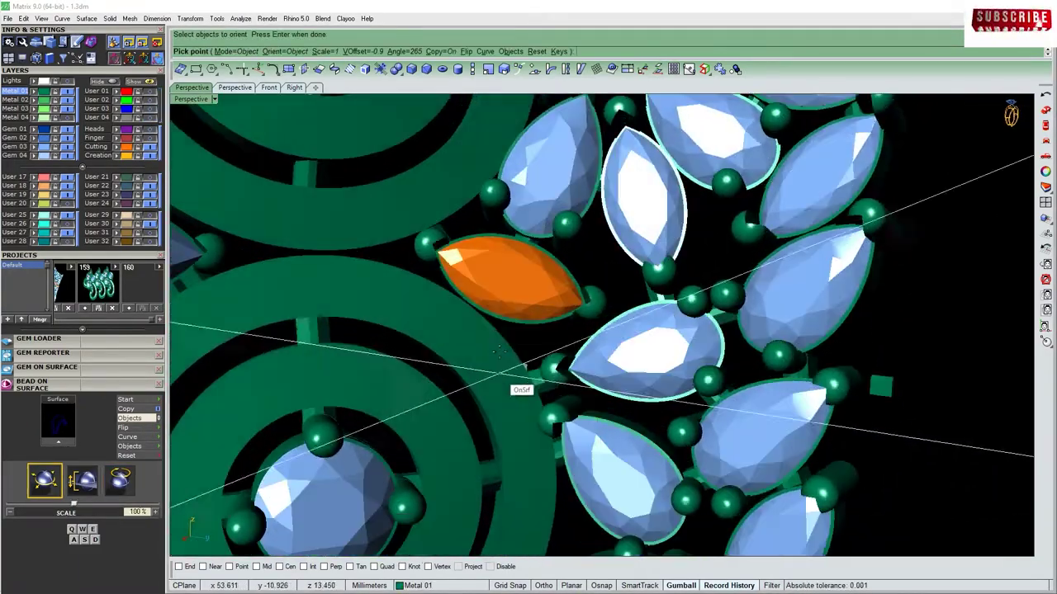
pyautogui.scroll(2, 472, 308)
pyautogui.scroll(-10, 470, 303)
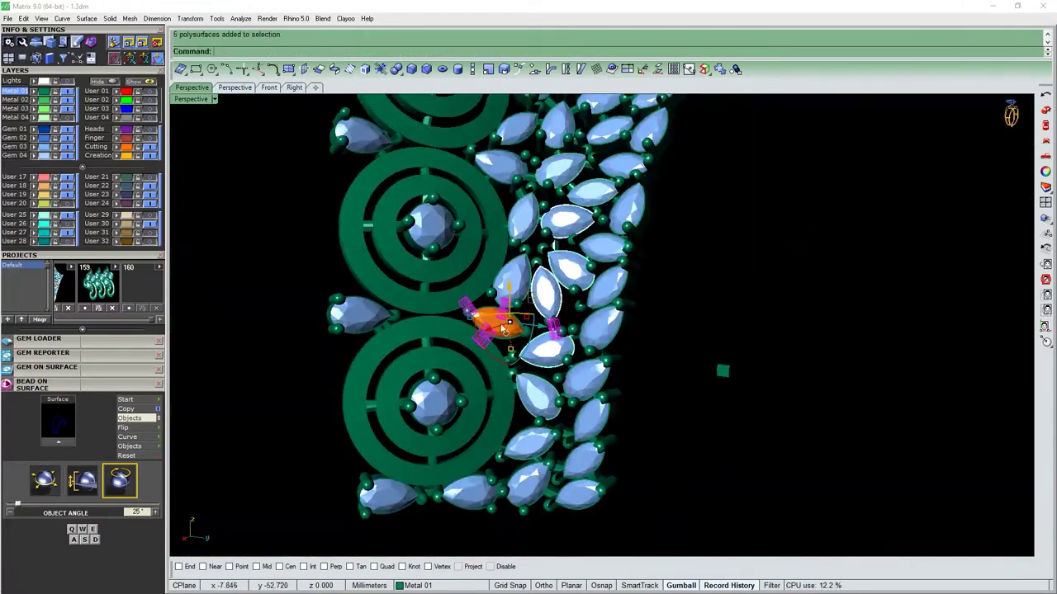
pyautogui.hotkey('ctrl', 'l')
pyautogui.scroll(3, 529, 397)
pyautogui.click(529, 397)
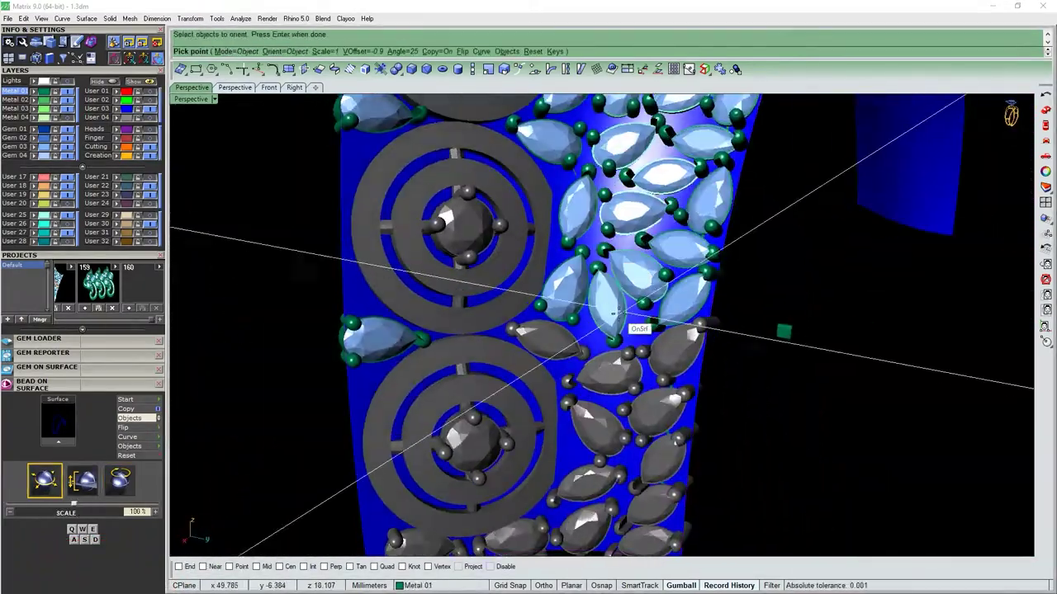
# Orient the last remaining gem setting onto the curved surface with Bead on Surface.
pyautogui.scroll(-2, 730, 272)
pyautogui.scroll(-3, 710, 330)
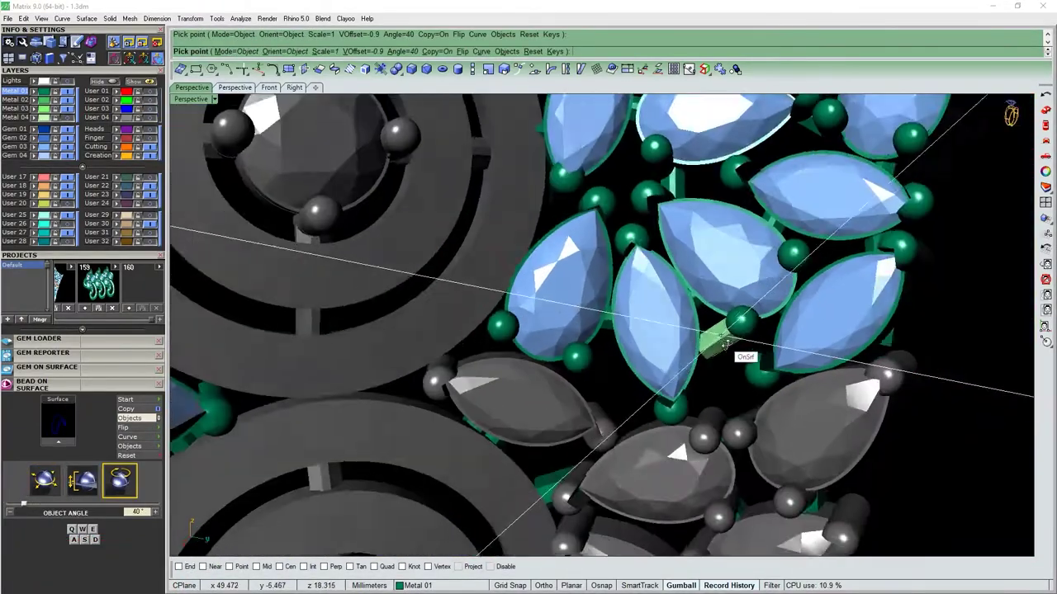
pyautogui.scroll(-3, 685, 355)
pyautogui.scroll(-2, 679, 355)
pyautogui.scroll(2, 682, 355)
pyautogui.scroll(2, 673, 361)
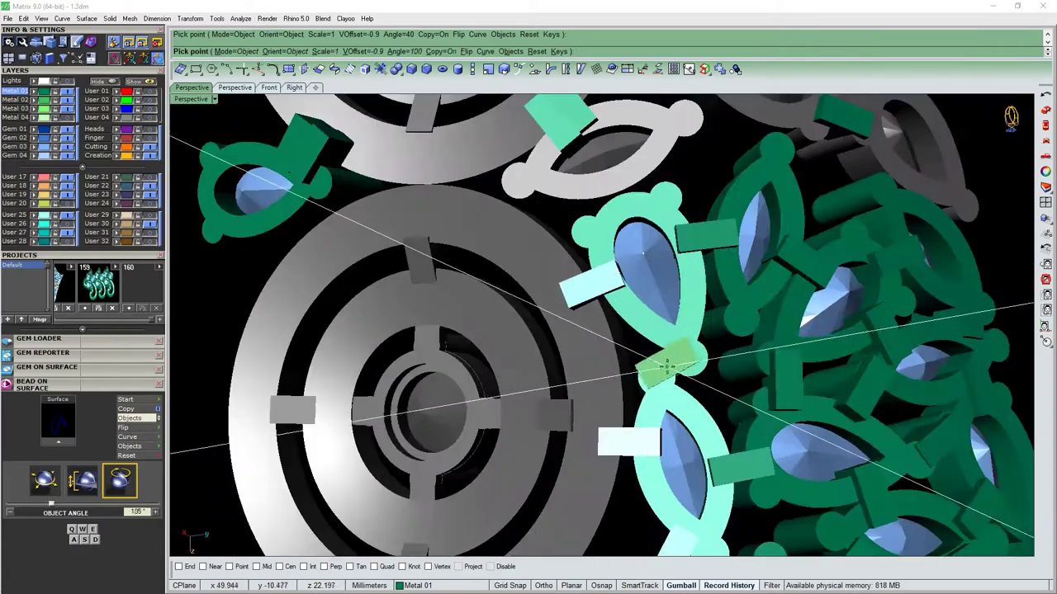
pyautogui.scroll(2, 671, 369)
pyautogui.click(672, 371)
pyautogui.scroll(-3, 661, 363)
pyautogui.scroll(-2, 627, 359)
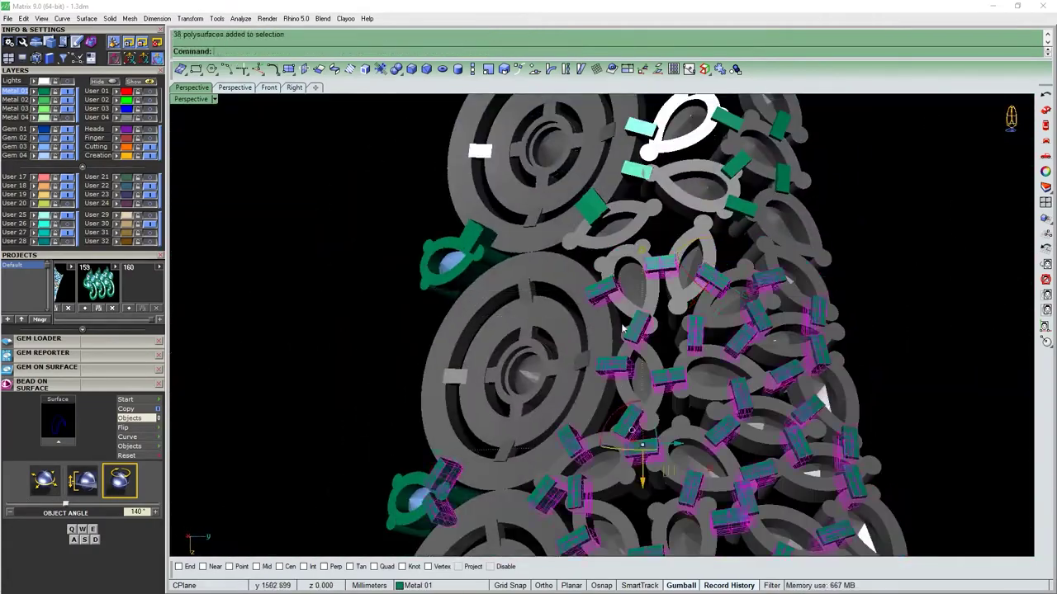
pyautogui.scroll(-3, 601, 359)
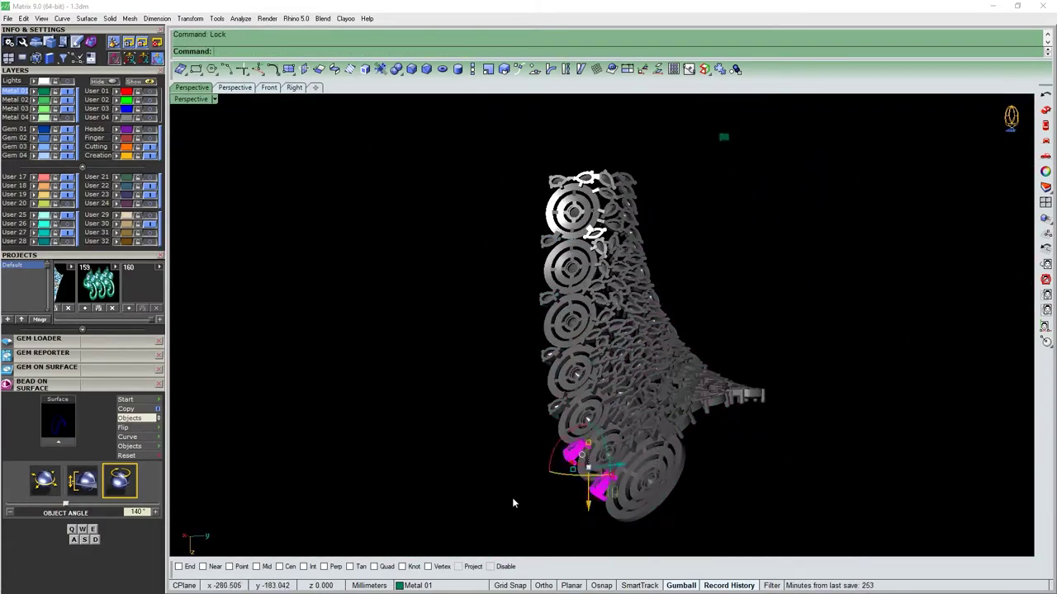
# Lock the placed parts, then release all 750 objects with the UU unlock command.
pyautogui.hotkey('ctrl', 'alt', 'l')
pyautogui.scroll(3, 578, 437)
pyautogui.scroll(-2, 476, 269)
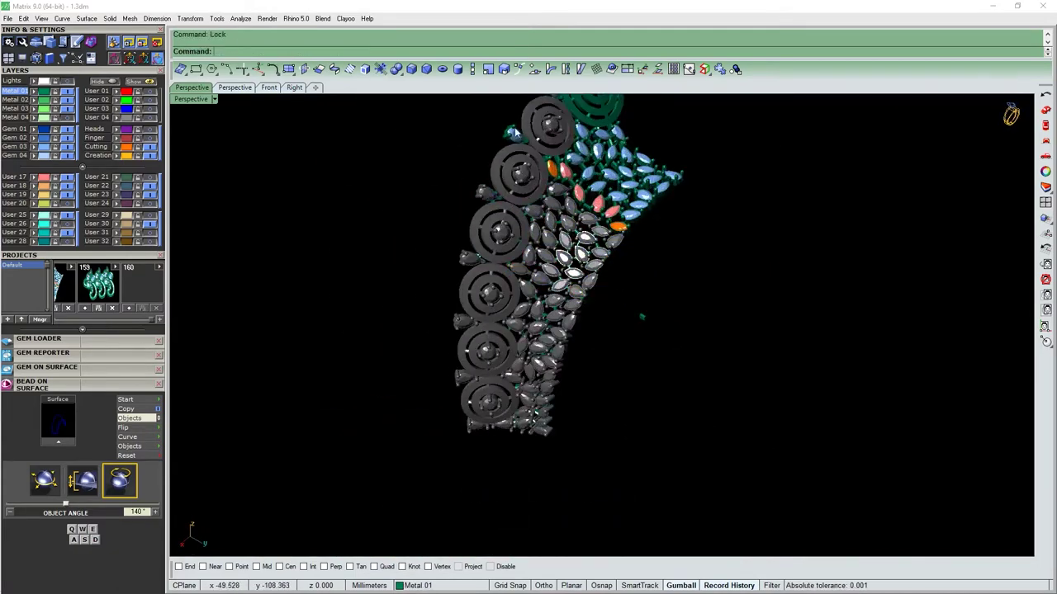
pyautogui.press('Return')
pyautogui.moveTo(589, 460); pyautogui.dragTo(490, 439, button='right')
pyautogui.write('UU')
pyautogui.press('Return')
pyautogui.scroll(-2, 652, 370)
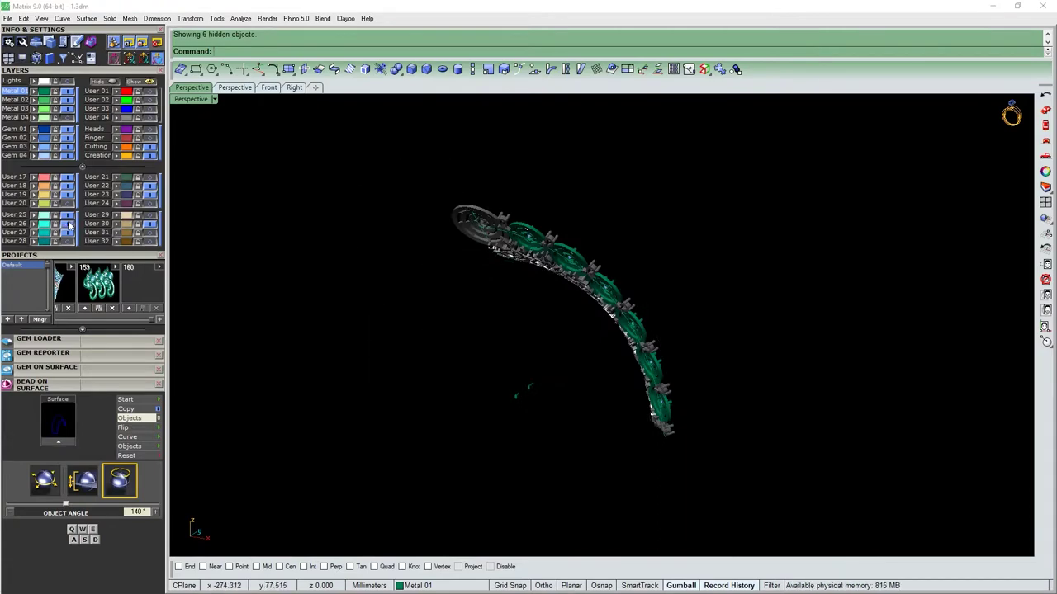
# Select the round gem setting and orient copies onto the first ring disc centres.
pyautogui.scroll(4, 529, 336)
pyautogui.click(529, 336)
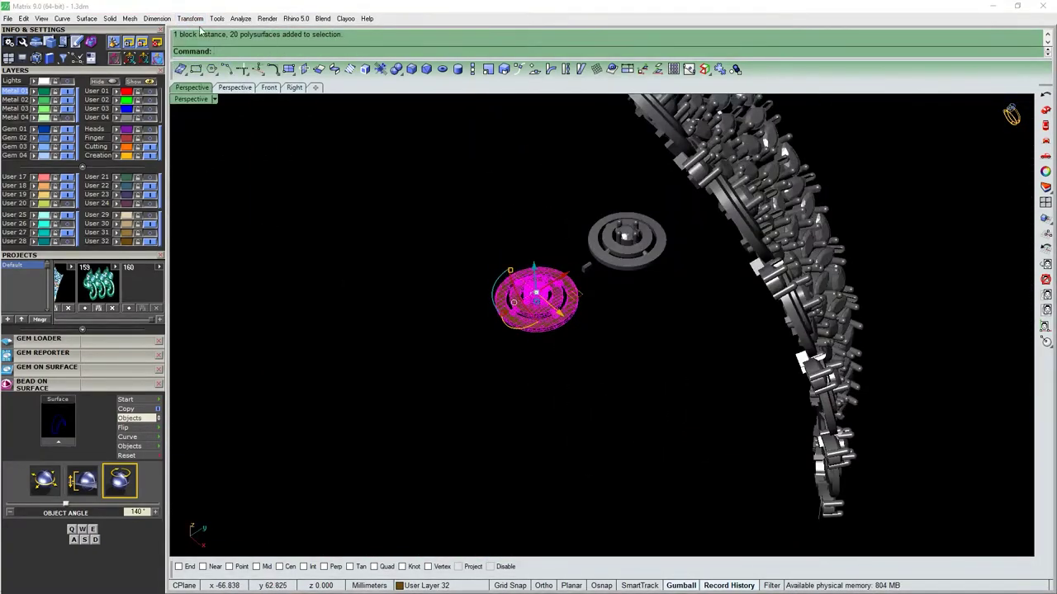
pyautogui.click(579, 153)
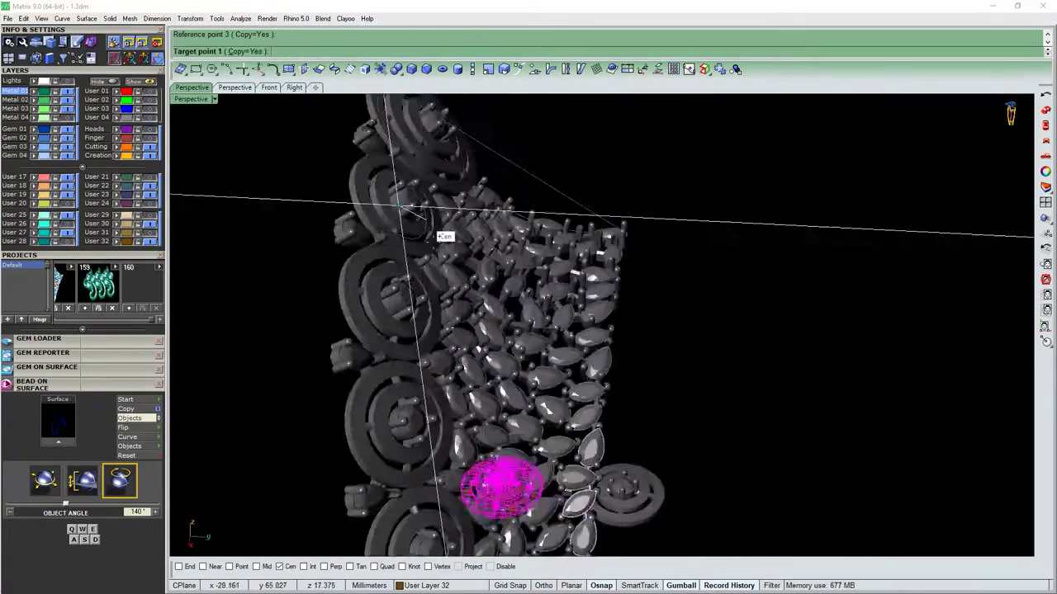
pyautogui.click(431, 471)
pyautogui.click(516, 385)
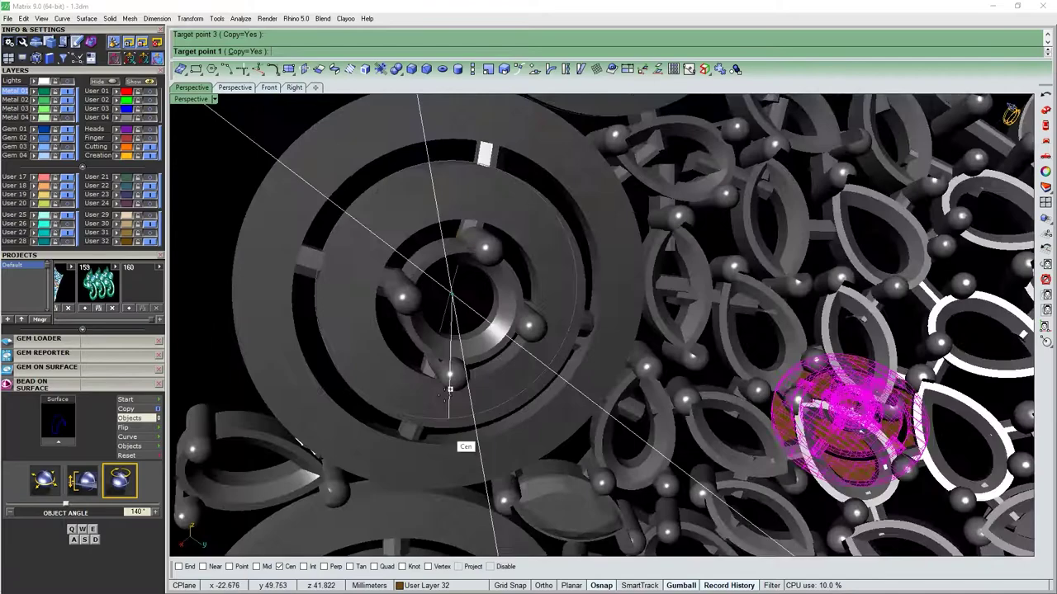
pyautogui.click(450, 388)
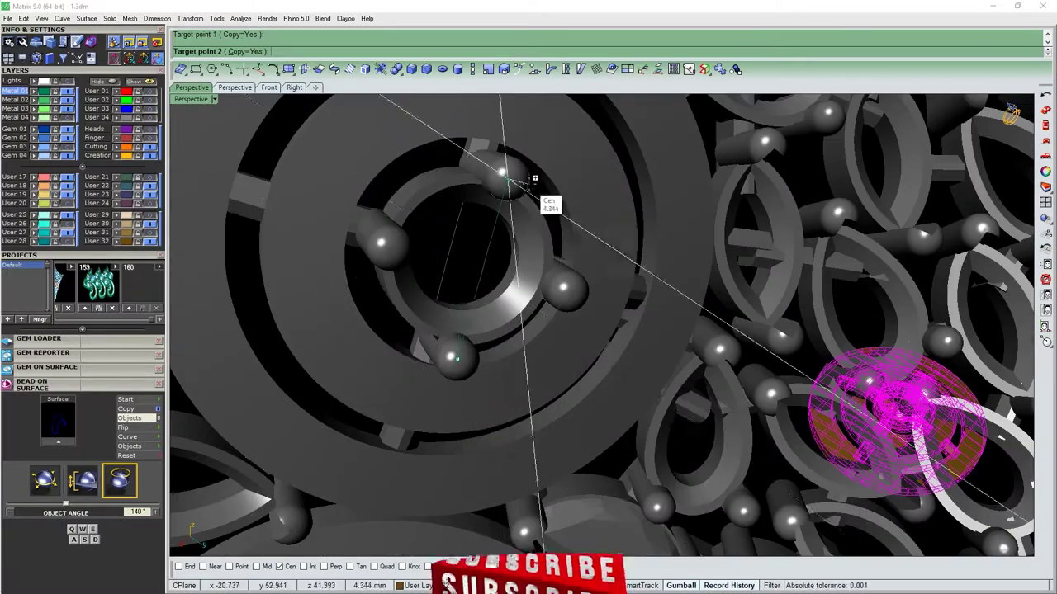
pyautogui.click(497, 384)
# Place further copies at the remaining ring disc centres, ending on the last disc.
pyautogui.moveTo(518, 372); pyautogui.dragTo(621, 329, button='right')
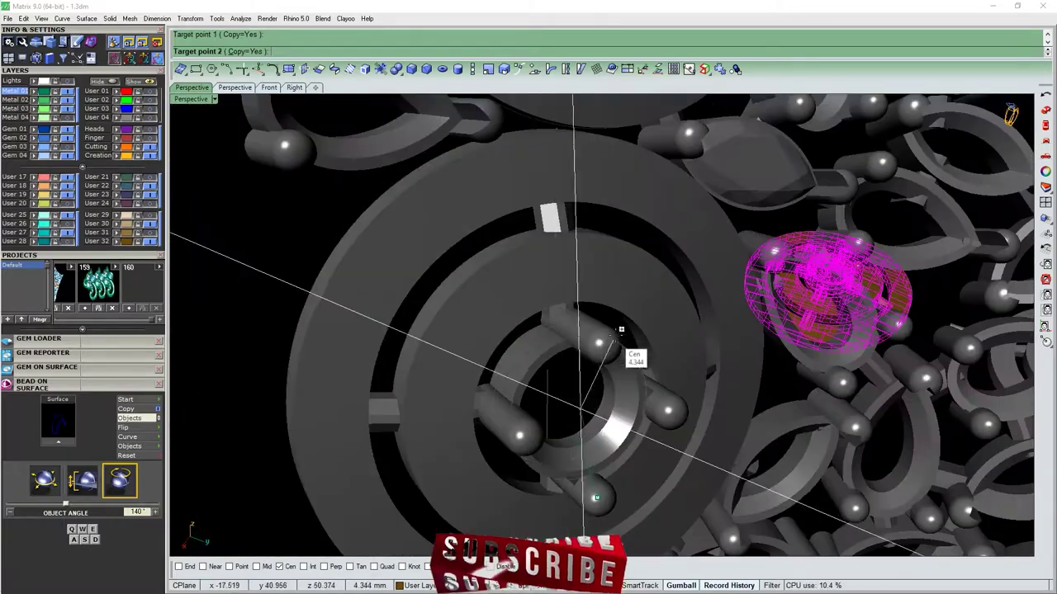
pyautogui.scroll(-5, 545, 303)
pyautogui.scroll(5, 532, 355)
pyautogui.click(529, 312)
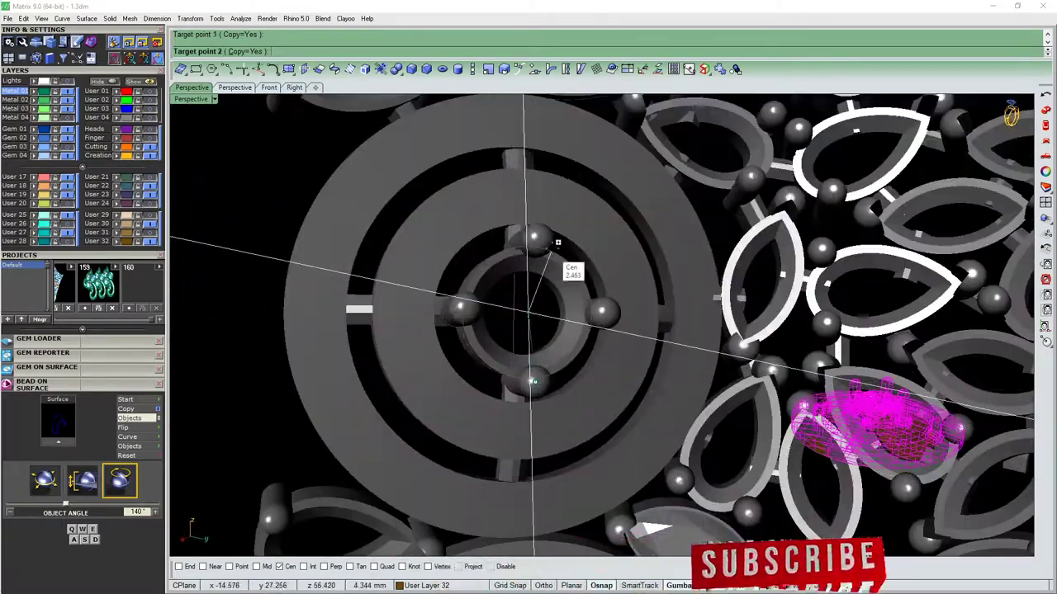
pyautogui.click(601, 311)
pyautogui.scroll(-5, 632, 307)
pyautogui.scroll(5, 614, 341)
pyautogui.click(594, 337)
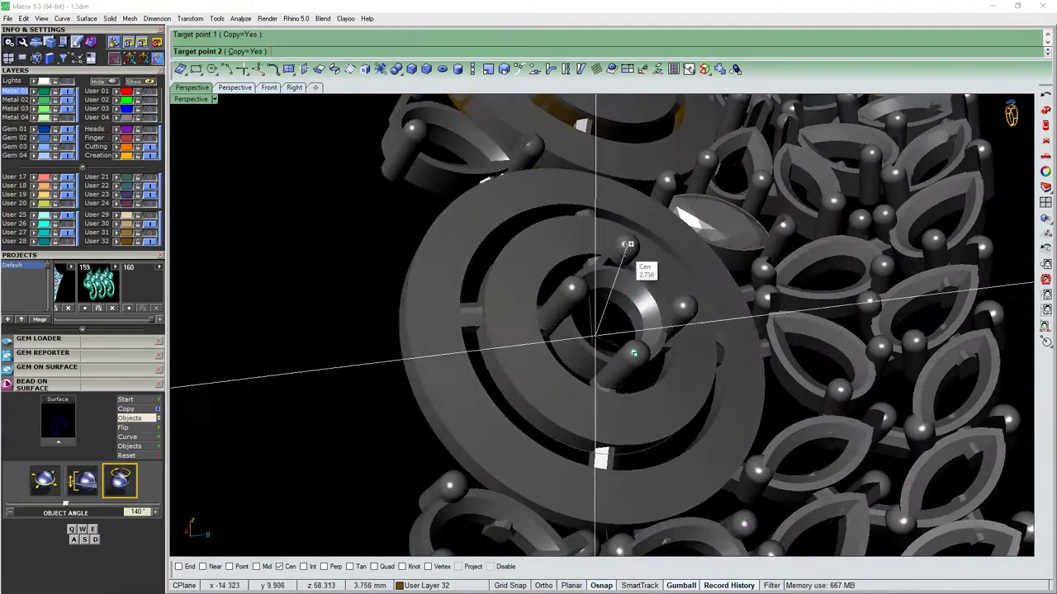
pyautogui.scroll(-5, 628, 244)
pyautogui.press('Return')
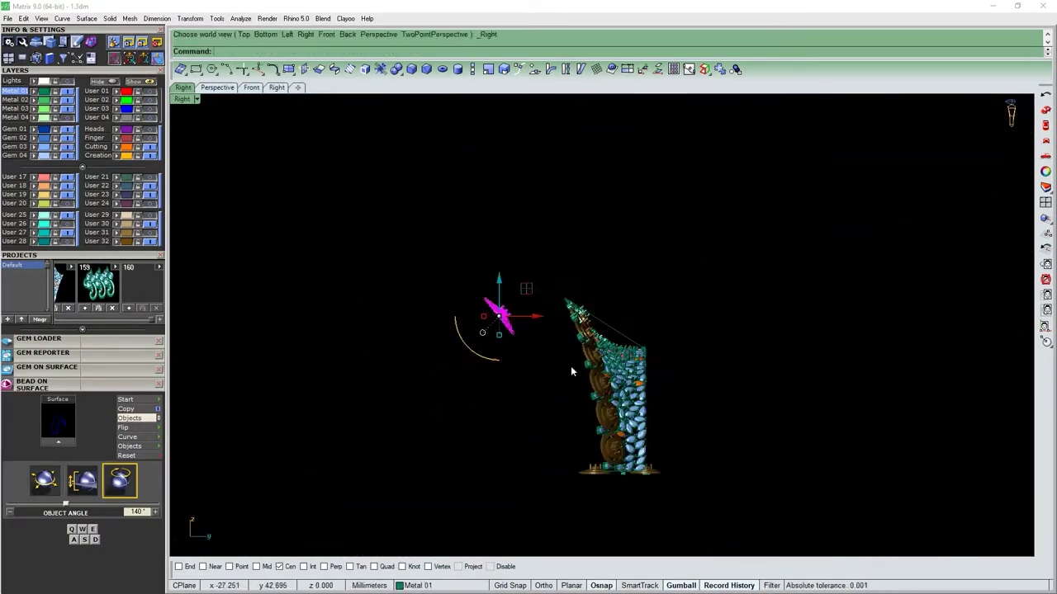
# Zoom the view on the pendant before generating the gem cutters.
pyautogui.scroll(5, 497, 296)
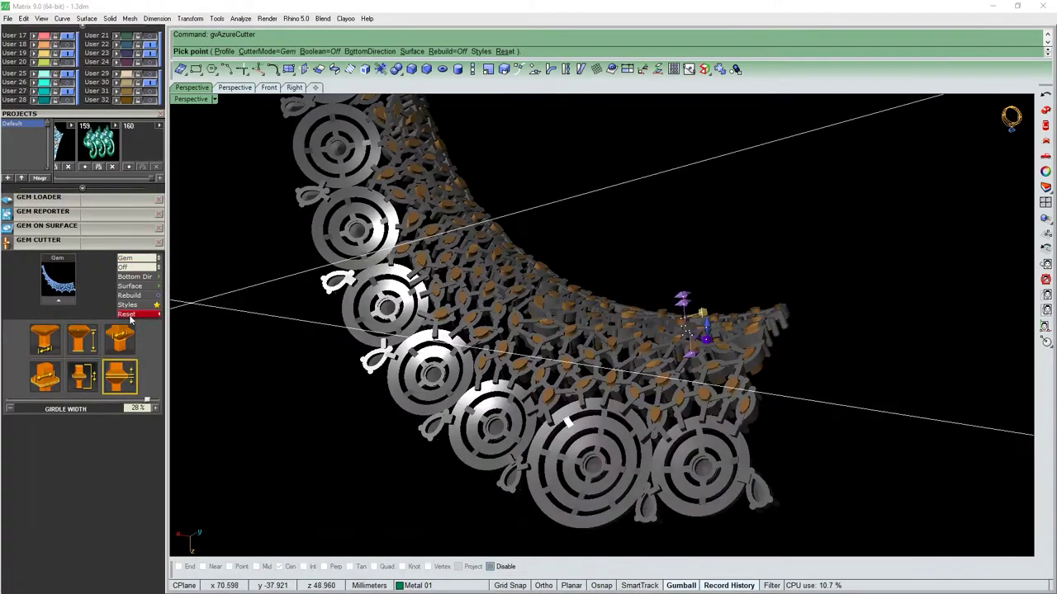
# Apply the Straight.mss style to the gem cutters from Gem Cutter Styles.
pyautogui.click(156, 304)
pyautogui.scroll(-5, 650, 300)
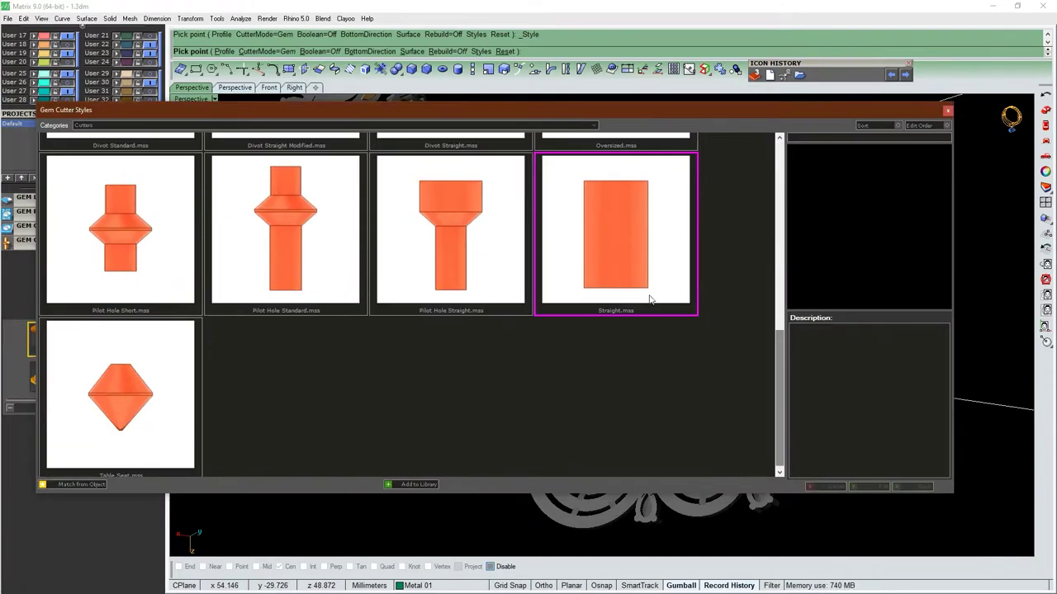
pyautogui.click(899, 487)
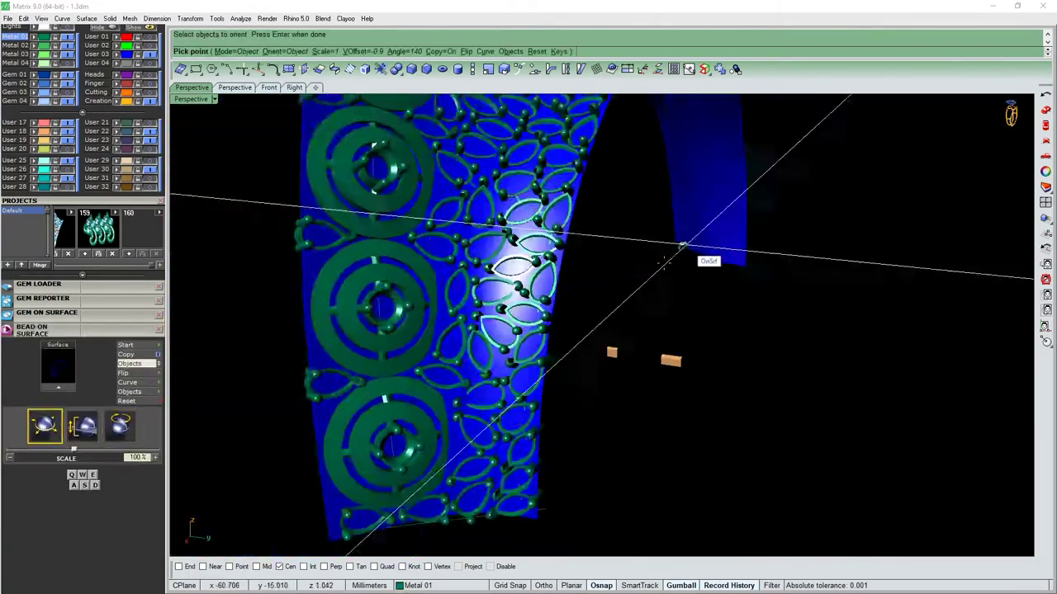
# Zoom in on the pear and marquise settings on the curved surface.
pyautogui.scroll(5, 518, 341)
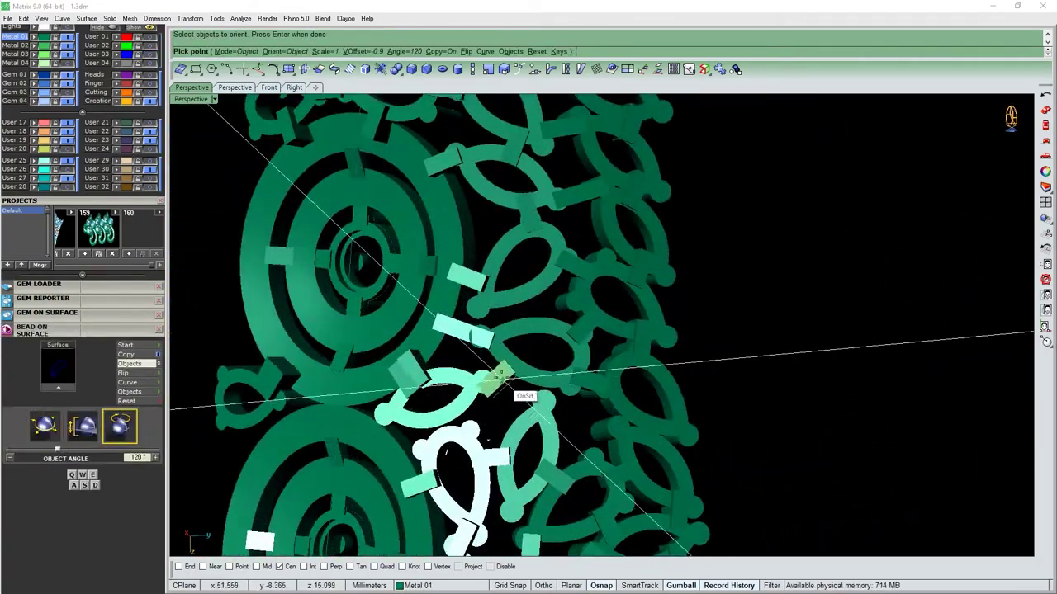
pyautogui.scroll(2, 500, 377)
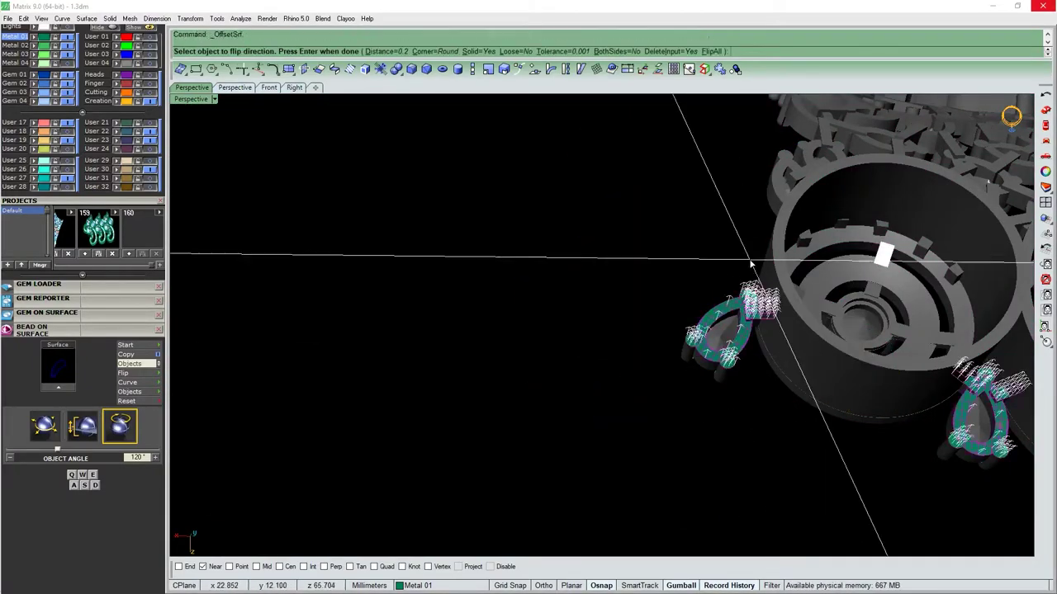
# Group the selected settings and offset the curved blue surface.
pyautogui.scroll(-3, 771, 289)
pyautogui.hotkey('ctrl', 'g')
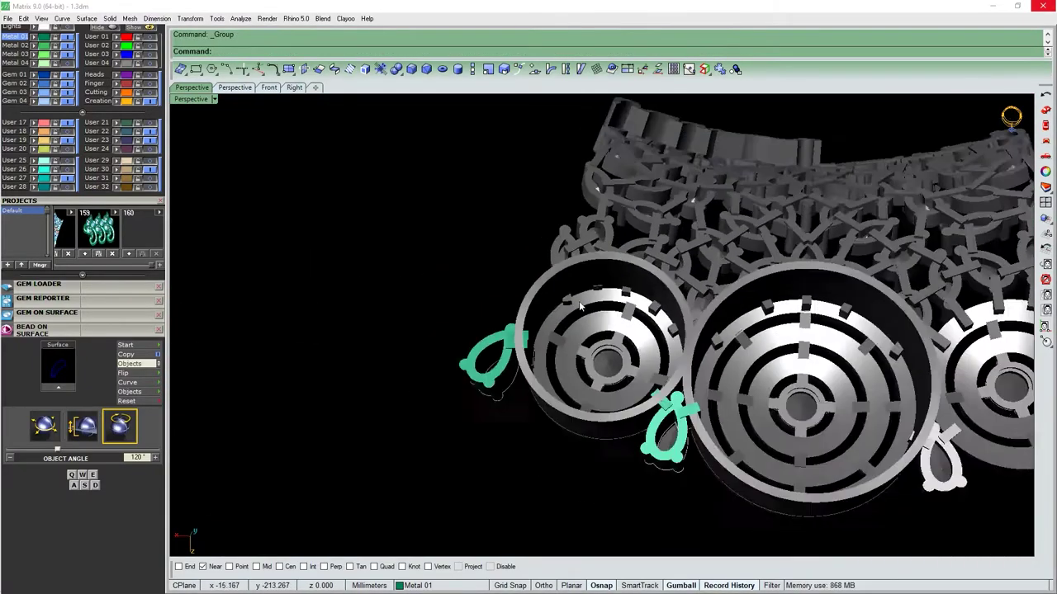
pyautogui.write('E')
pyautogui.press('Return')
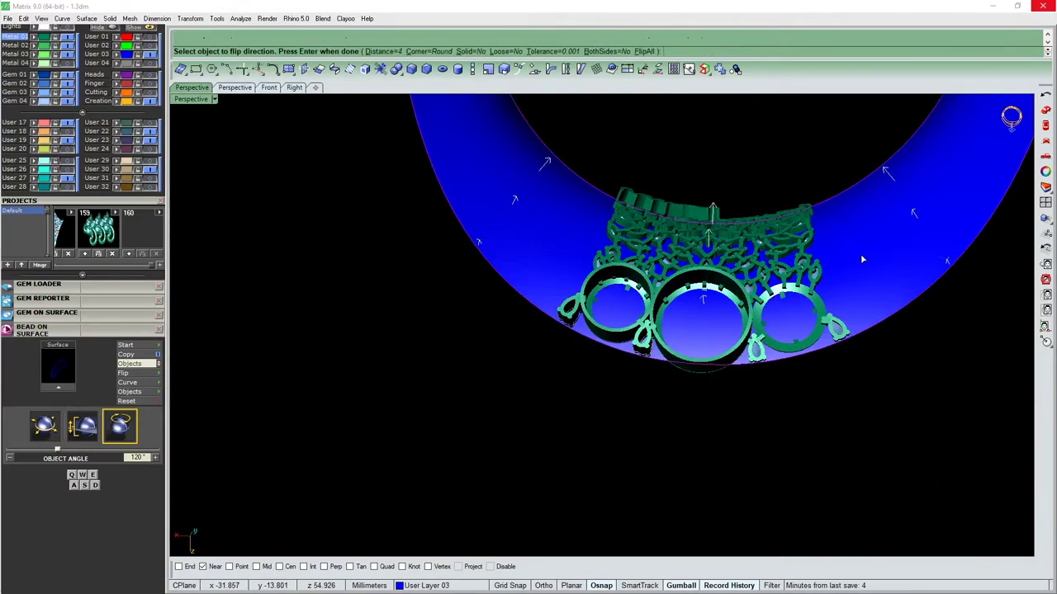
pyautogui.moveTo(861, 259); pyautogui.dragTo(753, 427, button='right')
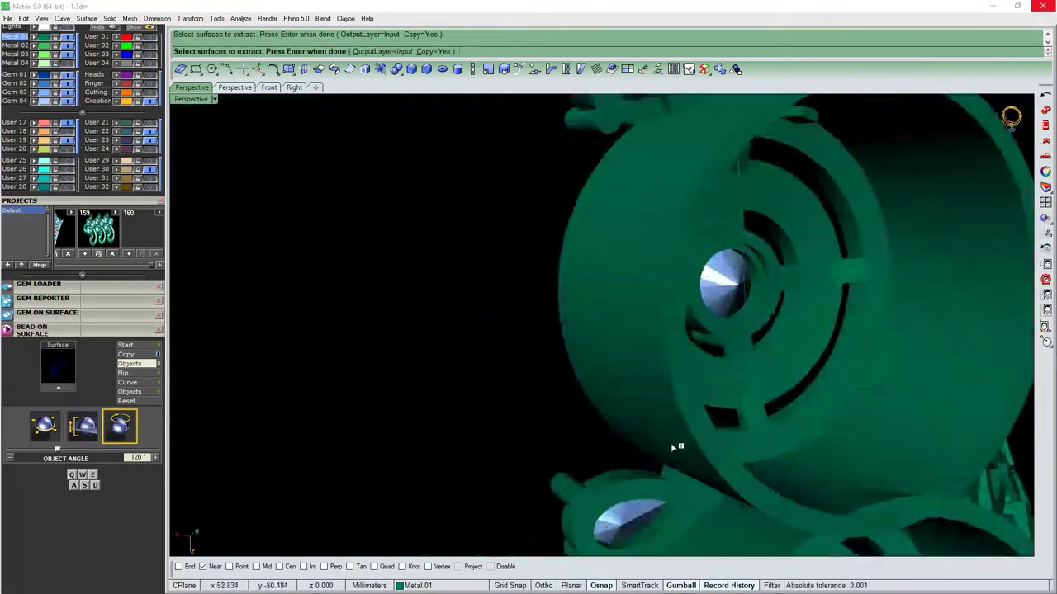
# Select all 64 connecting bar surfaces between the pear and marquise settings.
pyautogui.click(506, 357)
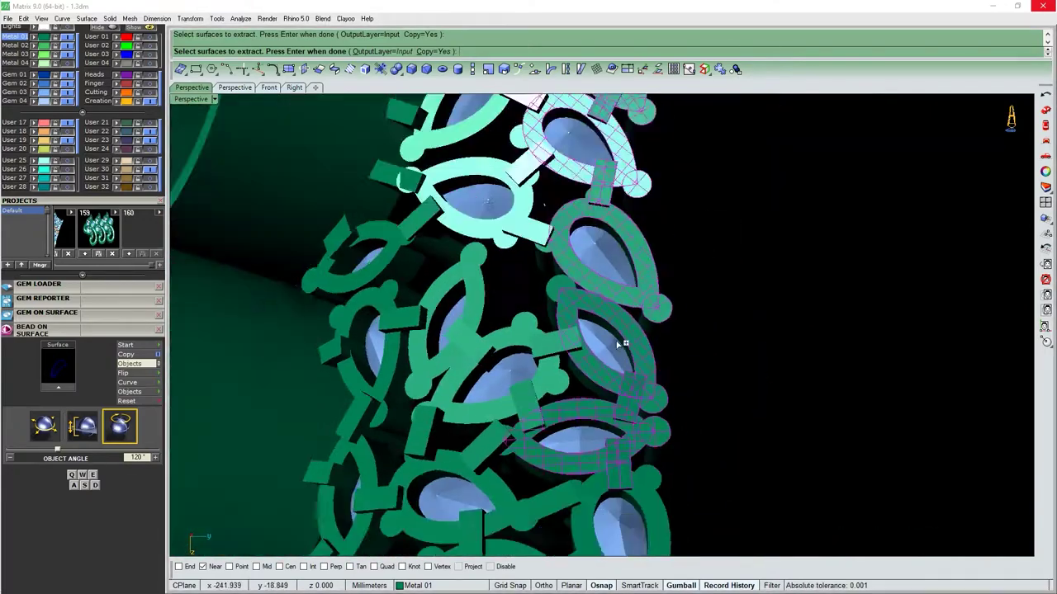
pyautogui.click(556, 327)
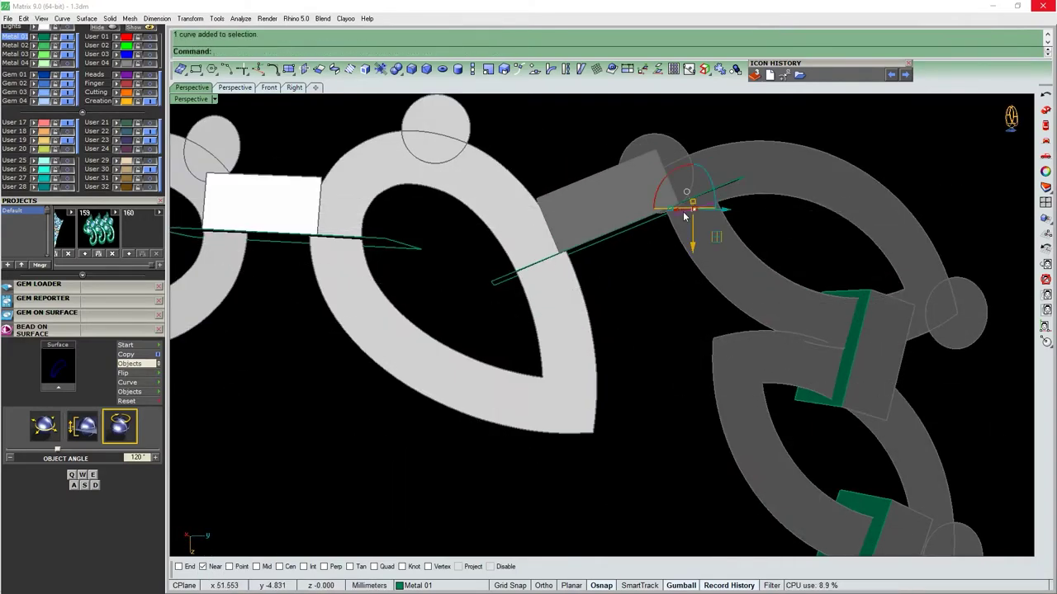
pyautogui.hotkey('ctrl', 'a')
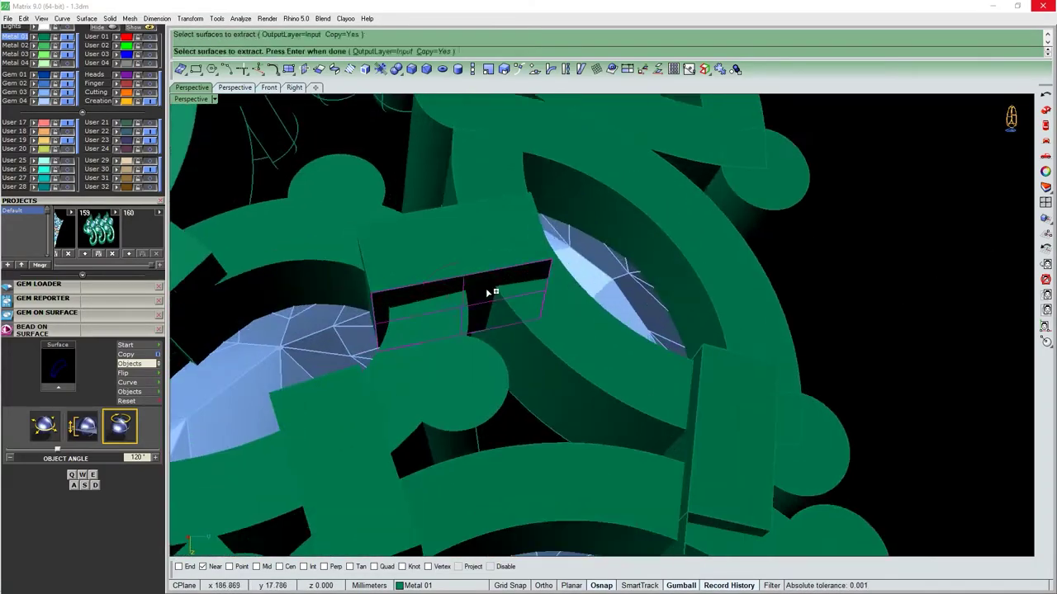
# Hide the selected bar surfaces and unlock the 108 locked objects.
pyautogui.hotkey('ctrl', 'h')
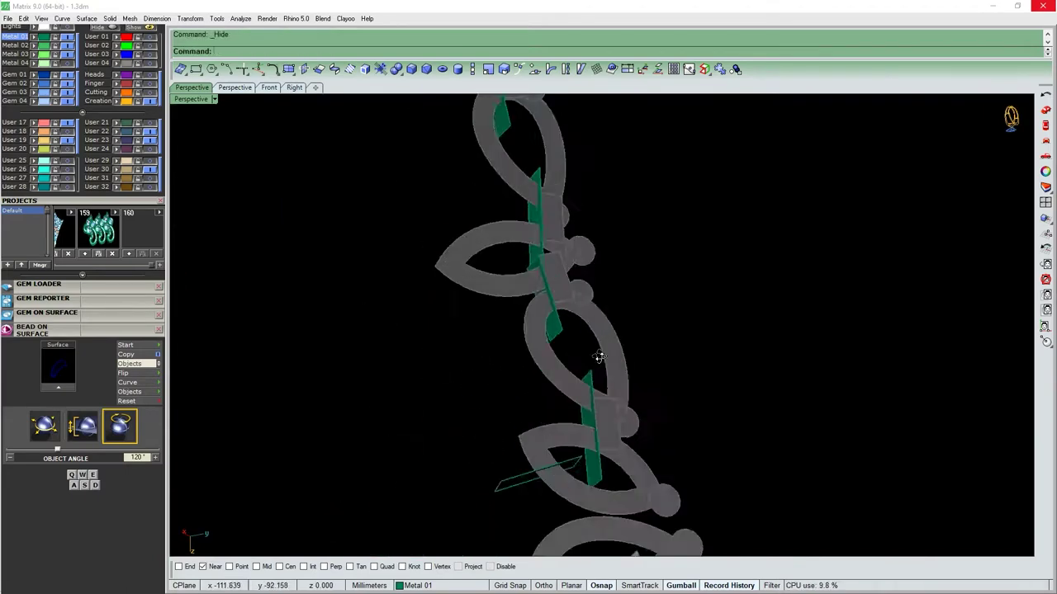
pyautogui.click(538, 296)
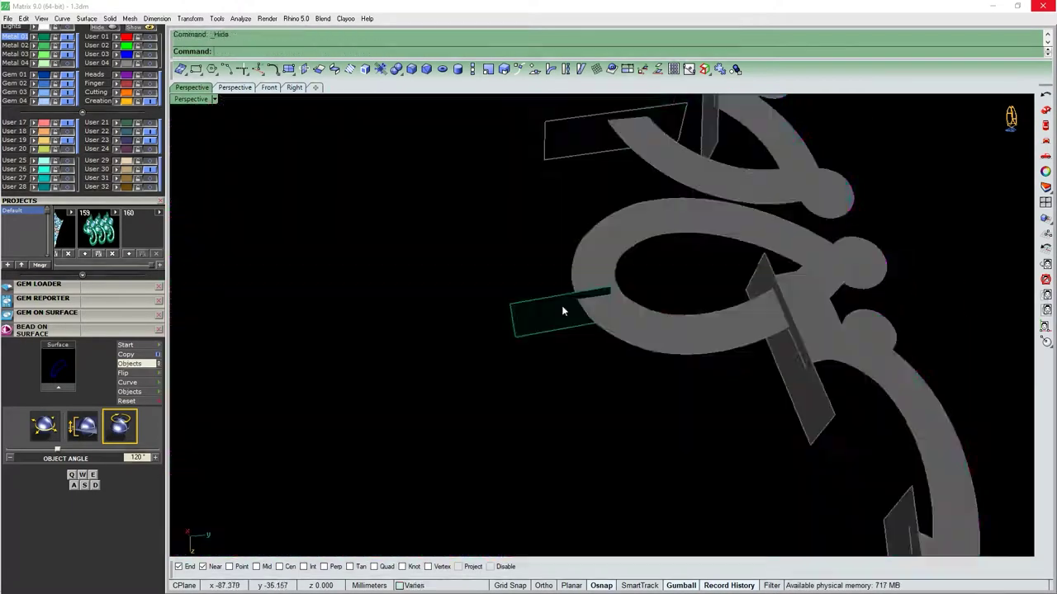
pyautogui.middleClick(561, 306)
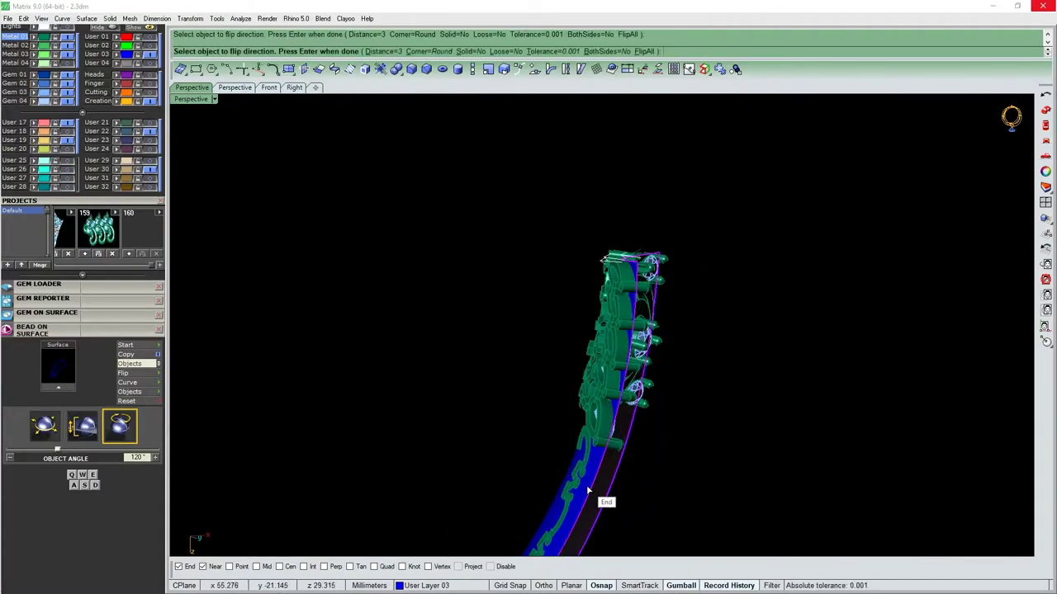
# Orbit to face the pendant, then switch to the Right view.
pyautogui.moveTo(750, 246); pyautogui.dragTo(624, 217, button='right')
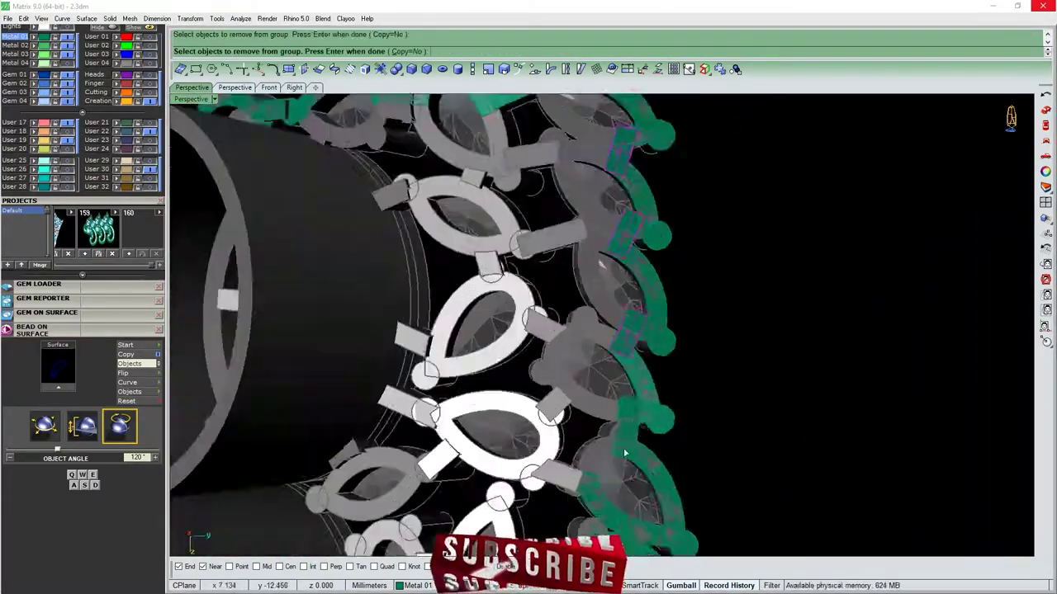
pyautogui.scroll(3, 477, 410)
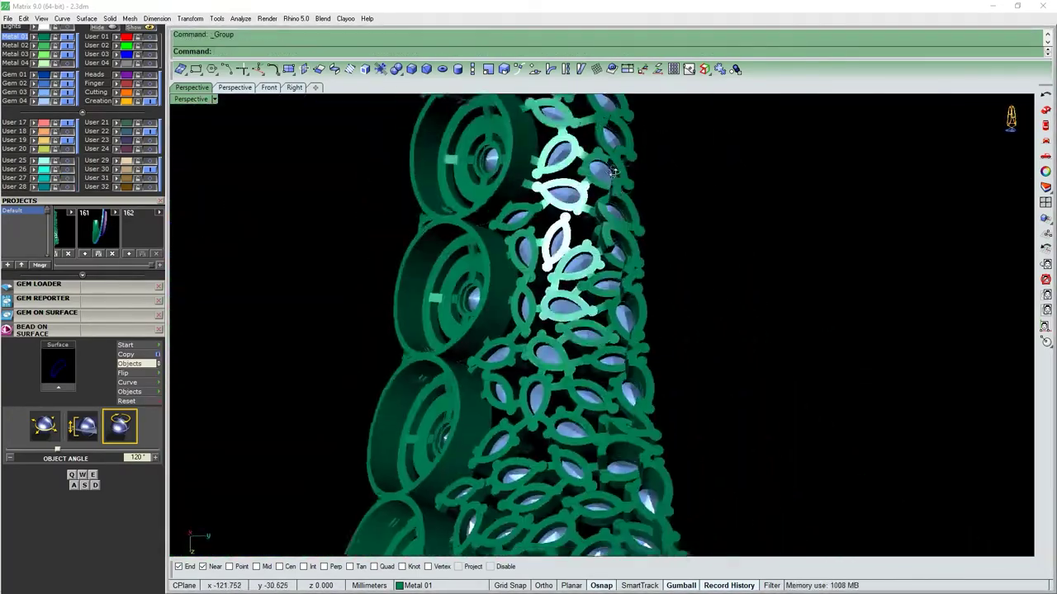
pyautogui.hotkey('ctrl', 'F3')
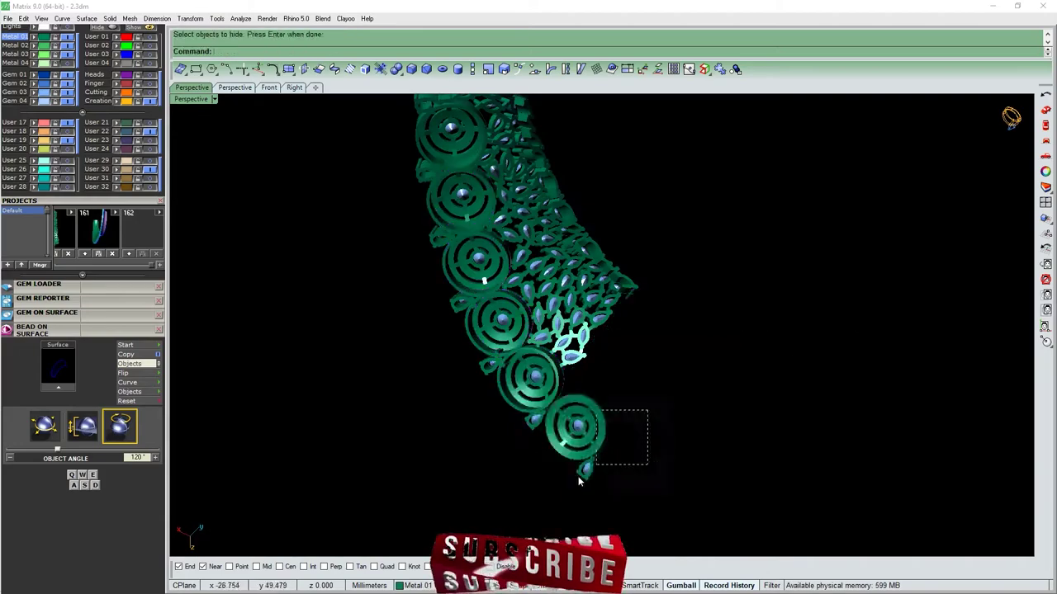
# Select the leaf setting cluster and round discs, deleting then undoing the disc removal.
pyautogui.moveTo(709, 478); pyautogui.dragTo(677, 388, button='right')
pyautogui.moveTo(677, 388); pyautogui.dragTo(627, 307)
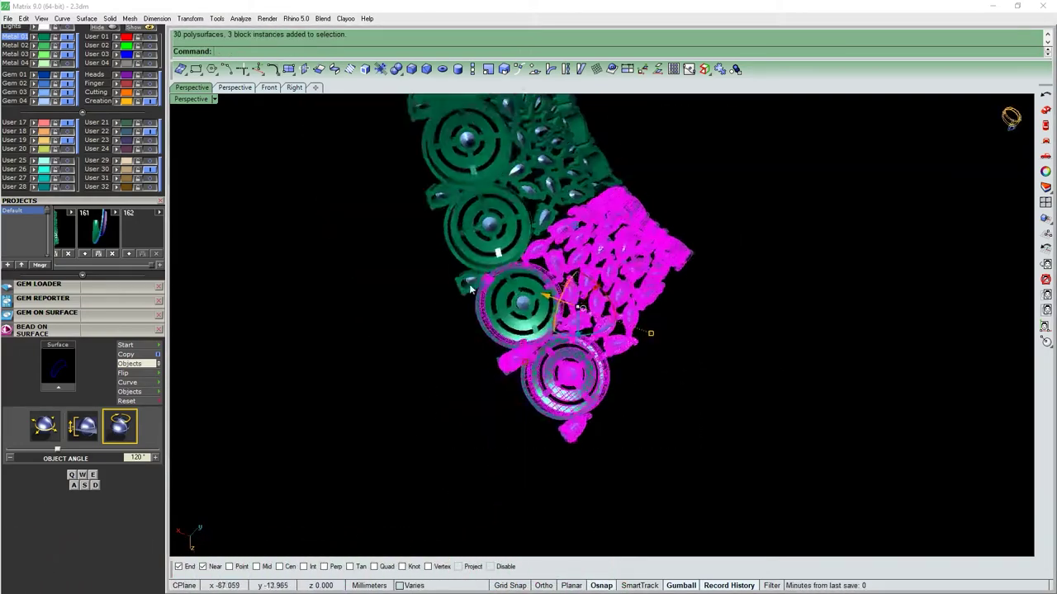
pyautogui.scroll(5, 708, 292)
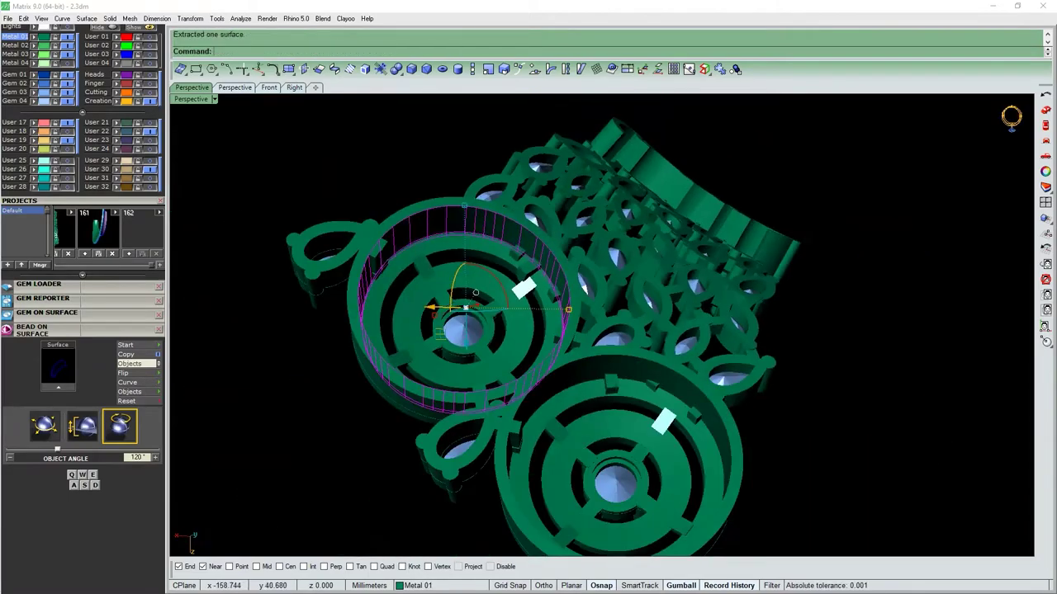
pyautogui.moveTo(707, 291); pyautogui.dragTo(421, 292, button='right')
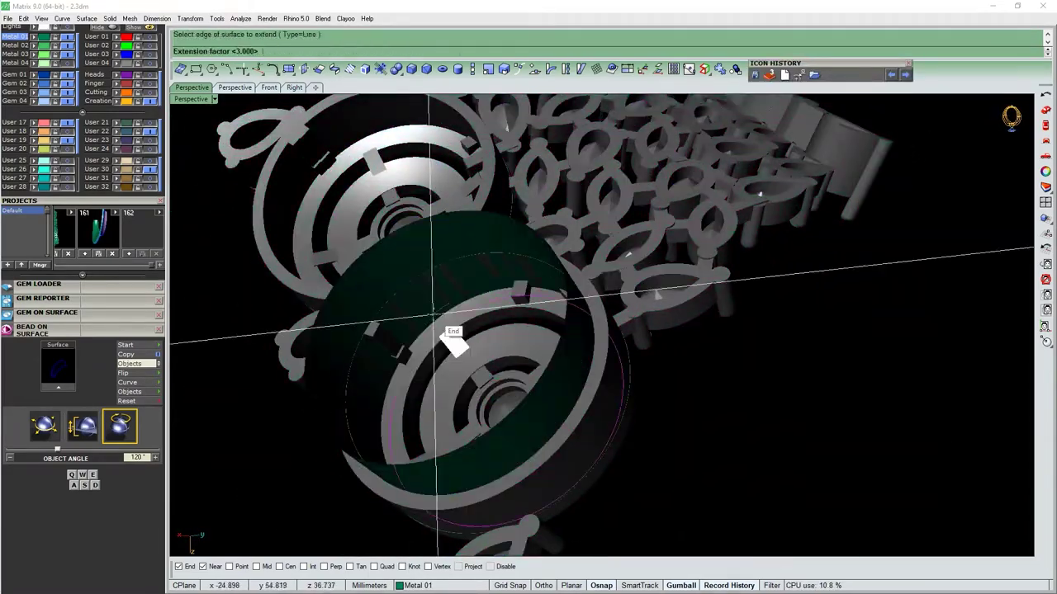
pyautogui.moveTo(453, 338)
pyautogui.mouseDown(button='right')
pyautogui.moveTo(640, 316)
pyautogui.moveTo(662, 337)
pyautogui.mouseUp(button='right')
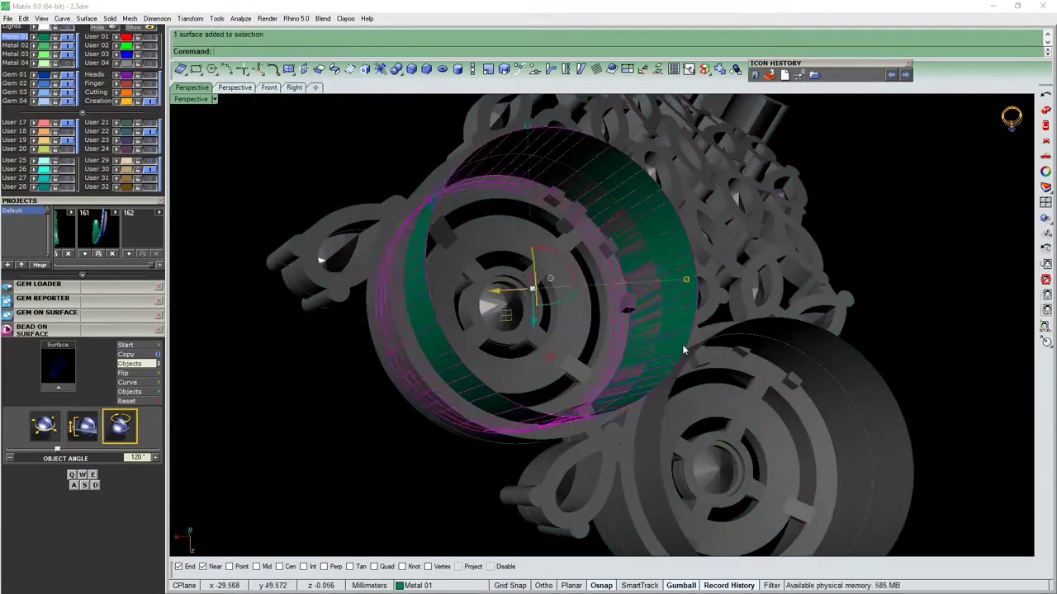
pyautogui.write('F')
pyautogui.press('Delete')
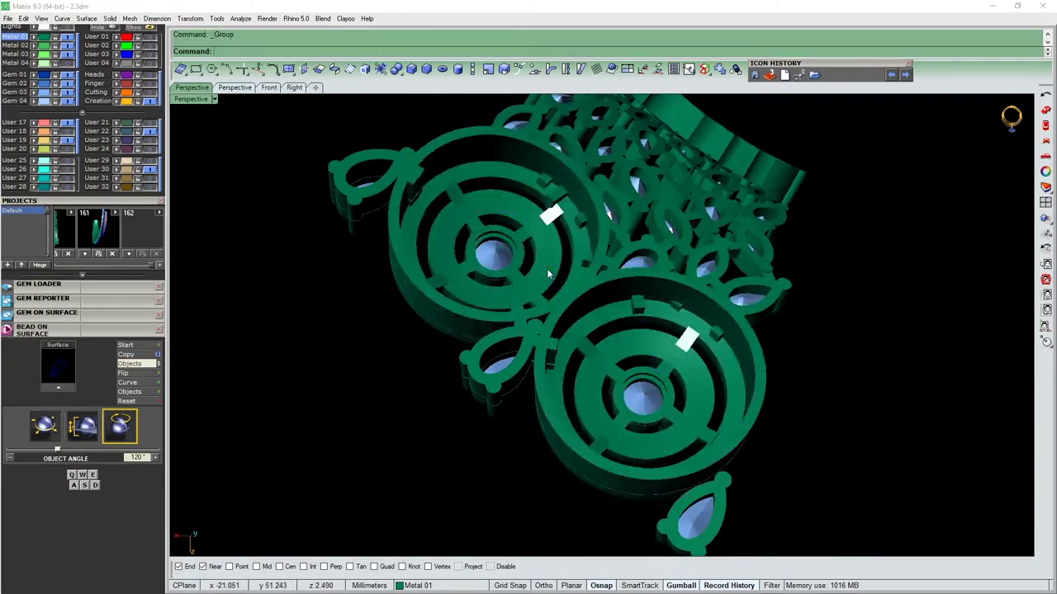
pyautogui.hotkey('ctrl', 'z')
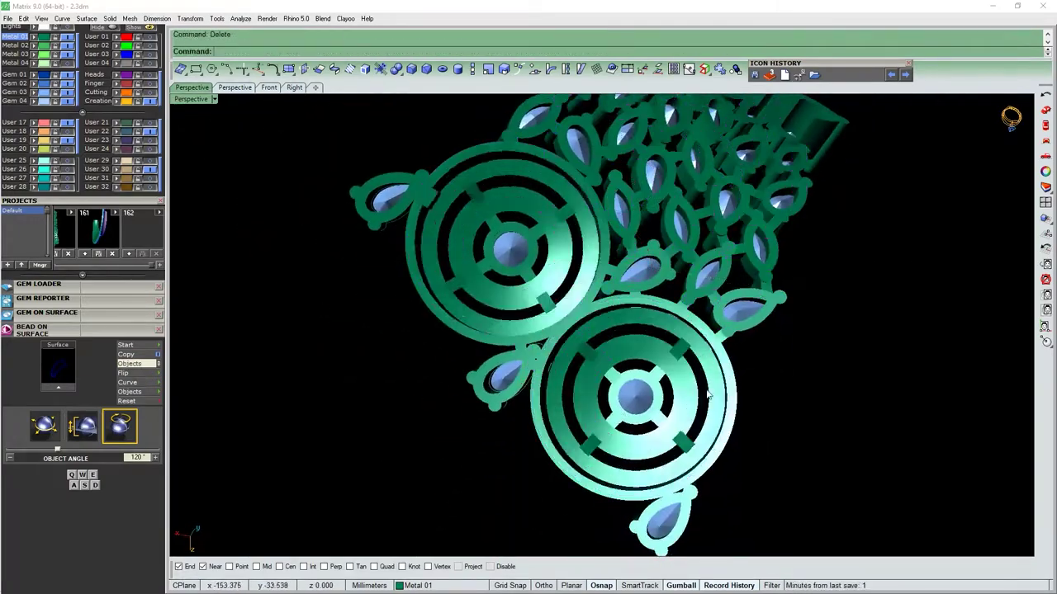
# Select both ringed discs and finish the surface offset.
pyautogui.click(532, 312)
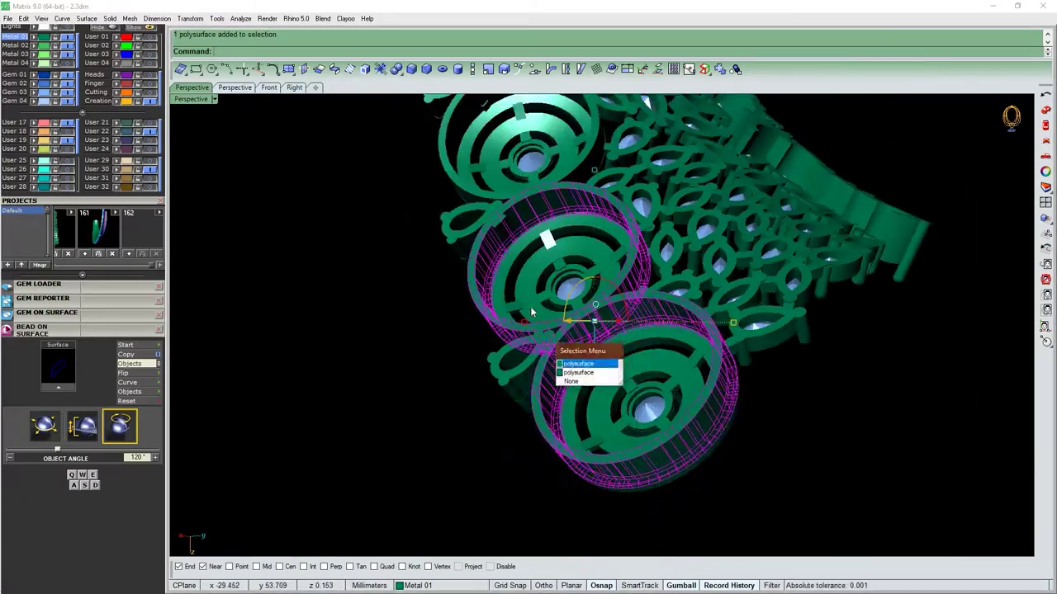
pyautogui.scroll(-5, 500, 209)
pyautogui.scroll(5, 635, 246)
pyautogui.hotkey('ctrl', 'a')
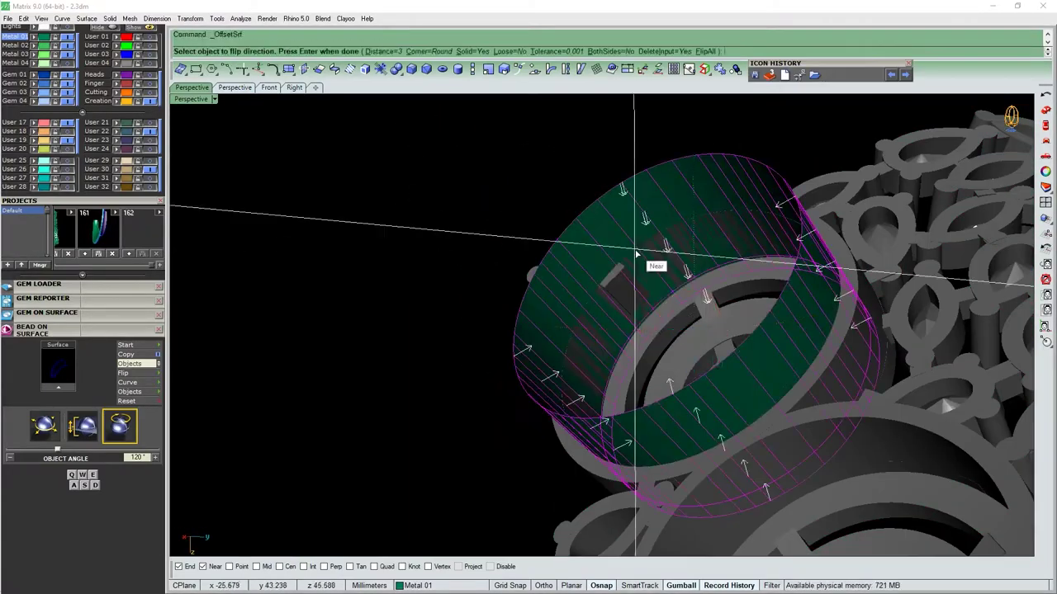
pyautogui.press('Return')
# Zoom to the disc assembly and delete the unwanted ring surface.
pyautogui.write('Z')
pyautogui.click(555, 264)
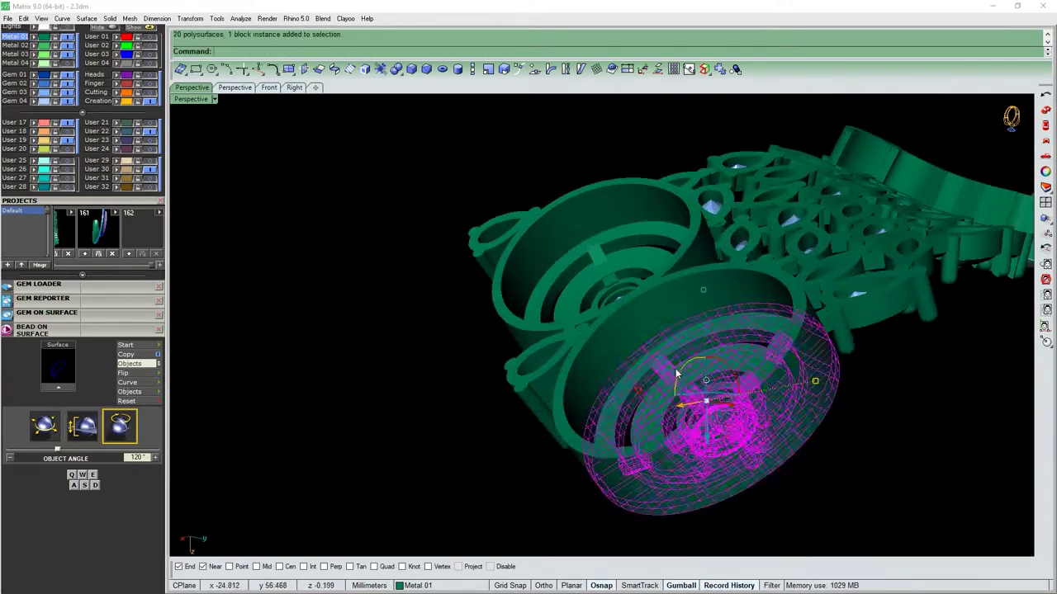
pyautogui.scroll(-5, 555, 264)
pyautogui.moveTo(528, 314); pyautogui.dragTo(465, 344, button='right')
pyautogui.scroll(-3, 629, 352)
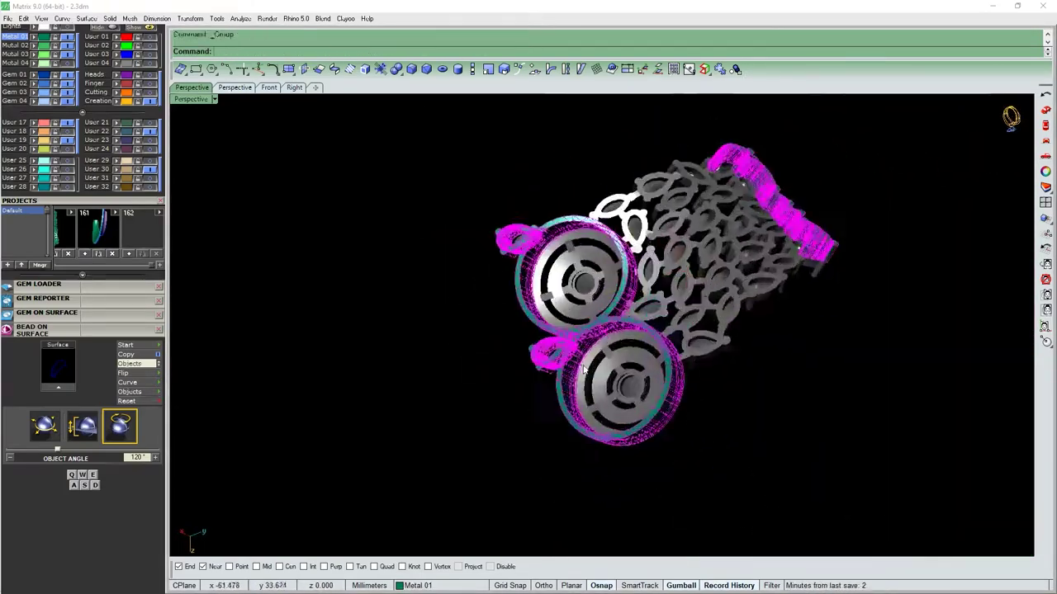
pyautogui.scroll(3, 583, 372)
pyautogui.scroll(5, 594, 412)
pyautogui.scroll(-3, 660, 413)
pyautogui.scroll(-2, 652, 339)
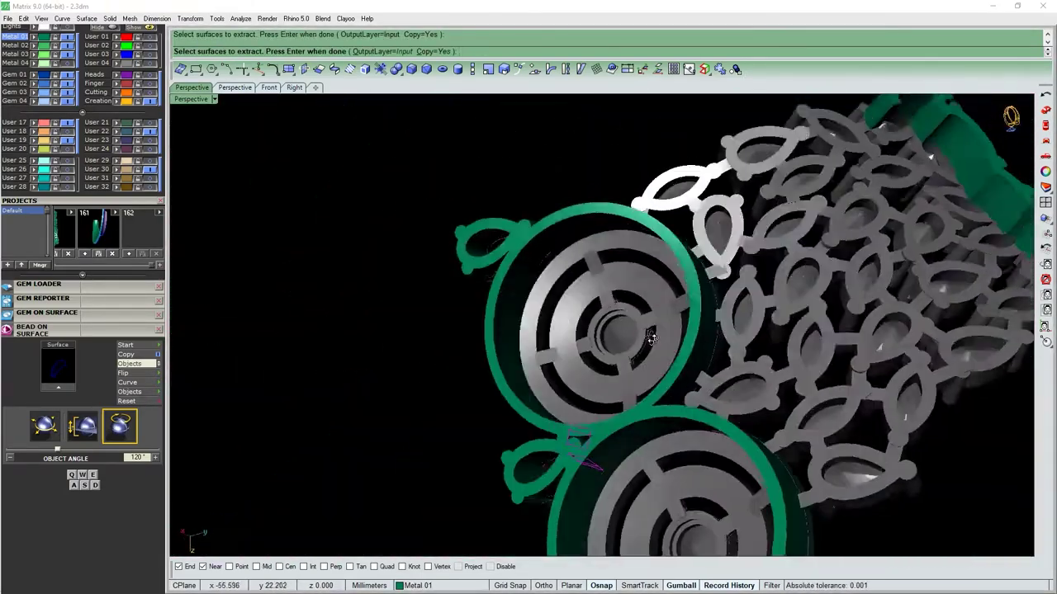
pyautogui.scroll(-5, 652, 339)
pyautogui.moveTo(578, 330); pyautogui.dragTo(462, 314, button='right')
pyautogui.scroll(6, 429, 289)
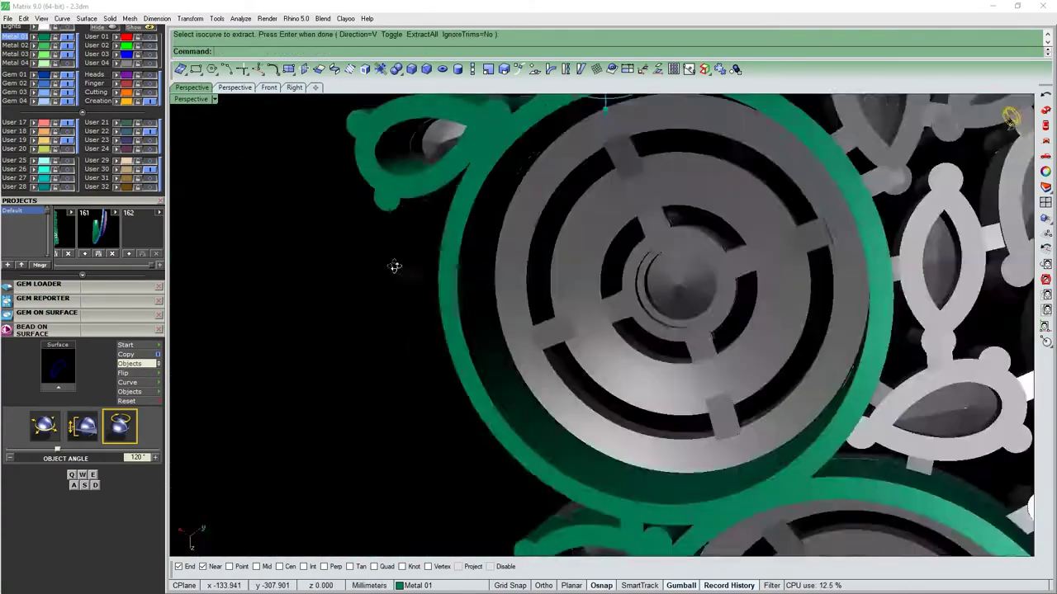
pyautogui.moveTo(395, 266); pyautogui.dragTo(609, 254, button='right')
pyautogui.click(609, 254)
pyautogui.press('Delete')
# Finish extending the surface at the ring junction.
pyautogui.scroll(3, 674, 255)
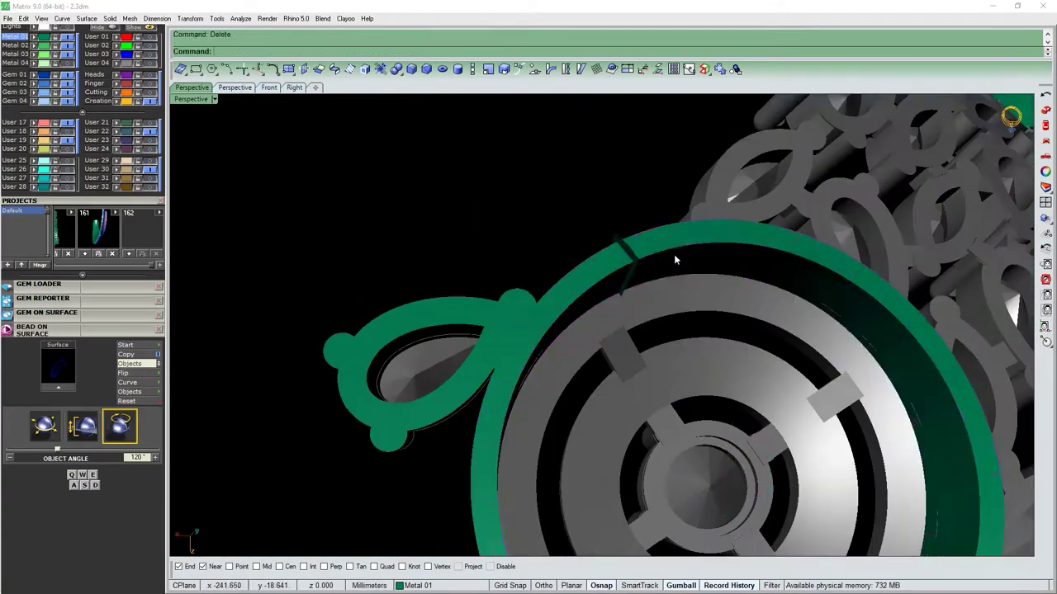
pyautogui.scroll(-3, 627, 264)
pyautogui.scroll(4, 557, 451)
pyautogui.moveTo(603, 282)
pyautogui.mouseDown(button='right')
pyautogui.moveTo(556, 451)
pyautogui.moveTo(603, 427)
pyautogui.moveTo(566, 349)
pyautogui.moveTo(745, 423)
pyautogui.moveTo(884, 355)
pyautogui.moveTo(792, 429)
pyautogui.mouseUp(button='right')
pyautogui.press('Return')
# Split the two grey rings with the selected cutting curves.
pyautogui.scroll(-3, 577, 362)
pyautogui.scroll(5, 746, 418)
pyautogui.scroll(2, 793, 429)
pyautogui.click(896, 403)
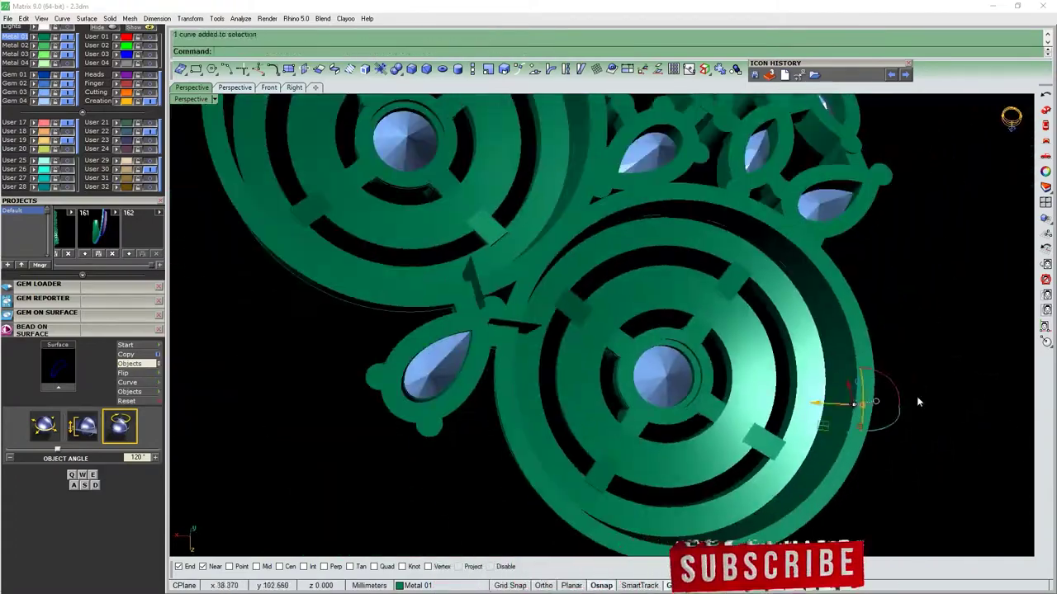
pyautogui.moveTo(916, 402)
pyautogui.mouseDown(button='right')
pyautogui.moveTo(751, 366)
pyautogui.moveTo(510, 281)
pyautogui.mouseUp(button='right')
pyautogui.write('P')
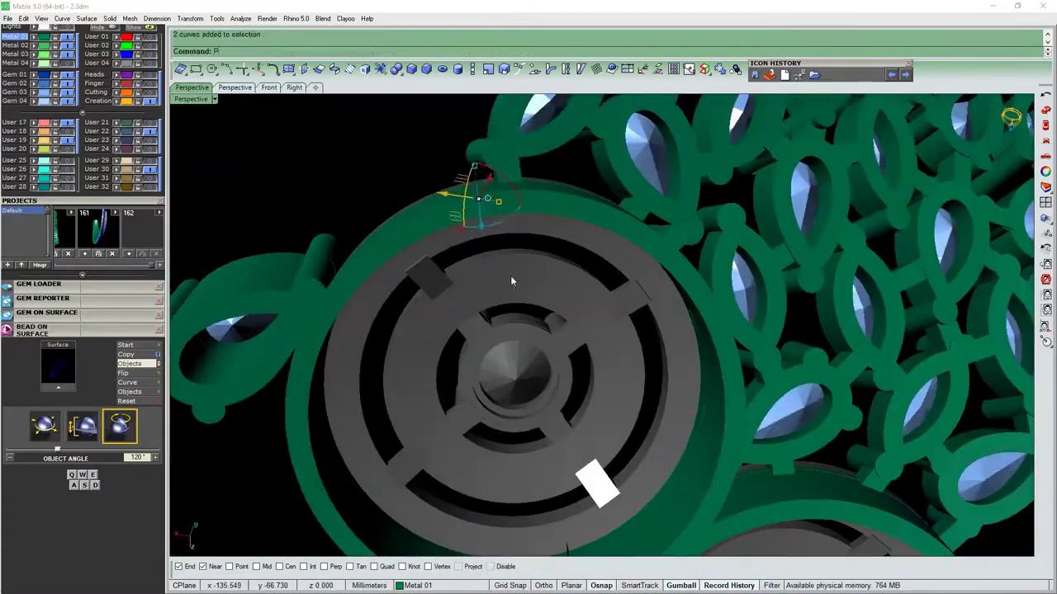
pyautogui.press('Return')
pyautogui.scroll(-3, 510, 281)
pyautogui.moveTo(772, 450); pyautogui.dragTo(568, 382, button='right')
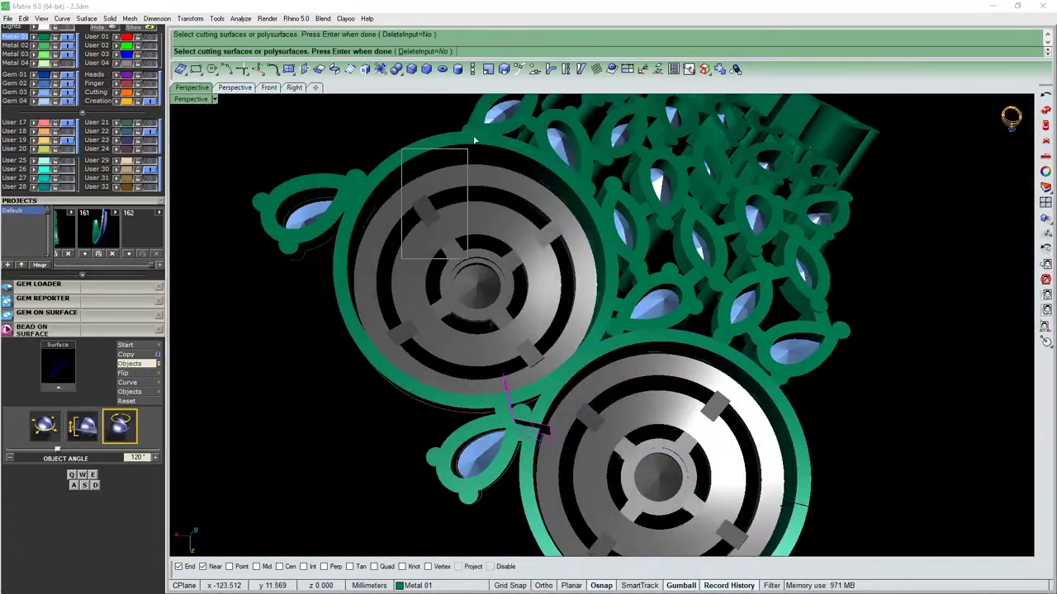
pyautogui.press('Return')
# Pick a split ring piece, lock the other objects, then unlock everything again.
pyautogui.scroll(-3, 669, 437)
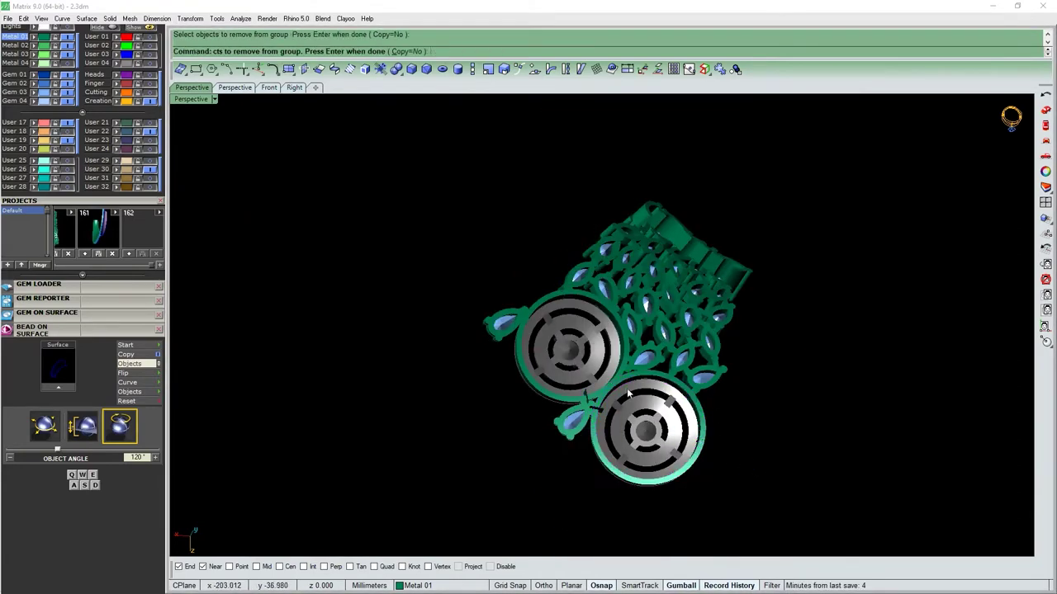
pyautogui.scroll(2, 628, 395)
pyautogui.moveTo(627, 395); pyautogui.dragTo(532, 362, button='right')
pyautogui.scroll(3, 532, 363)
pyautogui.click(490, 354)
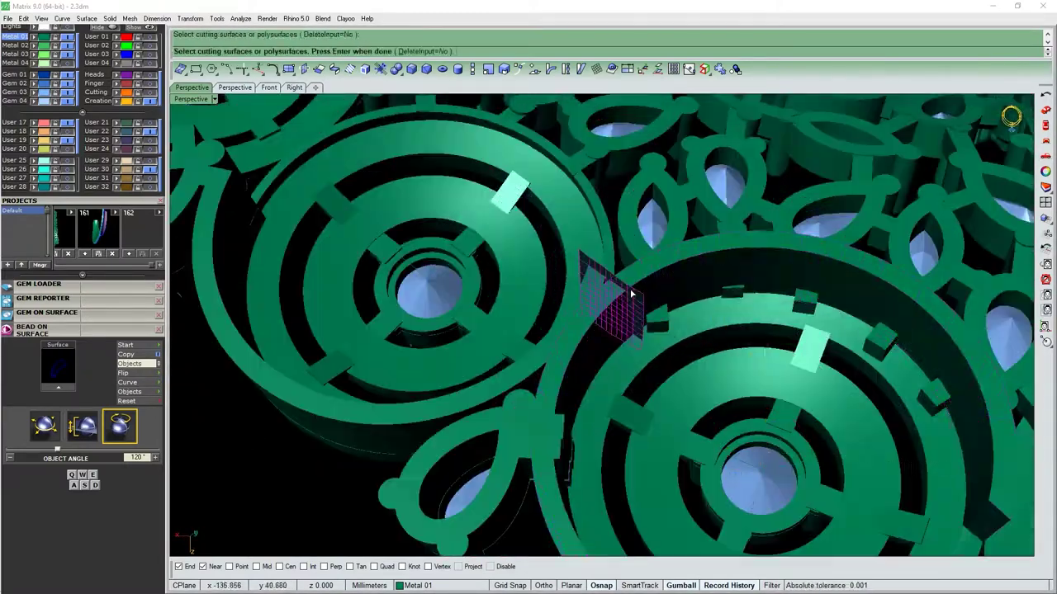
pyautogui.middleClick(640, 317)
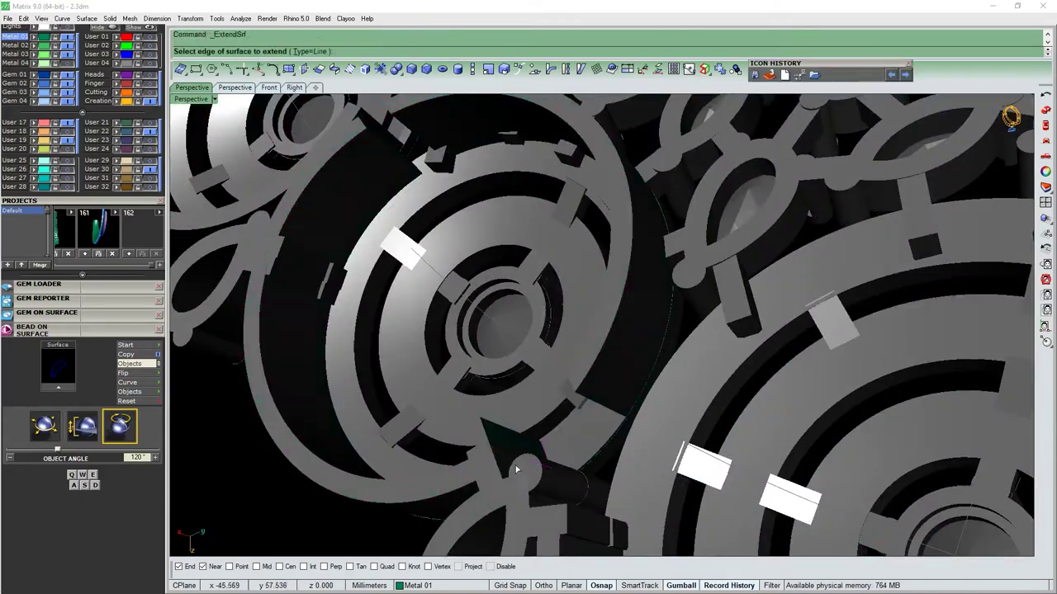
pyautogui.hotkey('ctrl', 'alt', 'l')
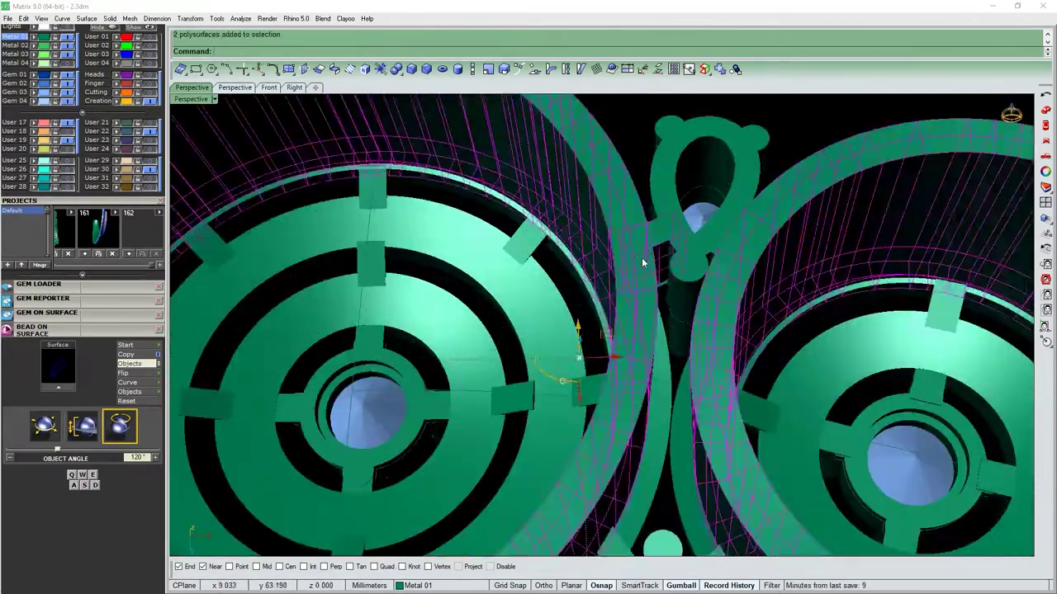
# Subtract the extended cutter from the ring discs, then unlock all objects with UU.
pyautogui.middleClick(641, 276)
pyautogui.click(649, 308)
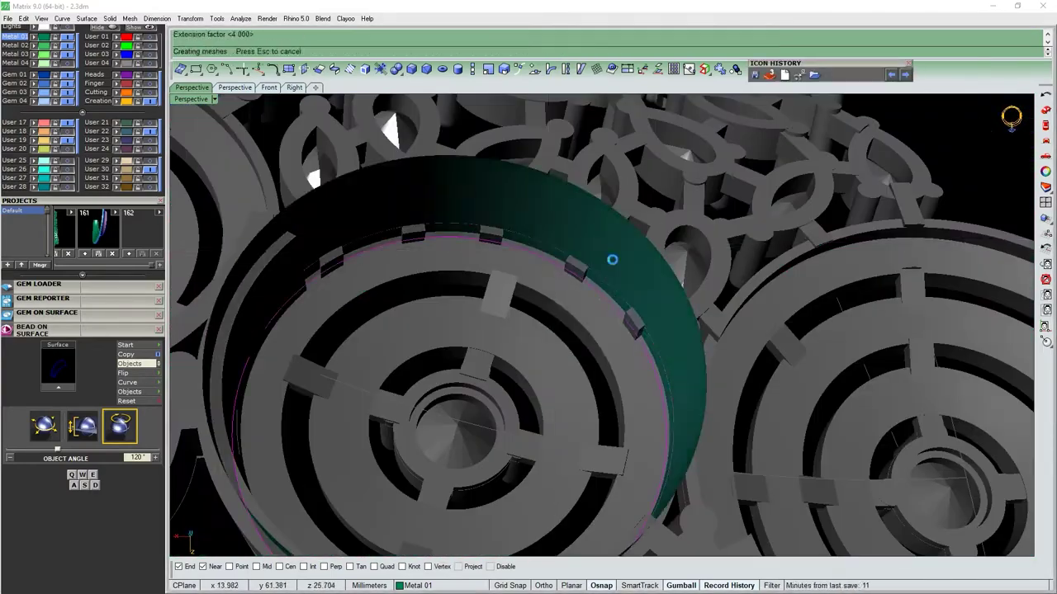
pyautogui.write('UU')
pyautogui.press('Return')
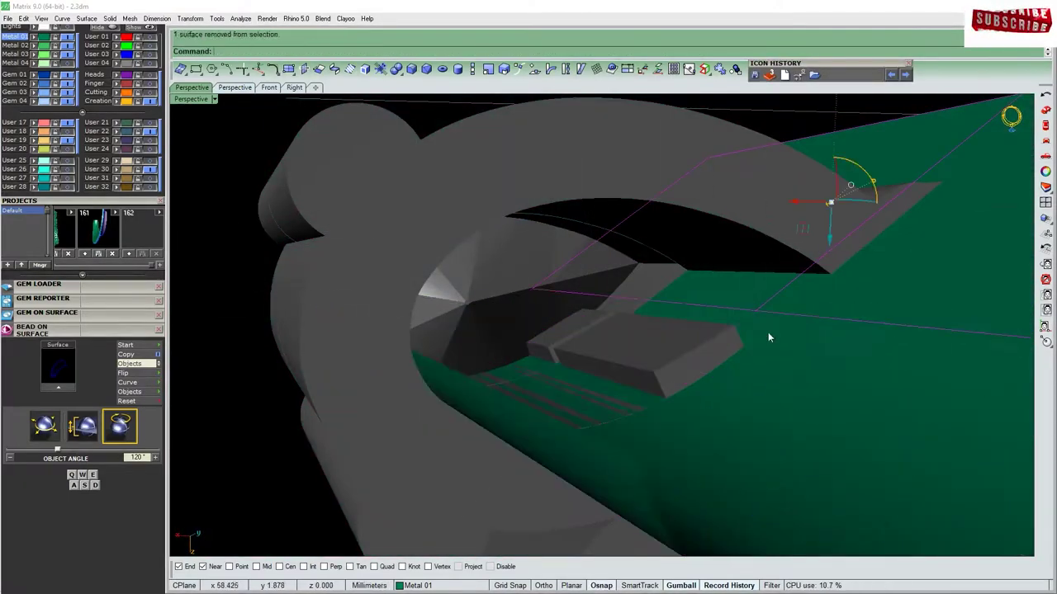
# Unlock everything, then lock all objects except the selected ring frame.
pyautogui.hotkey('ctrl', 'alt', 'l')
pyautogui.click(587, 337)
pyautogui.write('B')
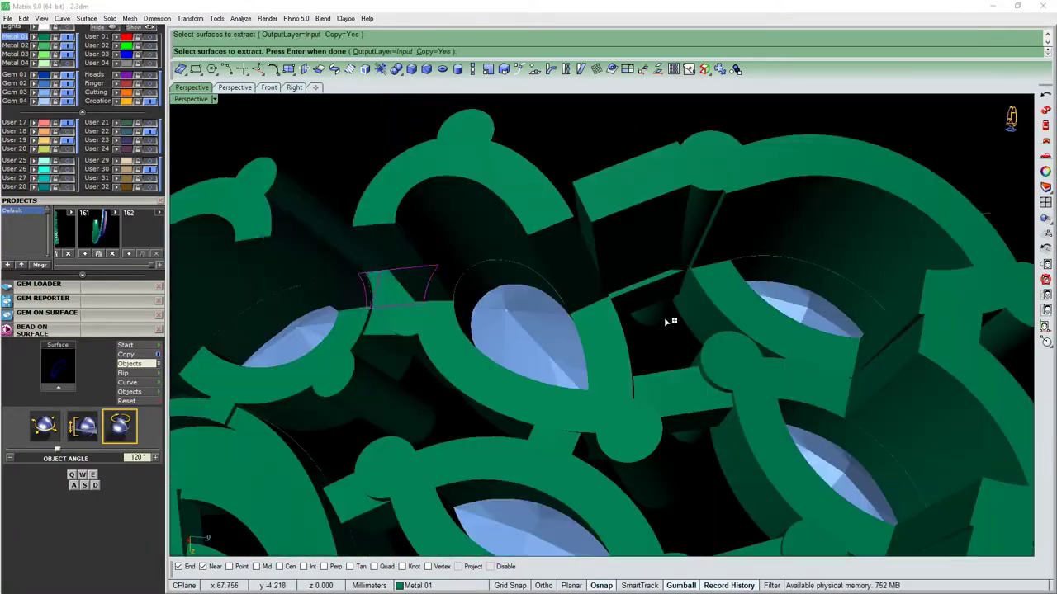
pyautogui.write('Lock')
pyautogui.press('Return')
# Extract the frame's side faces with ES and delete them.
pyautogui.write('ES')
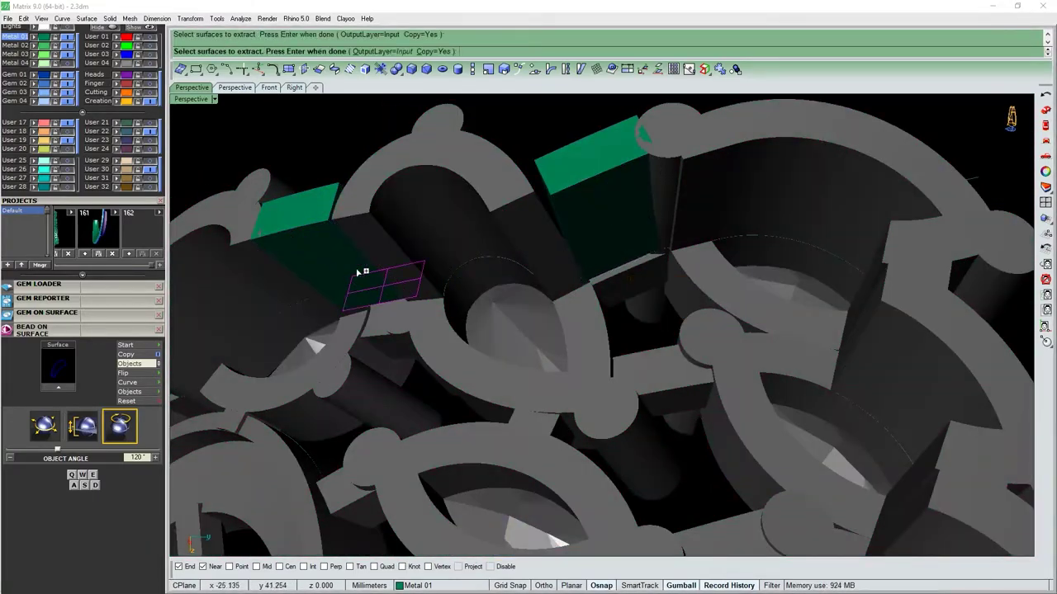
pyautogui.press('Return')
pyautogui.write('D')
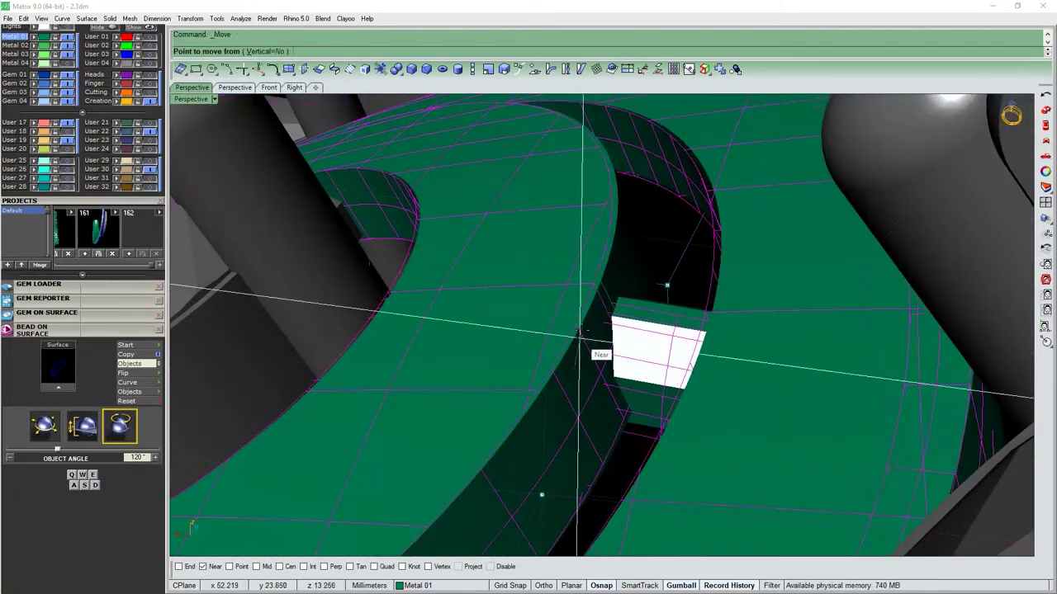
# Pick the point that sets the small tab in its new spot.
pyautogui.click(581, 335)
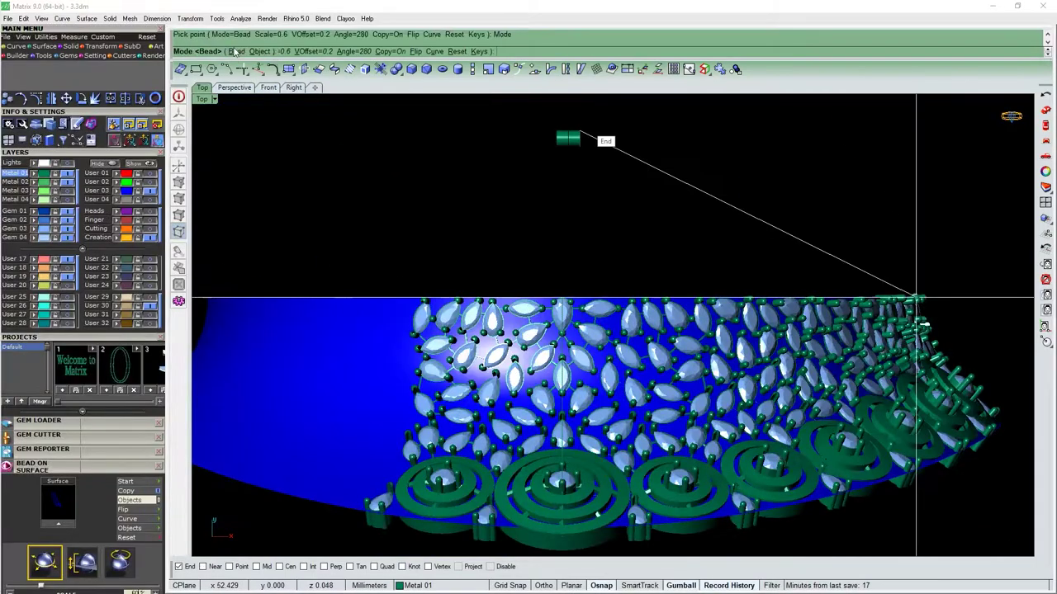
# Switch to Perspective, zoom and orbit in, and select the small cylinder connecting the frames.
pyautogui.click(203, 98)
pyautogui.scroll(5, 617, 405)
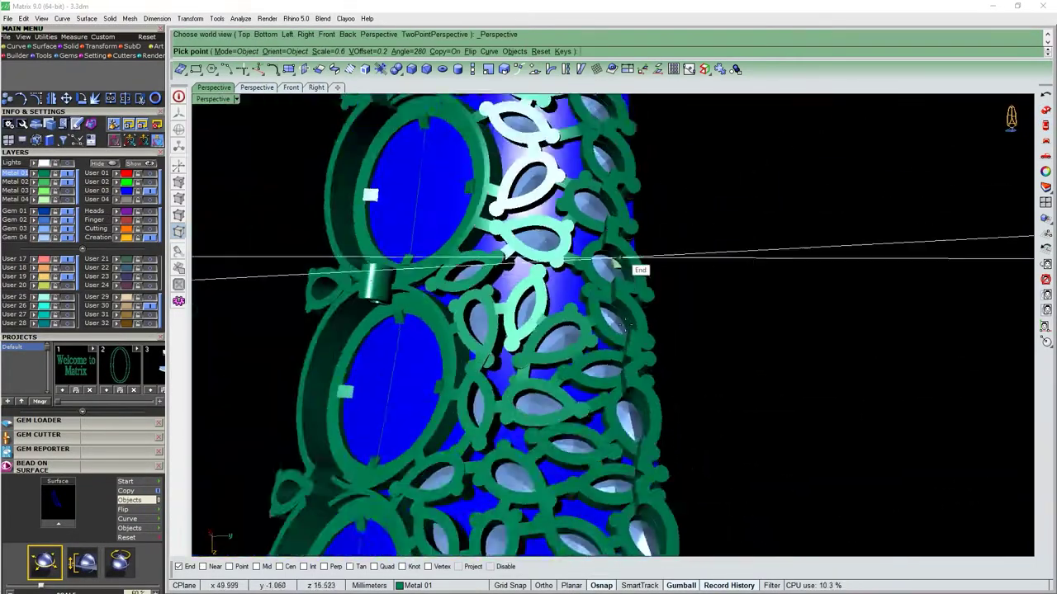
pyautogui.scroll(3, 618, 401)
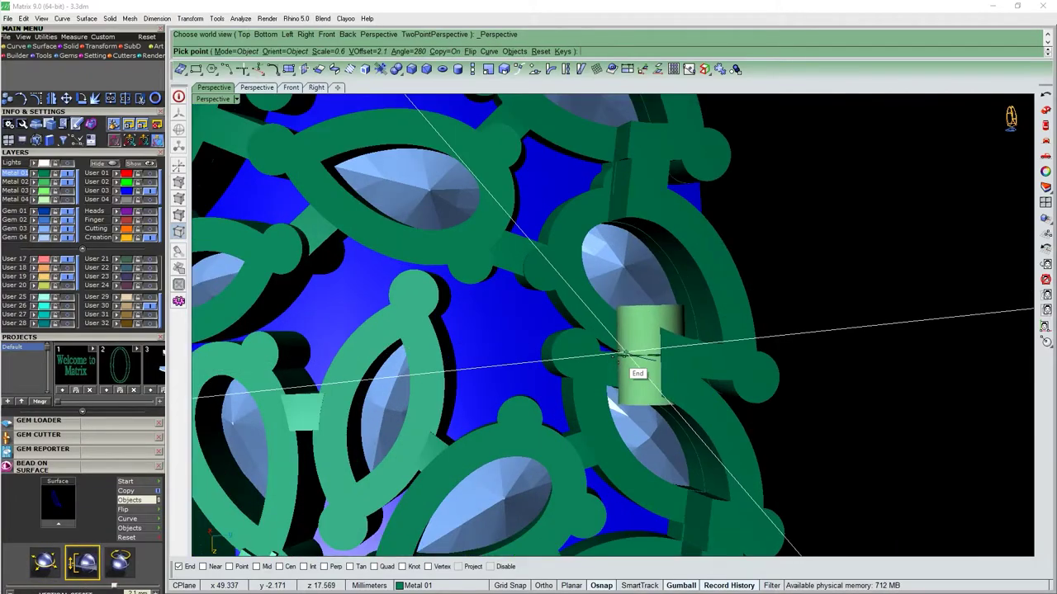
pyautogui.moveTo(627, 353); pyautogui.dragTo(665, 240, button='right')
pyautogui.click(665, 240)
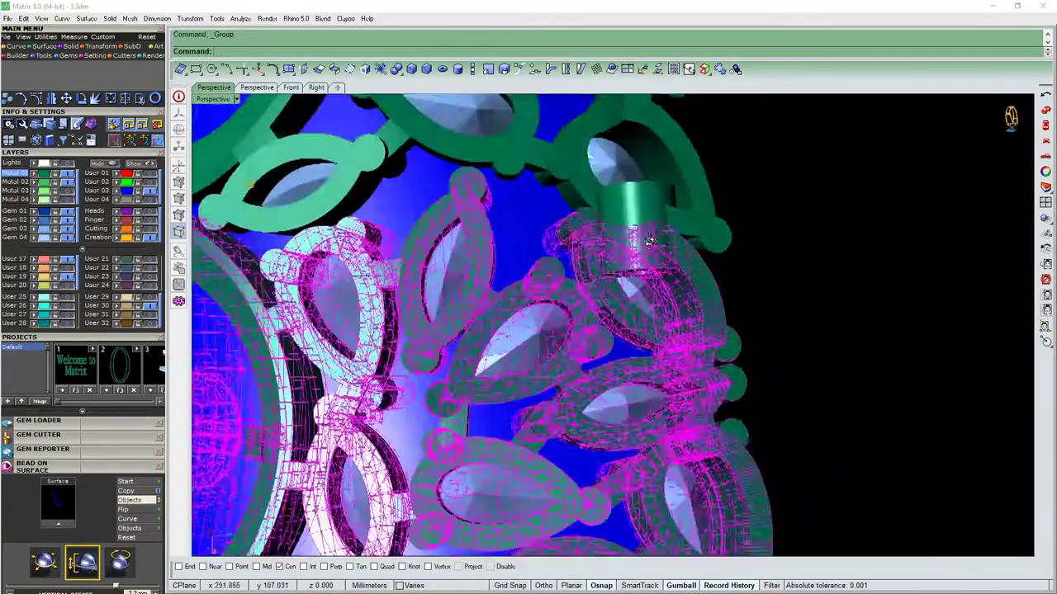
pyautogui.click(667, 235)
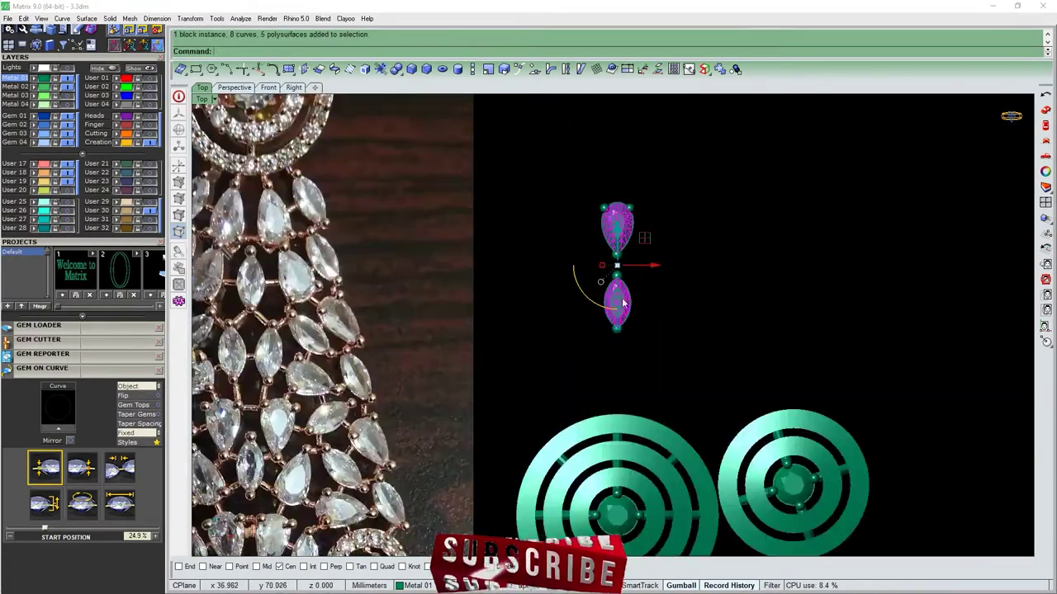
# Select the upper pear gem and undo its accidental move.
pyautogui.click(615, 240)
pyautogui.moveTo(623, 245); pyautogui.dragTo(552, 311)
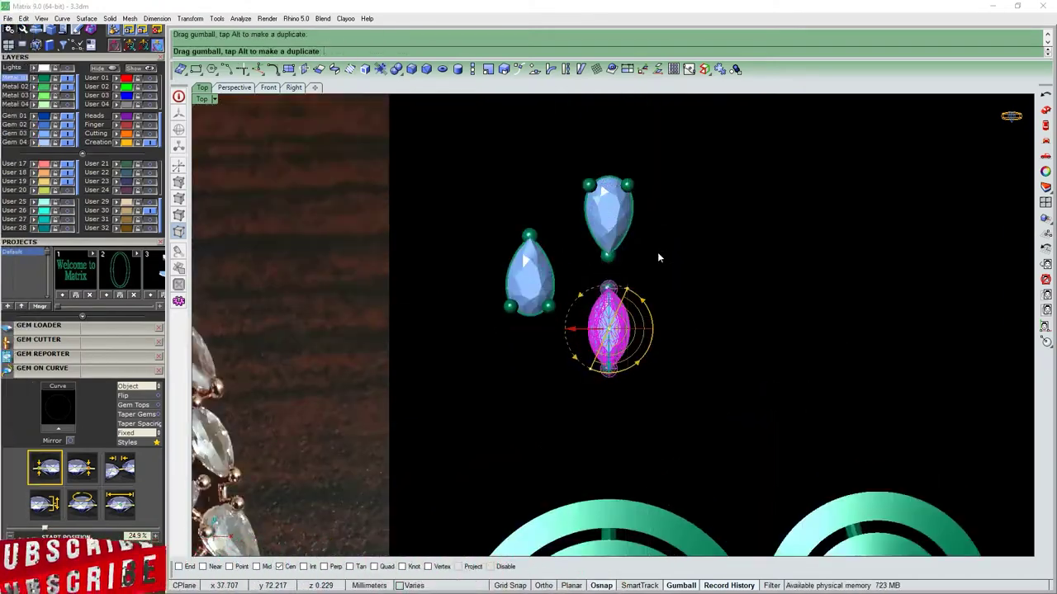
pyautogui.hotkey('ctrl', 'z')
pyautogui.scroll(-2, 658, 257)
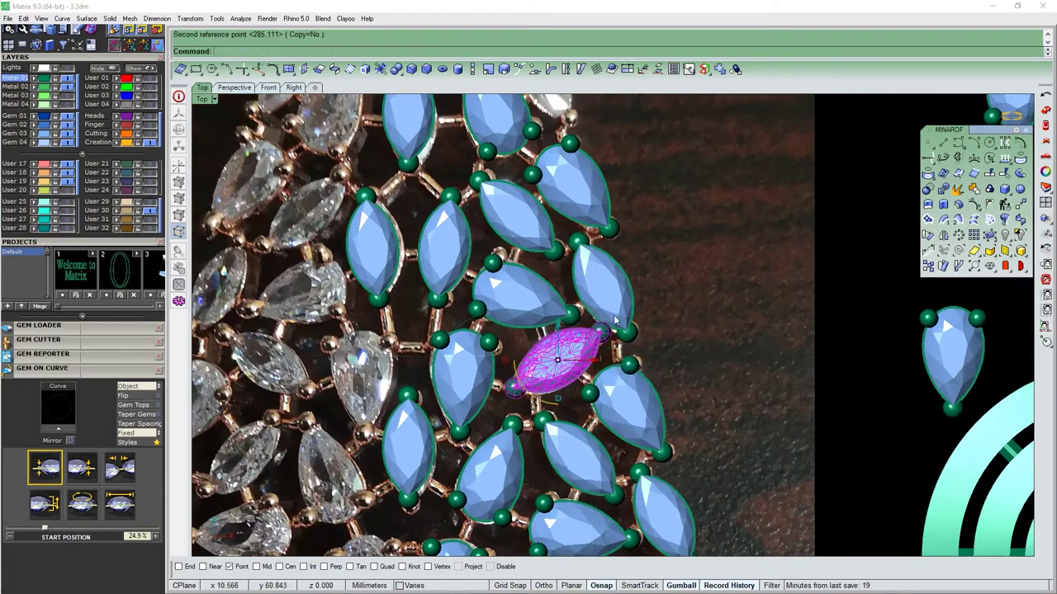
pyautogui.scroll(-2, 615, 320)
pyautogui.scroll(1, 583, 342)
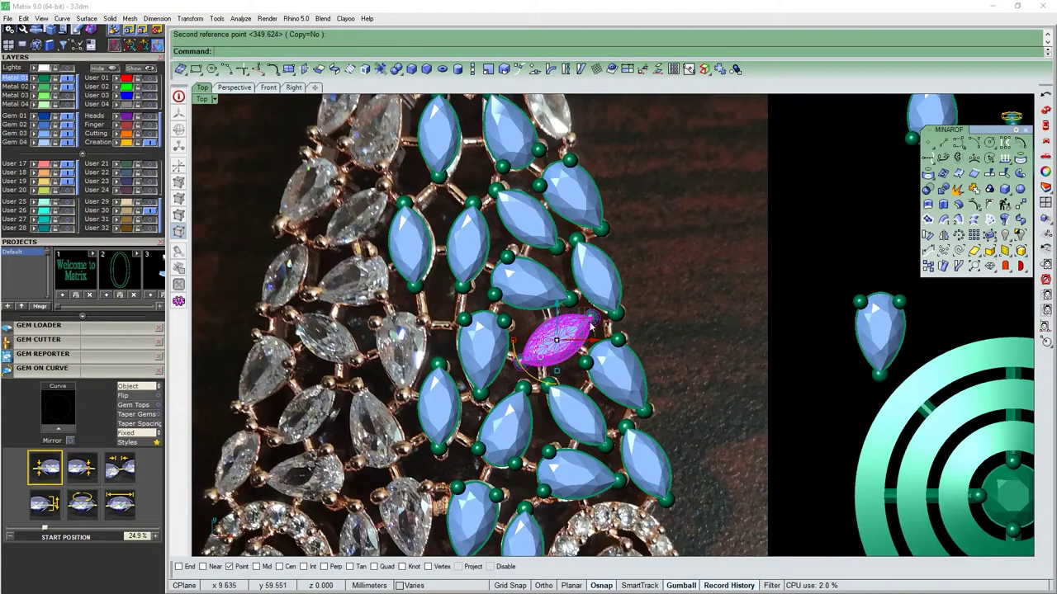
pyautogui.scroll(3, 591, 327)
pyautogui.scroll(1, 664, 360)
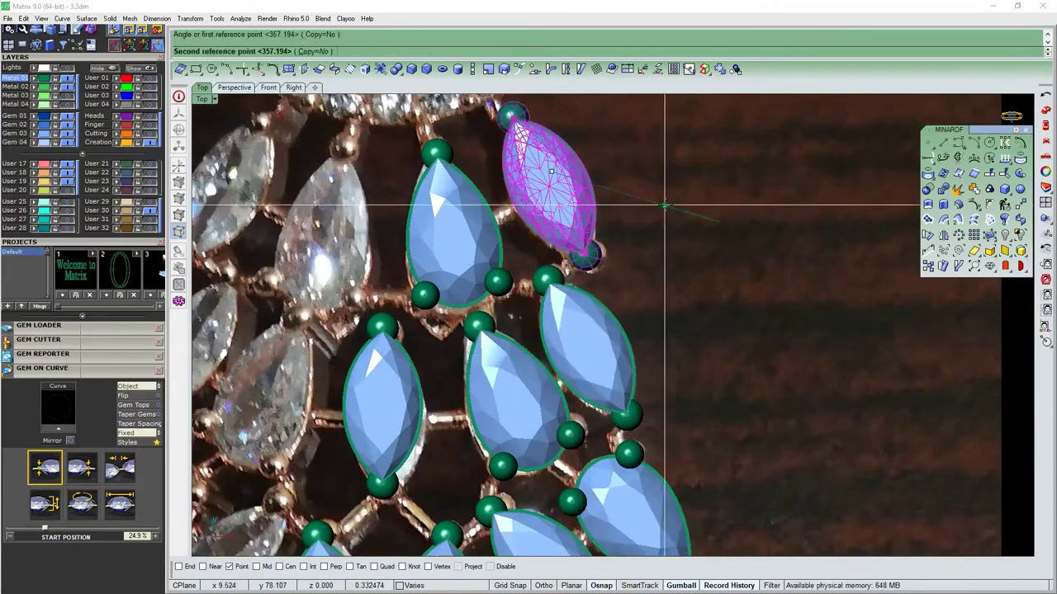
pyautogui.scroll(-3, 664, 205)
pyautogui.scroll(3, 577, 264)
# Drag the marquise gem onto its matching photo stone and confirm the placement.
pyautogui.moveTo(578, 262); pyautogui.dragTo(582, 266)
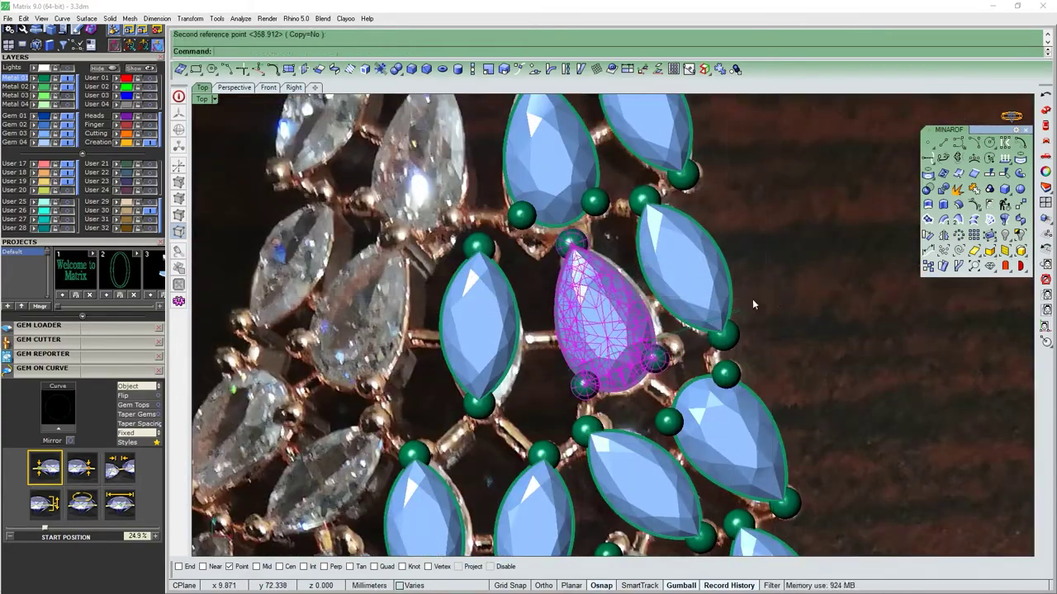
pyautogui.scroll(-3, 752, 304)
pyautogui.scroll(3, 707, 306)
pyautogui.scroll(2, 672, 292)
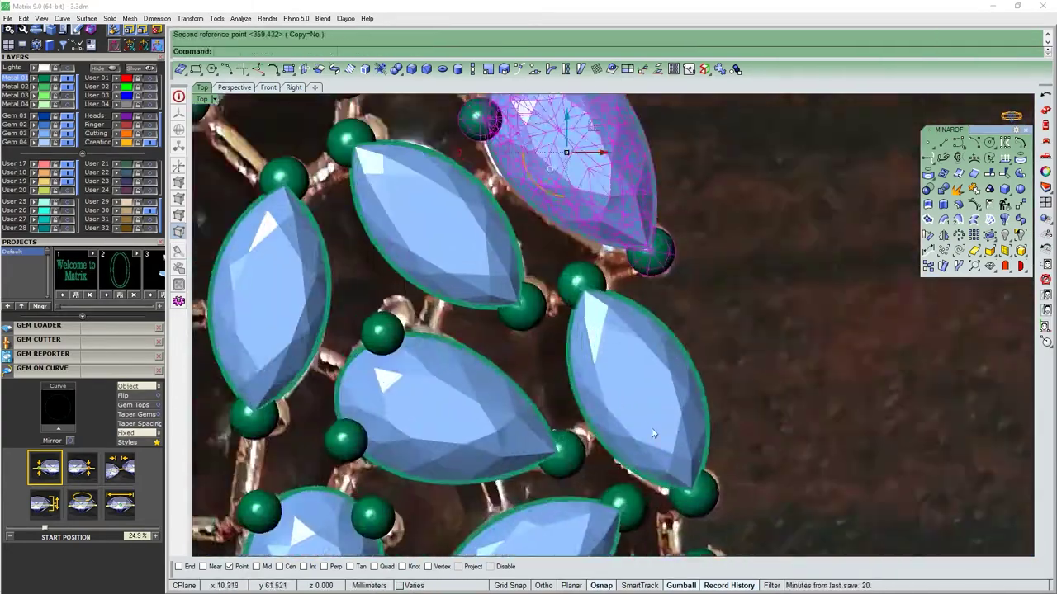
pyautogui.scroll(-3, 652, 433)
pyautogui.scroll(4, 685, 424)
pyautogui.scroll(-5, 702, 419)
pyautogui.press('Return')
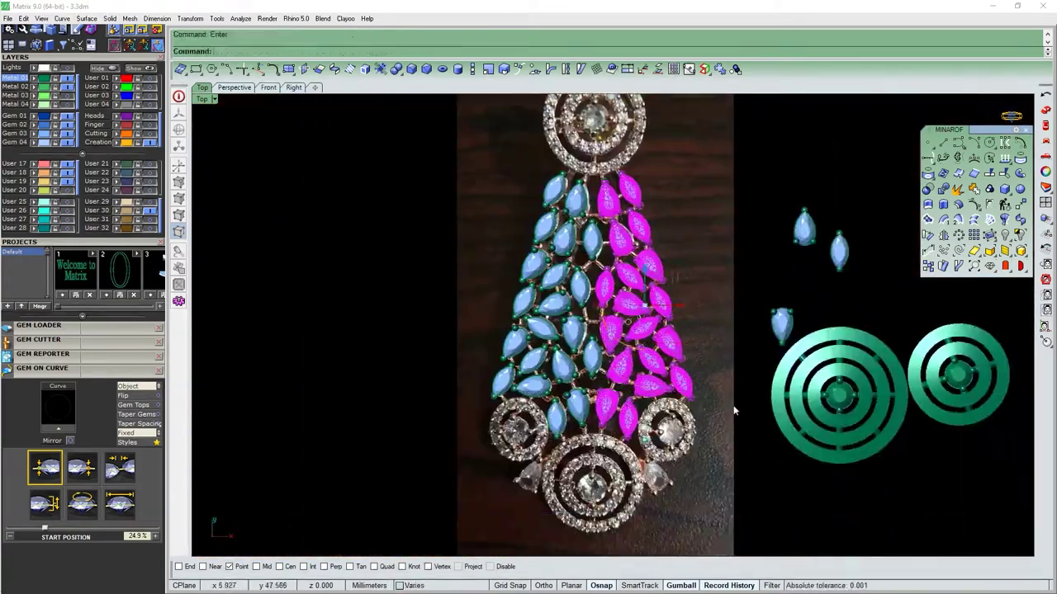
pyautogui.scroll(3, 621, 458)
pyautogui.scroll(3, 644, 446)
# Rotate the marquise gem and move the upper gems over the photo stones, undoing the last rotation.
pyautogui.scroll(-2, 706, 419)
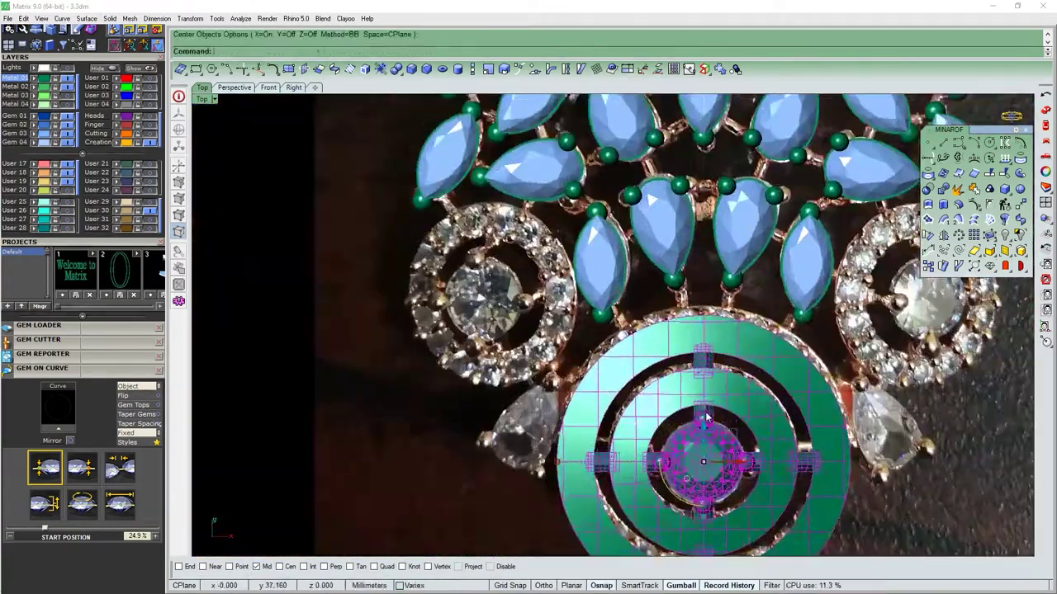
pyautogui.moveTo(712, 502)
pyautogui.mouseDown()
pyautogui.moveTo(850, 354)
pyautogui.moveTo(951, 402)
pyautogui.mouseUp()
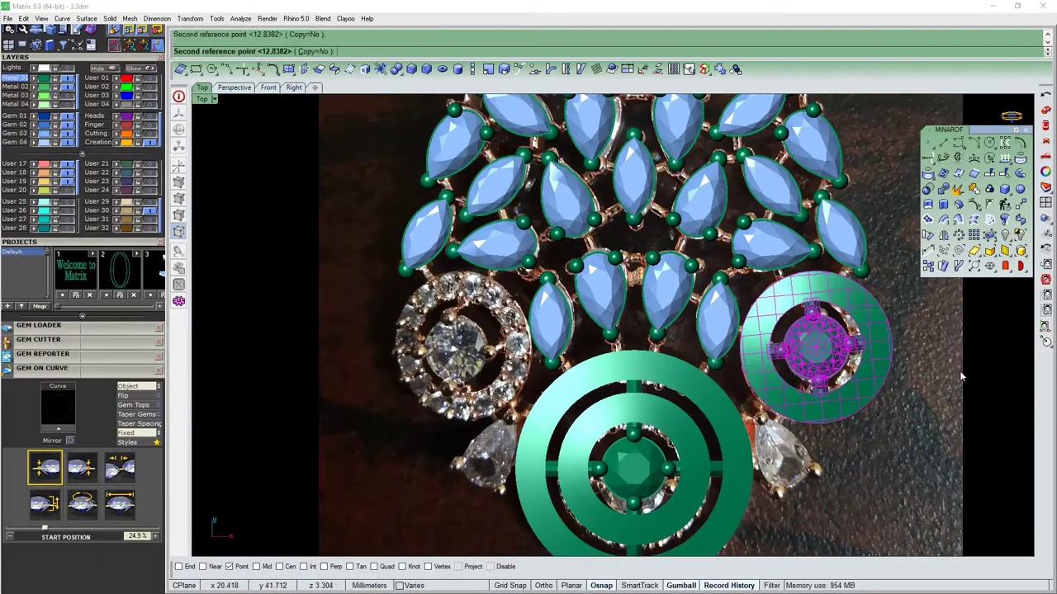
pyautogui.scroll(3, 825, 371)
pyautogui.moveTo(908, 108); pyautogui.dragTo(635, 303)
pyautogui.moveTo(800, 369); pyautogui.dragTo(800, 369)
pyautogui.scroll(-3, 581, 280)
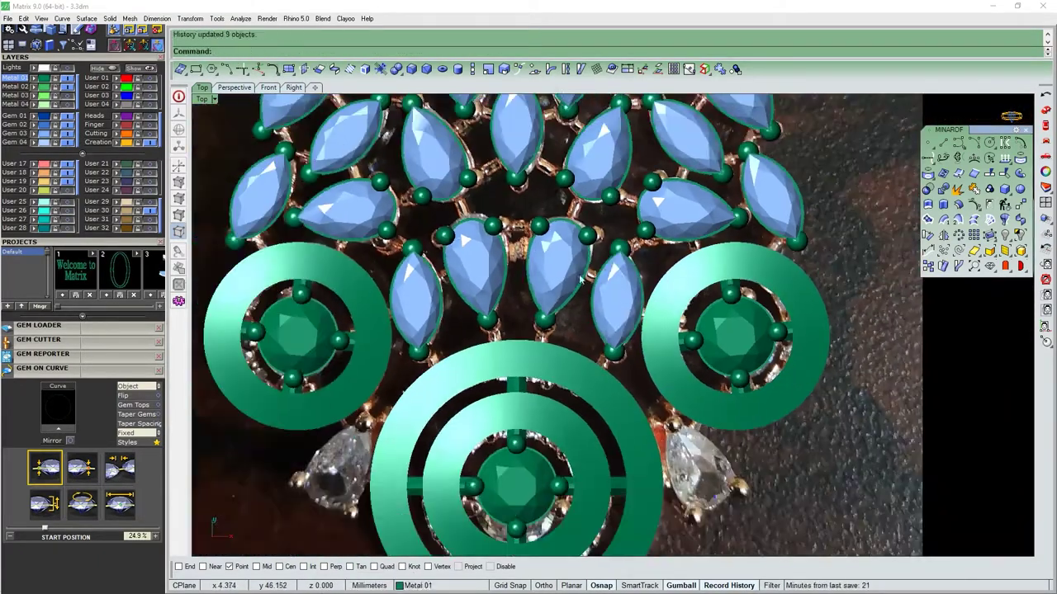
pyautogui.scroll(-2, 563, 302)
pyautogui.hotkey('ctrl', 'z')
pyautogui.scroll(3, 585, 279)
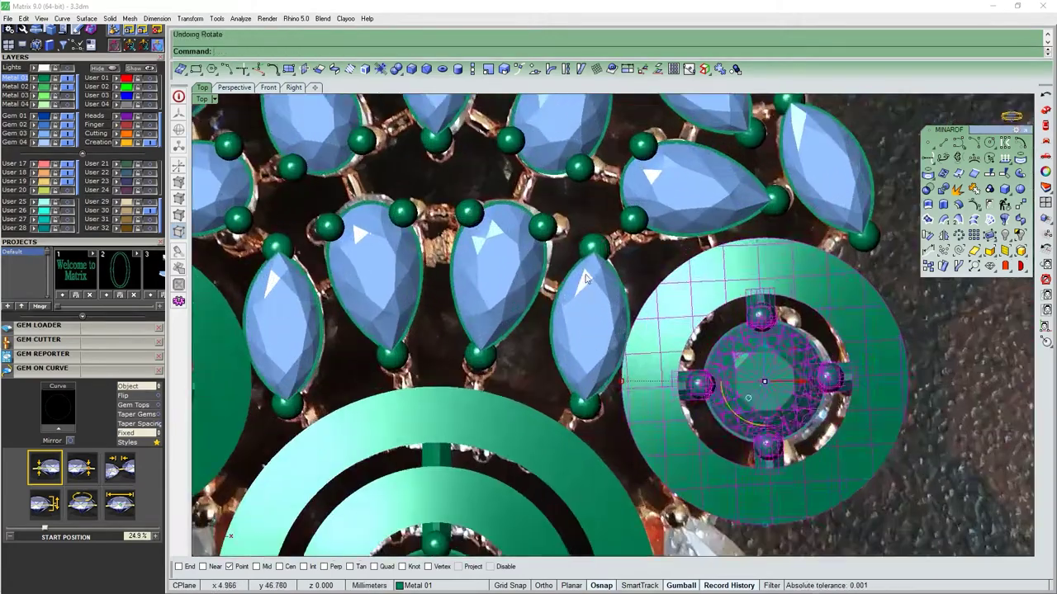
pyautogui.scroll(-3, 646, 278)
pyautogui.scroll(-3, 673, 289)
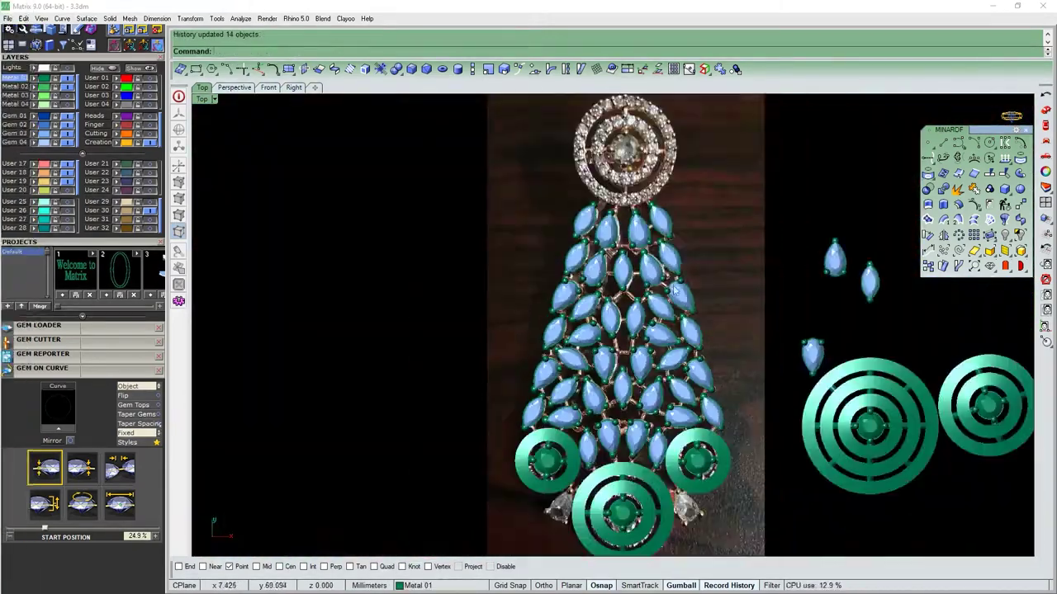
pyautogui.scroll(-2, 620, 493)
pyautogui.scroll(1, 665, 241)
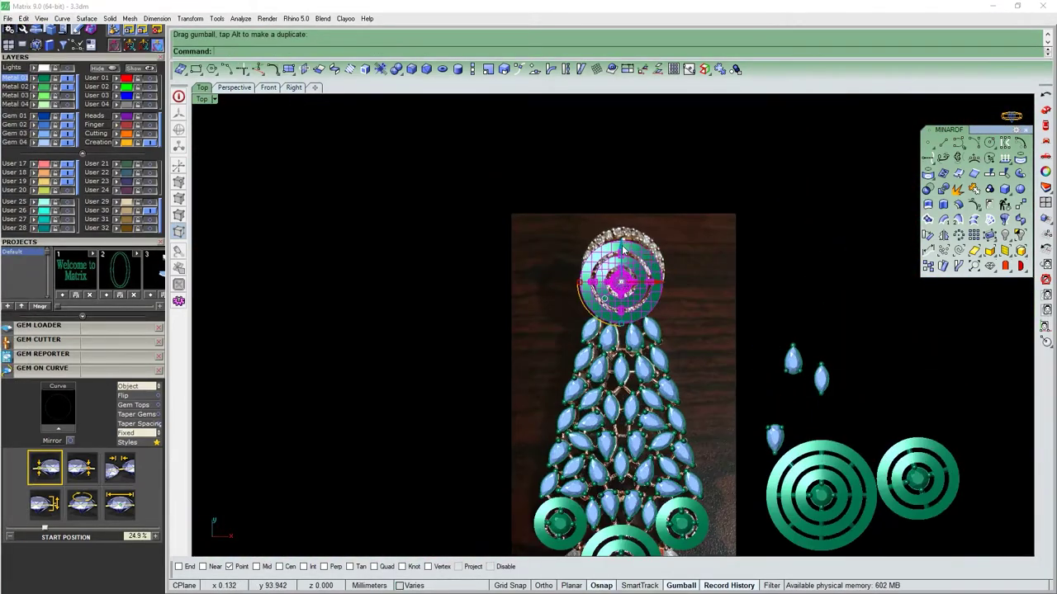
pyautogui.scroll(3, 636, 273)
pyautogui.scroll(3, 616, 303)
# Finish editing the ring block and dimension the ring setting's diameter.
pyautogui.click(614, 343)
pyautogui.scroll(-3, 615, 348)
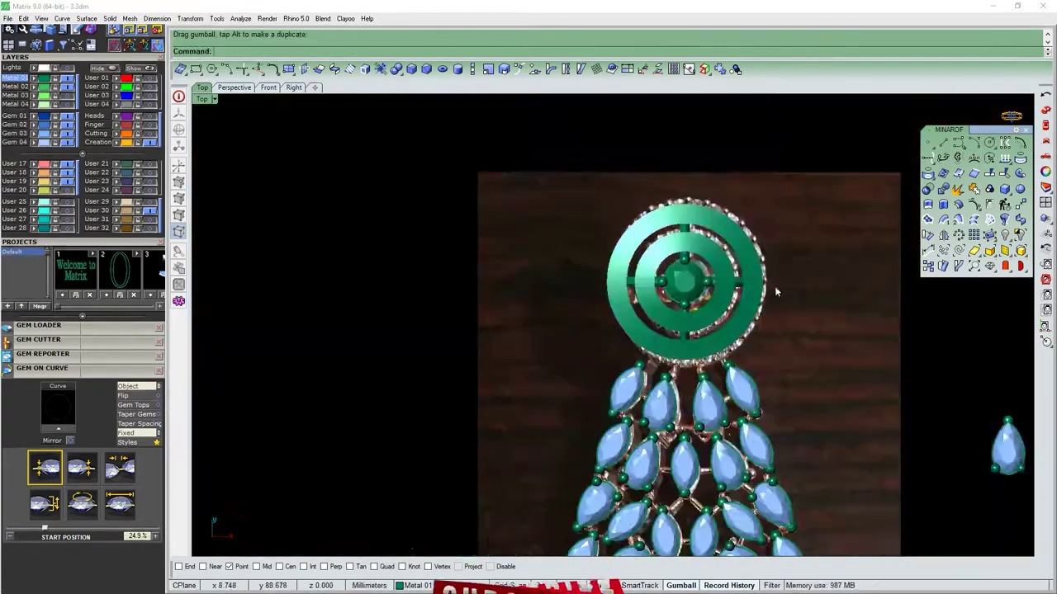
pyautogui.scroll(3, 661, 313)
pyautogui.scroll(2, 682, 300)
pyautogui.scroll(2, 677, 306)
pyautogui.scroll(-5, 675, 343)
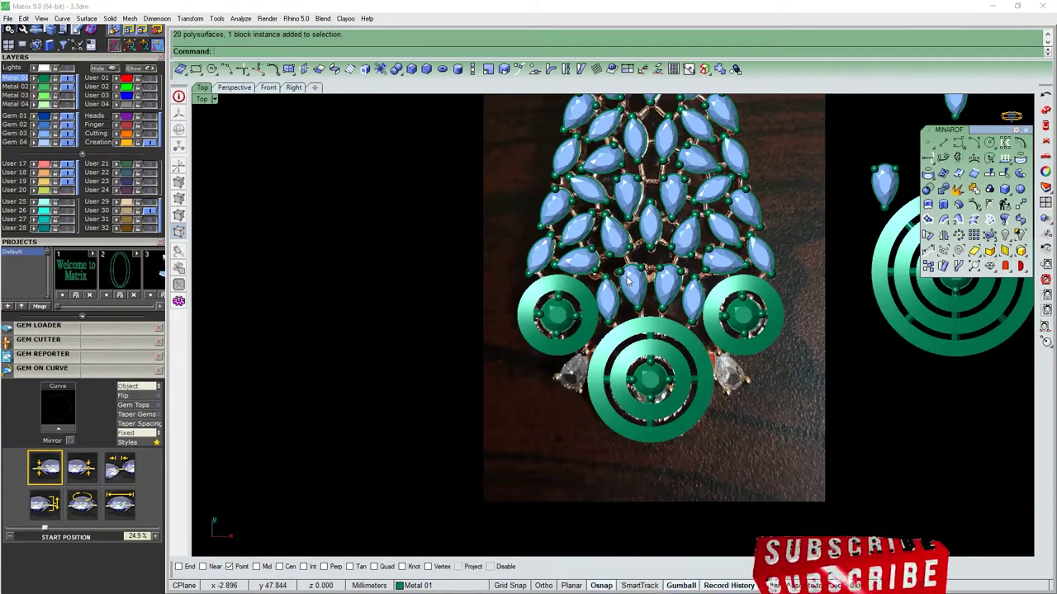
pyautogui.scroll(5, 627, 280)
pyautogui.click(726, 223)
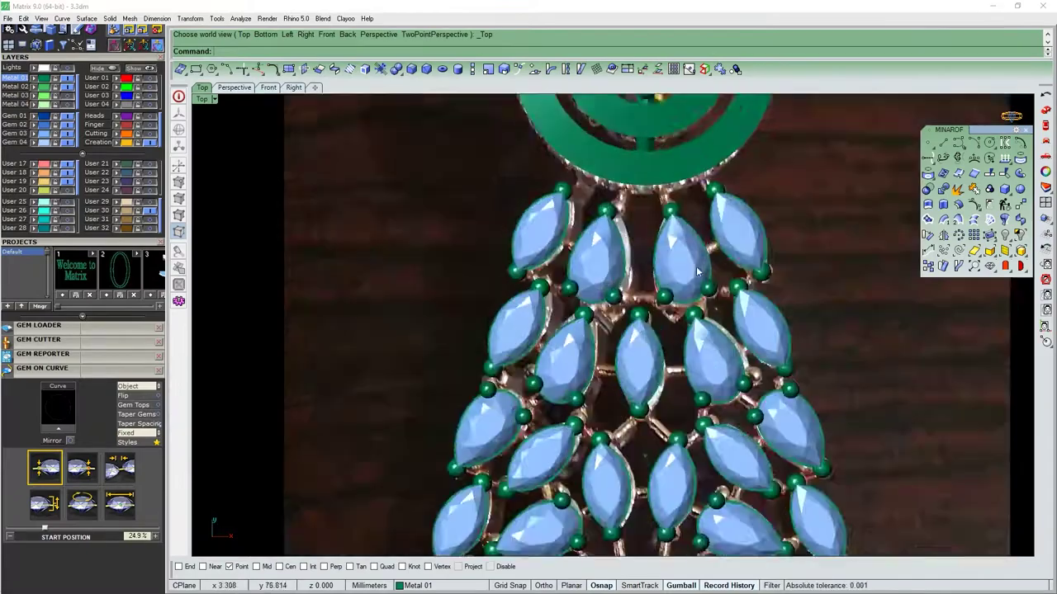
# Rotate the pear gem beside the lower ring about 355.6° to match the photo.
pyautogui.click(698, 271)
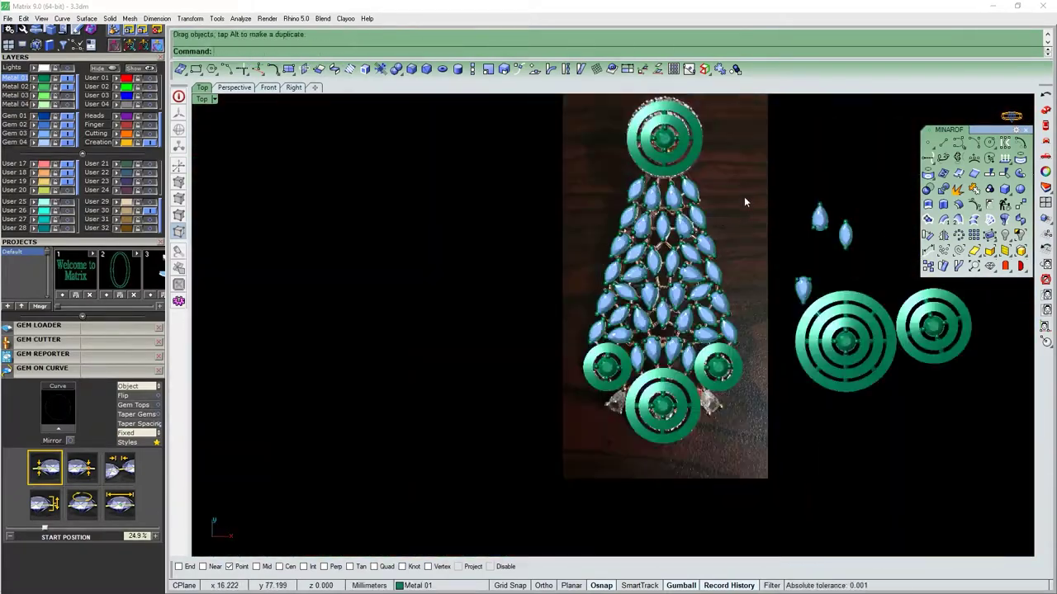
pyautogui.scroll(1, 771, 296)
pyautogui.scroll(6, 721, 415)
pyautogui.moveTo(721, 415); pyautogui.dragTo(669, 444)
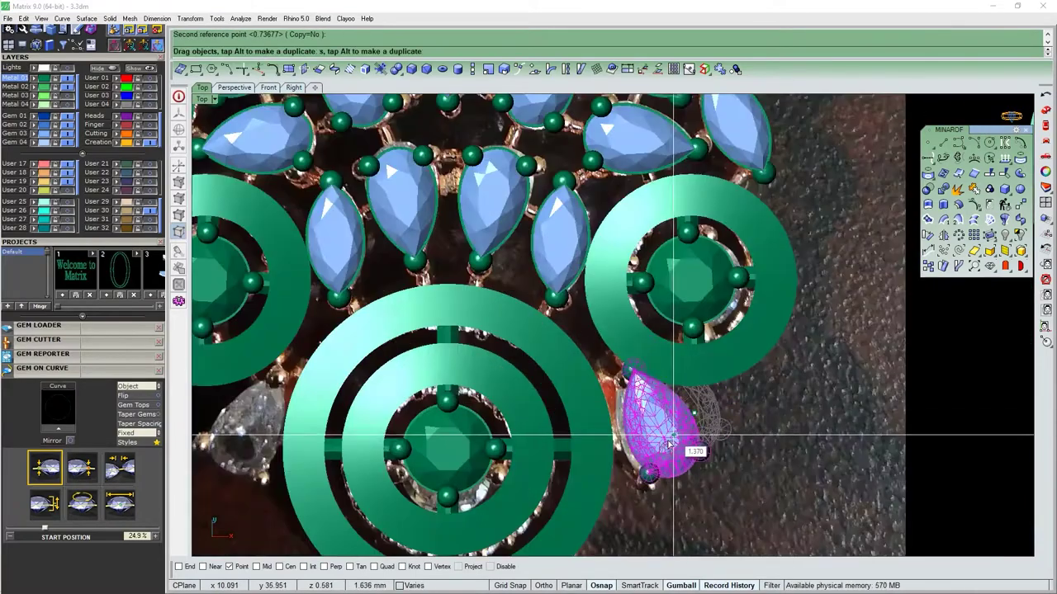
pyautogui.click(757, 417)
pyautogui.scroll(4, 768, 396)
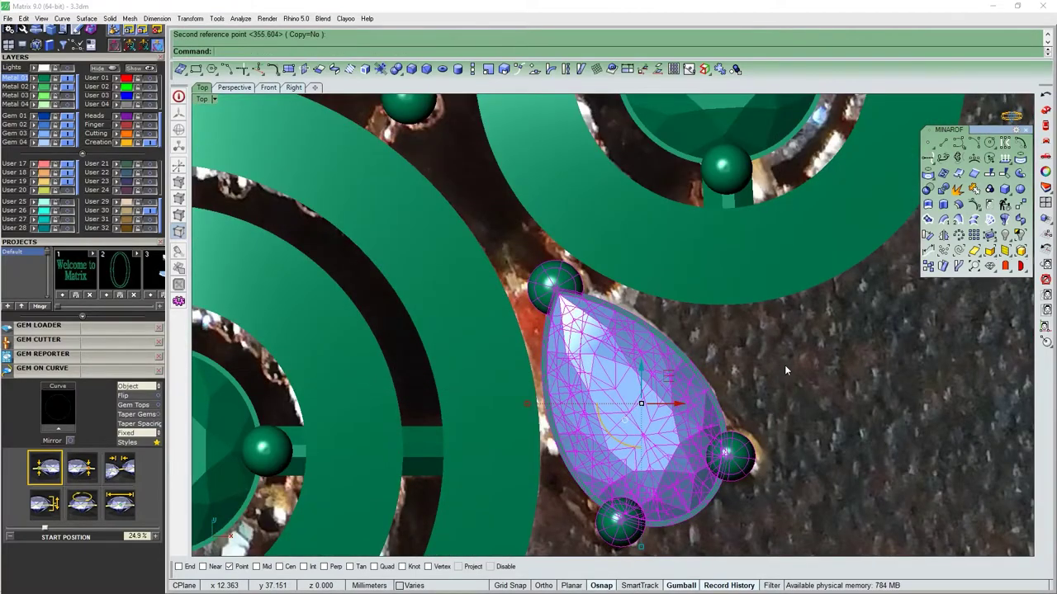
pyautogui.scroll(-2, 784, 370)
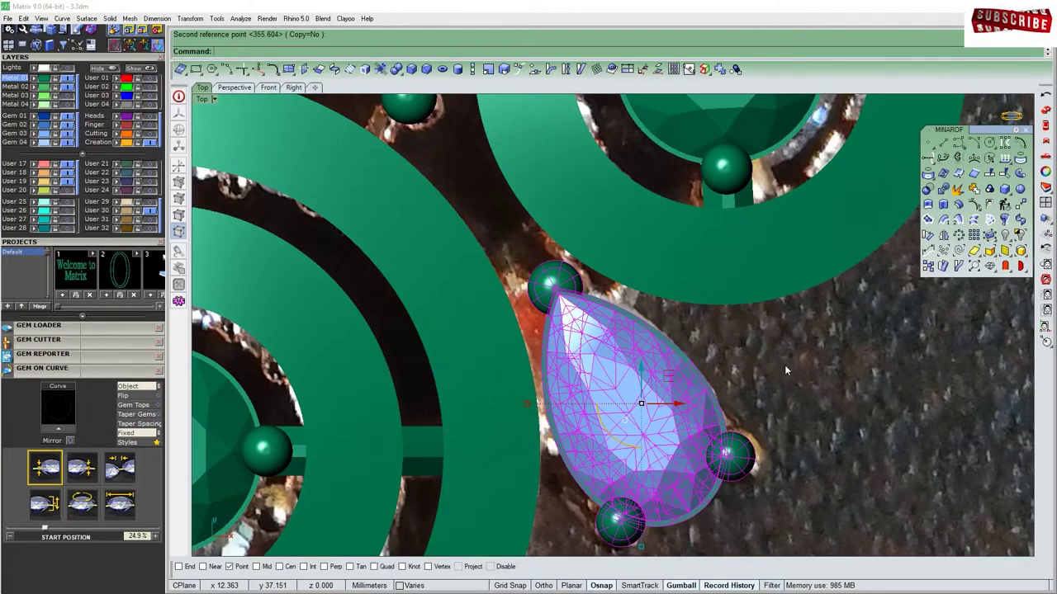
pyautogui.scroll(-4, 784, 370)
pyautogui.scroll(-5, 661, 266)
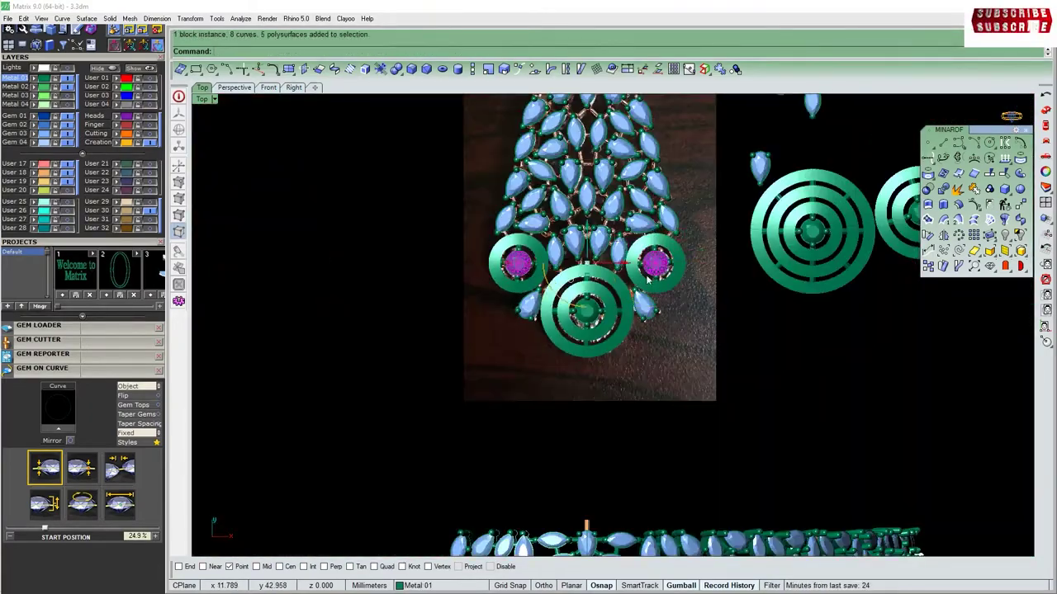
pyautogui.scroll(2, 648, 279)
# Select the reference photo and hide it.
pyautogui.moveTo(652, 165); pyautogui.dragTo(656, 371, button='right')
pyautogui.scroll(-2, 658, 226)
pyautogui.hotkey('ctrl', 'h')
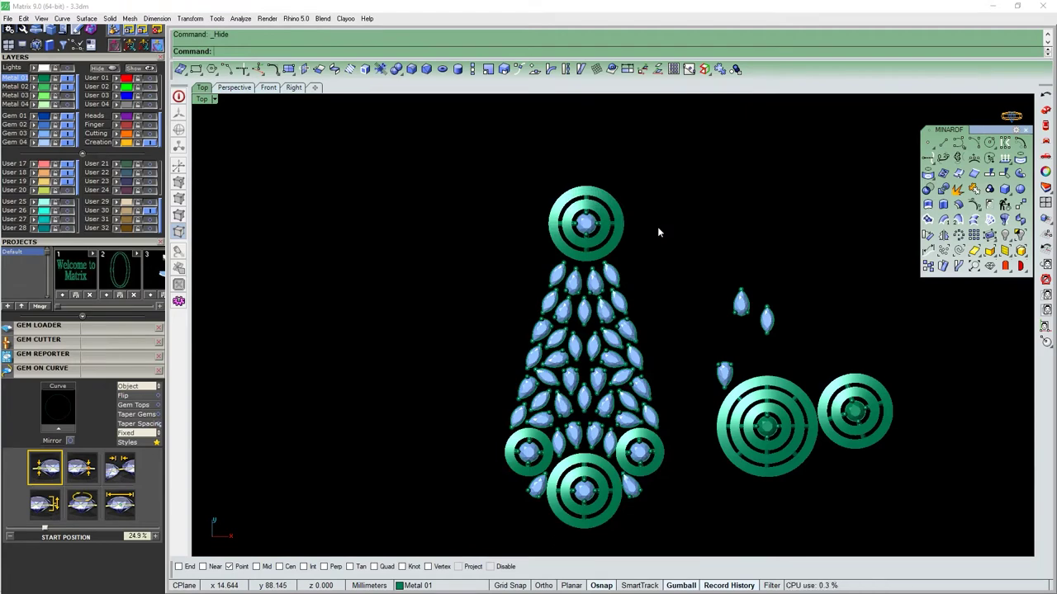
# Draw the pendant's side and base lines, extending and trimming them into a tapered trapezoid.
pyautogui.click(615, 219)
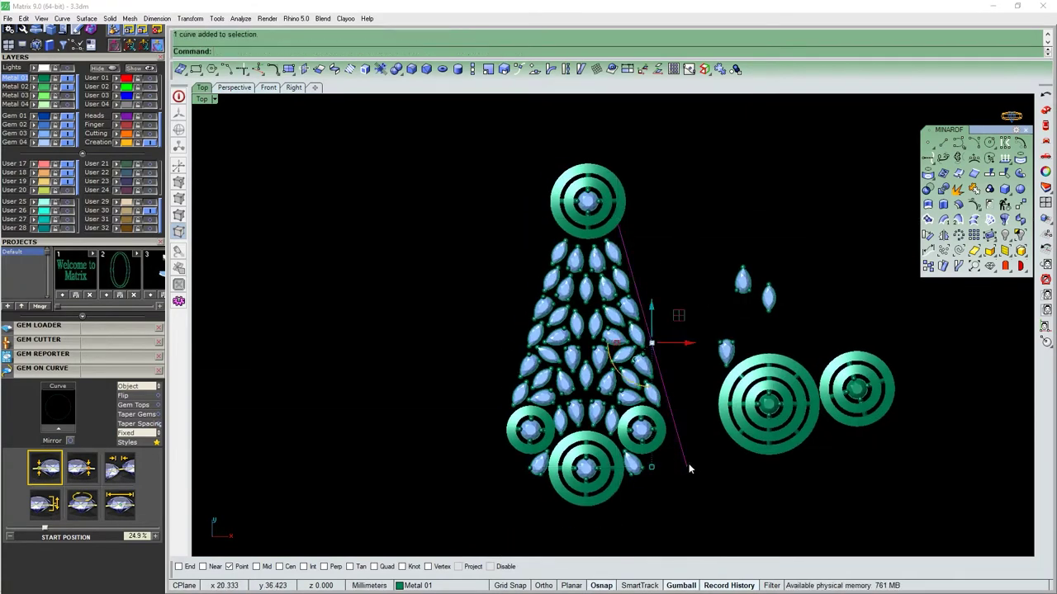
pyautogui.moveTo(689, 468); pyautogui.dragTo(730, 448)
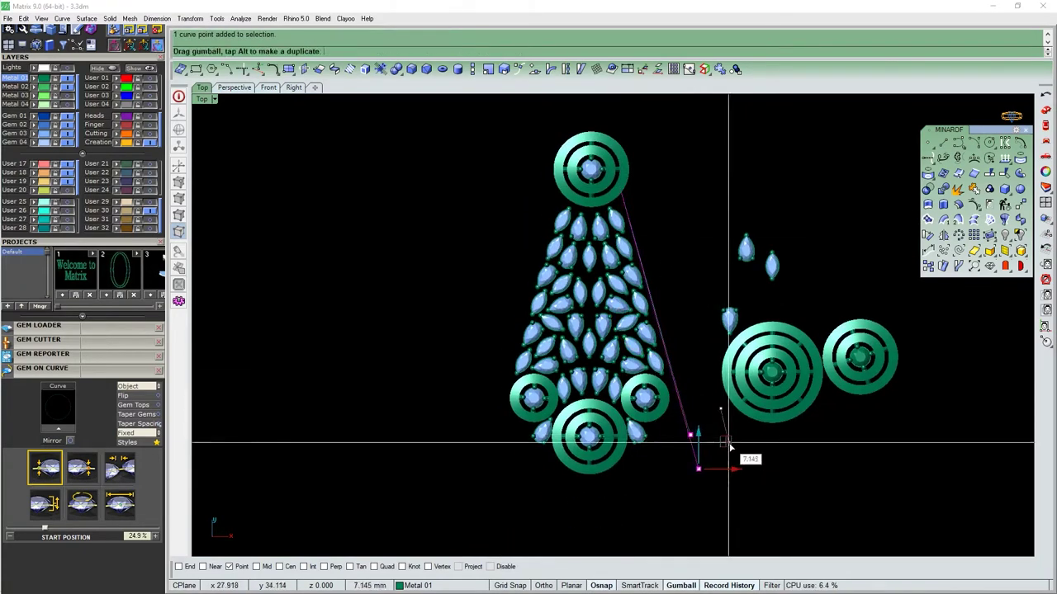
pyautogui.press('Return')
pyautogui.click(442, 495)
pyautogui.scroll(1, 689, 466)
pyautogui.press('Return')
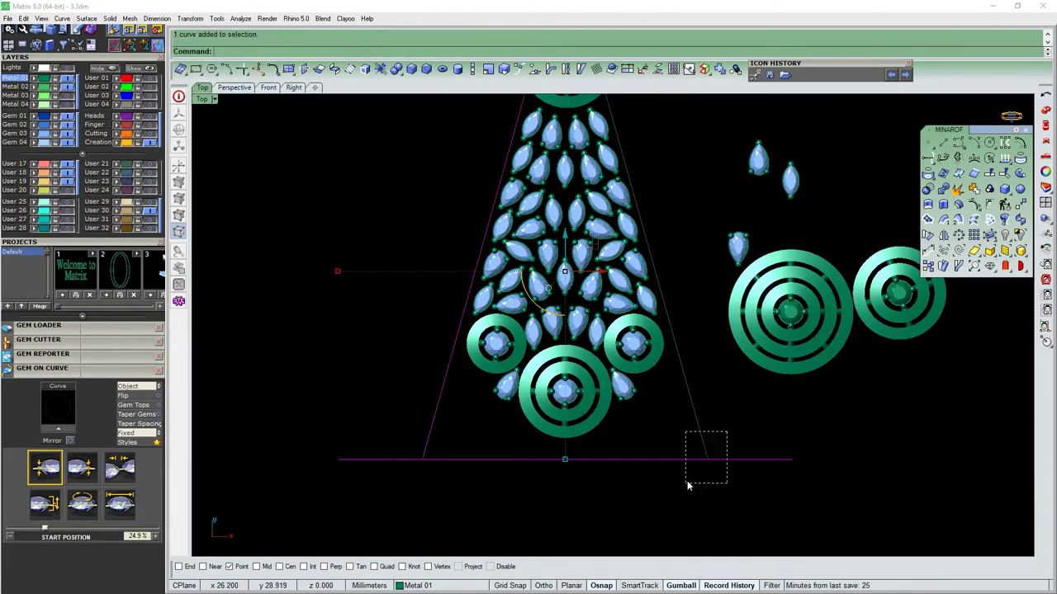
pyautogui.press('Return')
pyautogui.scroll(-3, 689, 486)
pyautogui.scroll(3, 794, 313)
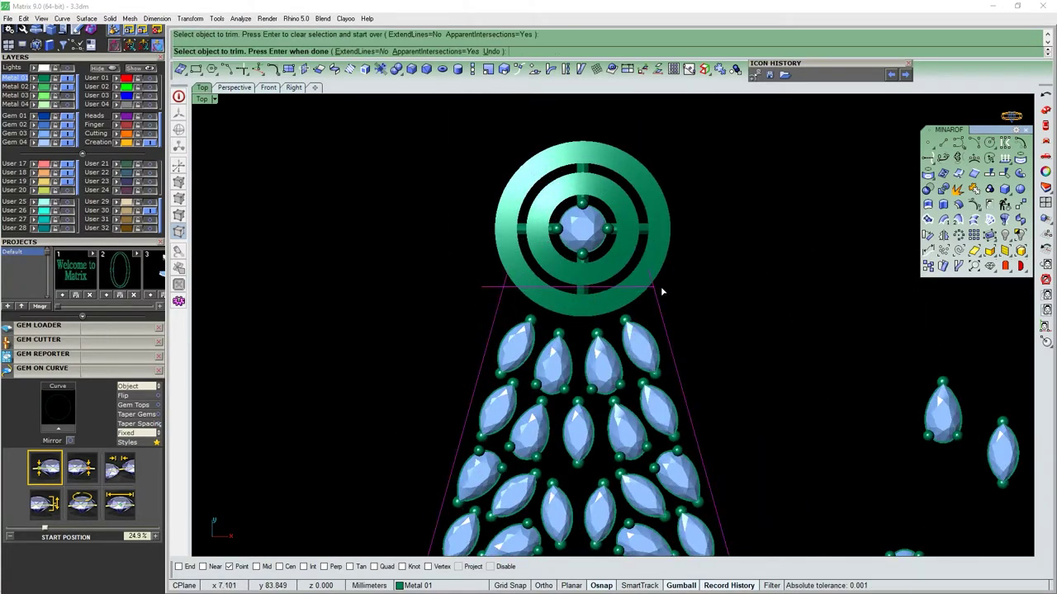
pyautogui.scroll(2, 661, 292)
pyautogui.click(359, 287)
pyautogui.press('Escape')
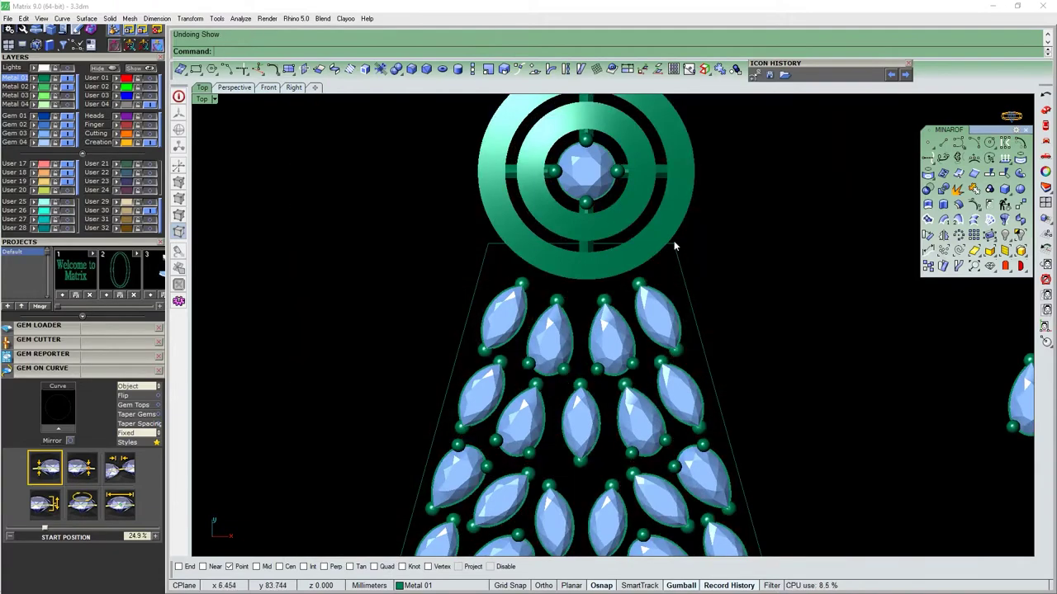
# Raise the outline's top and edge points with the gumball to arch the curves.
pyautogui.click(675, 213)
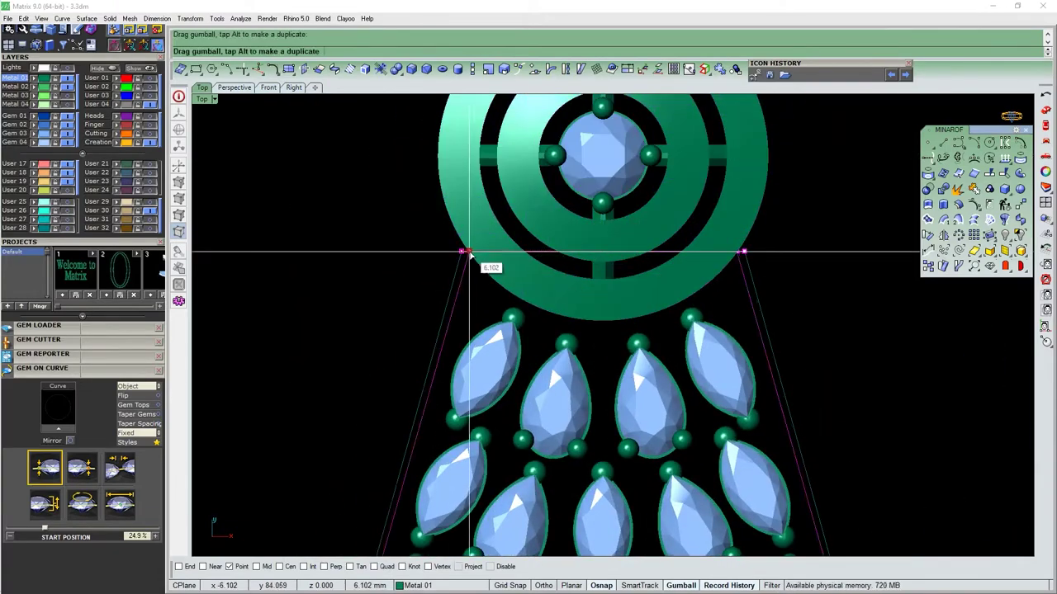
pyautogui.moveTo(469, 254); pyautogui.dragTo(470, 254)
pyautogui.scroll(-5, 762, 495)
pyautogui.scroll(1, 594, 466)
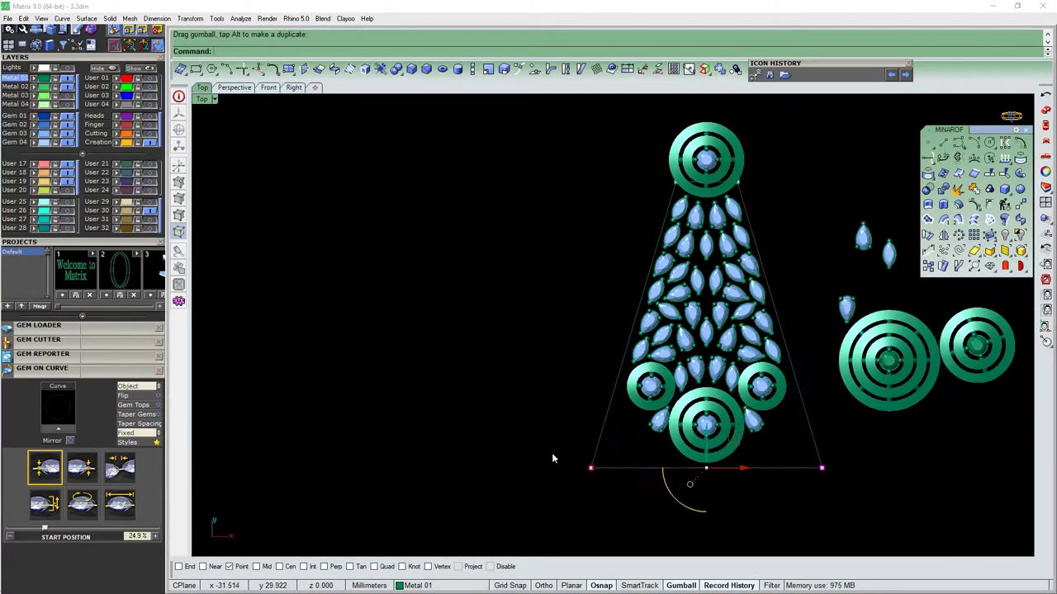
pyautogui.scroll(5, 699, 183)
pyautogui.click(648, 192)
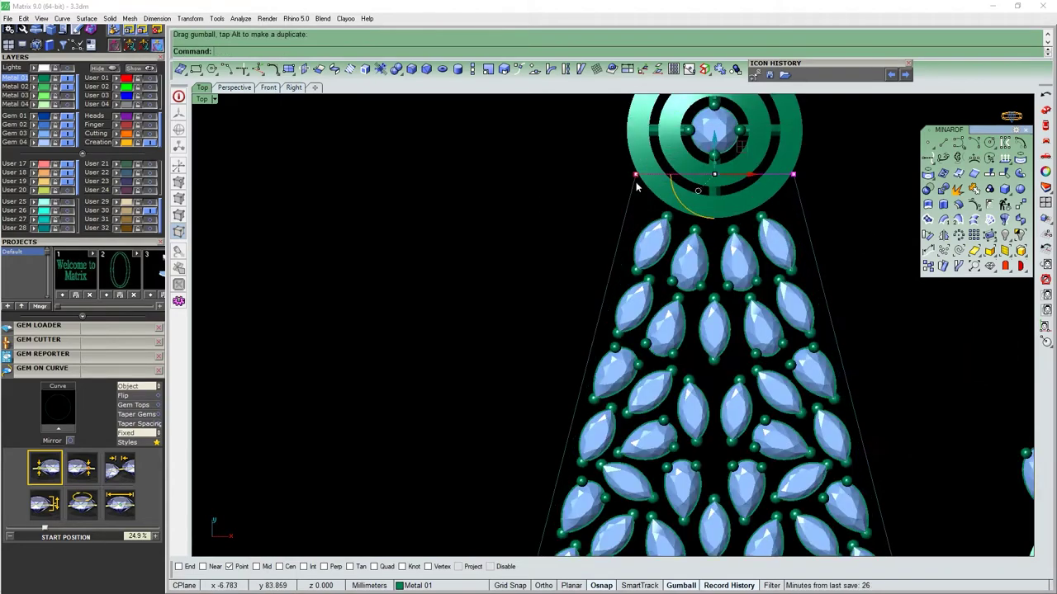
pyautogui.scroll(-5, 727, 212)
pyautogui.moveTo(866, 467); pyautogui.dragTo(838, 517)
pyautogui.moveTo(750, 196); pyautogui.dragTo(459, 421, button='right')
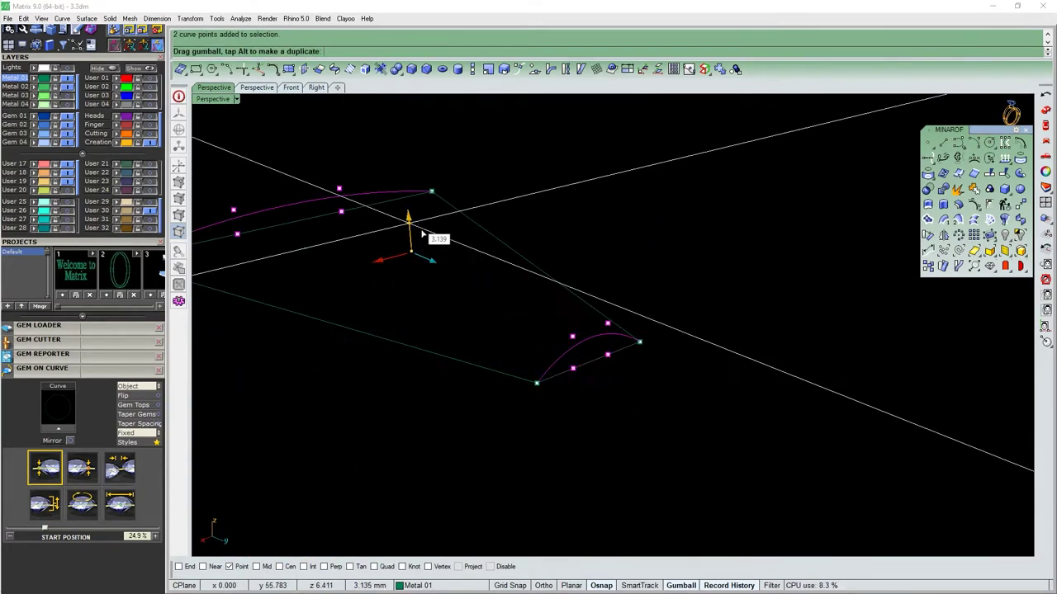
pyautogui.moveTo(742, 317)
pyautogui.mouseDown(button='right')
pyautogui.moveTo(547, 239)
pyautogui.moveTo(925, 391)
pyautogui.mouseUp(button='right')
# Inspect the arched surface from several angles with control points shown, then select everything.
pyautogui.scroll(4, 859, 363)
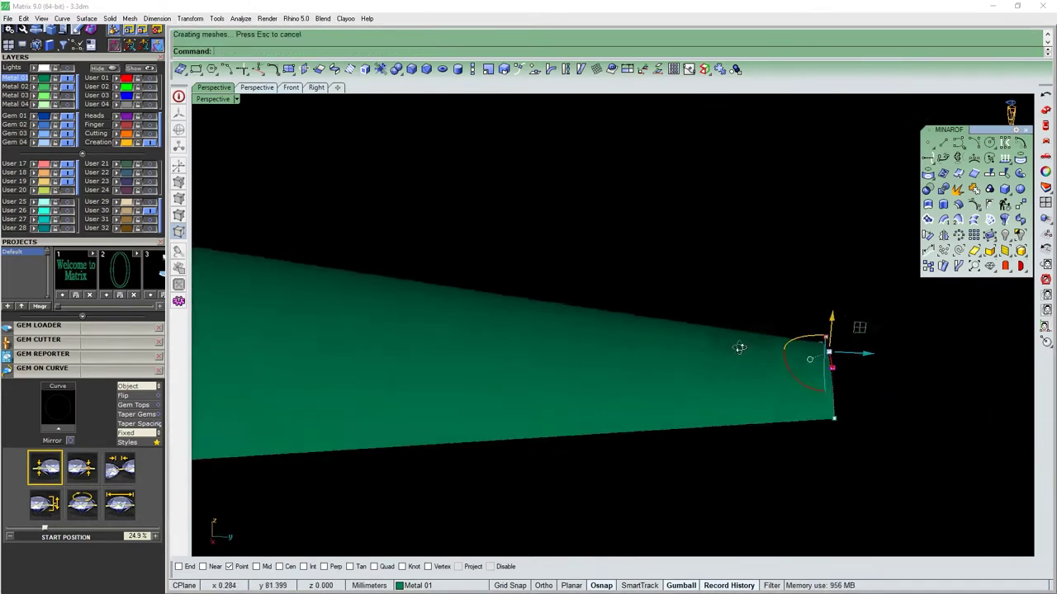
pyautogui.moveTo(740, 347)
pyautogui.mouseDown(button='right')
pyautogui.moveTo(626, 283)
pyautogui.moveTo(658, 348)
pyautogui.mouseUp(button='right')
pyautogui.press('F10')
pyautogui.moveTo(601, 304); pyautogui.dragTo(764, 394, button='right')
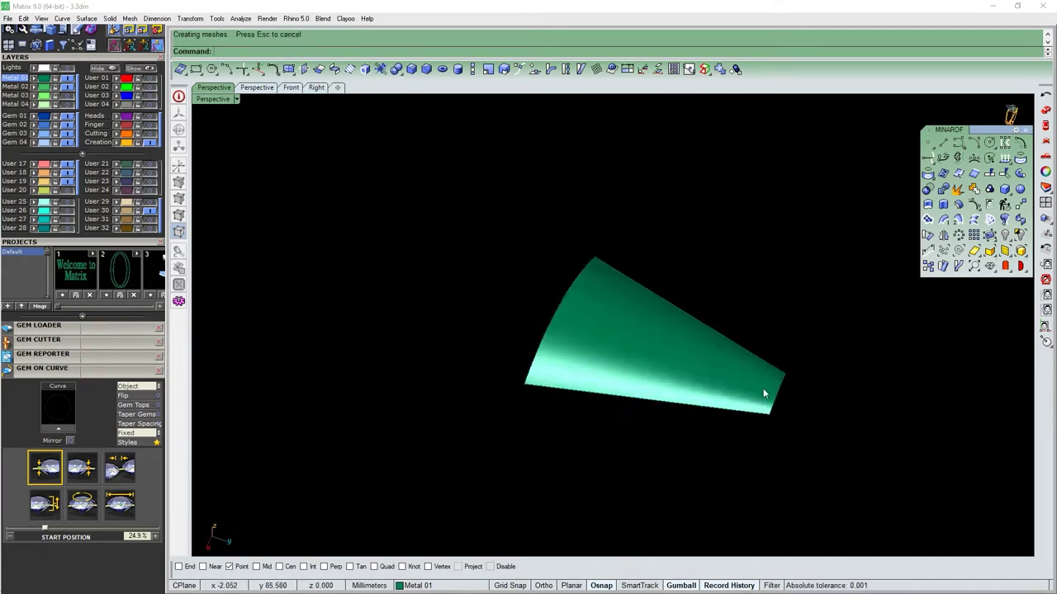
pyautogui.scroll(3, 644, 397)
pyautogui.scroll(3, 376, 321)
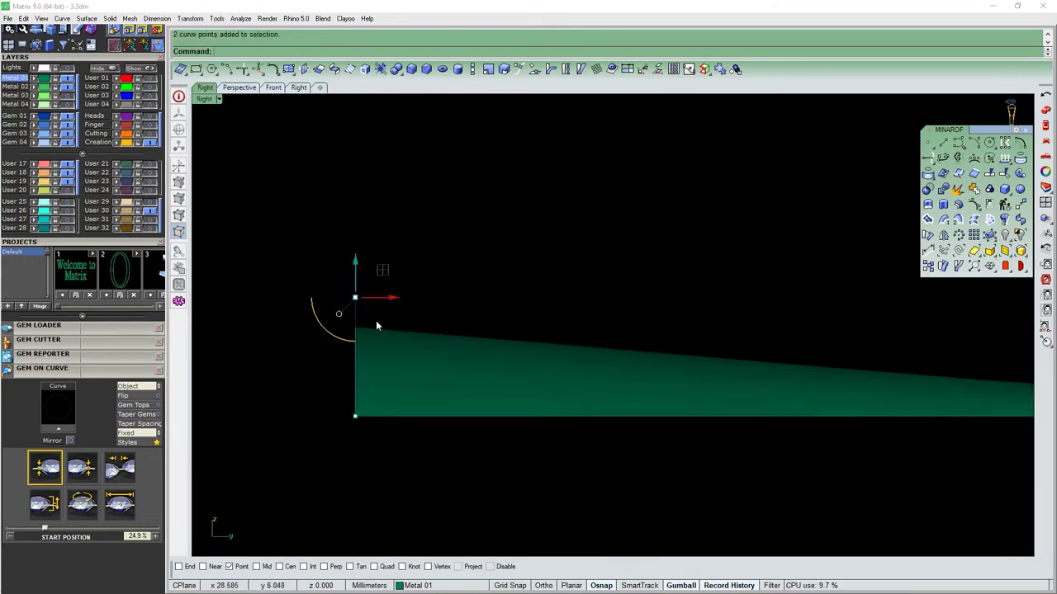
pyautogui.scroll(-3, 471, 479)
pyautogui.hotkey('ctrl', 'a')
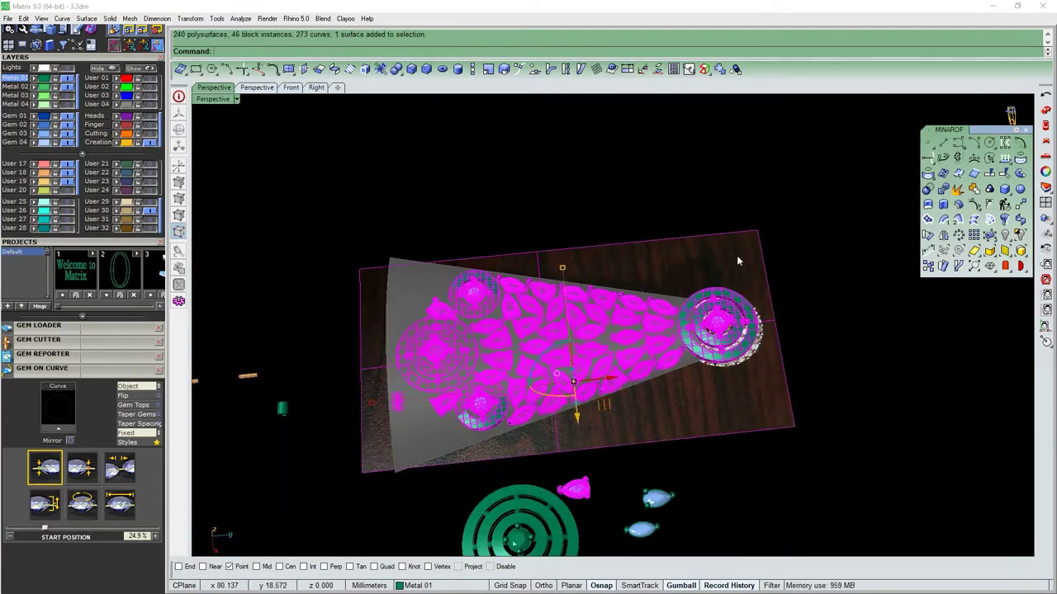
# Hide the curved surface so only the gem layout stays visible.
pyautogui.moveTo(737, 260)
pyautogui.mouseDown(button='right')
pyautogui.moveTo(487, 232)
pyautogui.moveTo(614, 349)
pyautogui.mouseUp(button='right')
pyautogui.hotkey('ctrl', 'h')
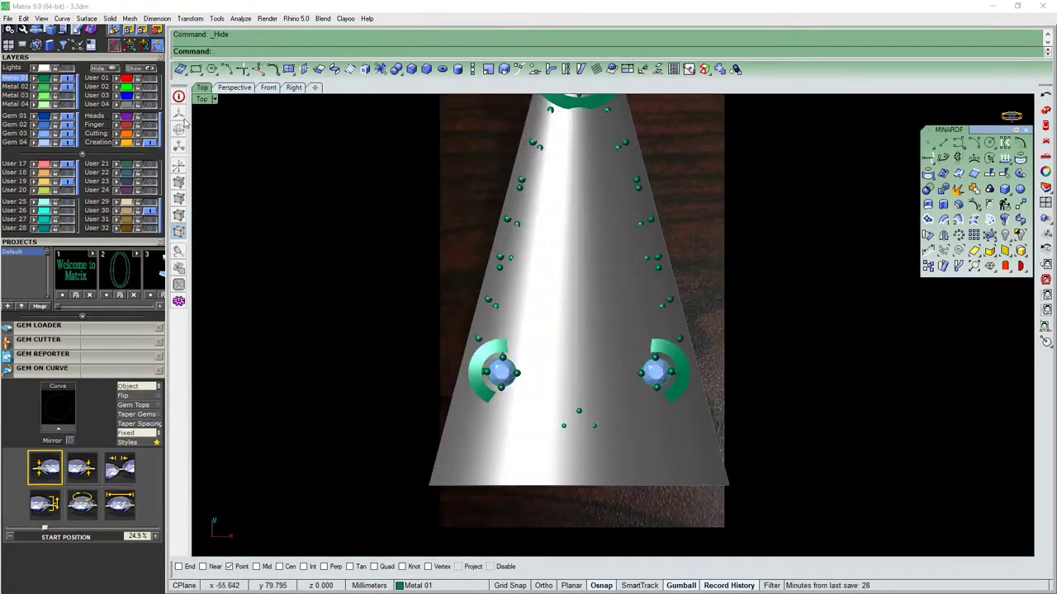
pyautogui.hotkey('ctrl', 'alt', 'h')
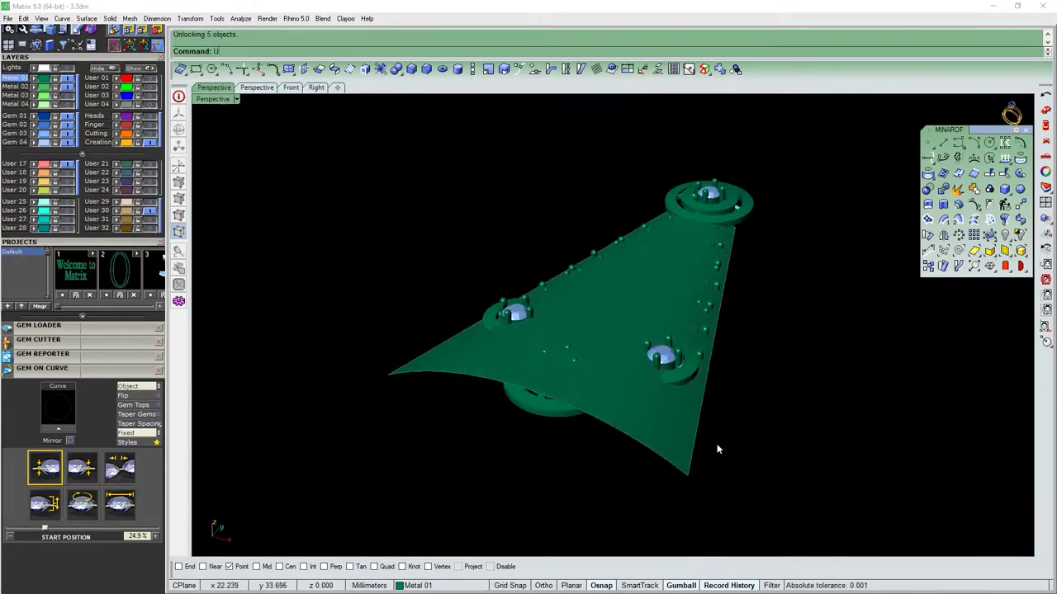
pyautogui.hotkey('ctrl', 'h')
# Select a ring setting cluster and lower it about 1.5 mm, checking in top and perspective views.
pyautogui.moveTo(546, 261); pyautogui.dragTo(687, 460)
pyautogui.hotkey('ctrl', 'F3')
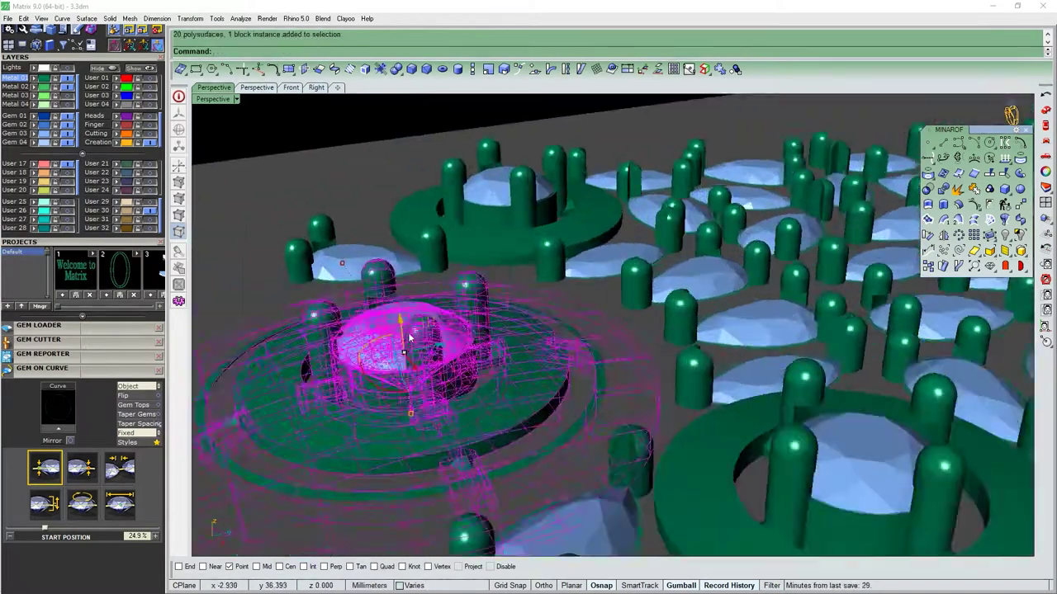
pyautogui.moveTo(409, 336); pyautogui.dragTo(675, 355, button='right')
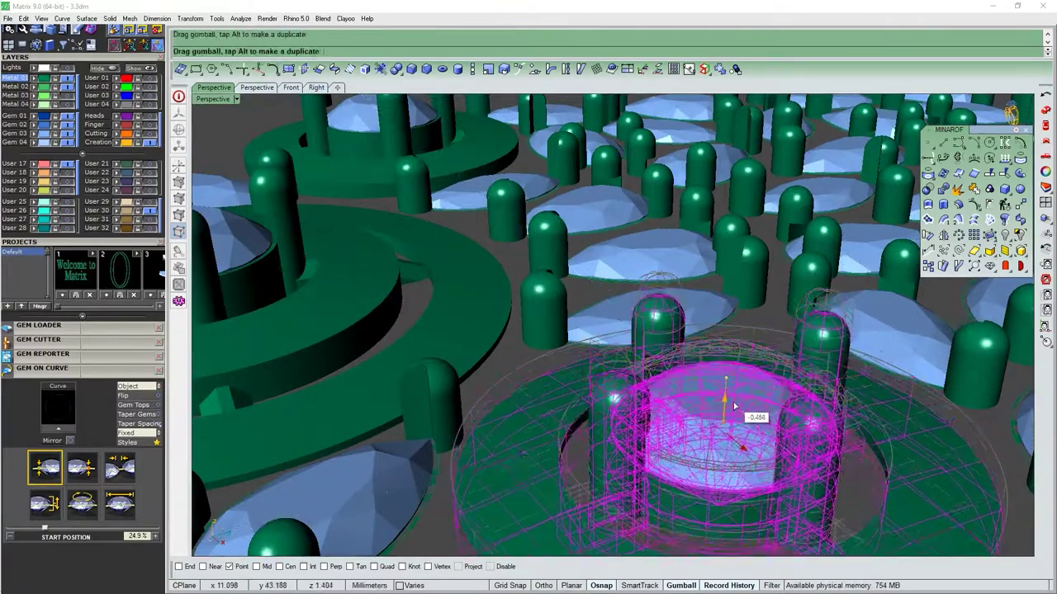
pyautogui.scroll(-3, 675, 355)
pyautogui.hotkey('ctrl', 'F1')
pyautogui.hotkey('ctrl', 'F3')
pyautogui.scroll(3, 739, 405)
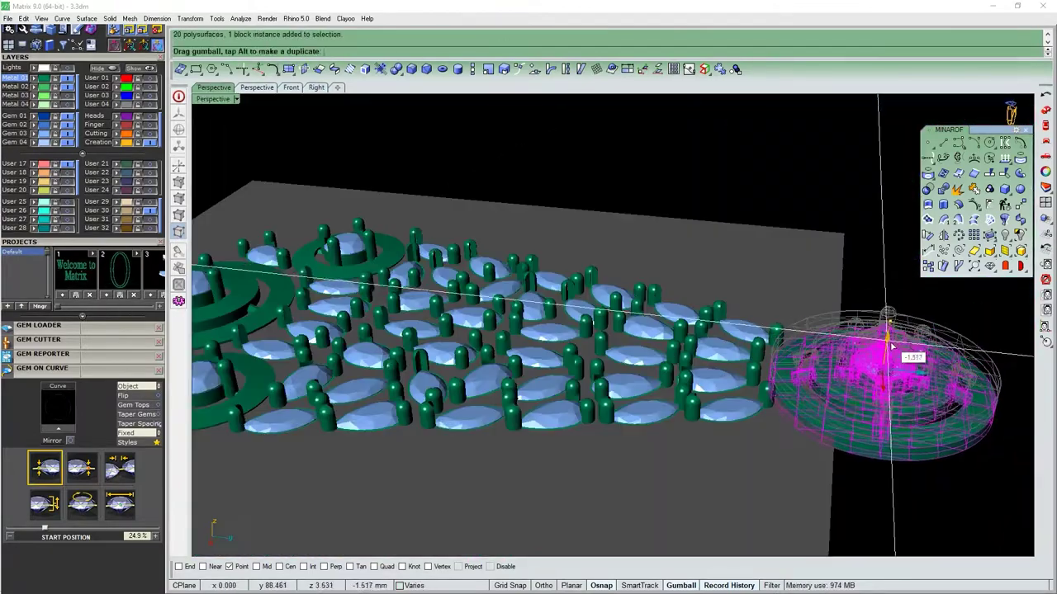
pyautogui.scroll(2, 738, 404)
pyautogui.scroll(2, 739, 404)
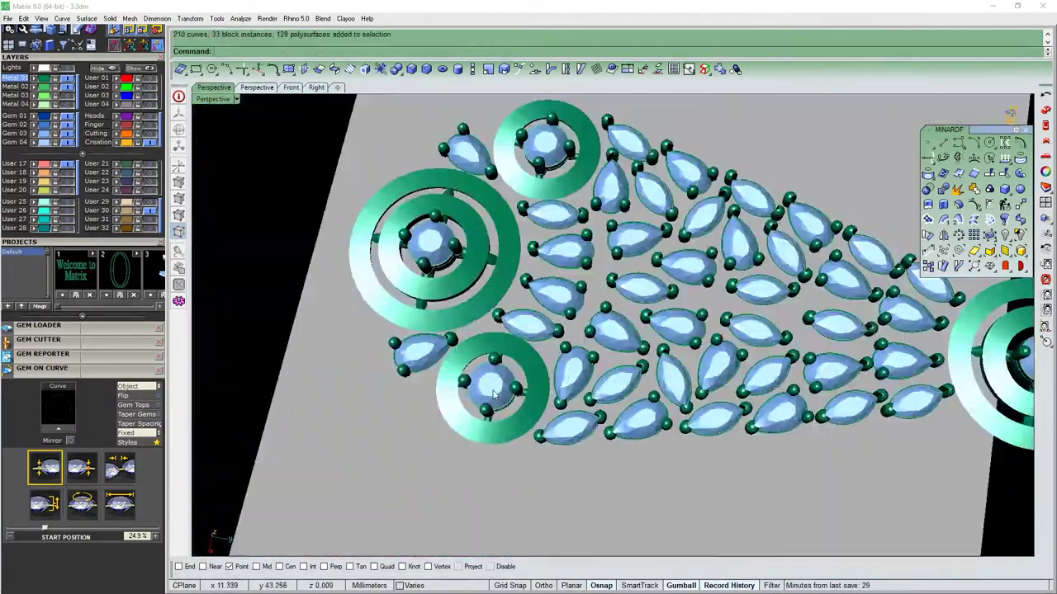
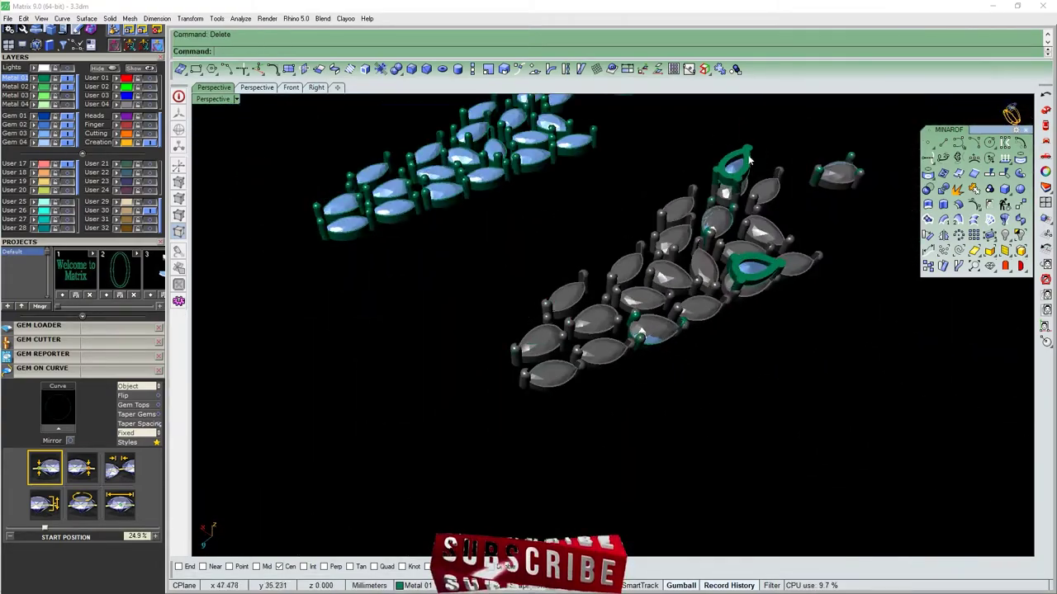
# Undo the delete to bring back the removed gems.
pyautogui.hotkey('ctrl', 'z')
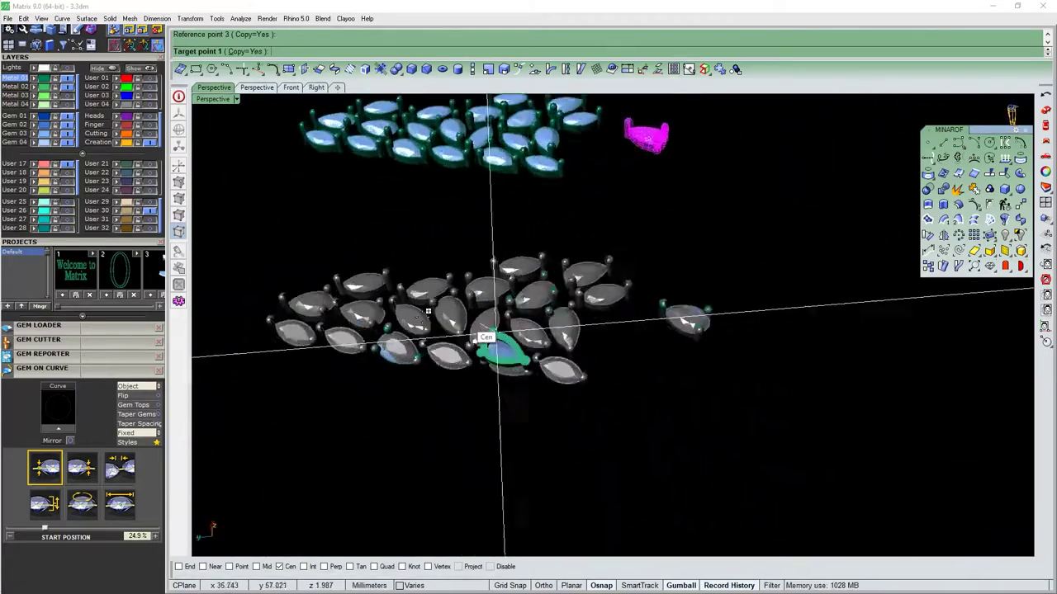
pyautogui.scroll(3, 429, 311)
pyautogui.scroll(3, 512, 310)
pyautogui.scroll(2, 585, 310)
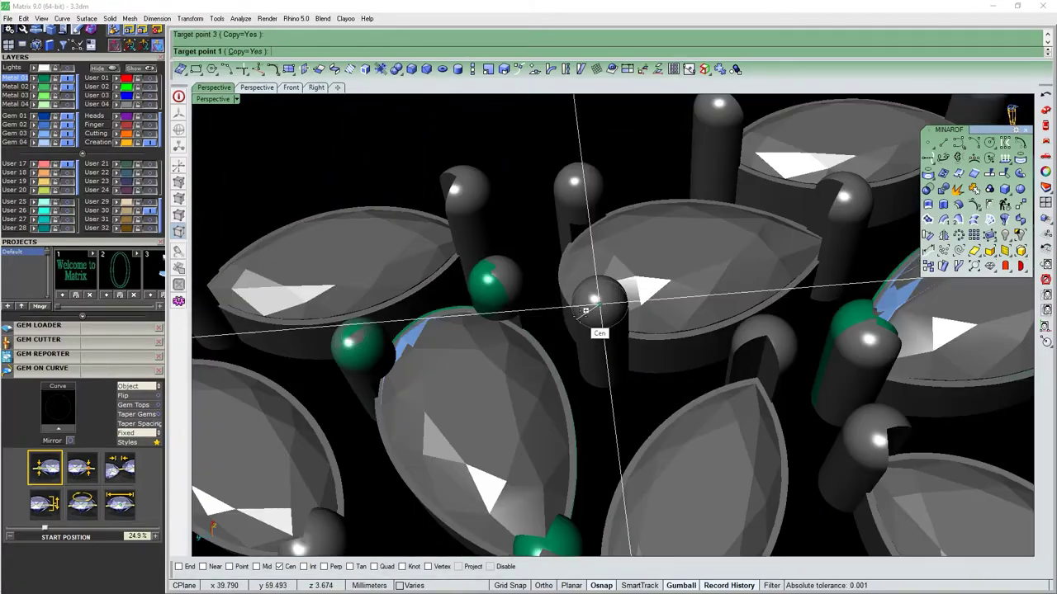
# Place the pending gem copies at their target points in the cluster.
pyautogui.click(833, 221)
pyautogui.scroll(-5, 833, 220)
pyautogui.scroll(5, 641, 308)
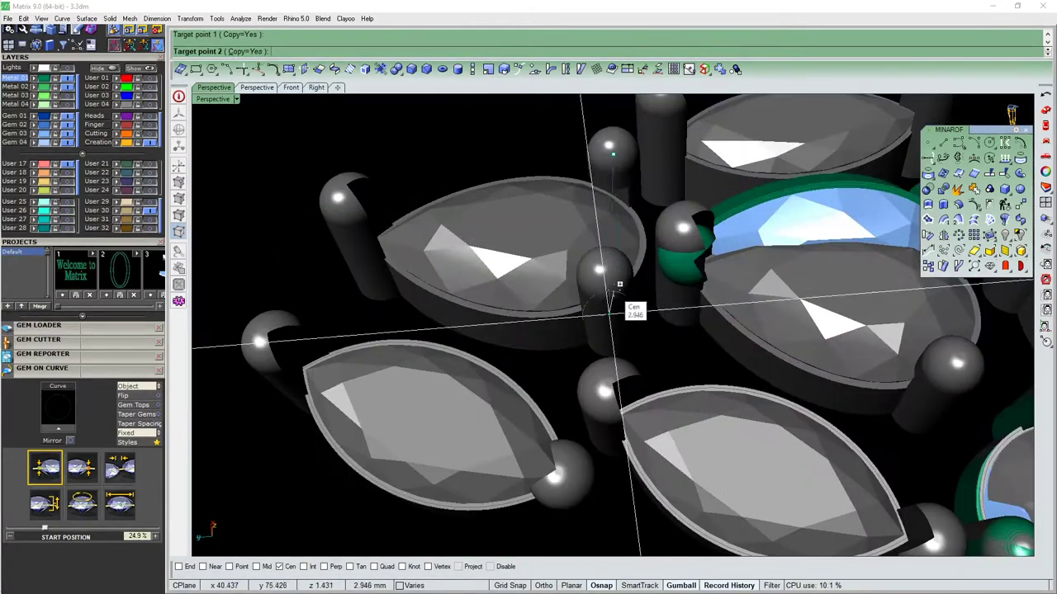
pyautogui.scroll(-5, 436, 204)
pyautogui.scroll(4, 661, 330)
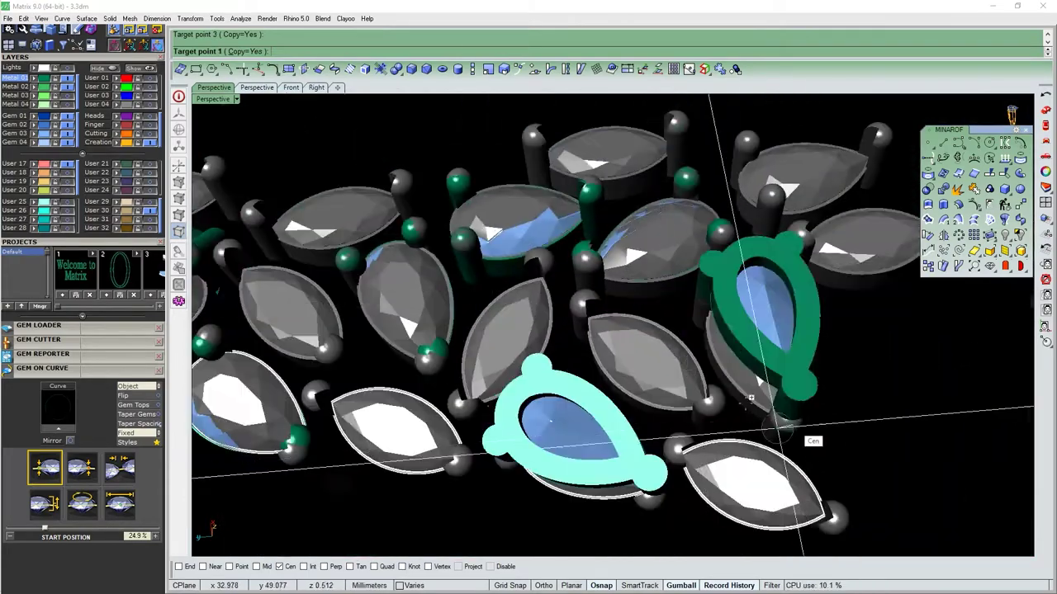
pyautogui.scroll(1, 721, 272)
pyautogui.scroll(3, 720, 272)
pyautogui.click(702, 293)
pyautogui.scroll(-6, 702, 293)
pyautogui.scroll(3, 720, 219)
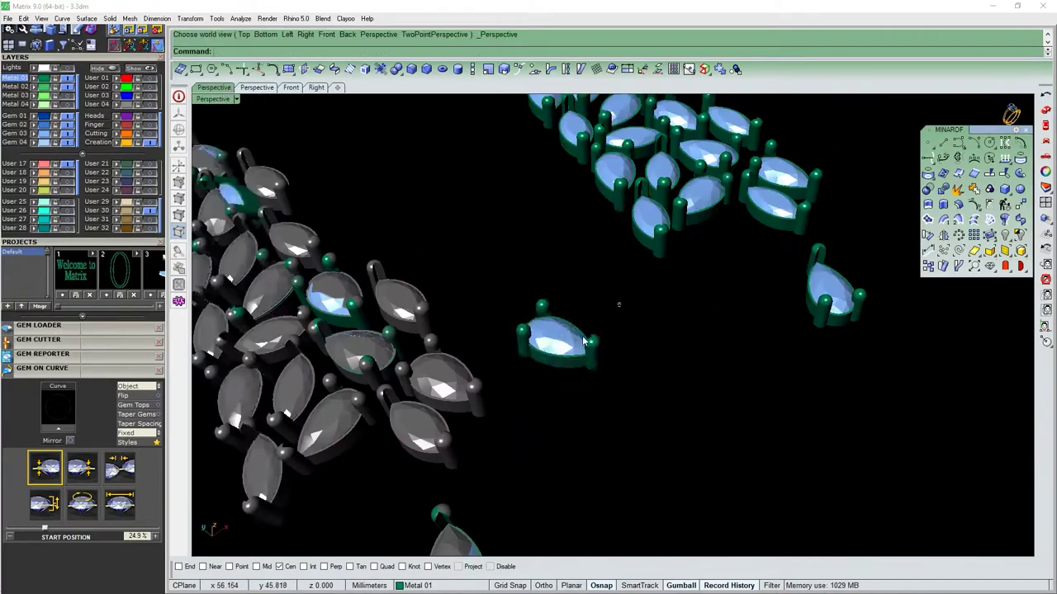
# Orient 3-point copy the lone prong-set pear gem onto a snapped prong centre.
pyautogui.click(558, 339)
pyautogui.click(189, 18)
pyautogui.click(312, 216)
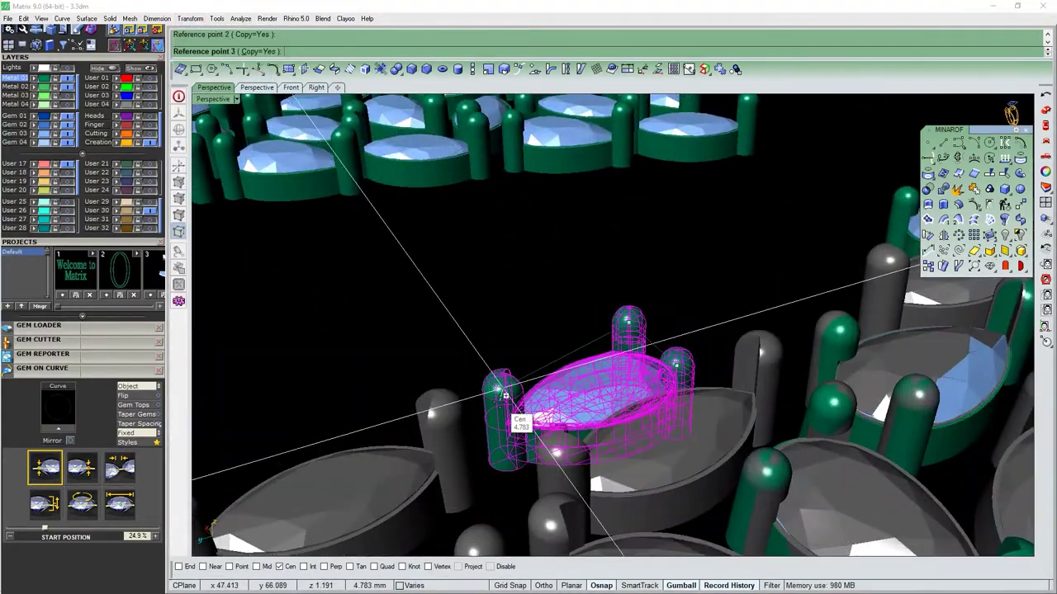
pyautogui.click(505, 397)
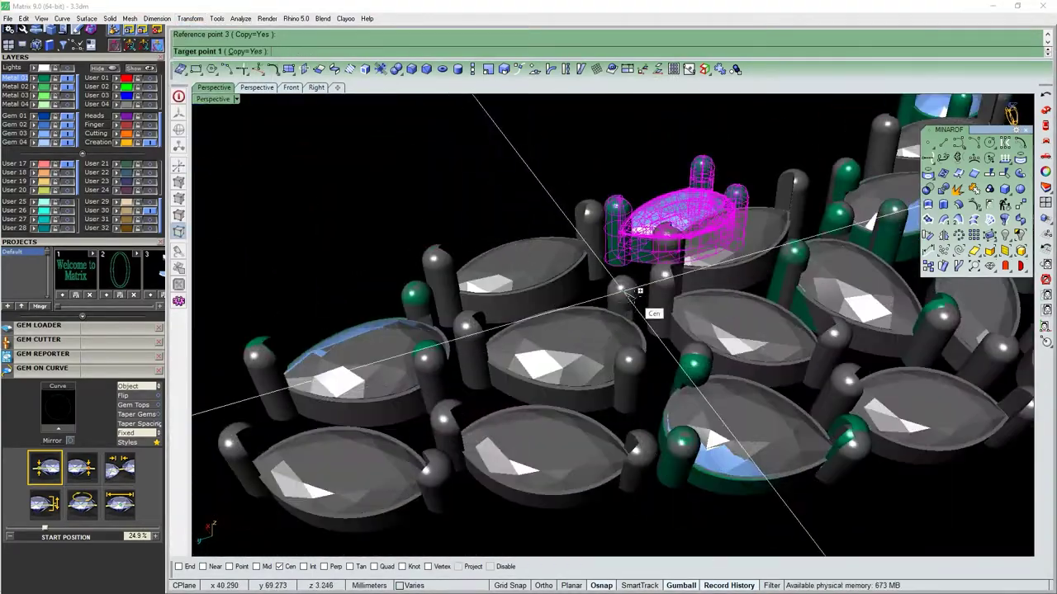
pyautogui.click(471, 332)
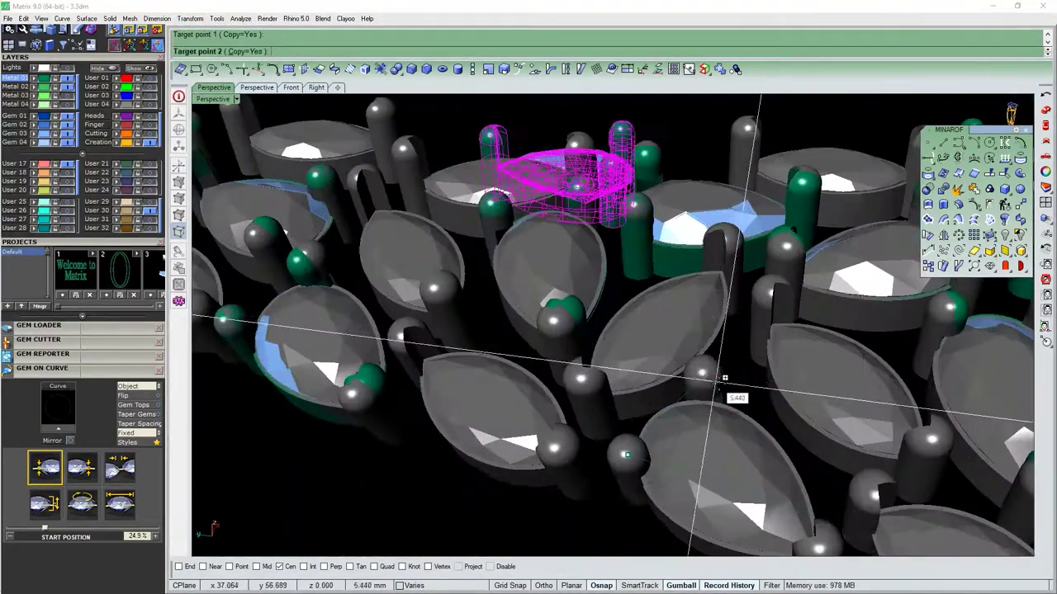
pyautogui.scroll(-3, 646, 417)
pyautogui.press('Return')
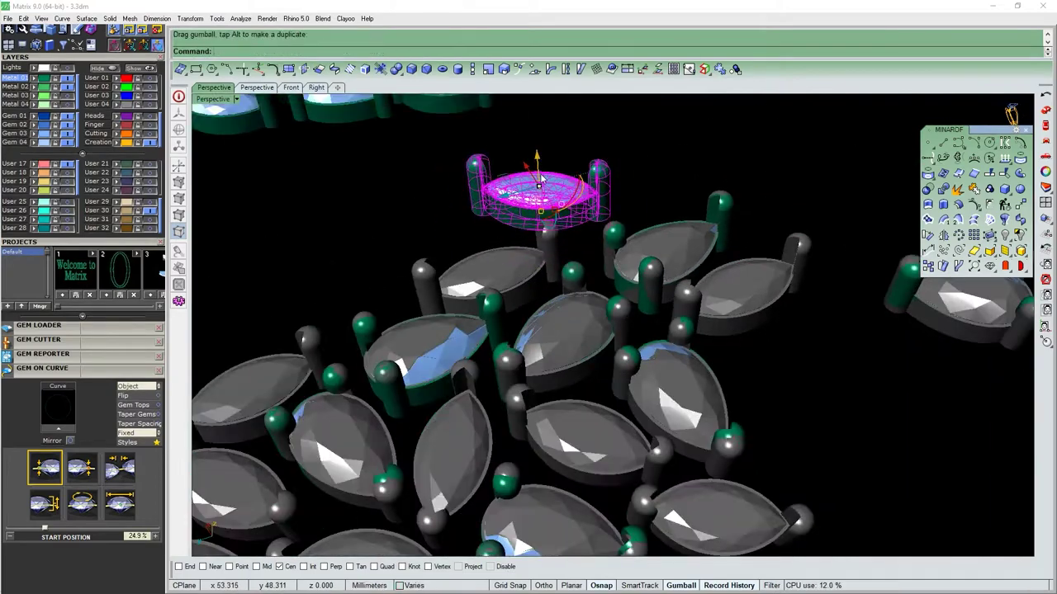
# Orient 3-point copy the prong-set gem with Copy=Yes, placing the first copy on prong centres.
pyautogui.click(190, 18)
pyautogui.click(321, 231)
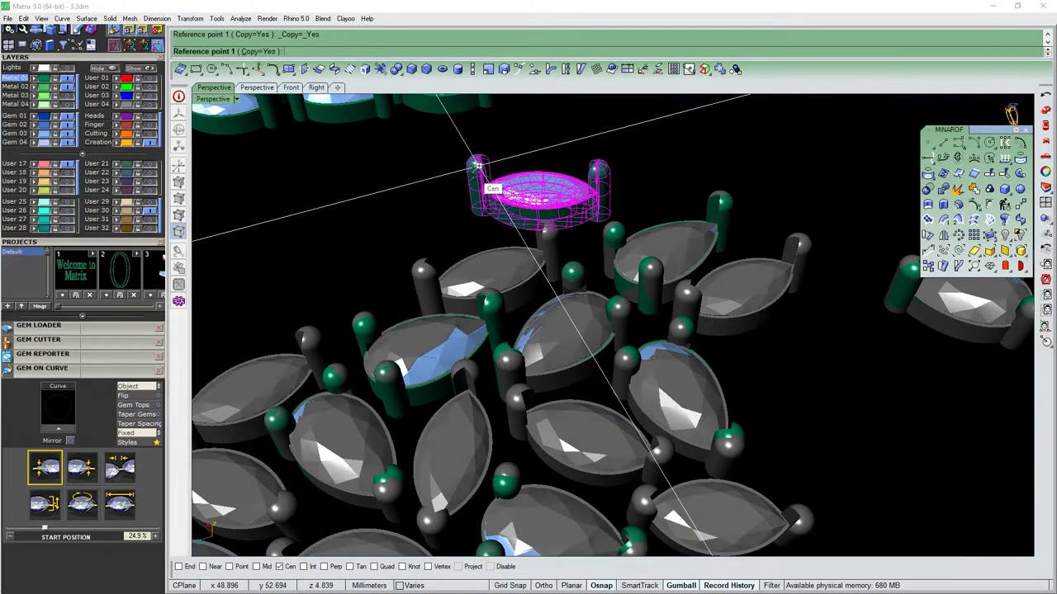
pyautogui.scroll(5, 383, 510)
pyautogui.click(383, 509)
pyautogui.click(660, 206)
pyautogui.scroll(-3, 660, 210)
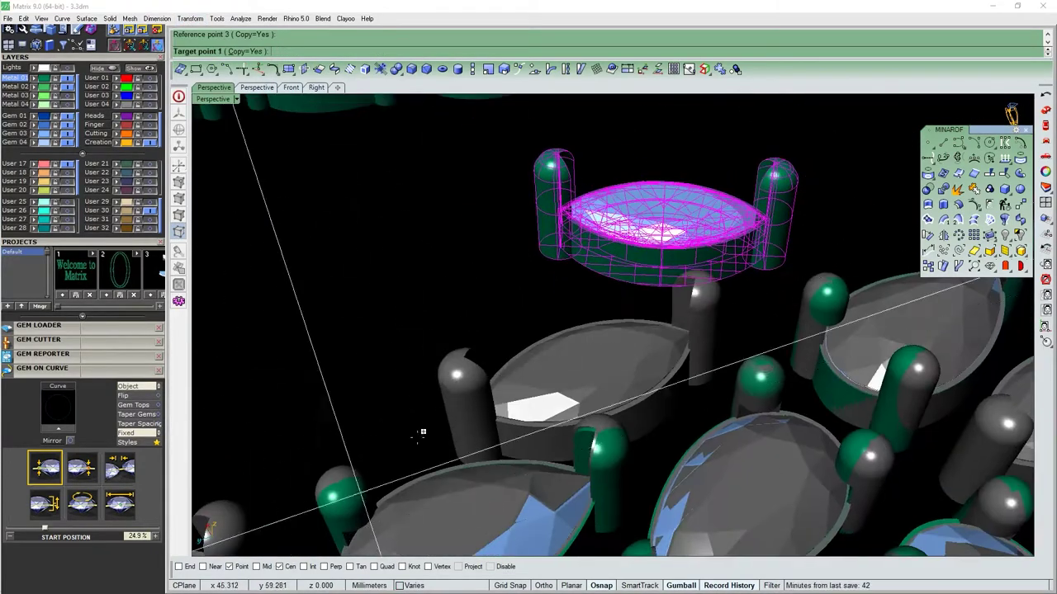
pyautogui.click(604, 364)
pyautogui.scroll(-3, 604, 364)
pyautogui.click(755, 411)
pyautogui.scroll(4, 981, 404)
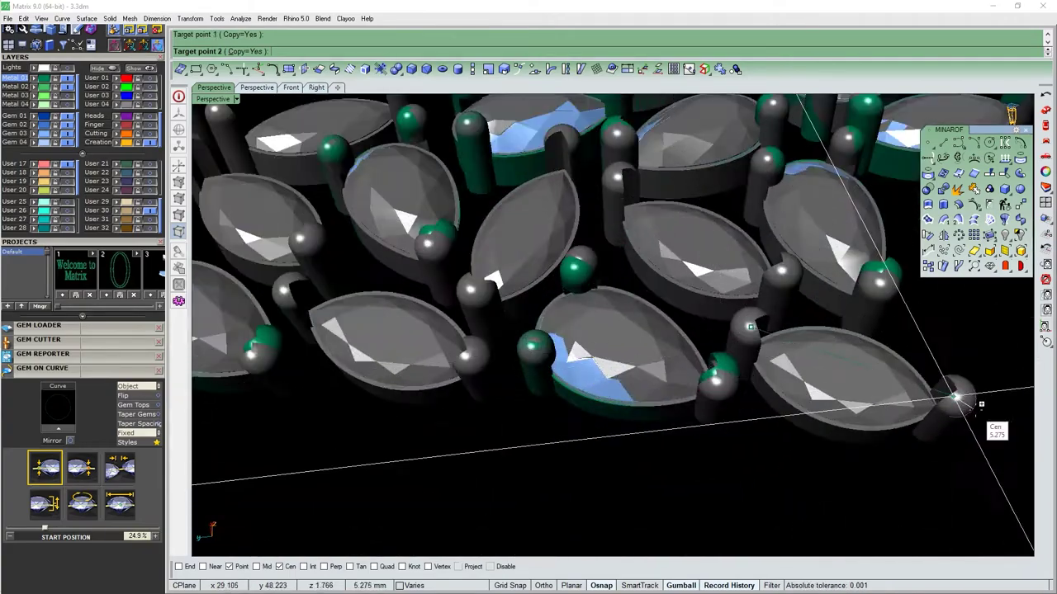
pyautogui.click(981, 404)
# Seat several more gem copies between neighbouring prongs in the lower cluster.
pyautogui.scroll(-2, 664, 280)
pyautogui.click(823, 366)
pyautogui.scroll(-3, 585, 372)
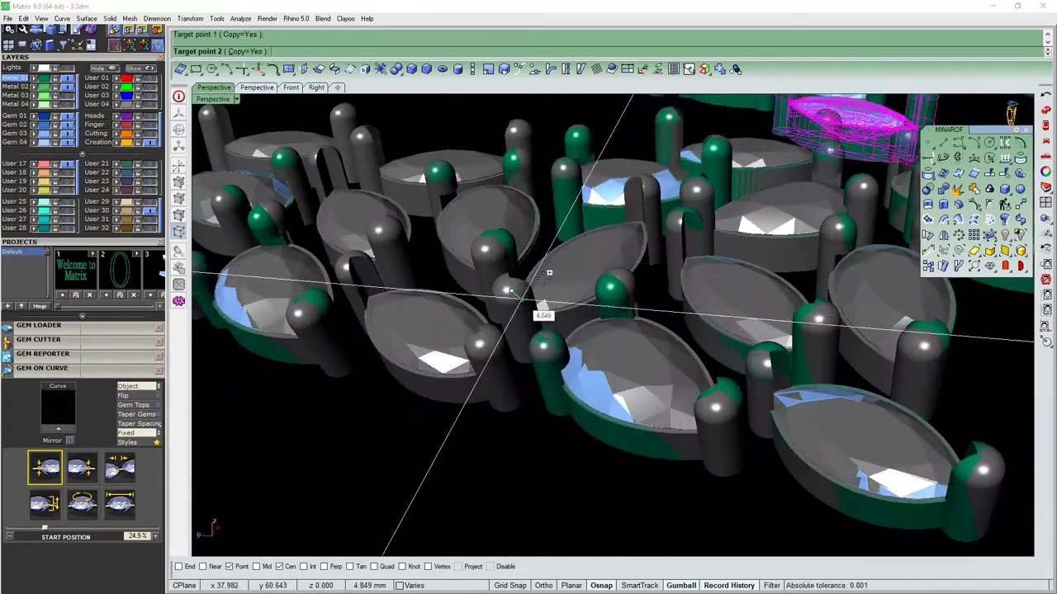
pyautogui.click(537, 307)
pyautogui.scroll(3, 538, 306)
pyautogui.scroll(-3, 551, 336)
pyautogui.scroll(3, 553, 347)
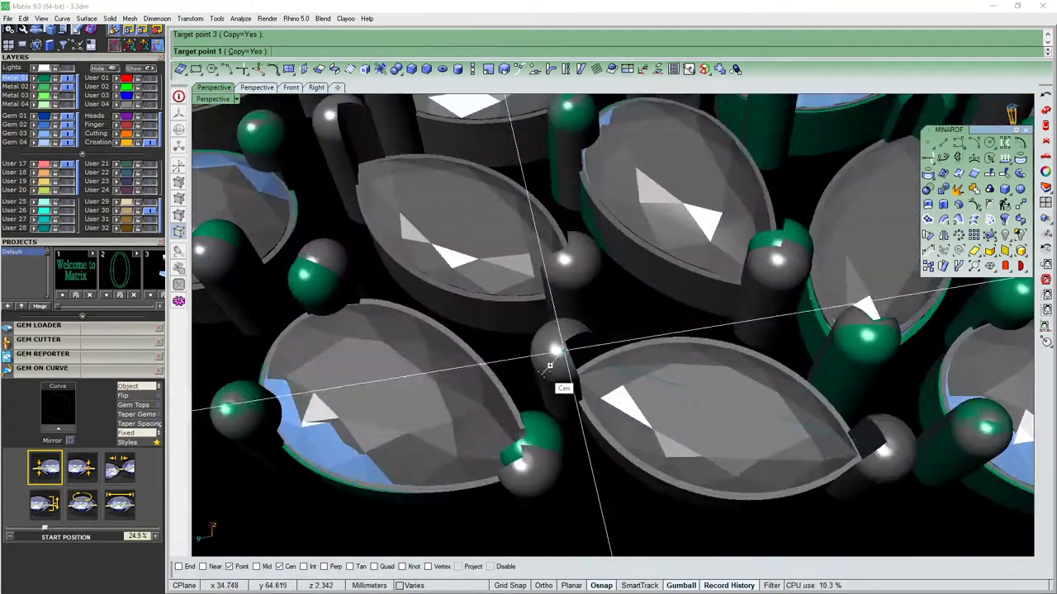
pyautogui.click(726, 422)
pyautogui.scroll(-2, 594, 263)
pyautogui.click(716, 334)
pyautogui.scroll(-3, 696, 331)
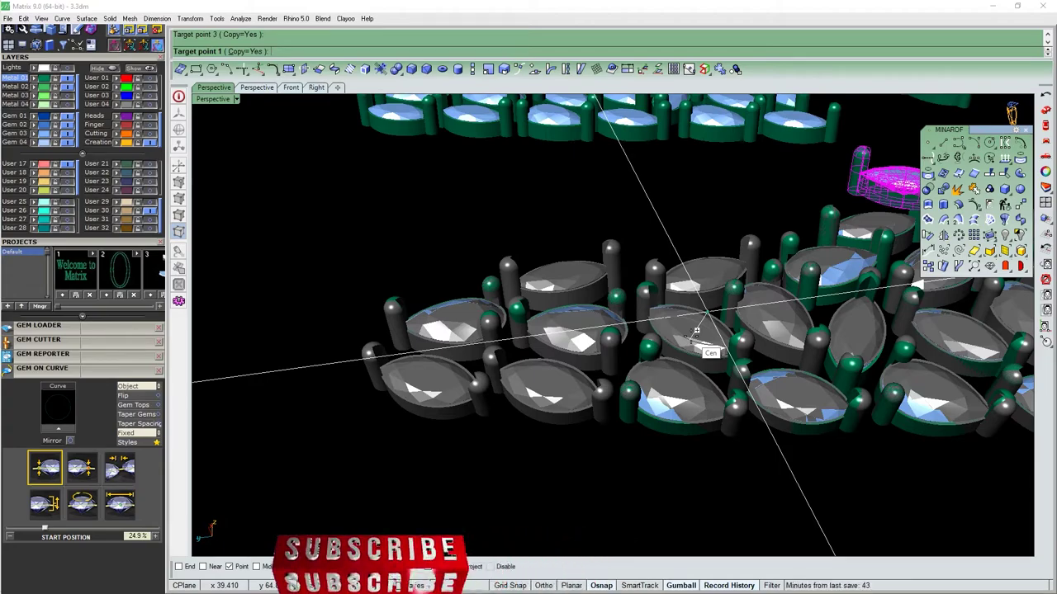
# Add further gem copies at snapped prong centres toward the top of the cluster.
pyautogui.click(695, 331)
pyautogui.scroll(-3, 691, 177)
pyautogui.scroll(3, 572, 170)
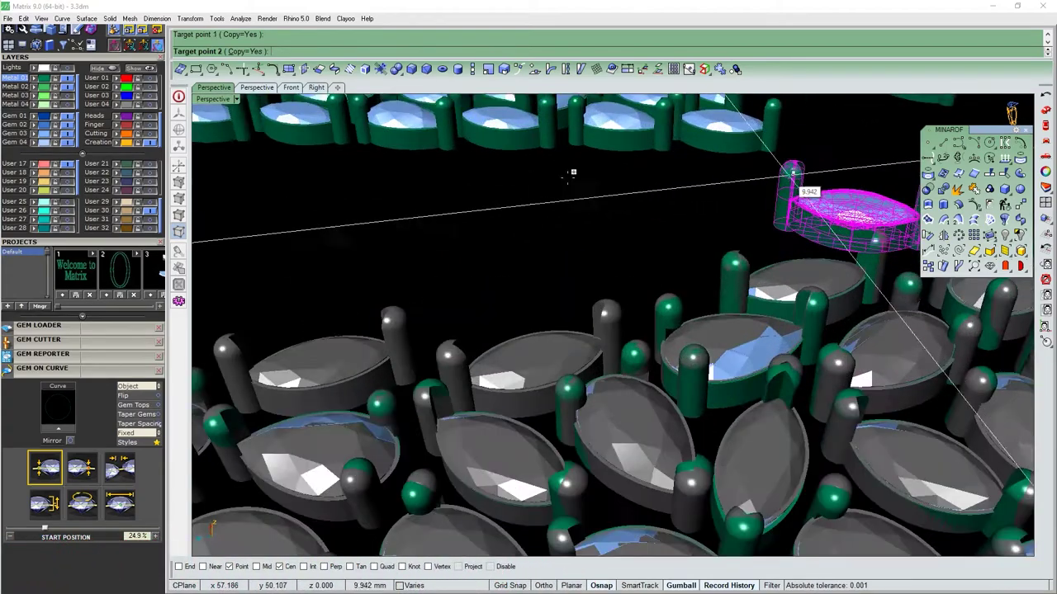
pyautogui.scroll(2, 707, 213)
pyautogui.click(730, 122)
pyautogui.click(734, 122)
pyautogui.scroll(-3, 734, 122)
pyautogui.scroll(3, 496, 221)
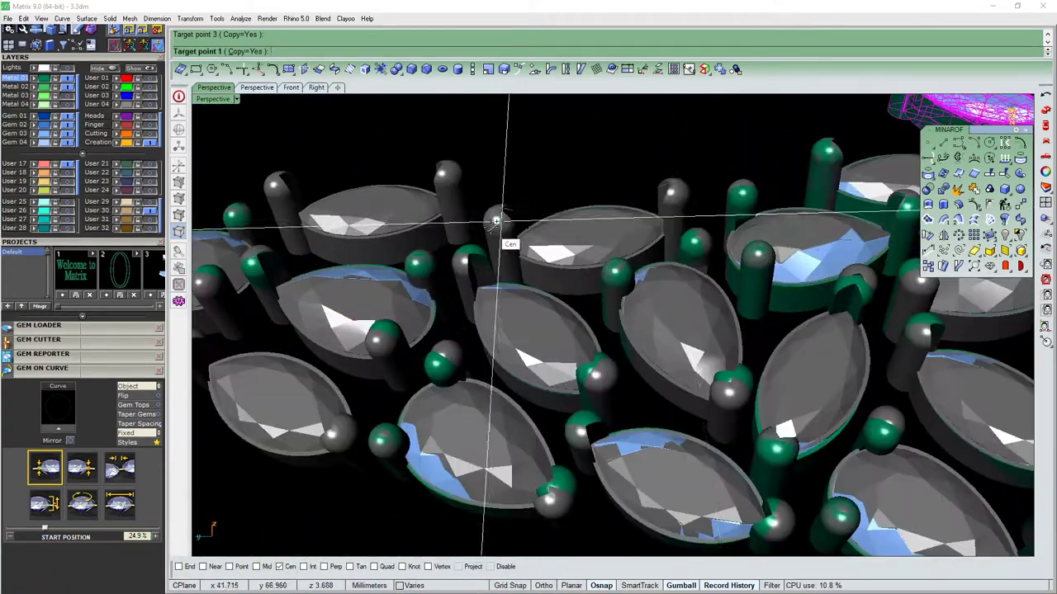
pyautogui.click(598, 232)
pyautogui.scroll(-3, 558, 299)
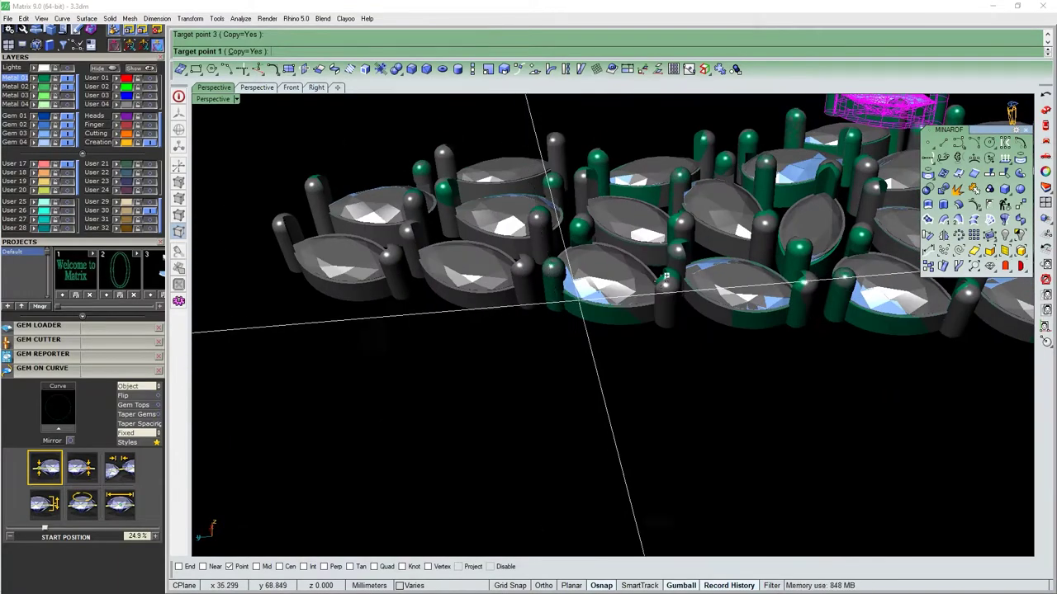
pyautogui.scroll(-3, 665, 276)
pyautogui.scroll(3, 652, 331)
pyautogui.scroll(-3, 589, 329)
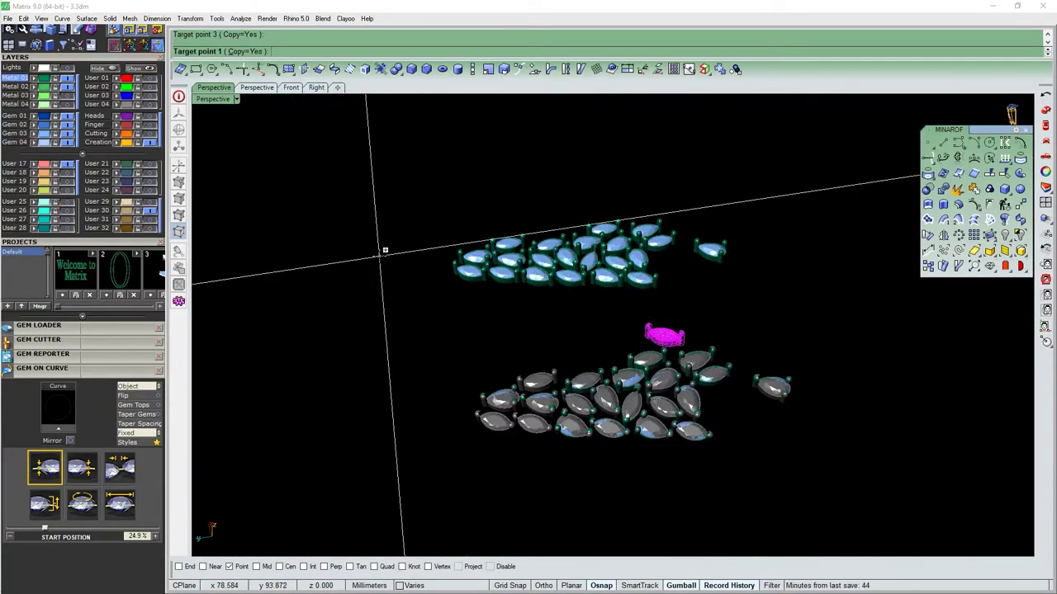
pyautogui.scroll(4, 708, 446)
pyautogui.scroll(-3, 708, 446)
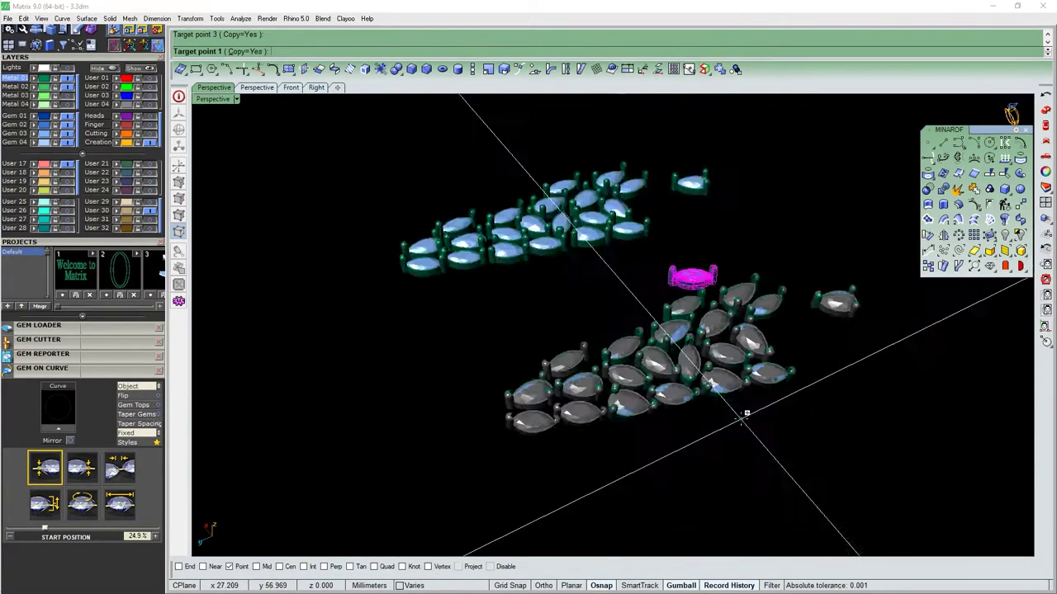
pyautogui.scroll(4, 685, 275)
# Place the final gem copies in the remaining gaps and end the orienting.
pyautogui.click(672, 330)
pyautogui.scroll(-3, 672, 330)
pyautogui.scroll(4, 475, 271)
pyautogui.click(475, 271)
pyautogui.scroll(-3, 462, 297)
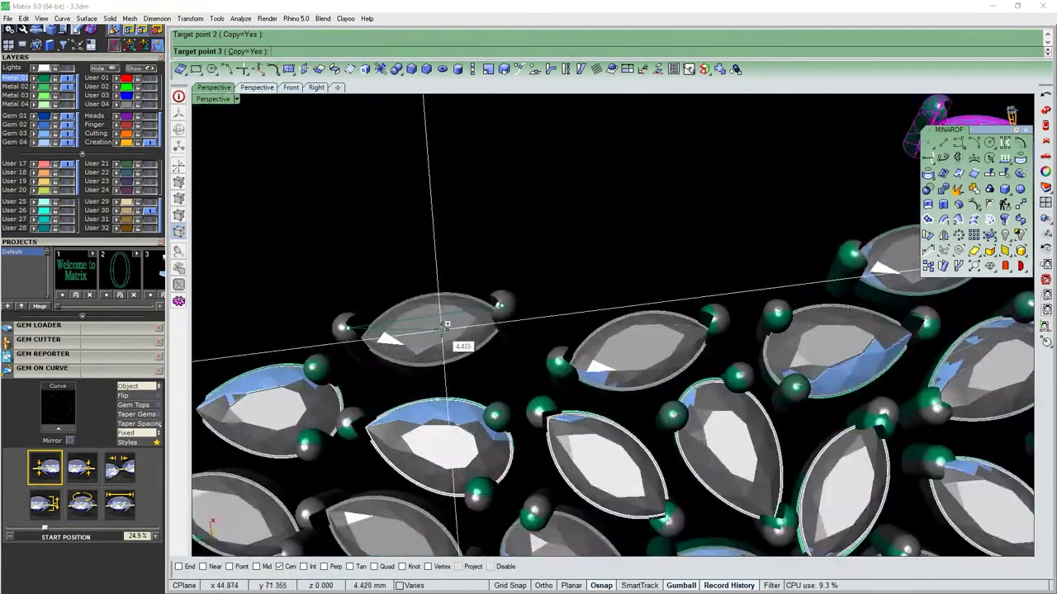
pyautogui.click(444, 325)
pyautogui.moveTo(444, 324)
pyautogui.mouseDown(button='right')
pyautogui.moveTo(444, 248)
pyautogui.moveTo(443, 346)
pyautogui.mouseUp(button='right')
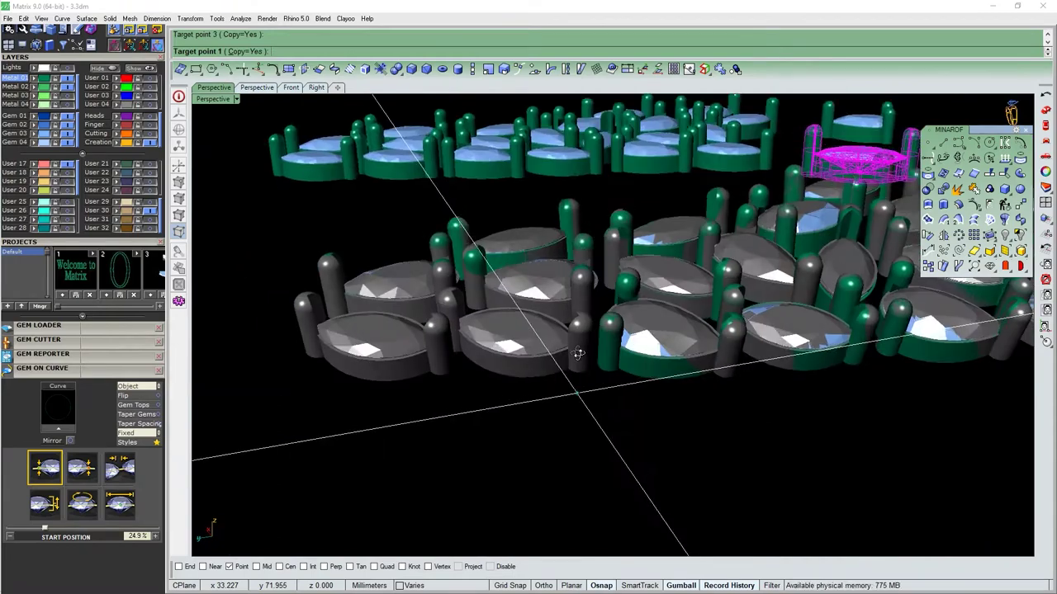
pyautogui.scroll(4, 443, 312)
pyautogui.click(609, 366)
pyautogui.scroll(2, 753, 366)
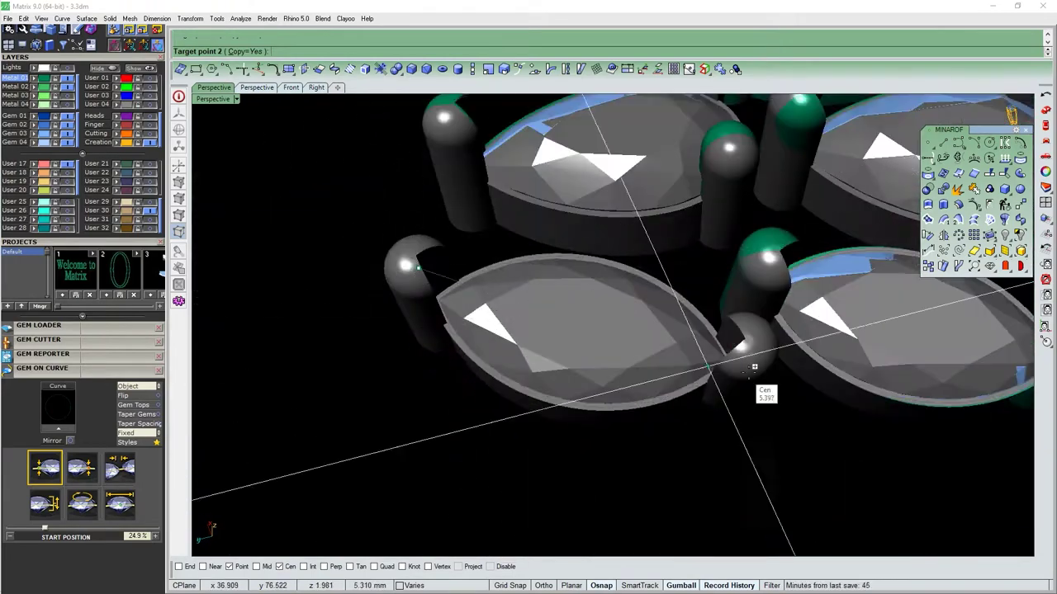
pyautogui.click(585, 326)
pyautogui.scroll(-4, 693, 359)
pyautogui.scroll(-2, 475, 398)
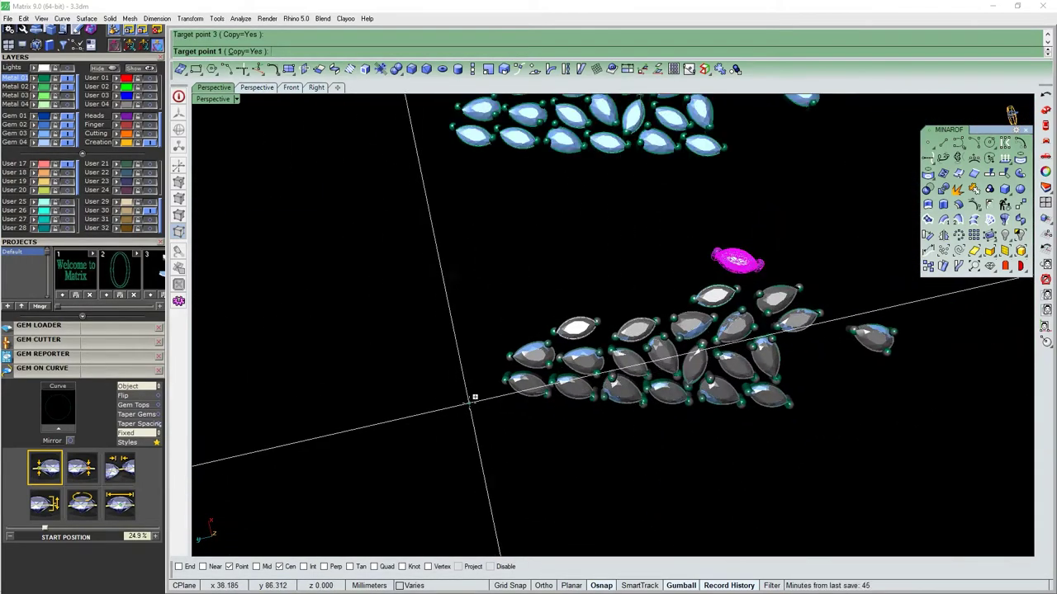
pyautogui.moveTo(489, 382); pyautogui.dragTo(665, 381, button='right')
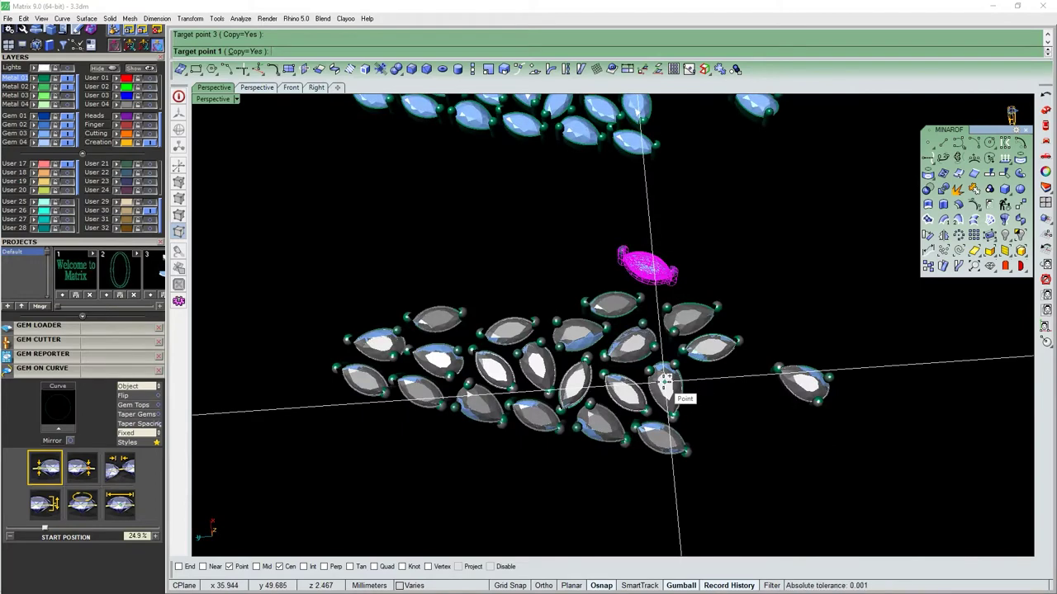
pyautogui.click(665, 381)
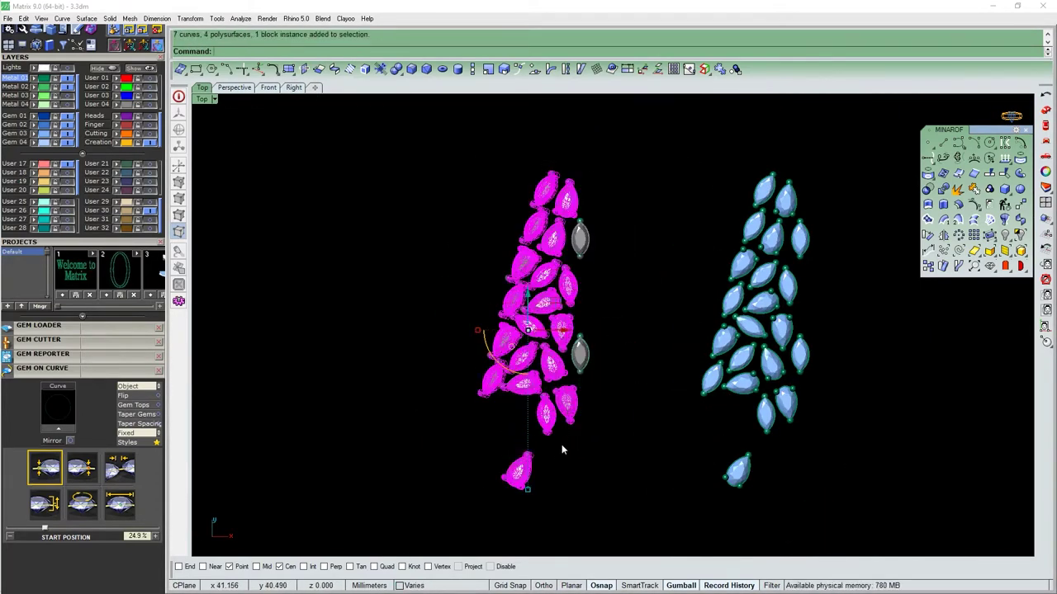
# Mirror the selected pear and marquise gems across a picked line, then orbit to inspect the halo cluster.
pyautogui.press('Return')
pyautogui.click(580, 491)
pyautogui.click(643, 187)
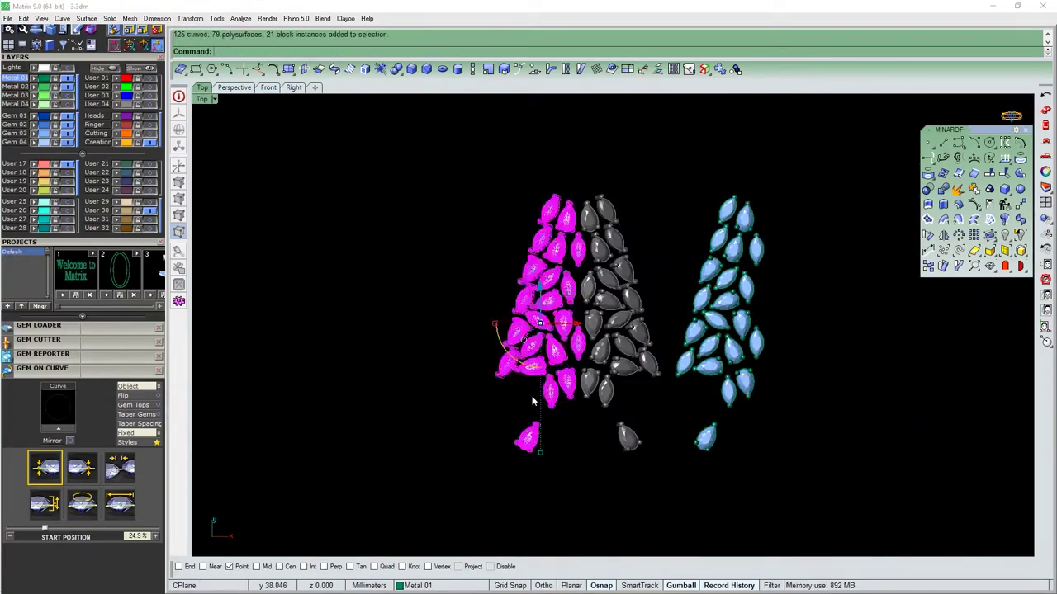
pyautogui.moveTo(643, 188); pyautogui.dragTo(655, 322, button='right')
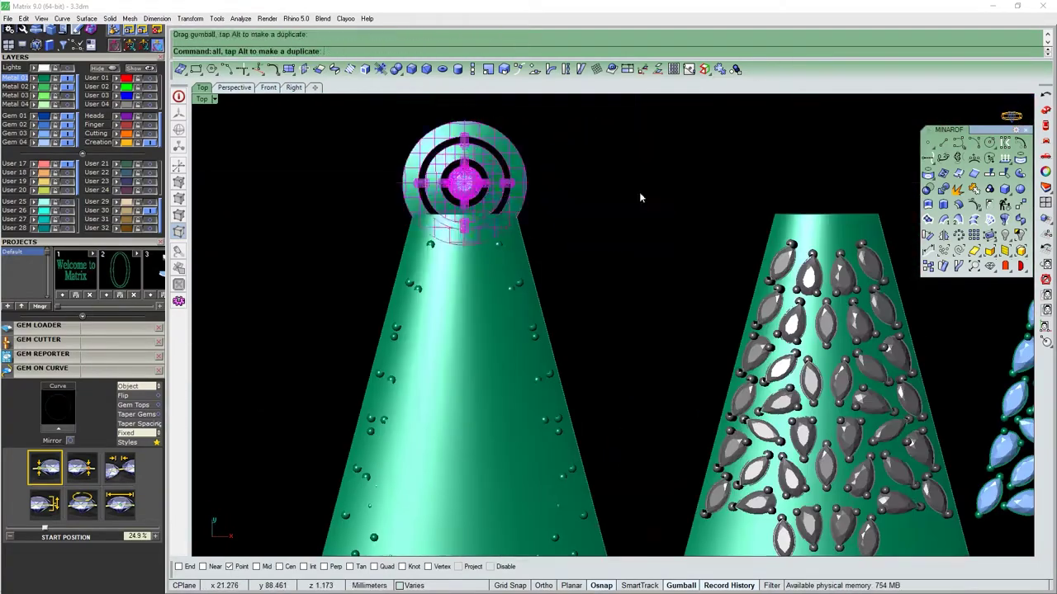
pyautogui.moveTo(639, 197); pyautogui.dragTo(487, 306, button='right')
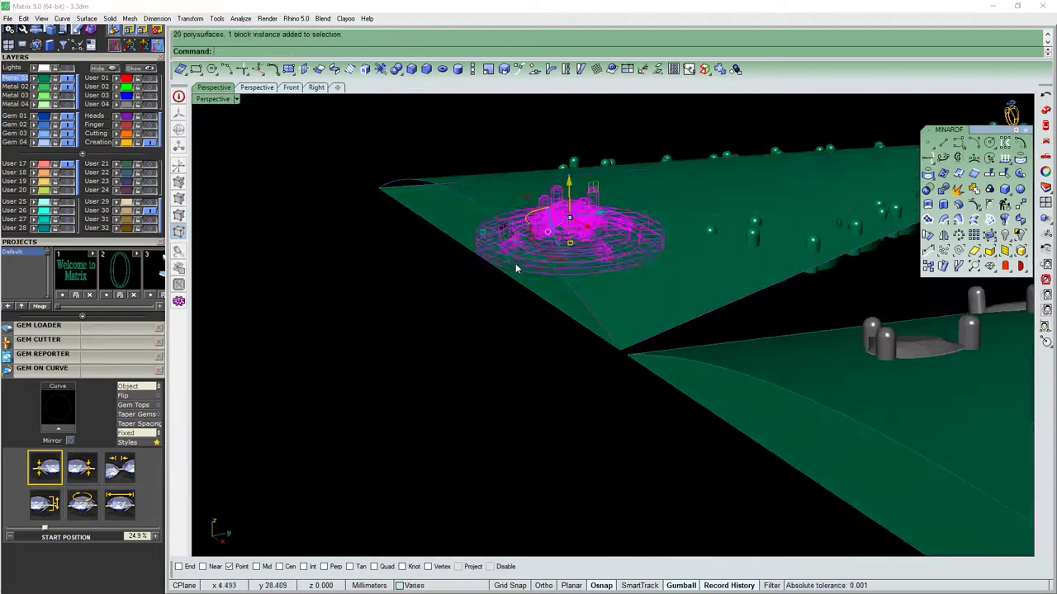
# Zoom the view to review the symmetrical pendant layout with its halo clusters.
pyautogui.scroll(3, 591, 277)
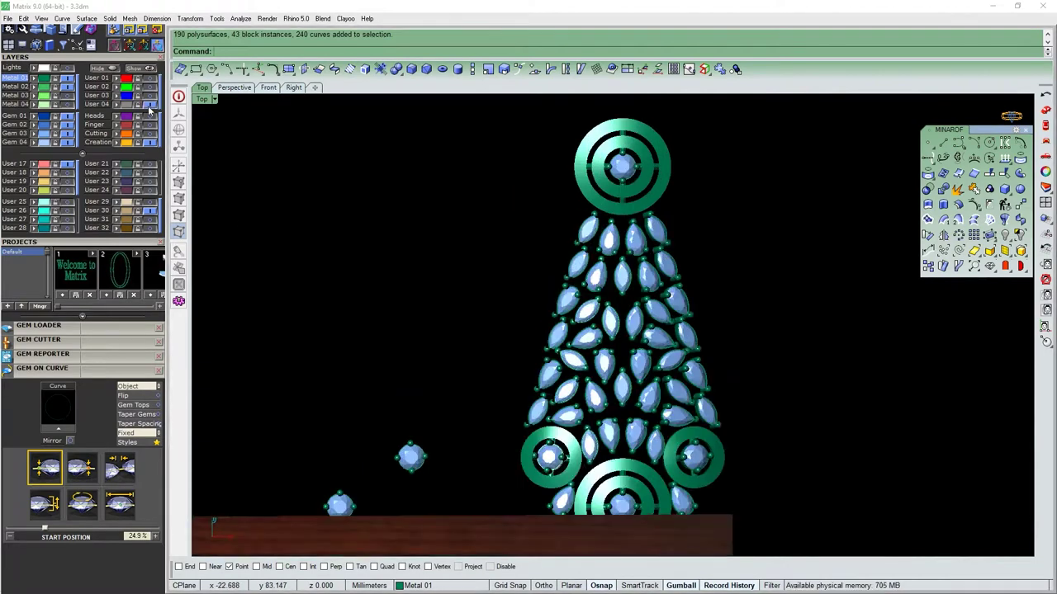
# Undo Show to hide the revealed objects and select the centre marquise gem.
pyautogui.hotkey('ctrl', 'z')
pyautogui.scroll(-2, 614, 376)
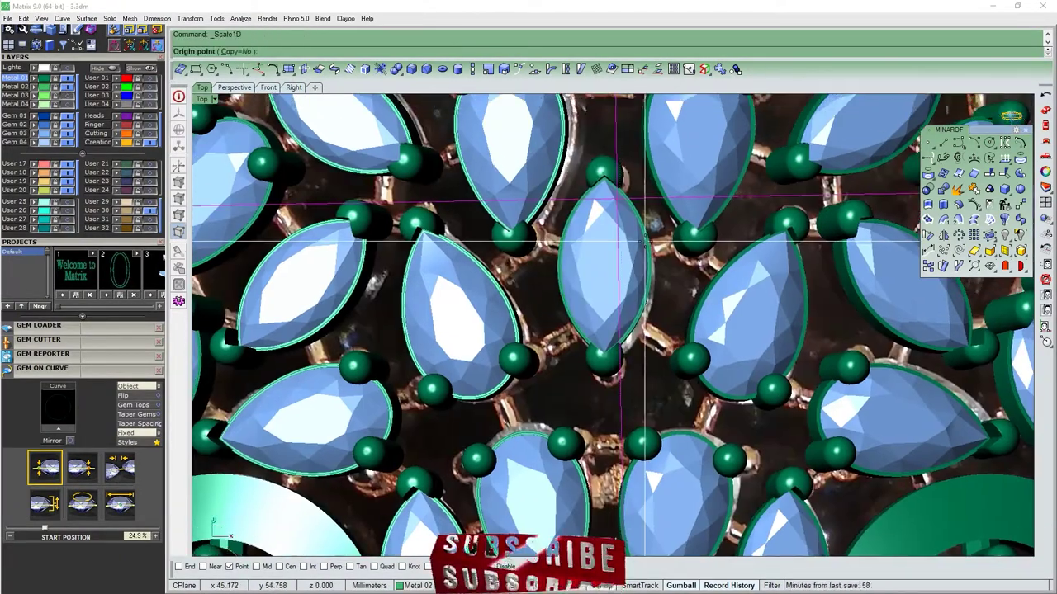
pyautogui.click(609, 263)
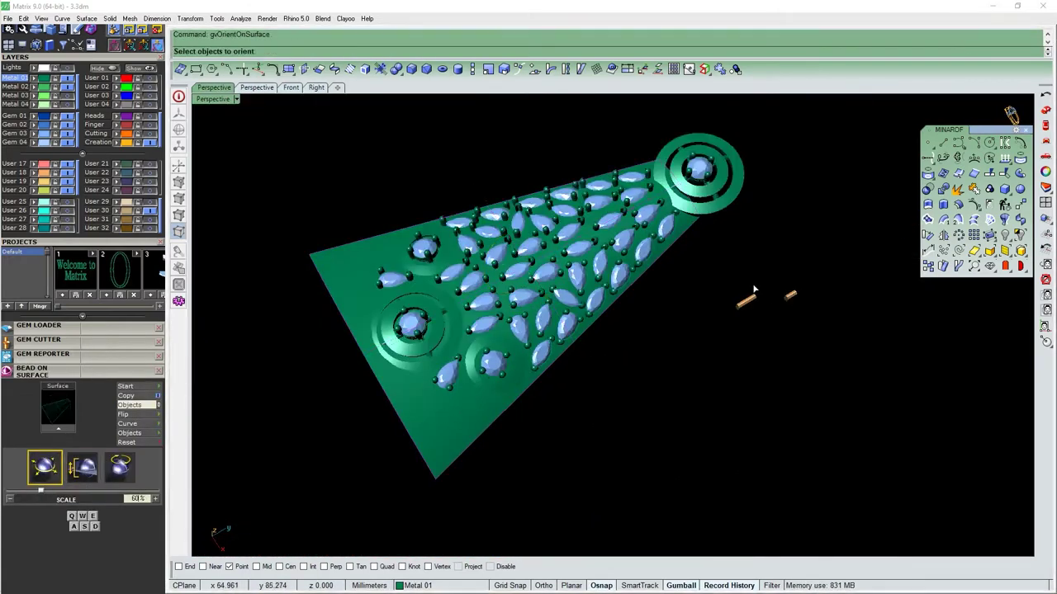
# Finish choosing the gems to orient onto the surface and set vertical offset to 0.
pyautogui.press('Return')
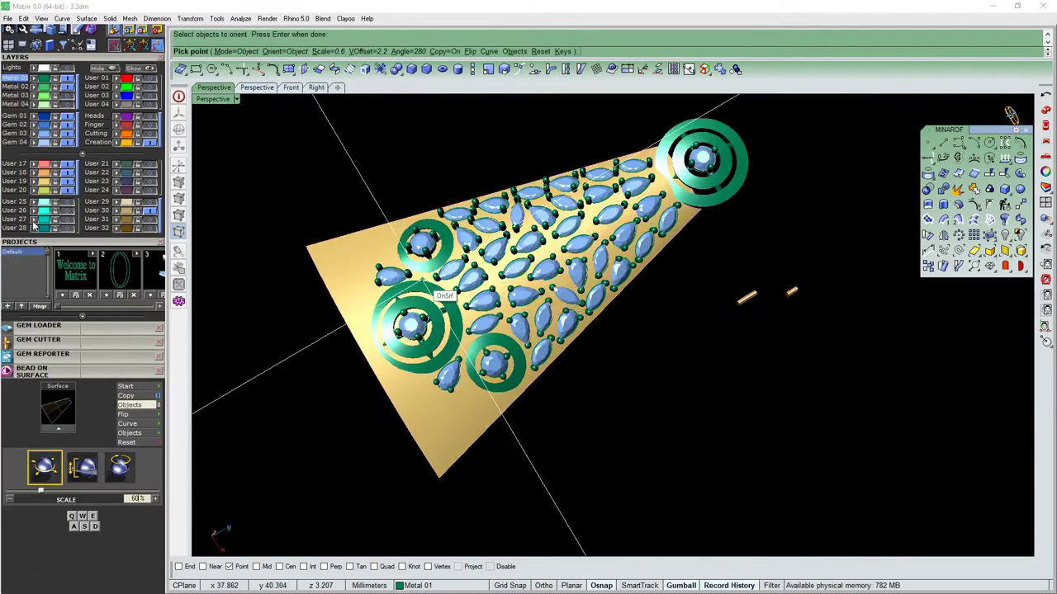
pyautogui.click(376, 53)
pyautogui.write('0')
pyautogui.press('Return')
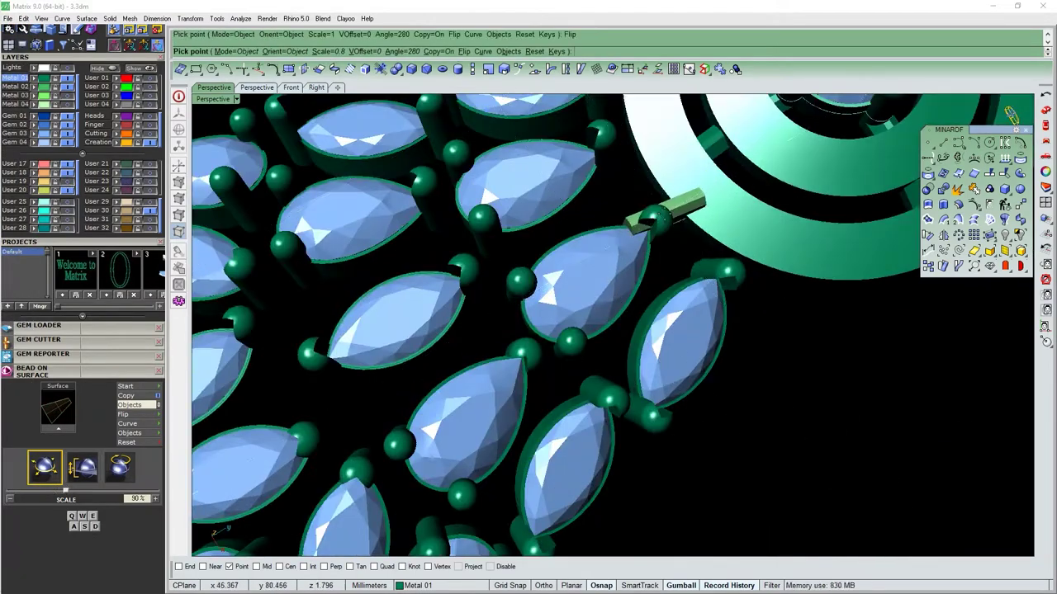
# Select the earring reference photo and zoom around to compare it with the gem panel.
pyautogui.scroll(-5, 696, 232)
pyautogui.scroll(5, 657, 239)
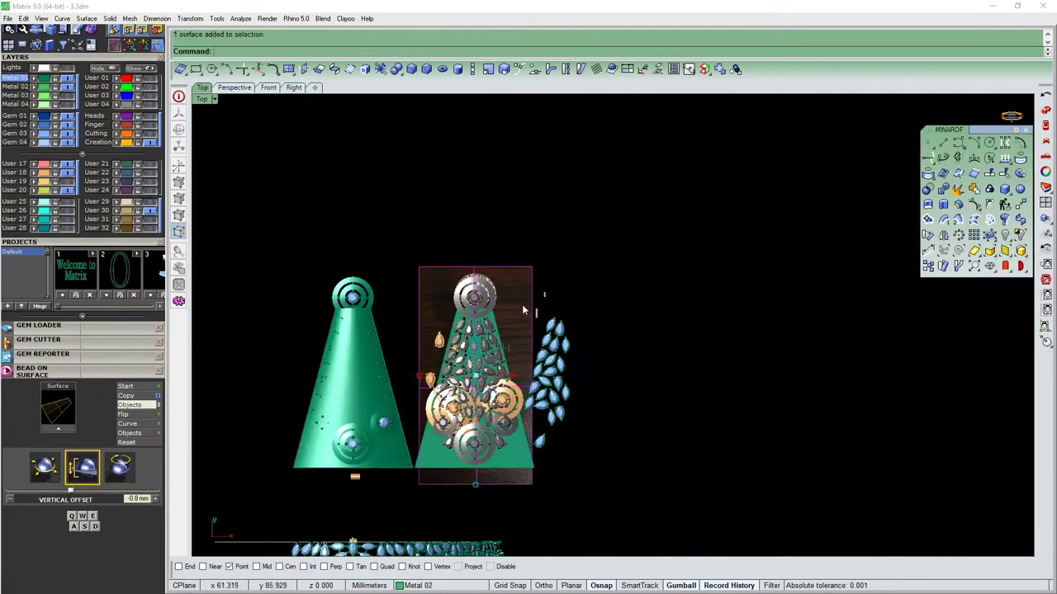
pyautogui.scroll(-2, 521, 304)
pyautogui.click(544, 304)
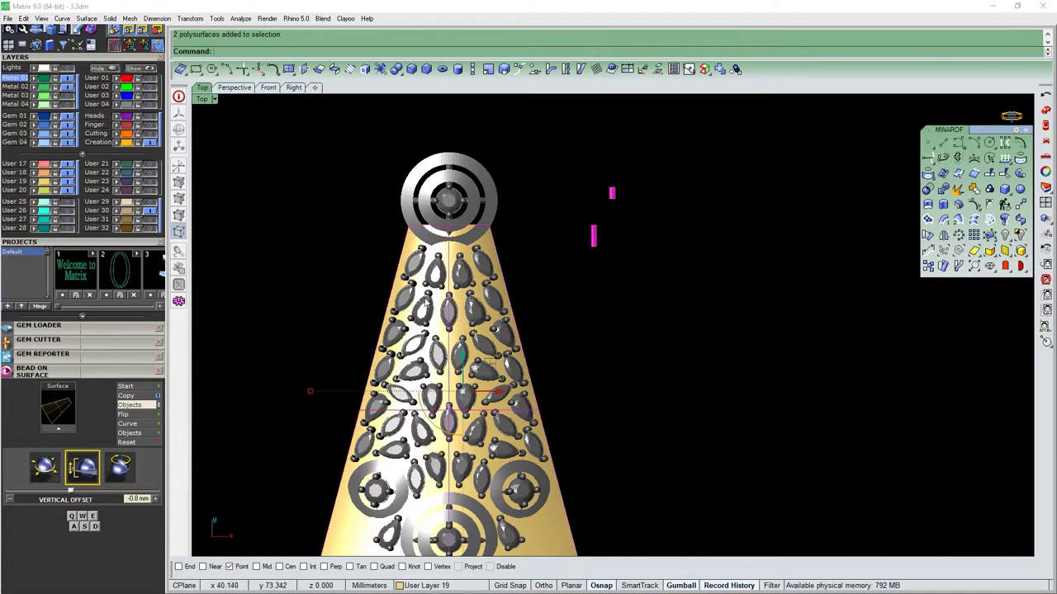
pyautogui.scroll(5, 483, 266)
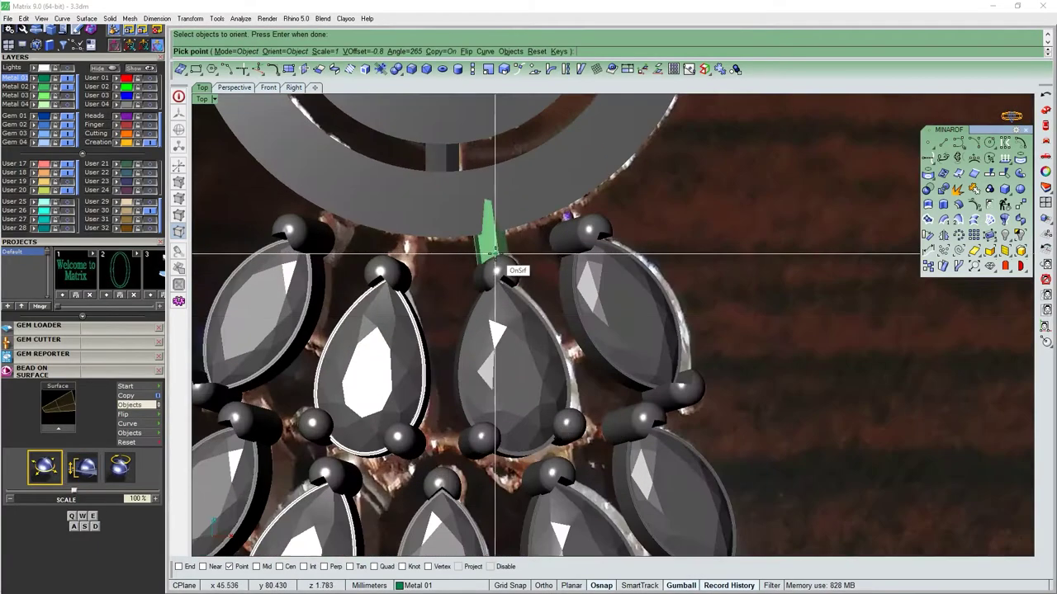
pyautogui.scroll(3, 547, 421)
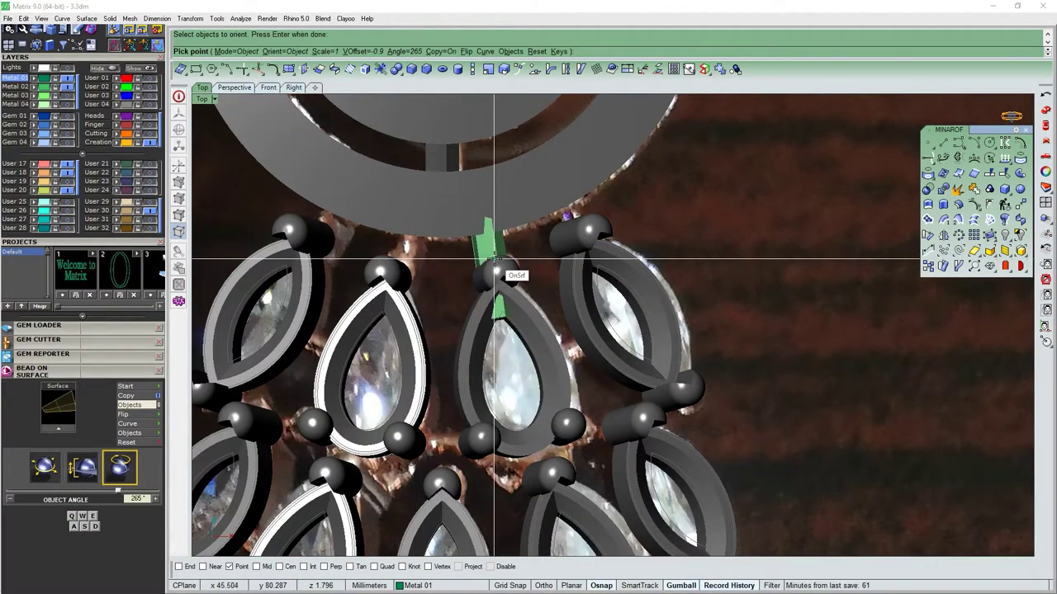
pyautogui.scroll(-4, 528, 289)
pyautogui.scroll(4, 422, 321)
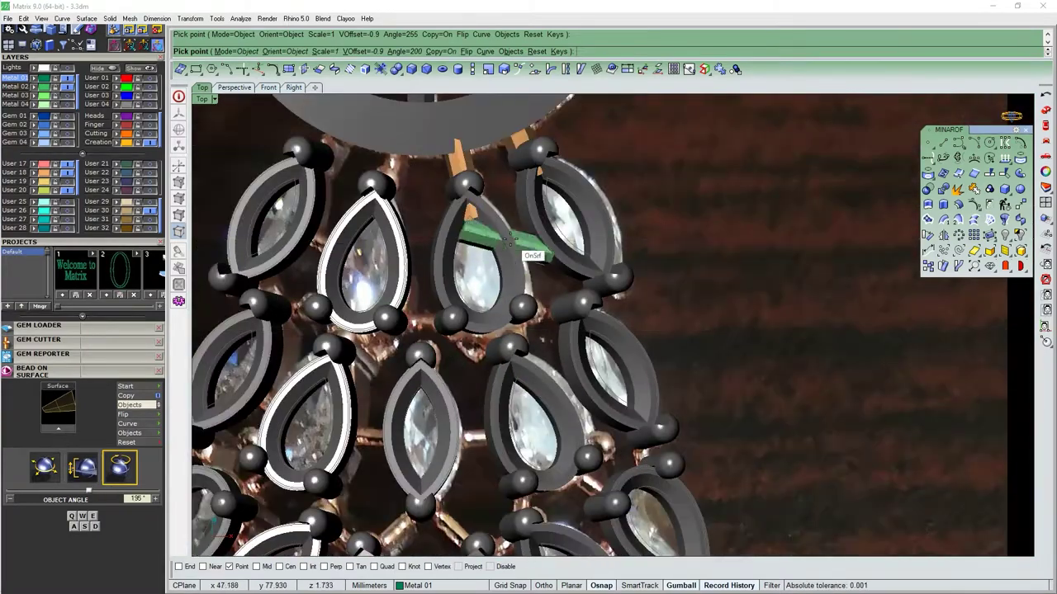
pyautogui.scroll(4, 432, 322)
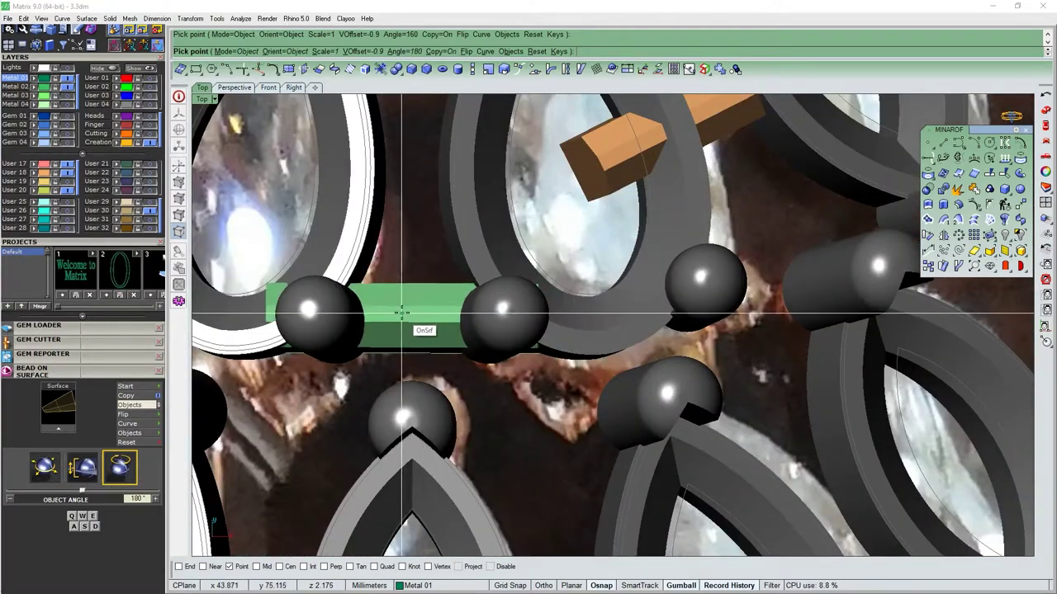
pyautogui.scroll(-5, 402, 312)
pyautogui.scroll(-2, 457, 317)
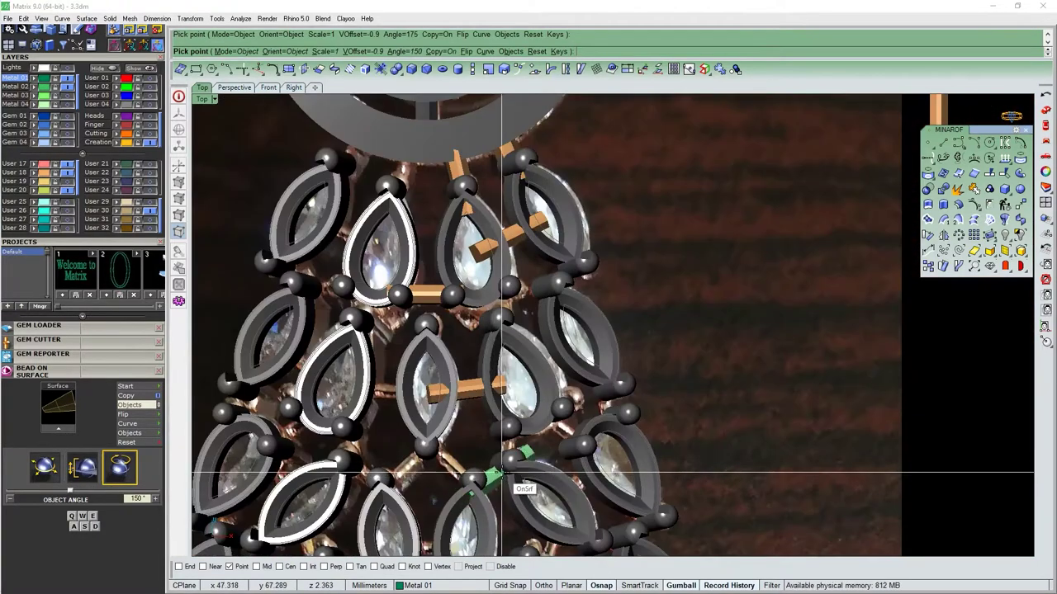
pyautogui.scroll(-4, 449, 461)
pyautogui.scroll(5, 495, 425)
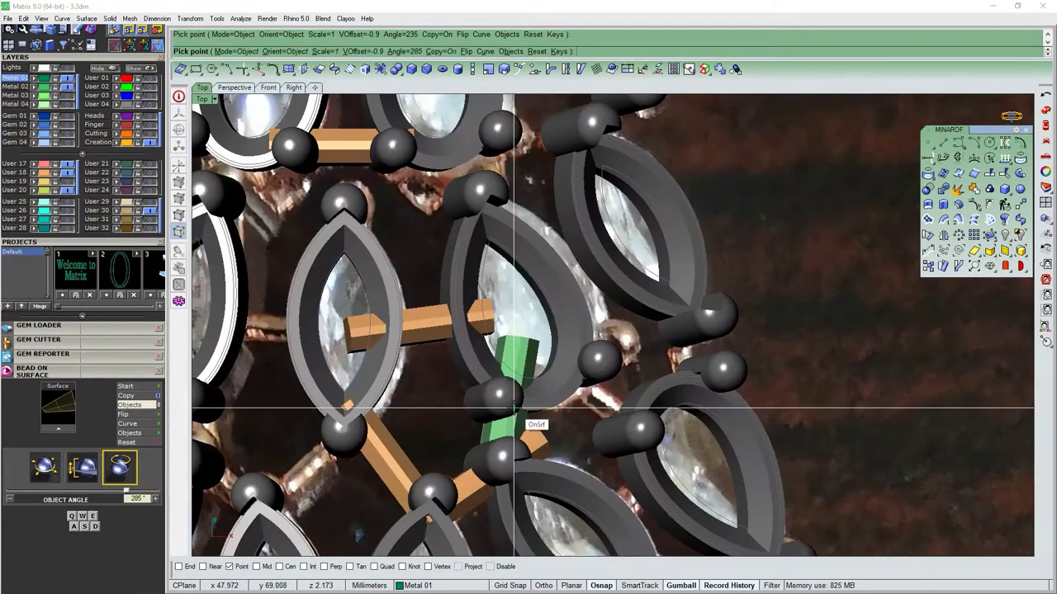
pyautogui.scroll(-4, 587, 399)
pyautogui.scroll(3, 588, 342)
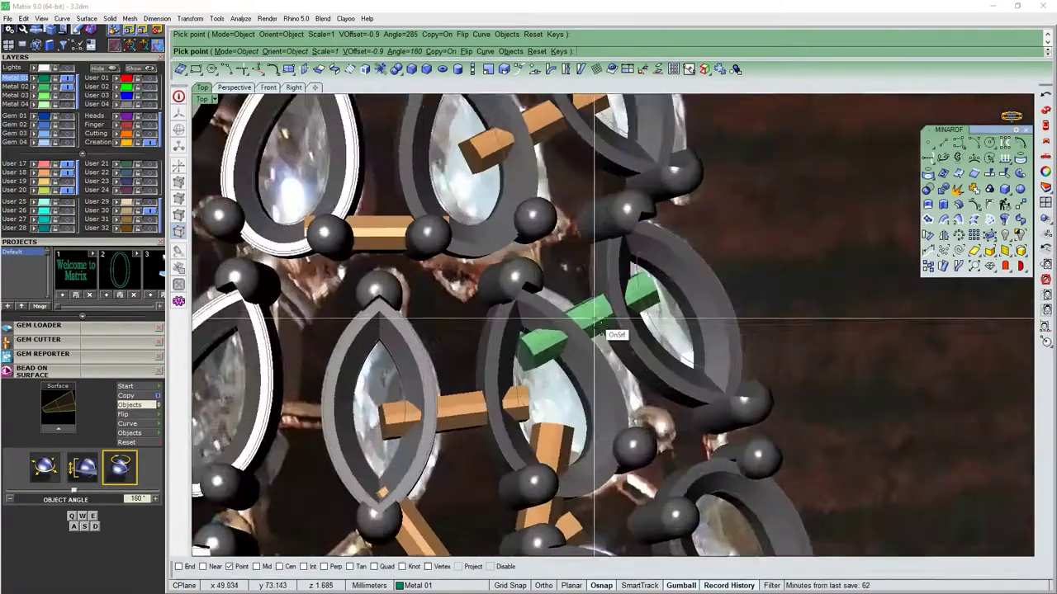
pyautogui.scroll(-2, 357, 346)
pyautogui.scroll(-3, 361, 337)
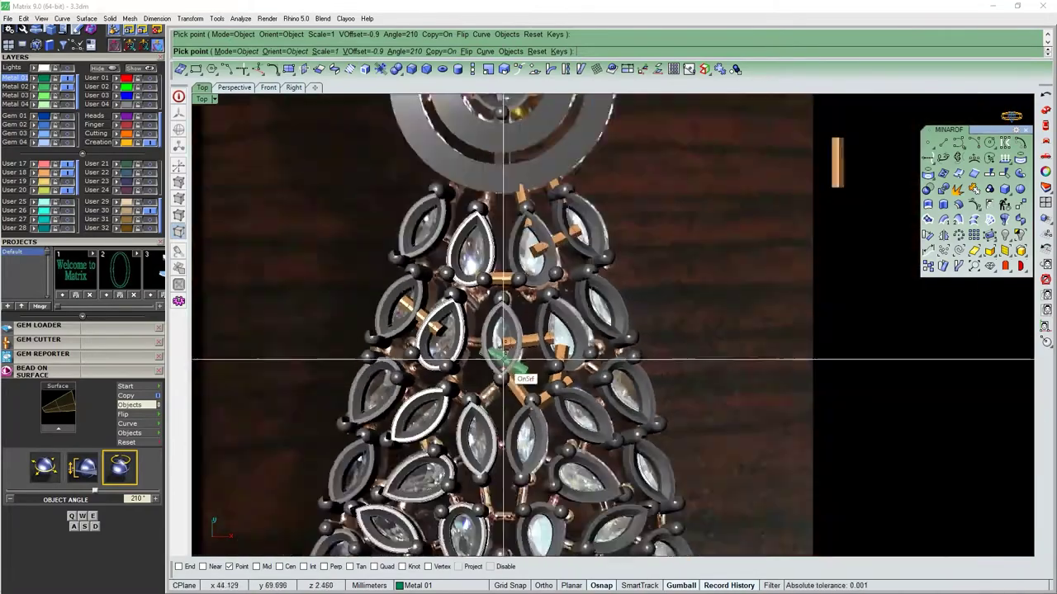
pyautogui.scroll(4, 506, 446)
pyautogui.scroll(1, 540, 427)
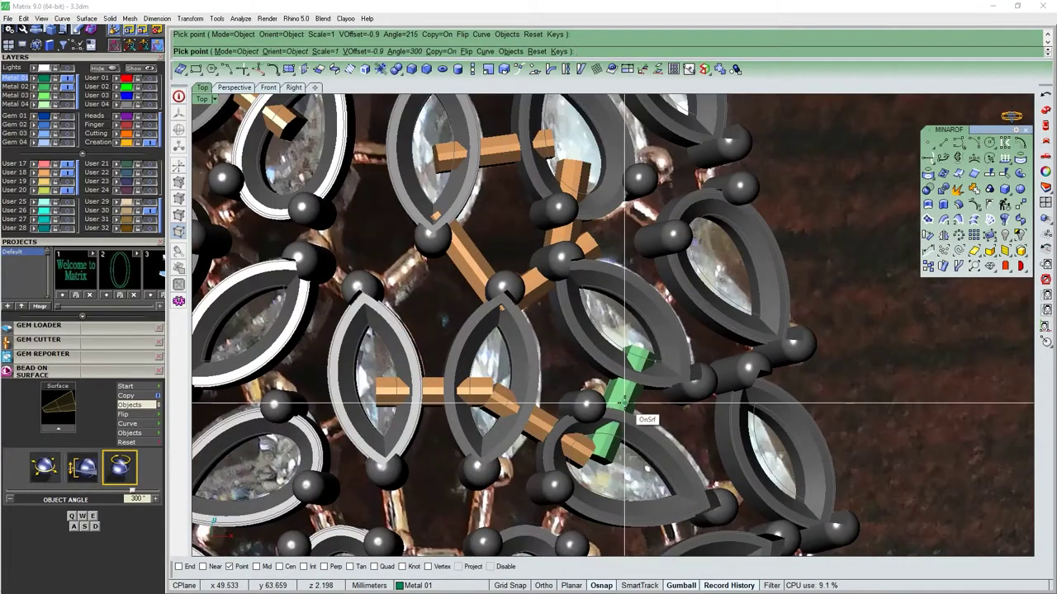
pyautogui.scroll(-1, 460, 443)
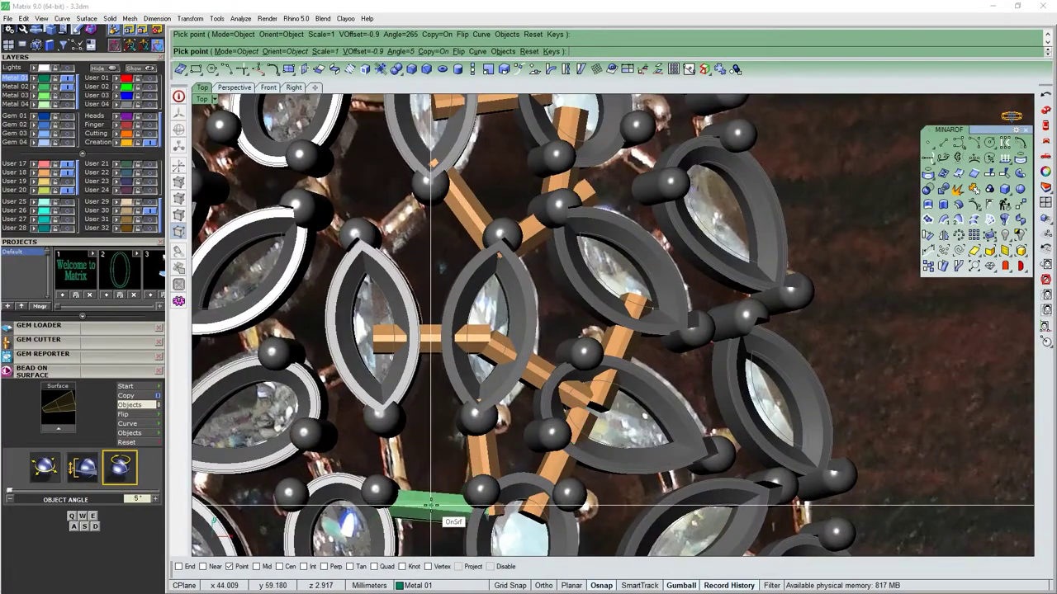
pyautogui.scroll(-3, 419, 494)
pyautogui.scroll(3, 466, 488)
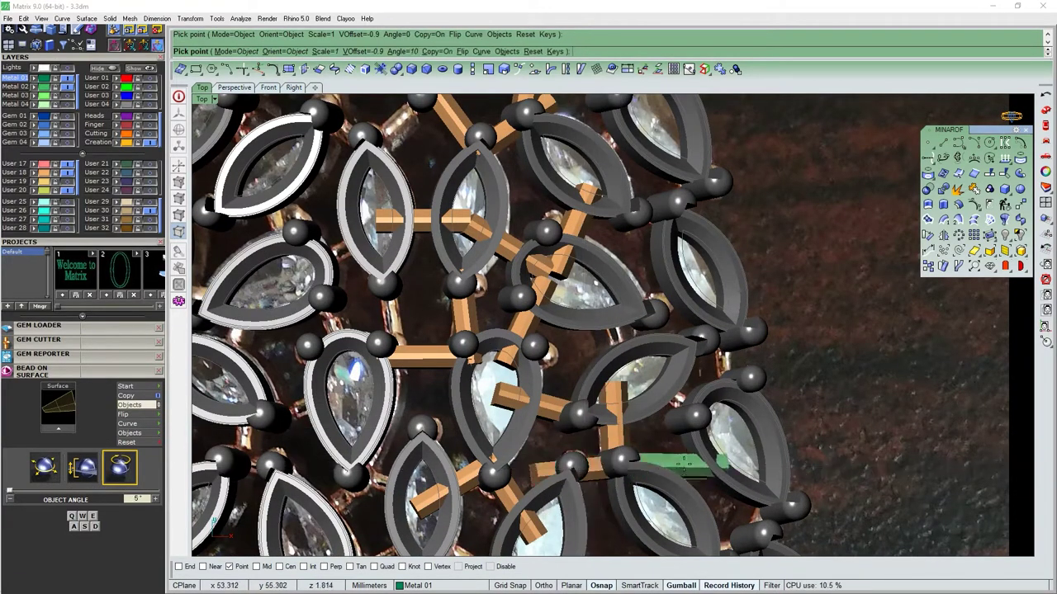
pyautogui.scroll(-3, 695, 471)
pyautogui.scroll(2, 578, 479)
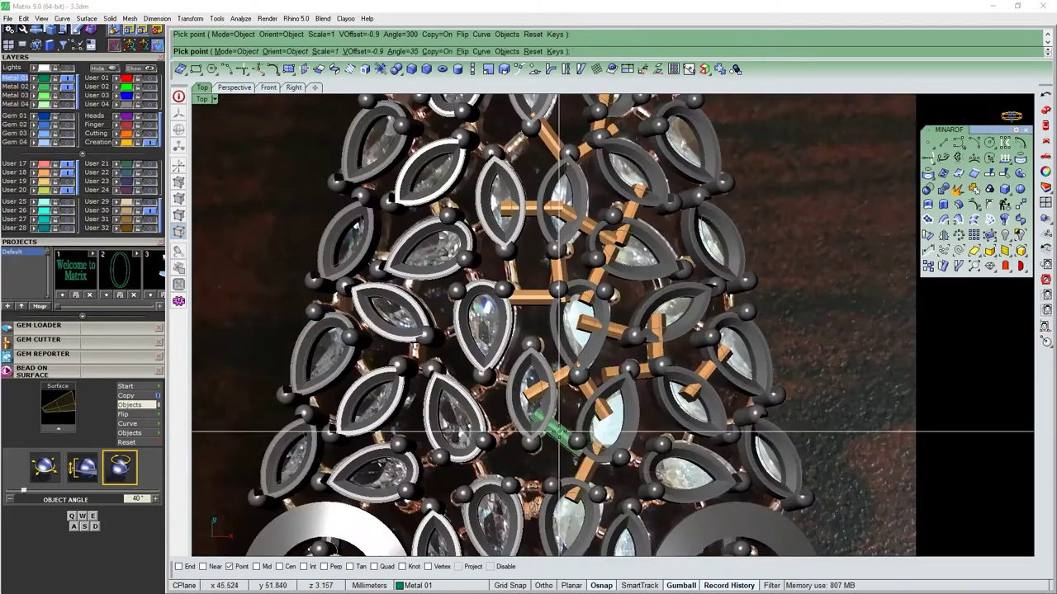
pyautogui.scroll(2, 558, 431)
pyautogui.scroll(-2, 561, 417)
pyautogui.scroll(4, 756, 421)
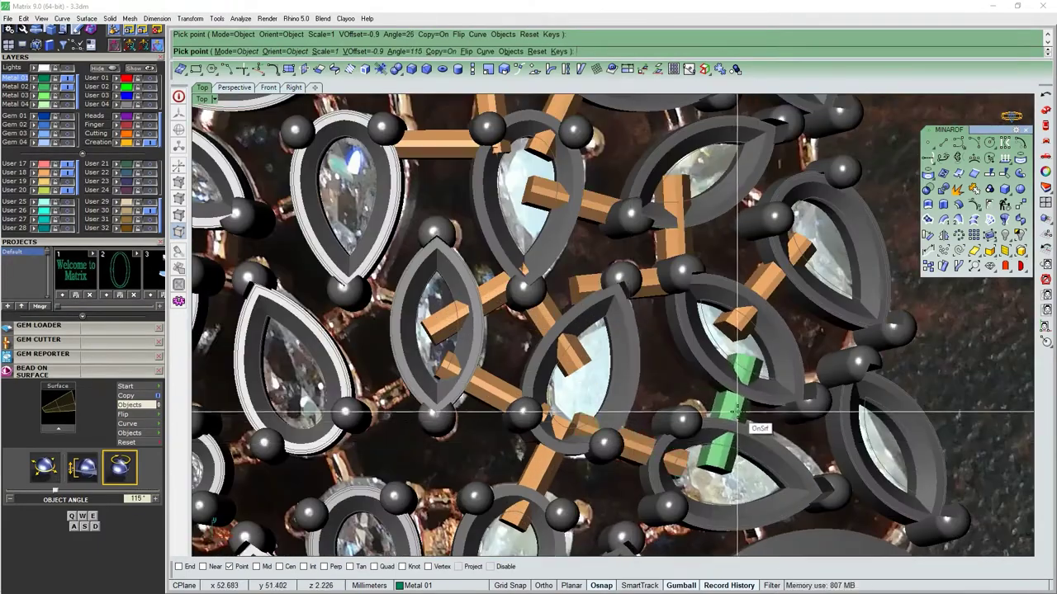
pyautogui.scroll(-2, 727, 475)
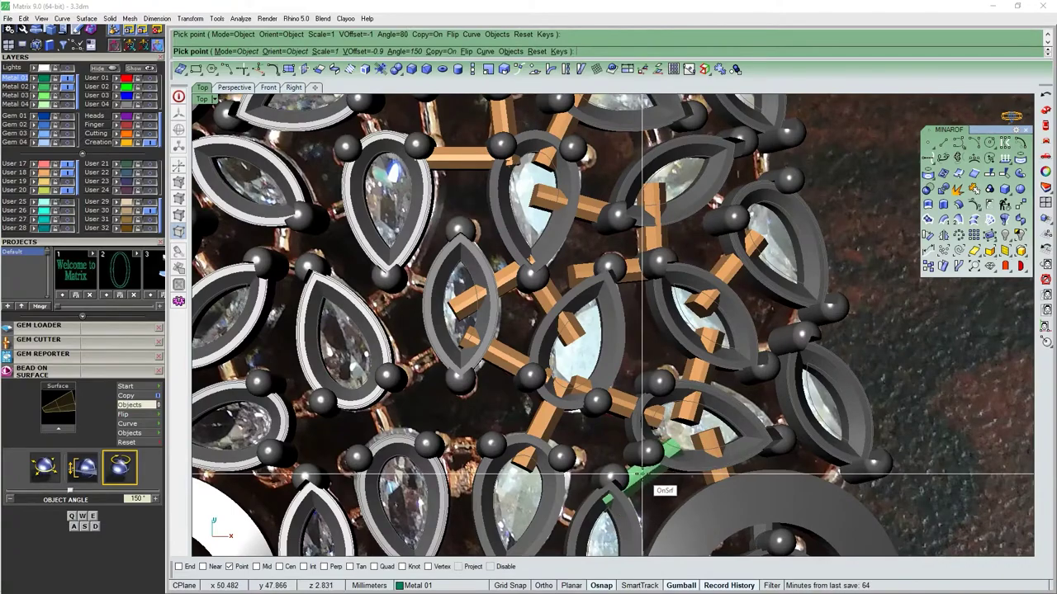
pyautogui.scroll(-2, 574, 471)
pyautogui.scroll(-1, 572, 476)
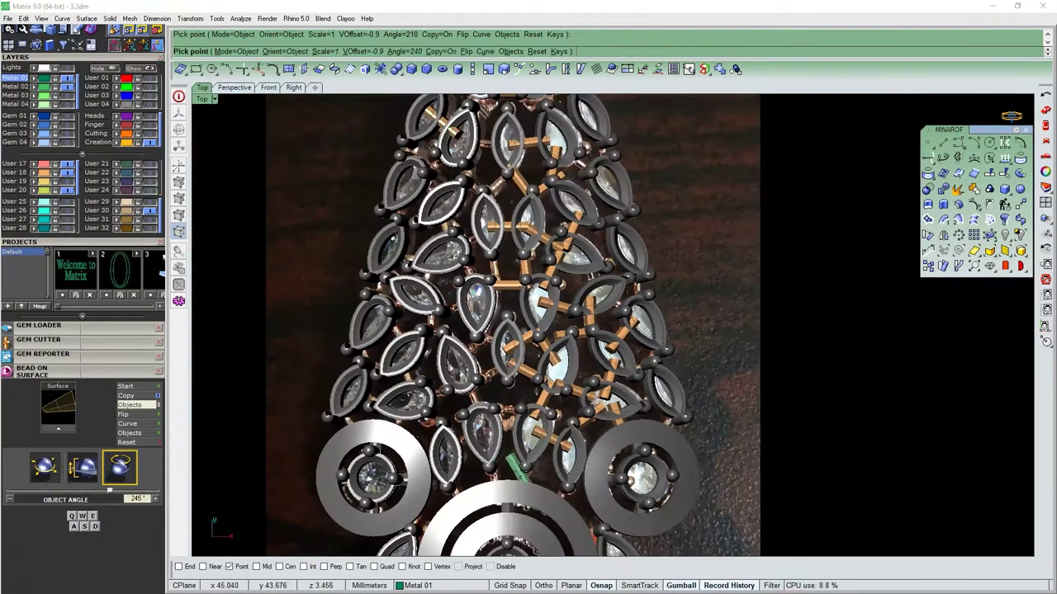
pyautogui.scroll(3, 570, 474)
pyautogui.scroll(-2, 569, 470)
pyautogui.scroll(2, 575, 446)
pyautogui.scroll(-1, 577, 443)
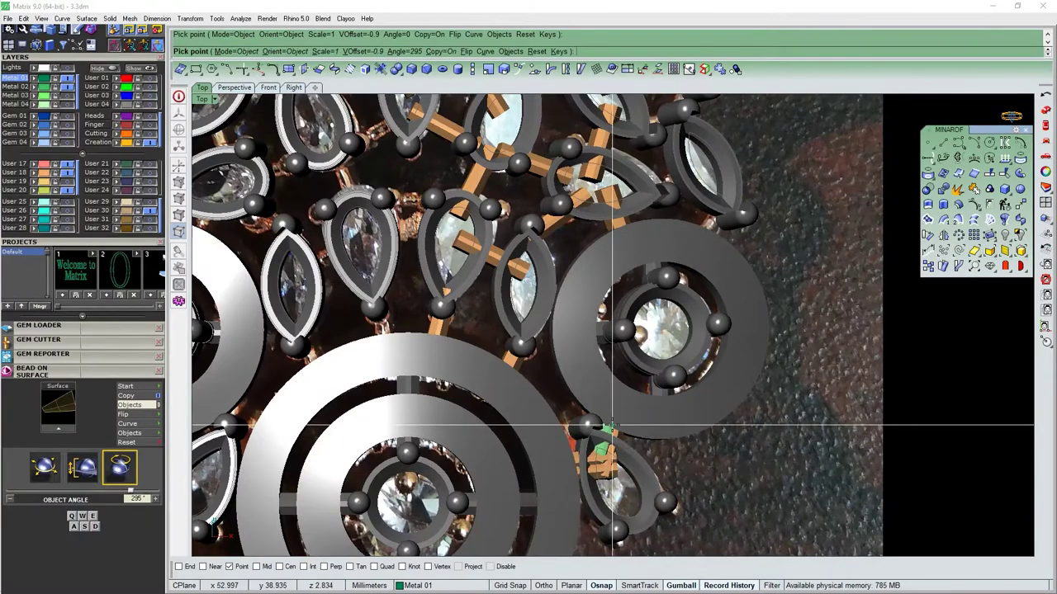
pyautogui.scroll(-1, 611, 427)
pyautogui.scroll(1, 681, 337)
pyautogui.scroll(-3, 623, 235)
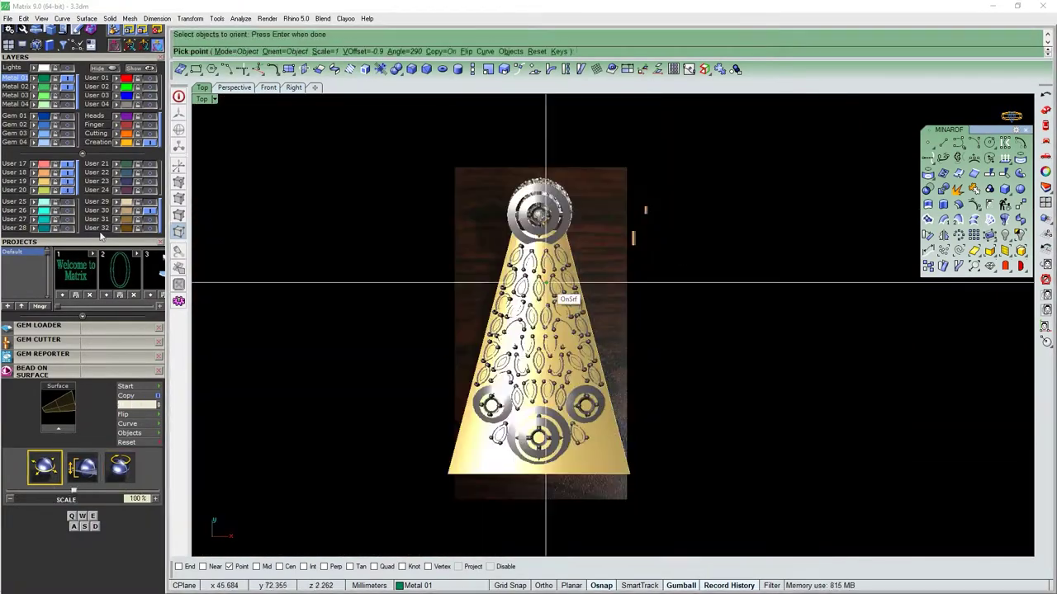
pyautogui.scroll(3, 561, 283)
pyautogui.scroll(1, 544, 350)
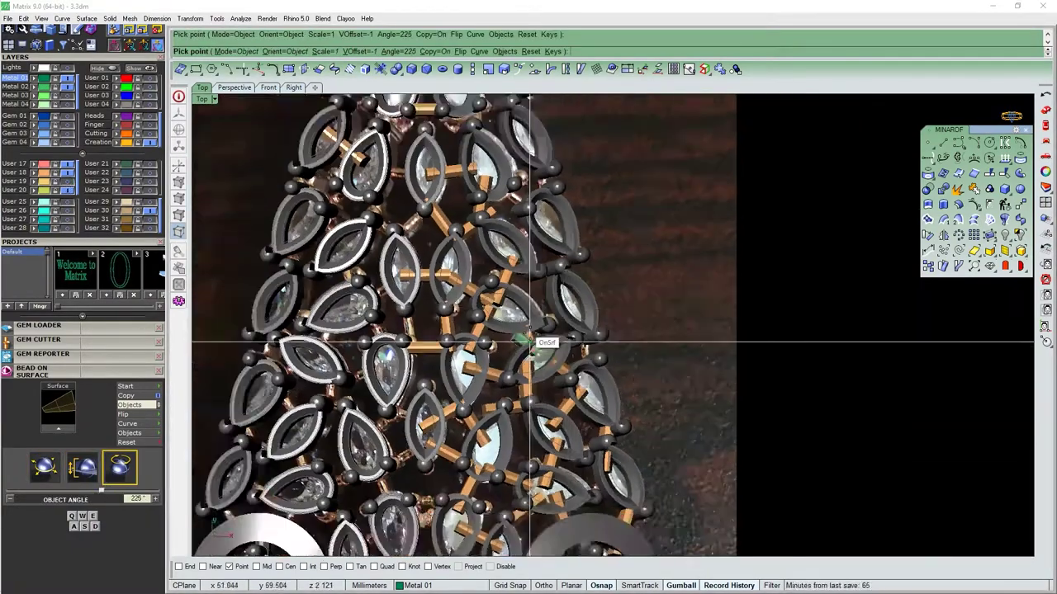
pyautogui.scroll(2, 531, 349)
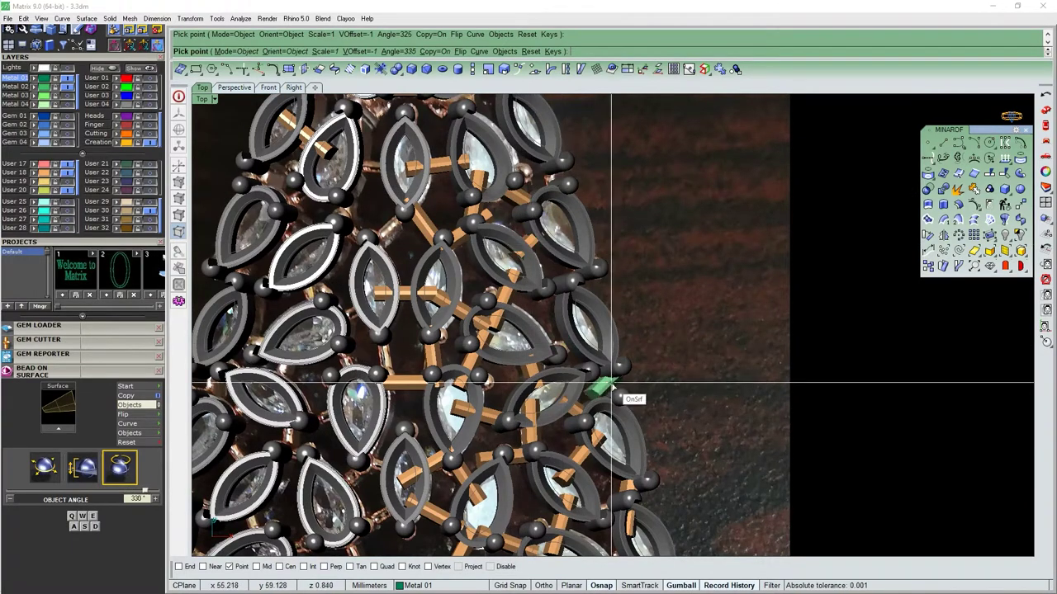
pyautogui.scroll(-3, 611, 386)
# Switch to a perspective view with F8 and orbit out to review the whole panel.
pyautogui.press('F8')
pyautogui.scroll(3, 519, 313)
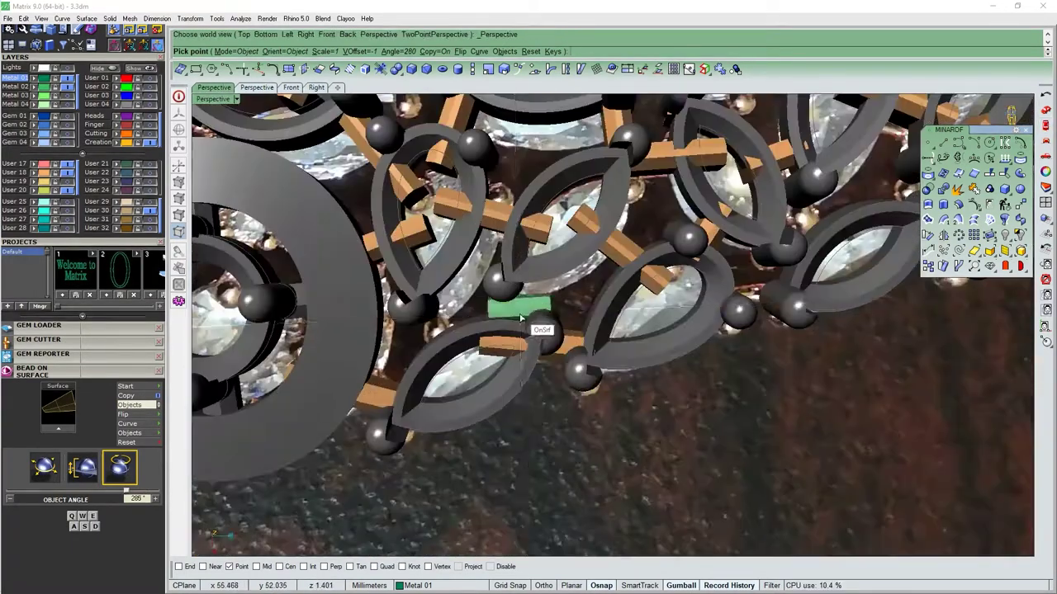
pyautogui.scroll(1, 519, 313)
pyautogui.scroll(-3, 494, 353)
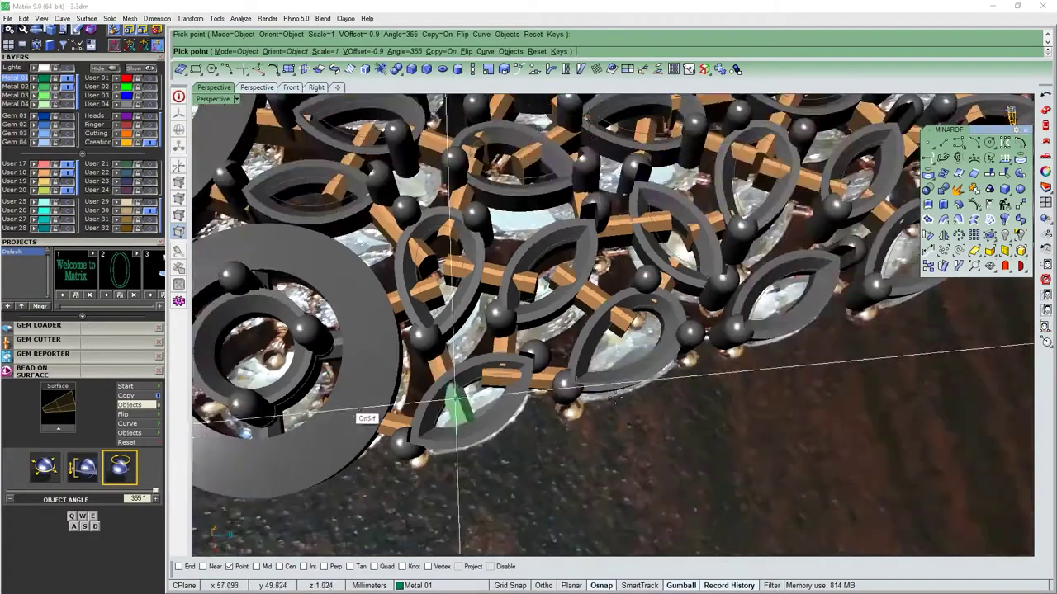
pyautogui.moveTo(448, 401); pyautogui.dragTo(625, 354, button='right')
pyautogui.scroll(2, 629, 351)
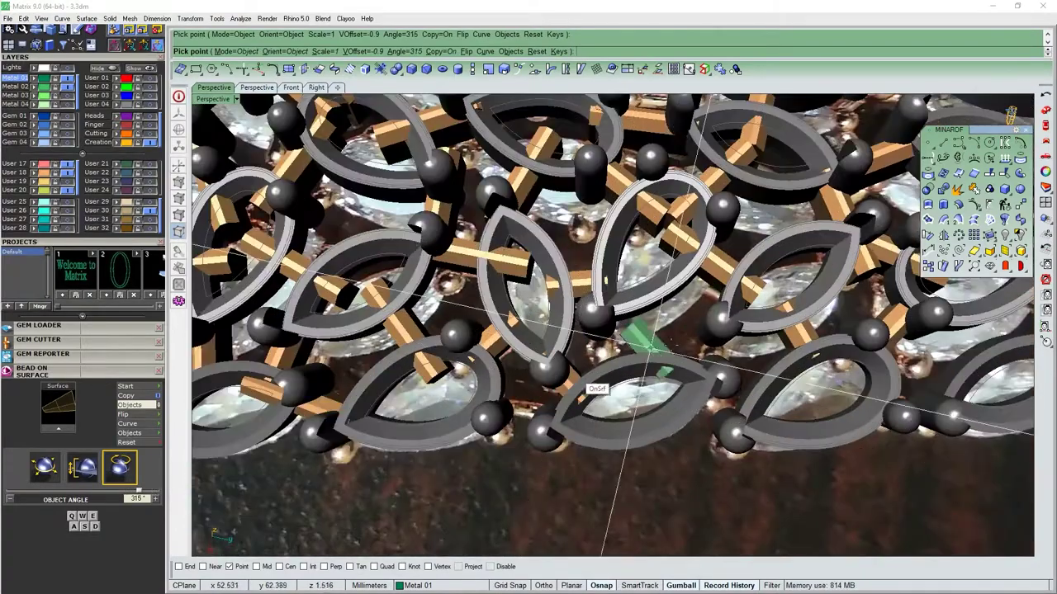
pyautogui.scroll(-2, 609, 350)
pyautogui.moveTo(625, 412); pyautogui.dragTo(701, 448, button='right')
pyautogui.scroll(-2, 701, 448)
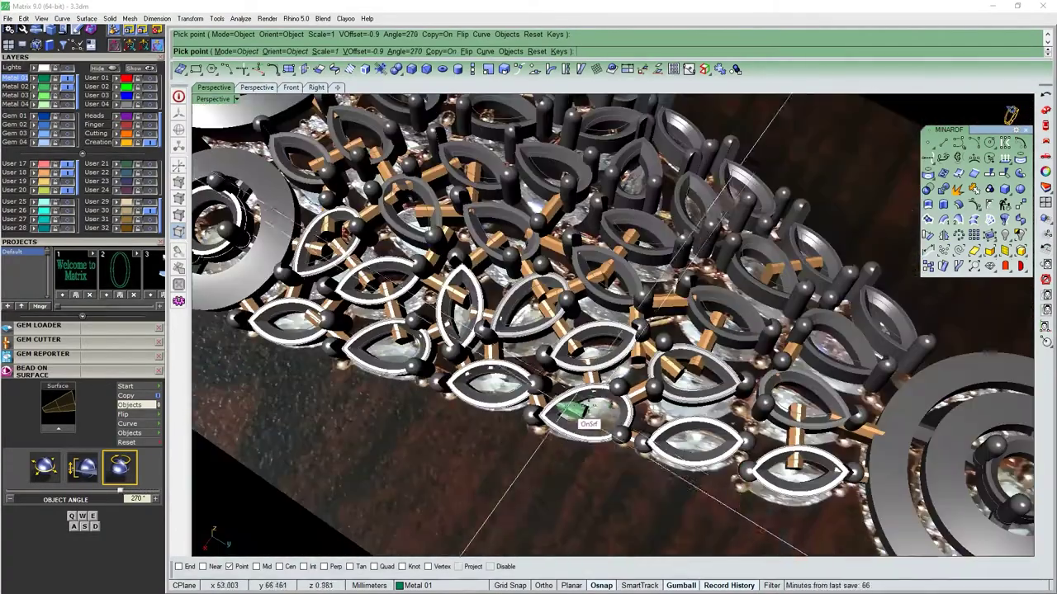
pyautogui.scroll(-3, 598, 405)
pyautogui.moveTo(598, 405)
pyautogui.mouseDown(button='right')
pyautogui.moveTo(495, 347)
pyautogui.moveTo(347, 318)
pyautogui.mouseUp(button='right')
pyautogui.scroll(-3, 496, 346)
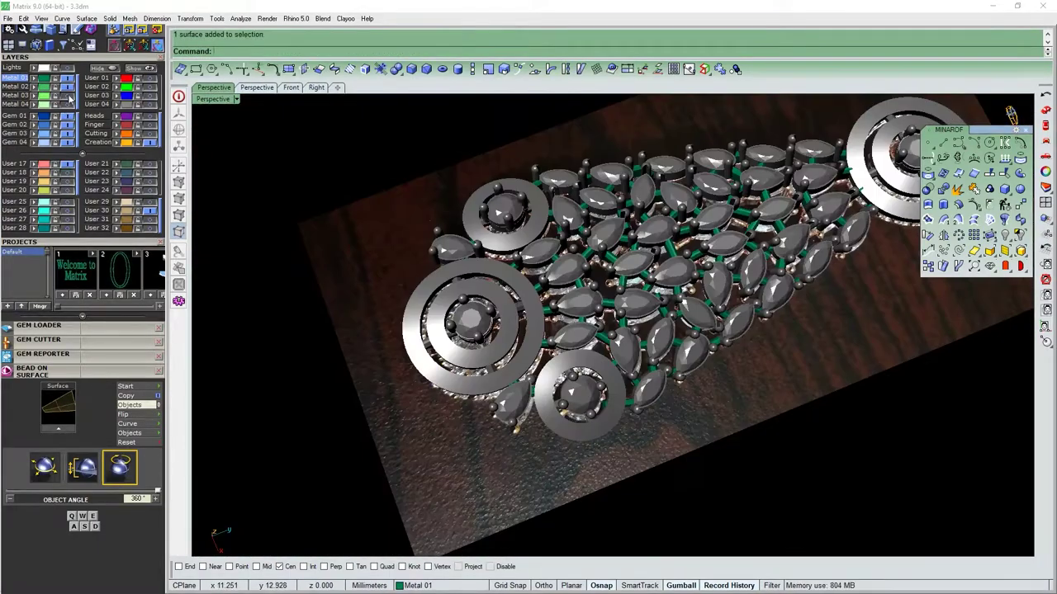
# Switch to Top view and box-select the 46 connector bars linking the gem settings.
pyautogui.write('V')
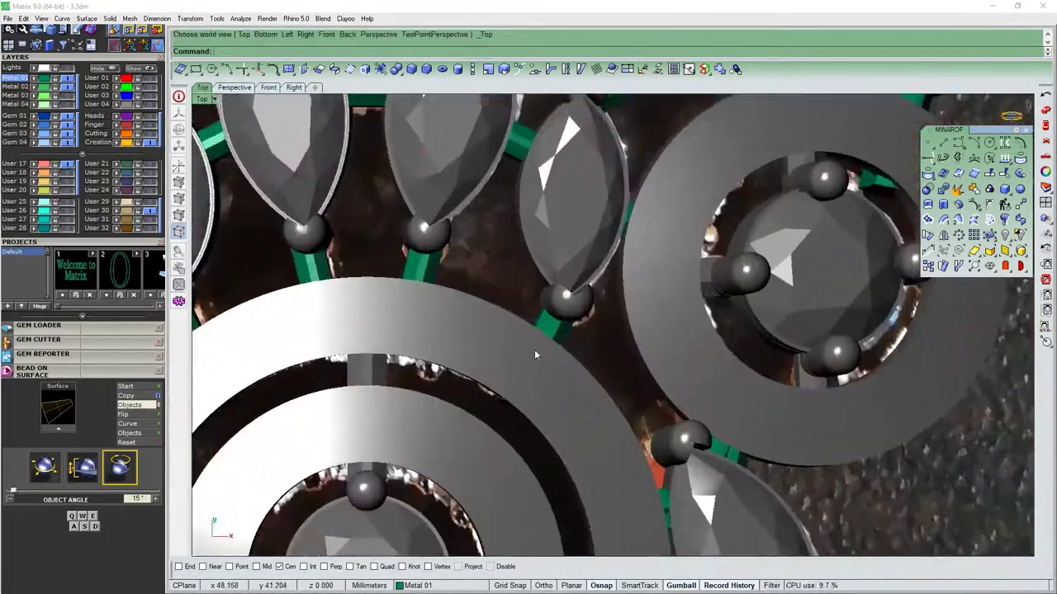
pyautogui.moveTo(551, 323); pyautogui.dragTo(557, 314)
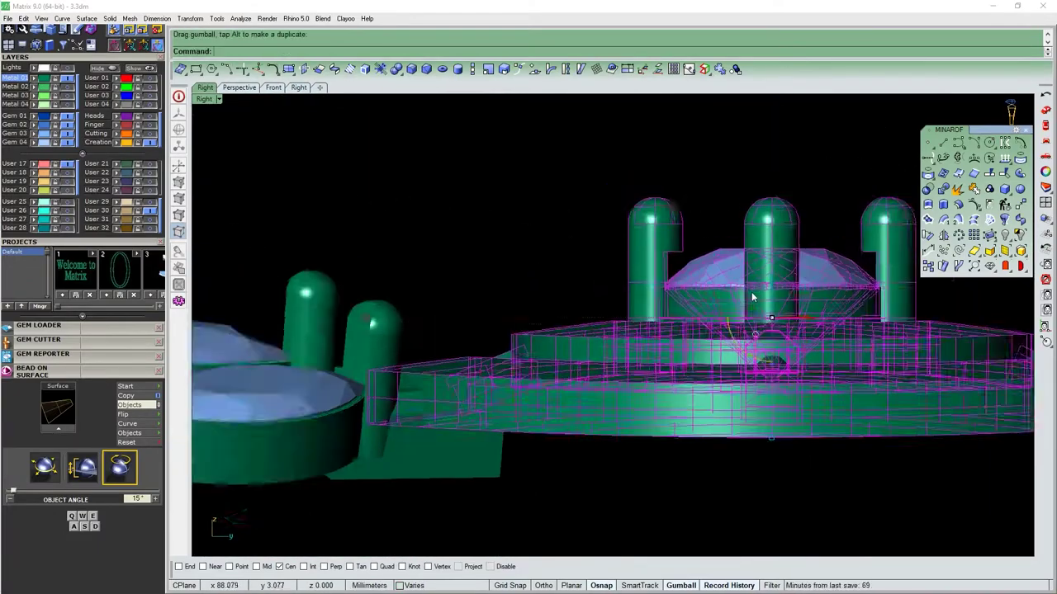
# Extract copies of the outer wall faces of the edge settings and halo rings with ExtractSrf.
pyautogui.hotkey('ctrl', 'F4')
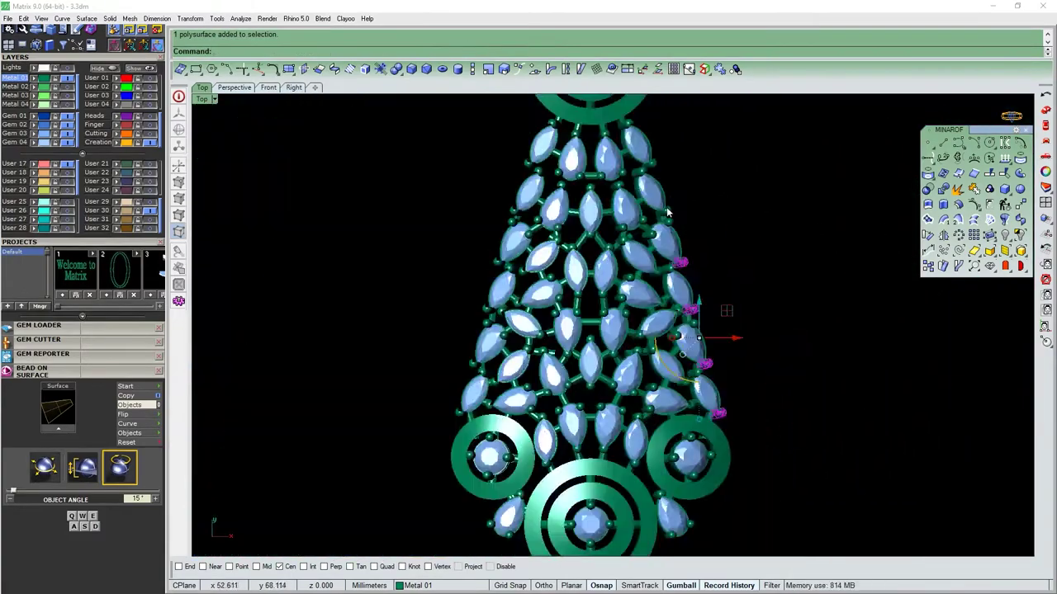
pyautogui.scroll(3, 667, 213)
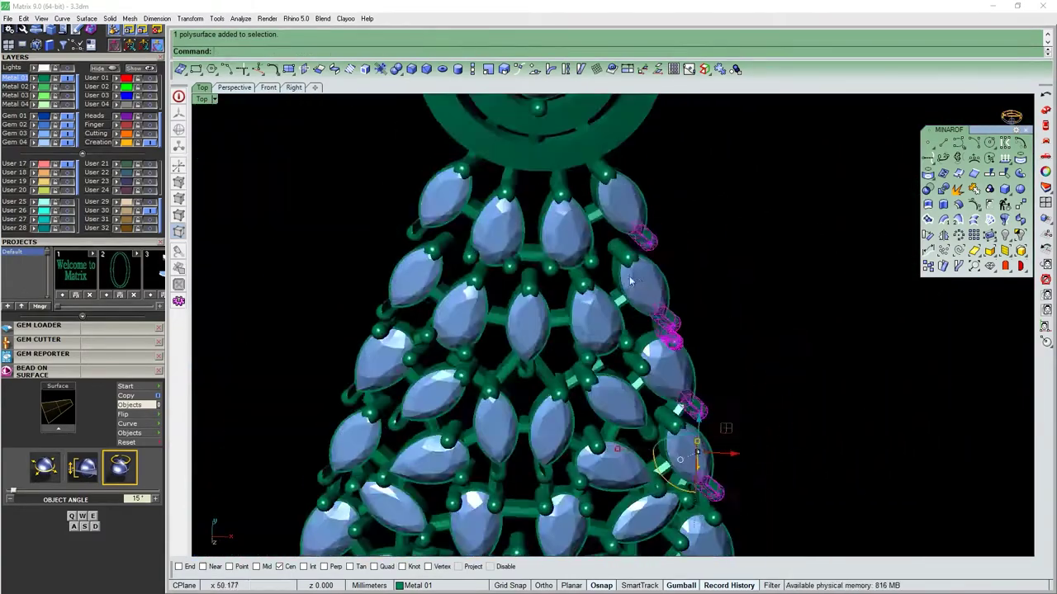
pyautogui.scroll(3, 553, 289)
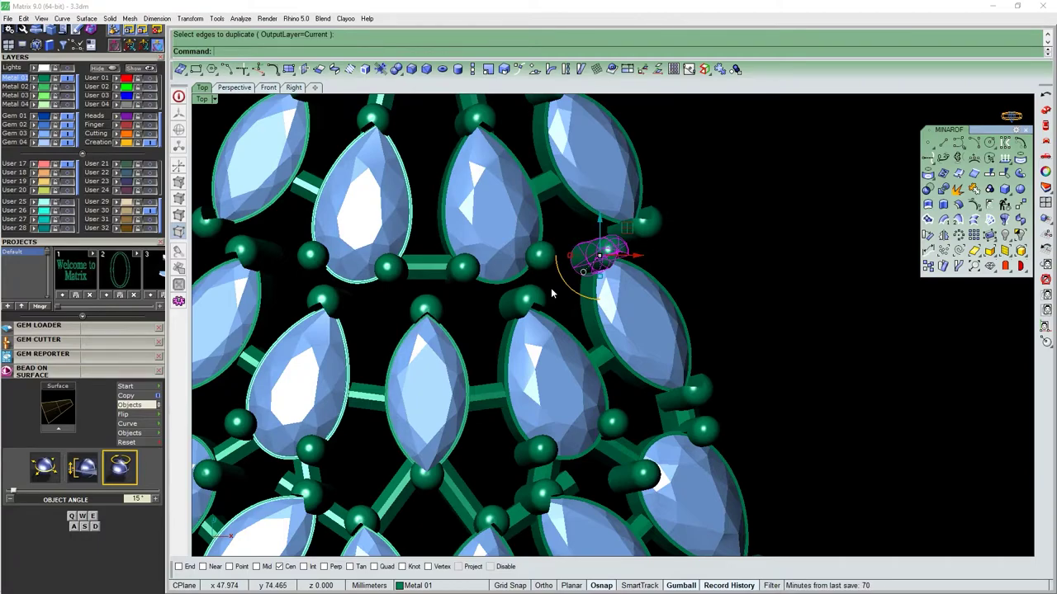
pyautogui.hotkey('ctrl', 'F4')
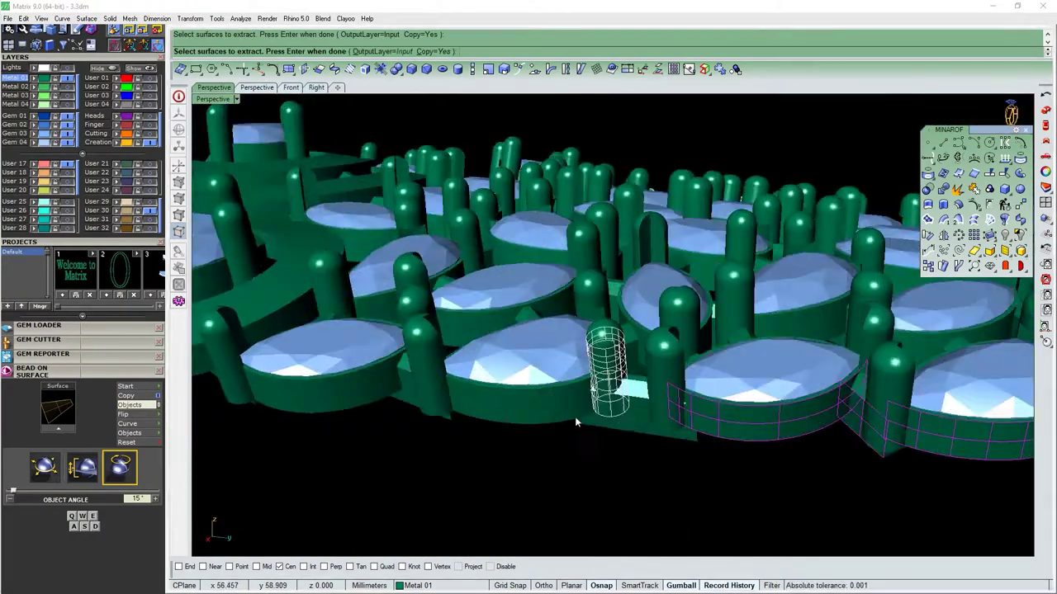
pyautogui.click(472, 407)
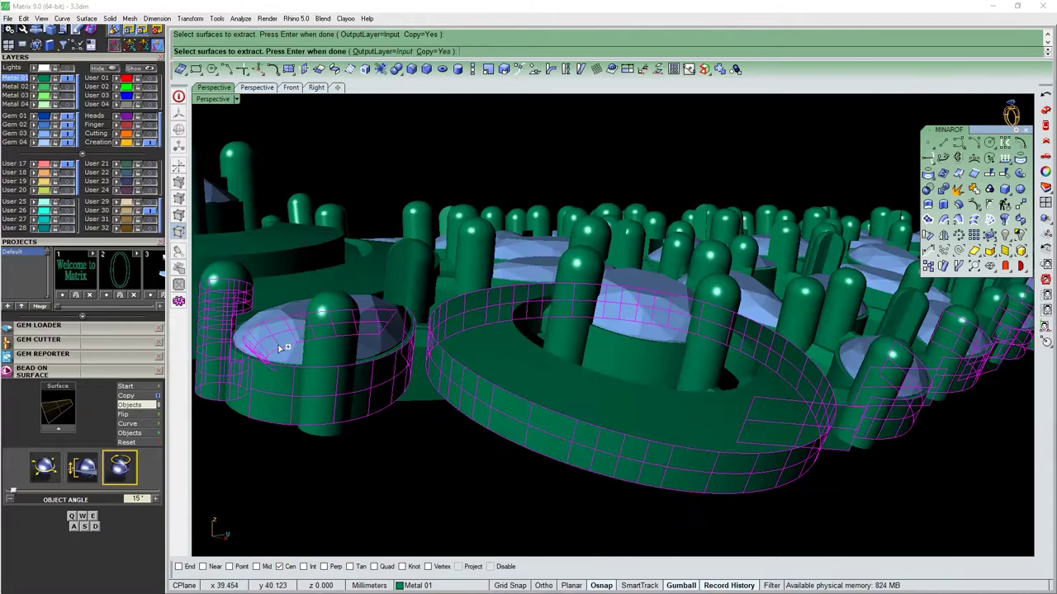
pyautogui.moveTo(281, 348); pyautogui.dragTo(559, 342, button='right')
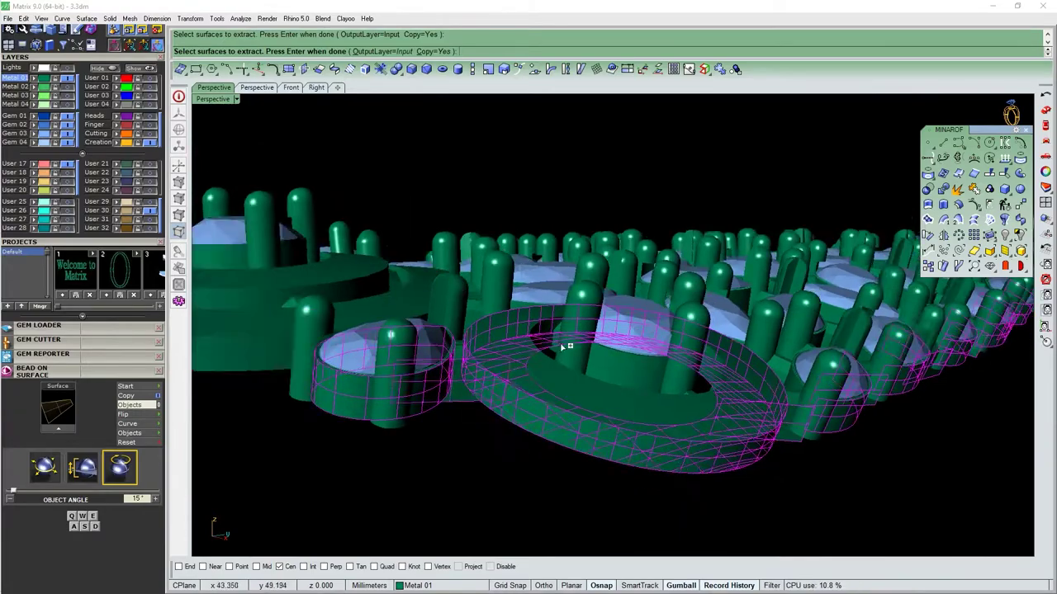
pyautogui.scroll(5, 560, 342)
pyautogui.scroll(-5, 639, 407)
pyautogui.scroll(2, 626, 372)
pyautogui.press('Return')
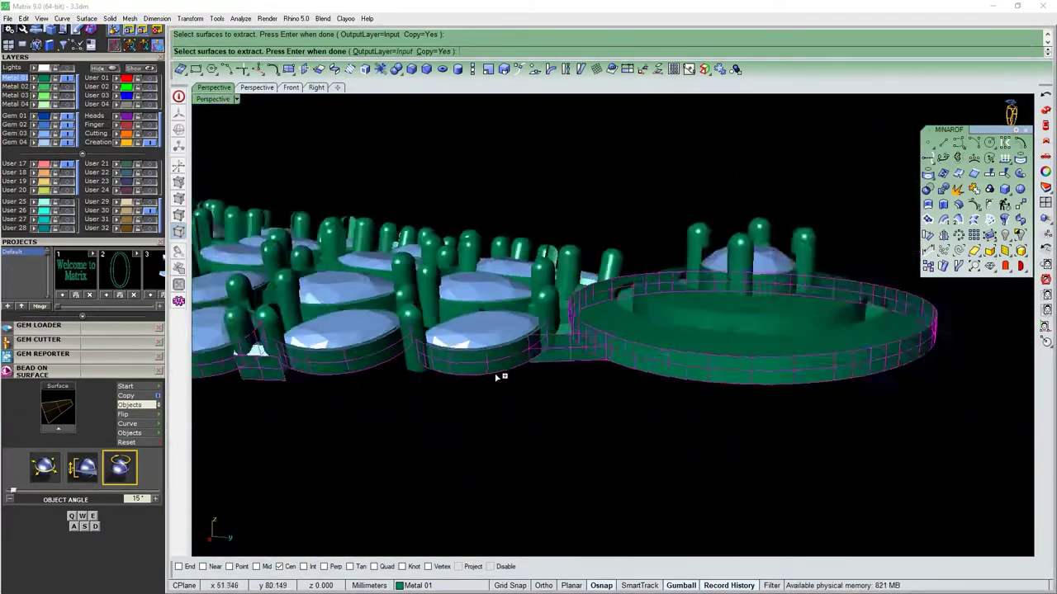
pyautogui.moveTo(412, 373); pyautogui.dragTo(529, 411, button='right')
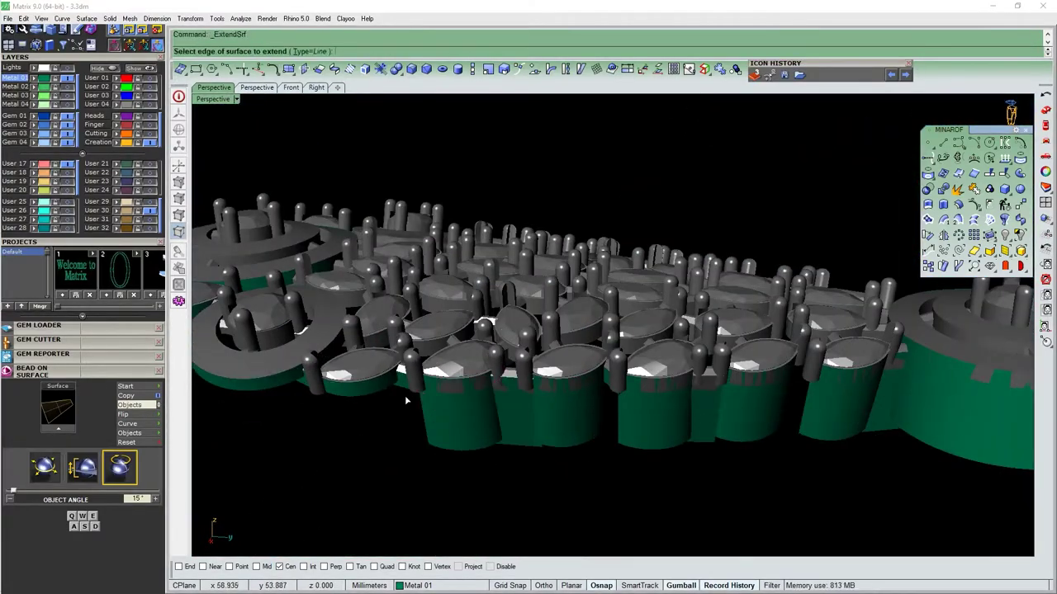
# Orbit the view to see the piece from the left.
pyautogui.moveTo(303, 391); pyautogui.dragTo(484, 436, button='right')
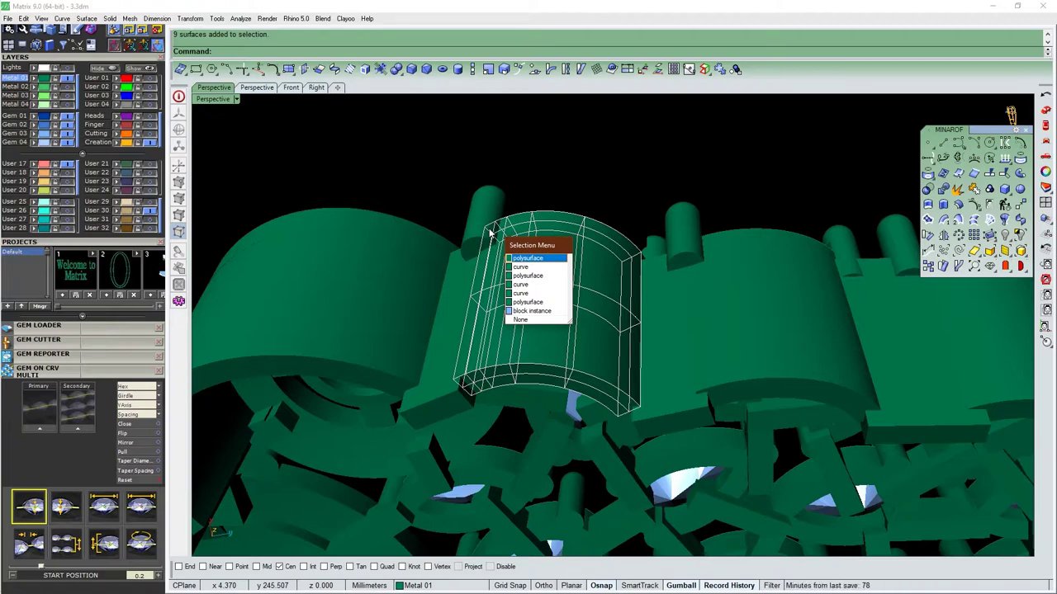
# Extract more wall surfaces, lock the rest, and offset the walls into 0.2 mm solids.
pyautogui.rightClick(490, 233)
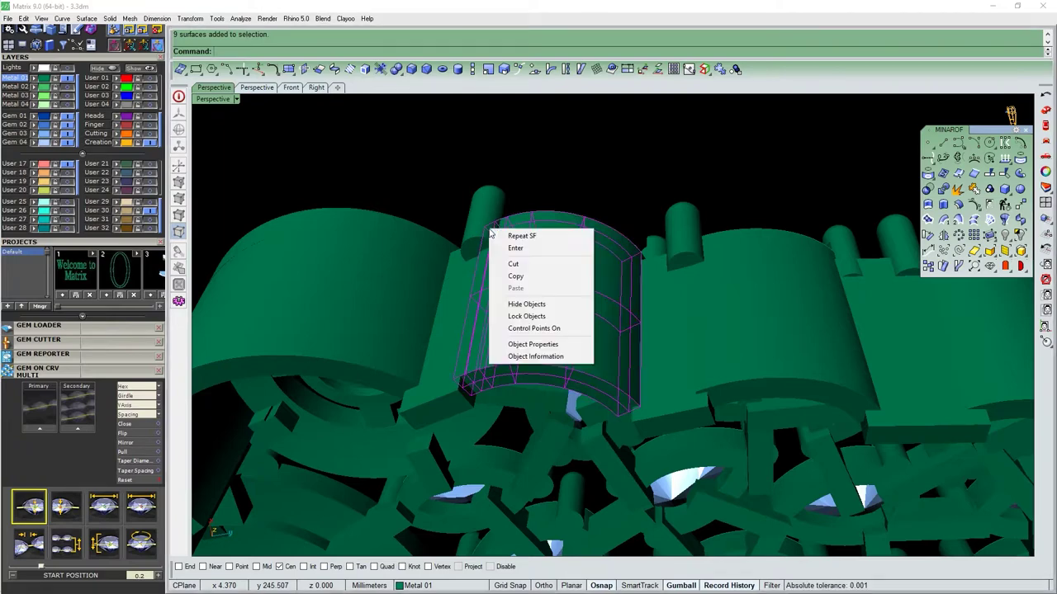
pyautogui.click(558, 237)
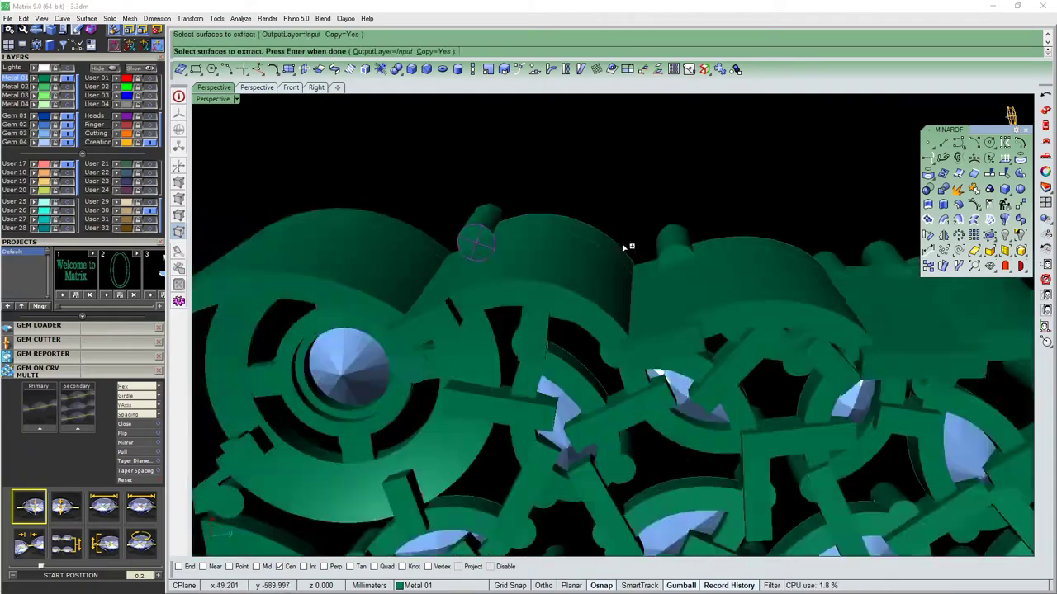
pyautogui.moveTo(627, 246)
pyautogui.mouseDown(button='right')
pyautogui.moveTo(615, 234)
pyautogui.moveTo(682, 270)
pyautogui.moveTo(807, 302)
pyautogui.moveTo(710, 233)
pyautogui.moveTo(693, 329)
pyautogui.moveTo(809, 319)
pyautogui.moveTo(747, 340)
pyautogui.moveTo(735, 309)
pyautogui.moveTo(674, 266)
pyautogui.moveTo(684, 306)
pyautogui.moveTo(632, 149)
pyautogui.moveTo(685, 295)
pyautogui.moveTo(621, 266)
pyautogui.moveTo(646, 276)
pyautogui.mouseUp(button='right')
pyautogui.hotkey('ctrl', 'l')
pyautogui.write('s')
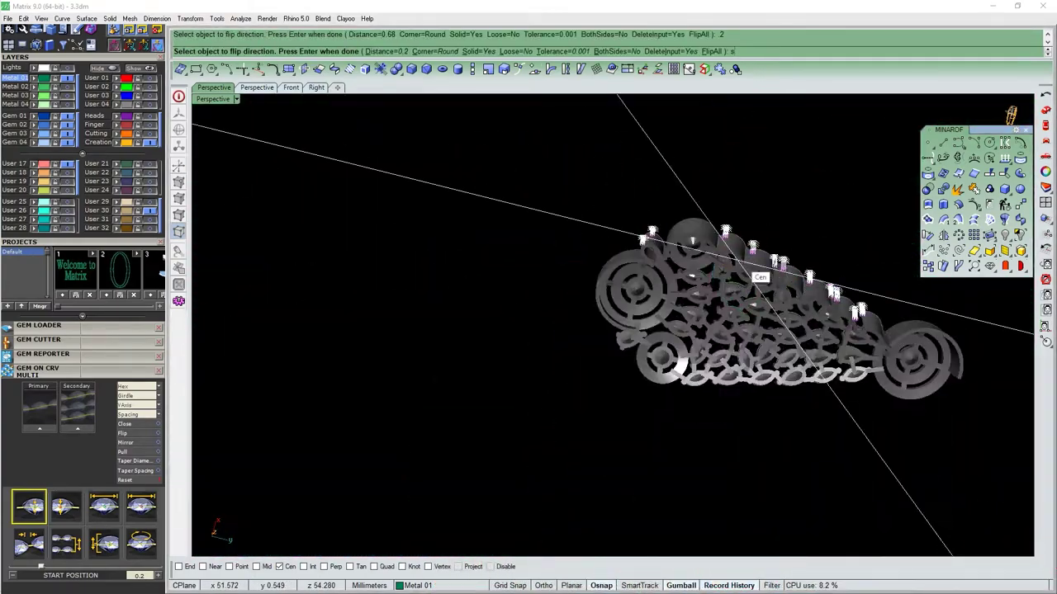
pyautogui.press('Return')
pyautogui.moveTo(753, 272); pyautogui.dragTo(691, 327, button='right')
# Show all hidden objects, undo the stray move, and select the plane surface beneath the panel.
pyautogui.click(793, 396)
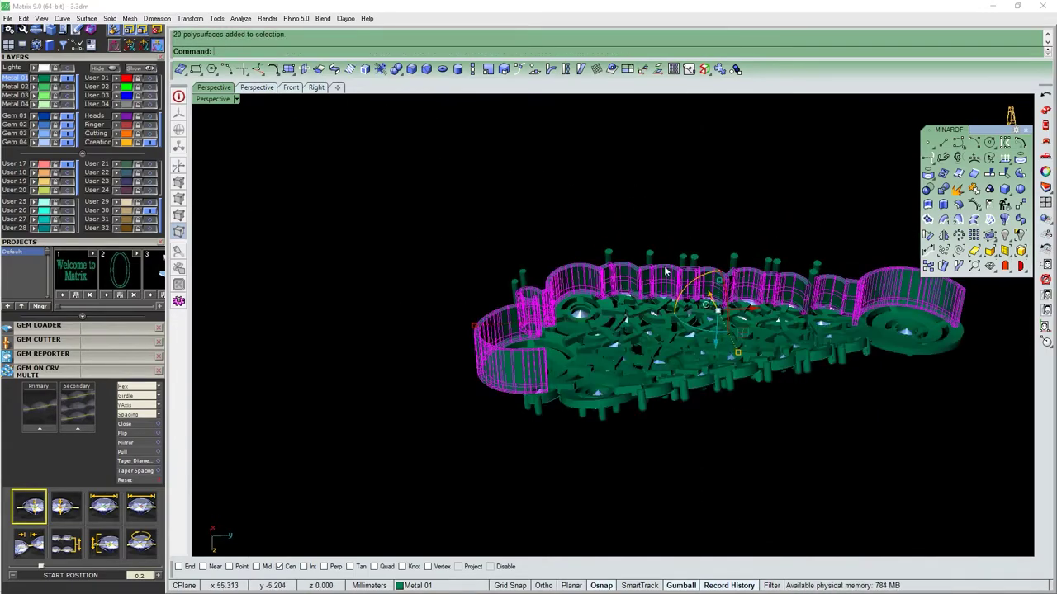
pyautogui.moveTo(792, 397); pyautogui.dragTo(615, 235, button='right')
pyautogui.scroll(3, 615, 236)
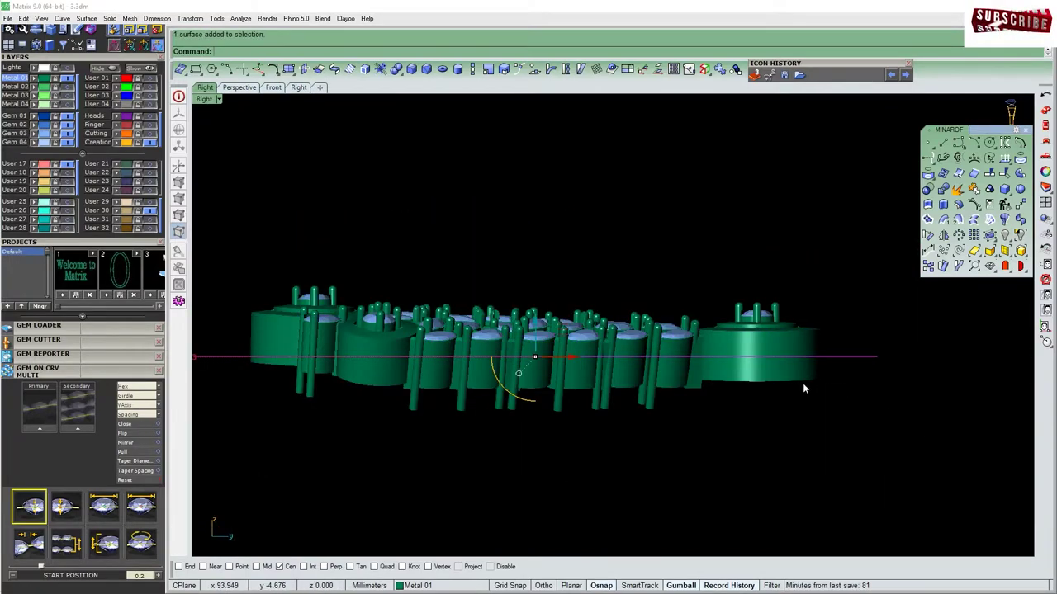
pyautogui.hotkey('ctrl', 'F4')
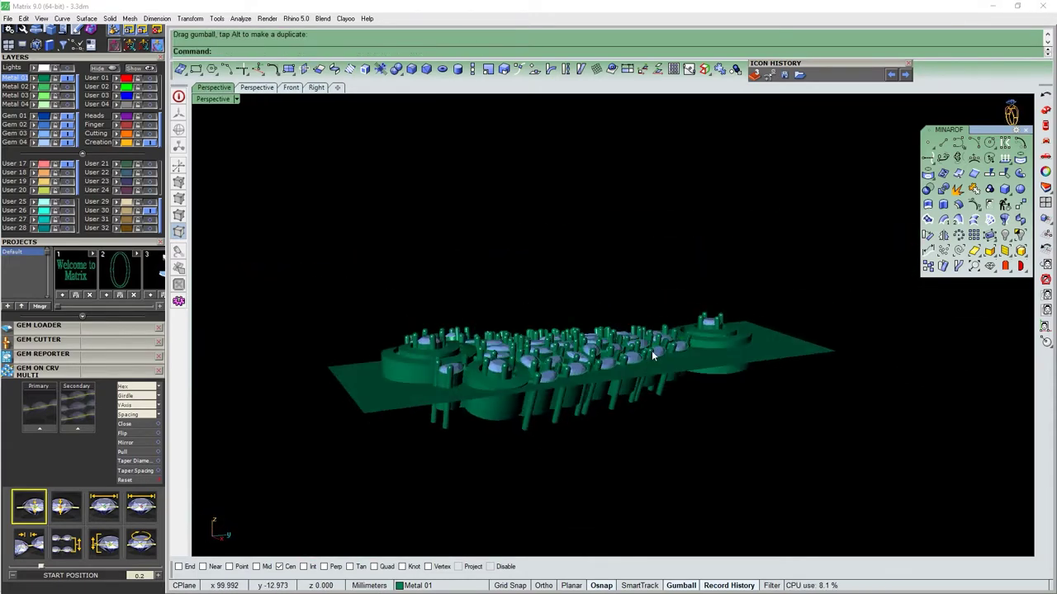
pyautogui.hotkey('ctrl', 'alt', 'h')
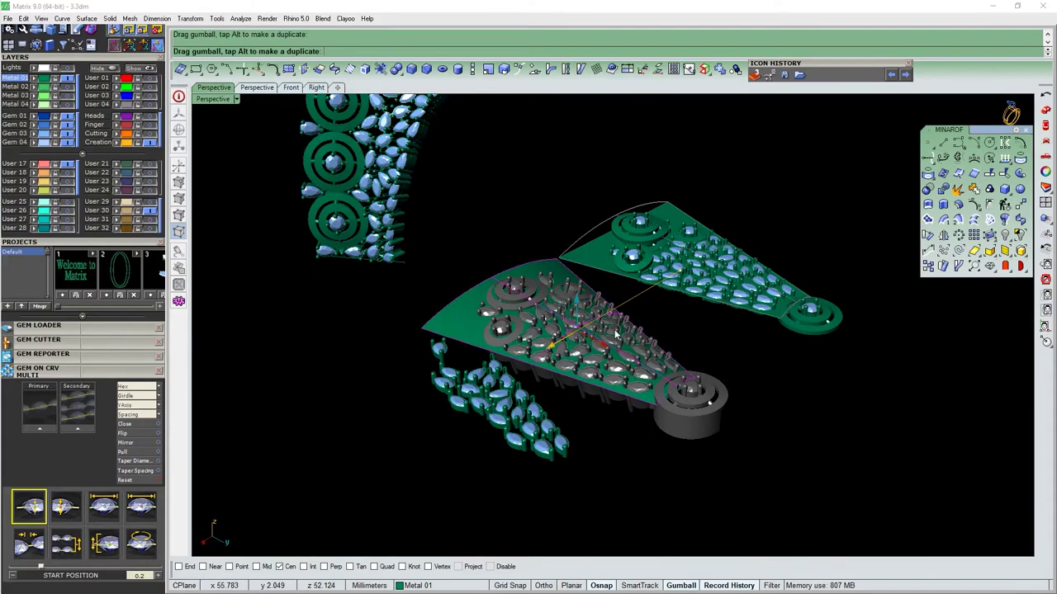
pyautogui.hotkey('ctrl', 'z')
pyautogui.click(650, 223)
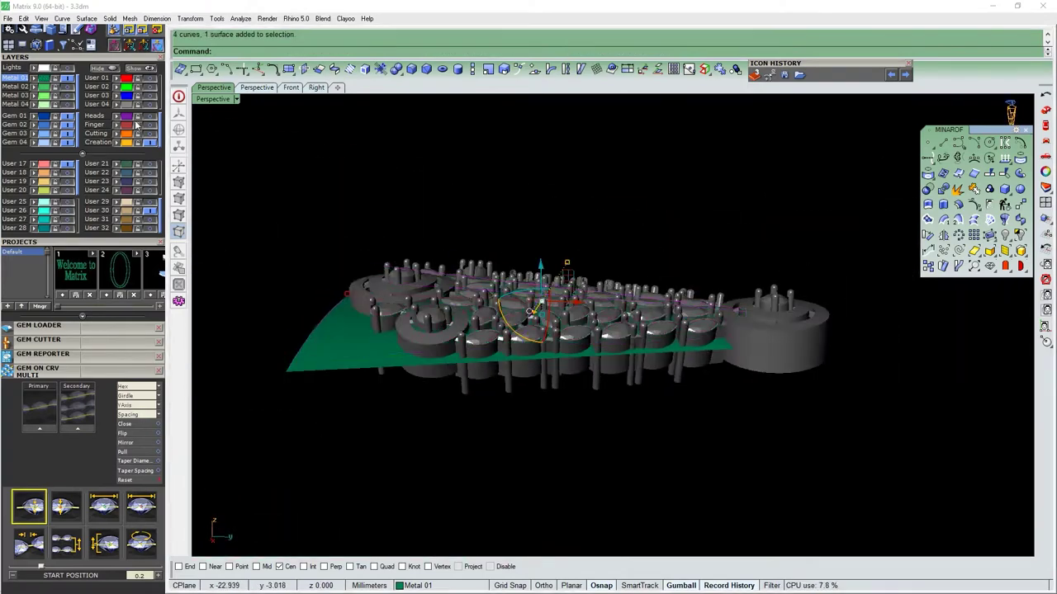
# Zoom in on the connector bar between the halo rings.
pyautogui.scroll(3, 685, 360)
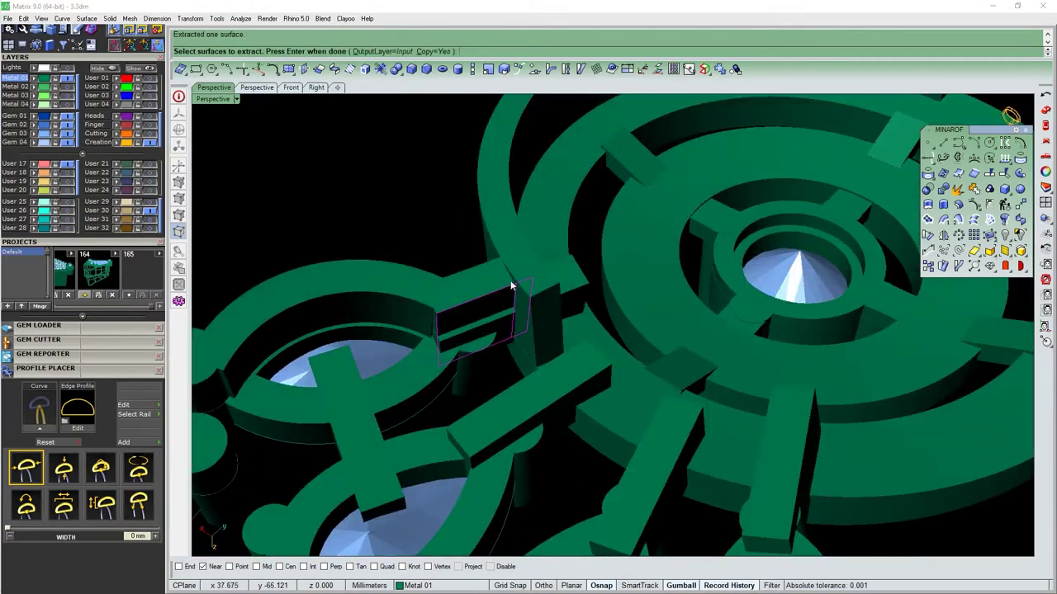
# Delete the large flat plane, start an offset, then undo the surface extraction.
pyautogui.press('Delete')
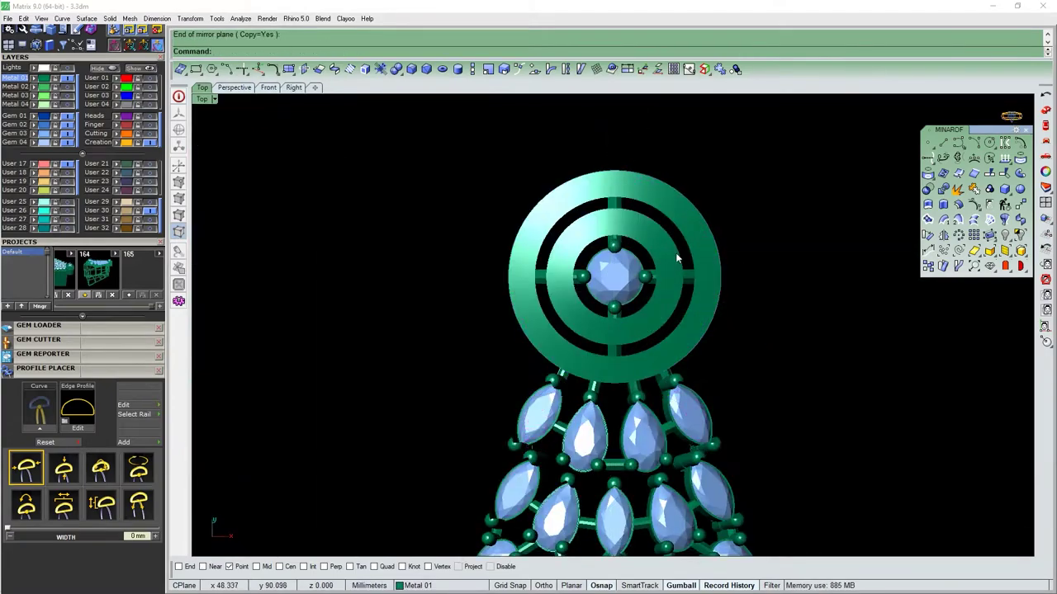
pyautogui.press('Return')
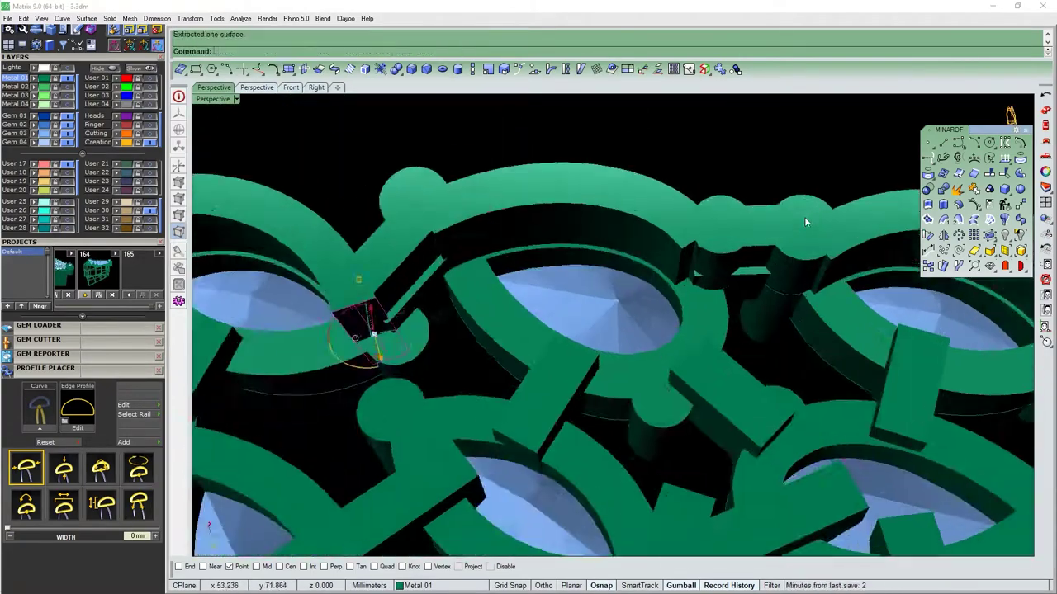
pyautogui.hotkey('ctrl', 'z')
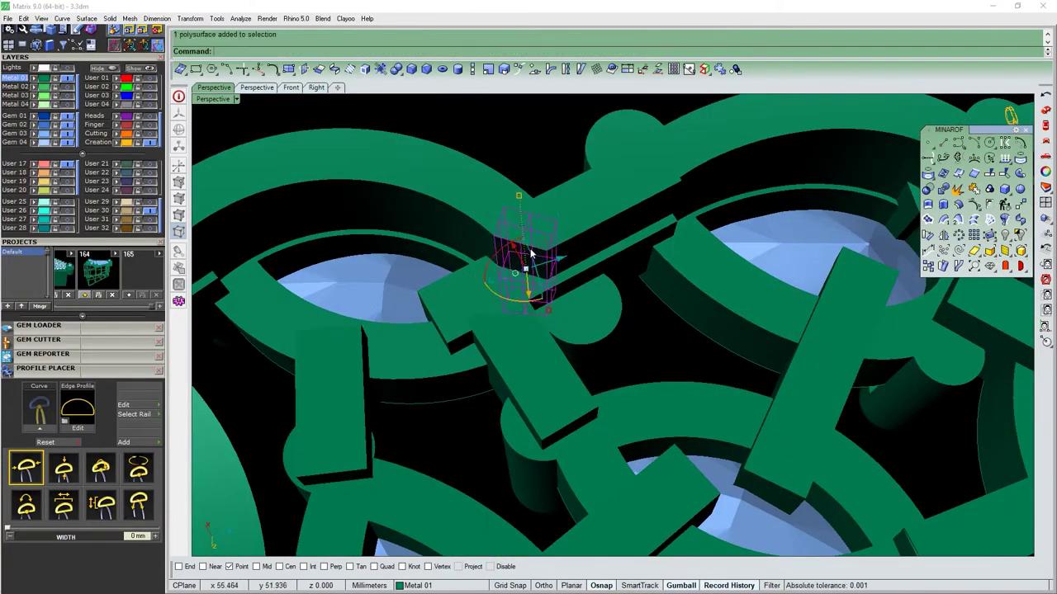
# Group the selected connector pieces and orbit around the panel framework.
pyautogui.hotkey('ctrl', 'g')
pyautogui.moveTo(531, 254); pyautogui.dragTo(373, 275, button='right')
pyautogui.write('D')
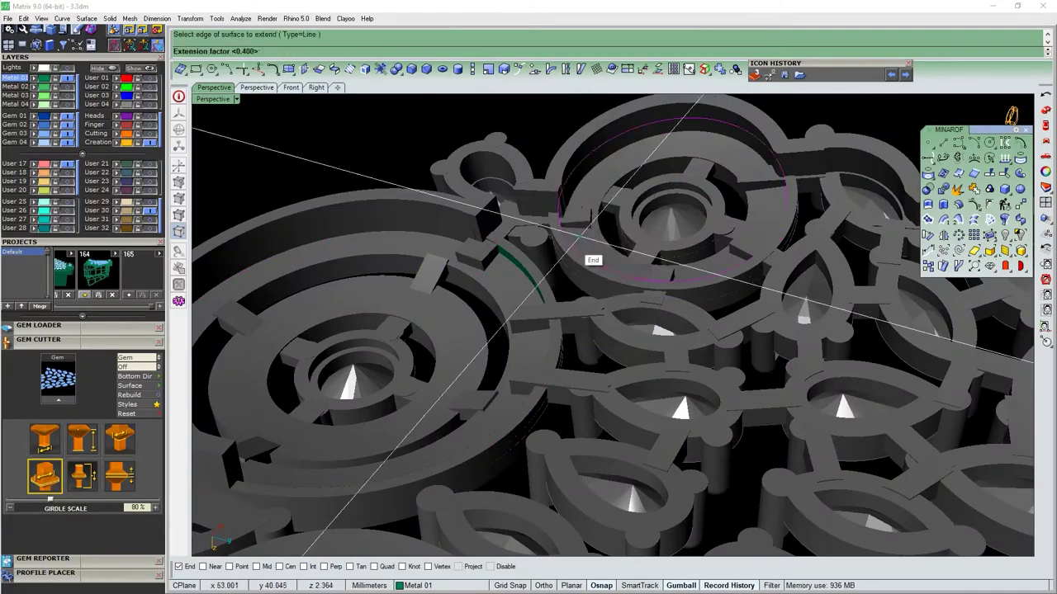
# Extend the halo ring surfaces with ExtendSrf.
pyautogui.click(580, 237)
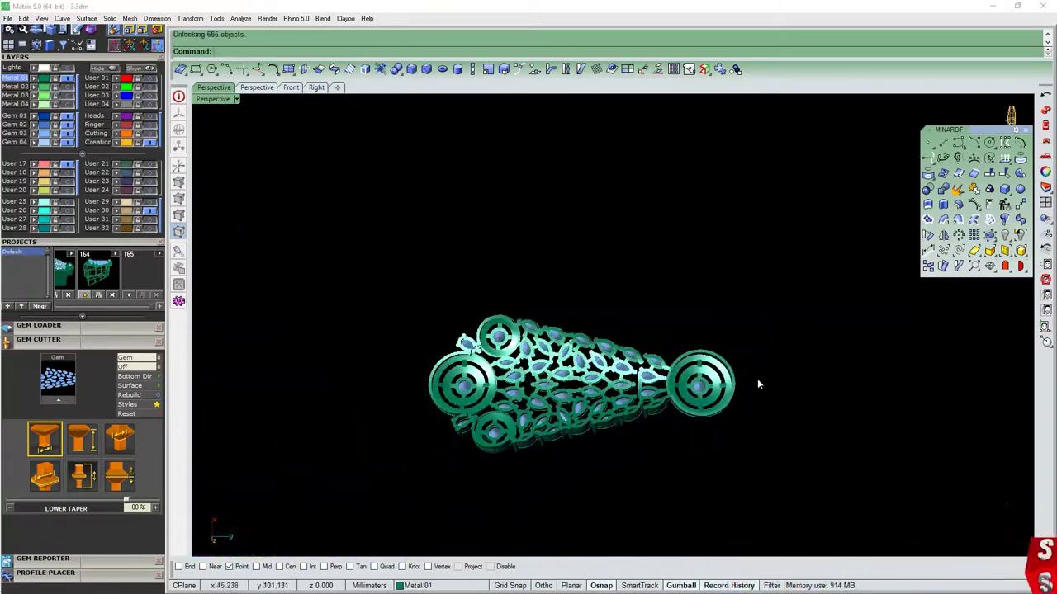
# Clear the selection and run BooleanDifference using the tapered green sheet.
pyautogui.click(668, 464)
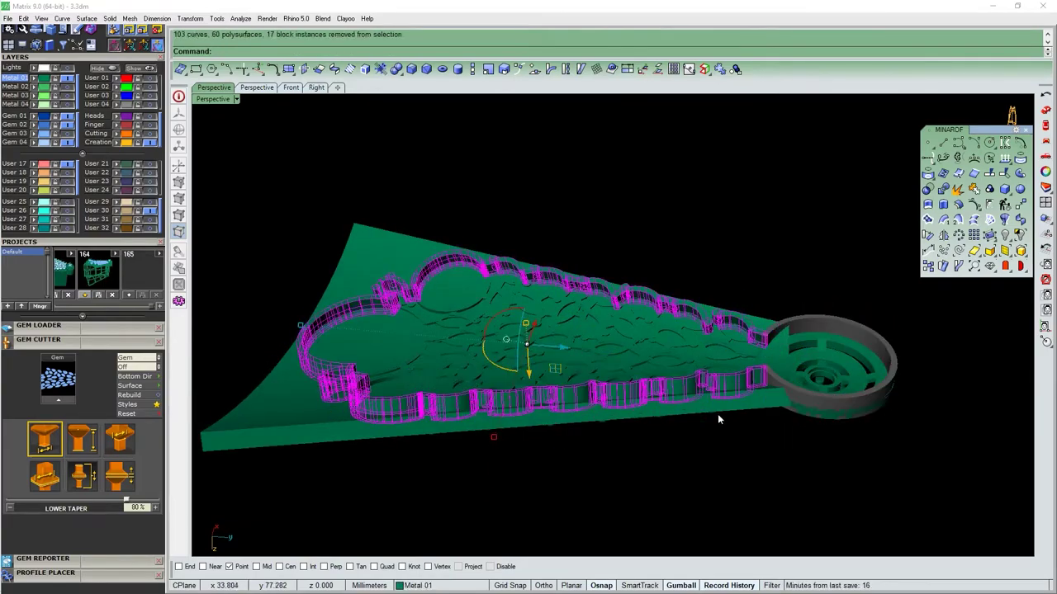
pyautogui.press('Return')
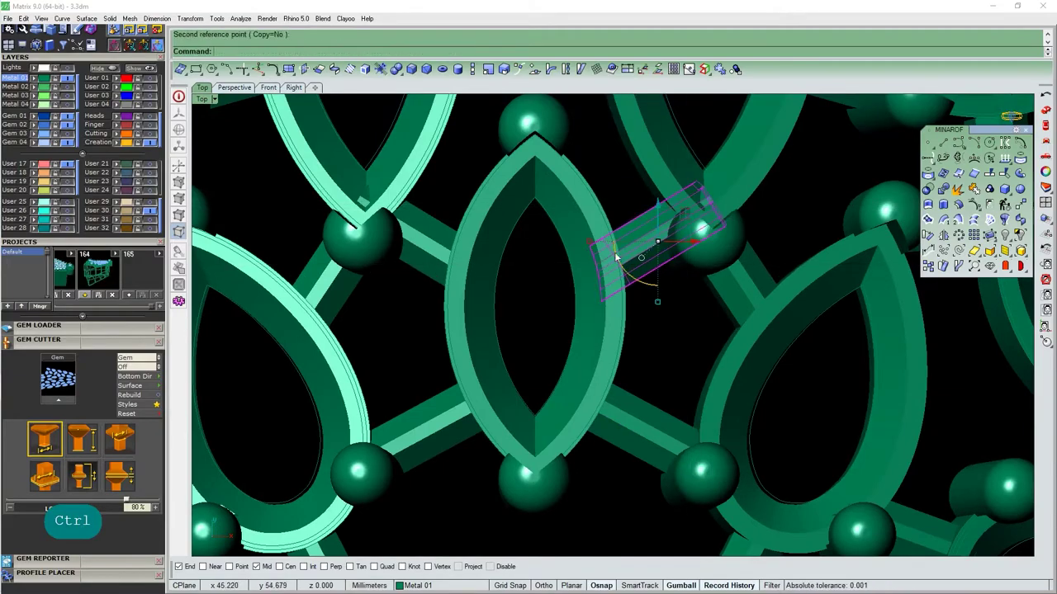
# Switch to Perspective and orbit to a lower angle on the connector bar between the pear frames.
pyautogui.hotkey('ctrl', 'F4')
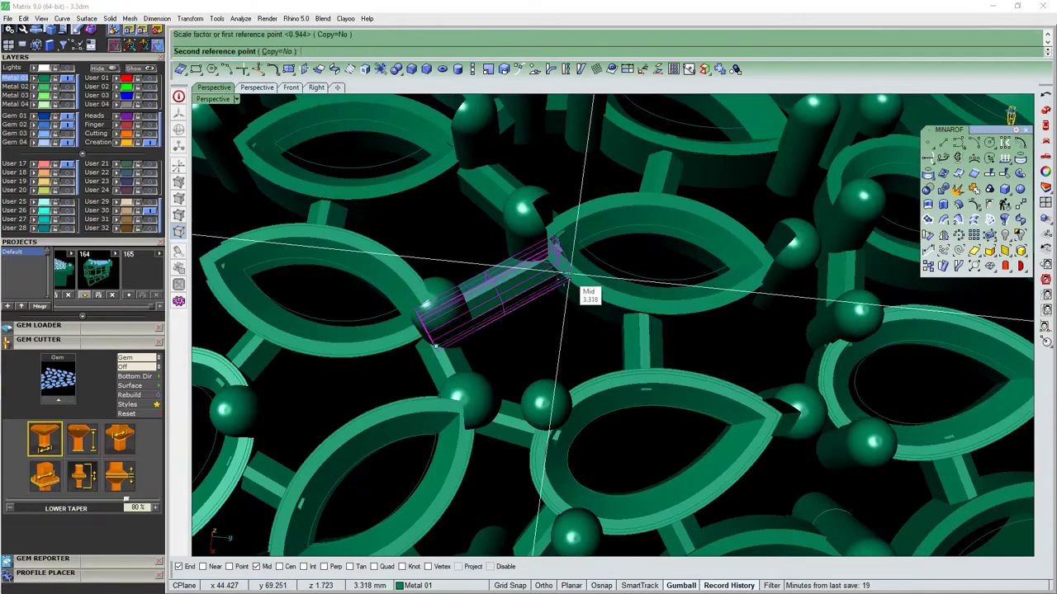
pyautogui.scroll(-5, 609, 335)
pyautogui.moveTo(609, 335); pyautogui.dragTo(516, 315, button='right')
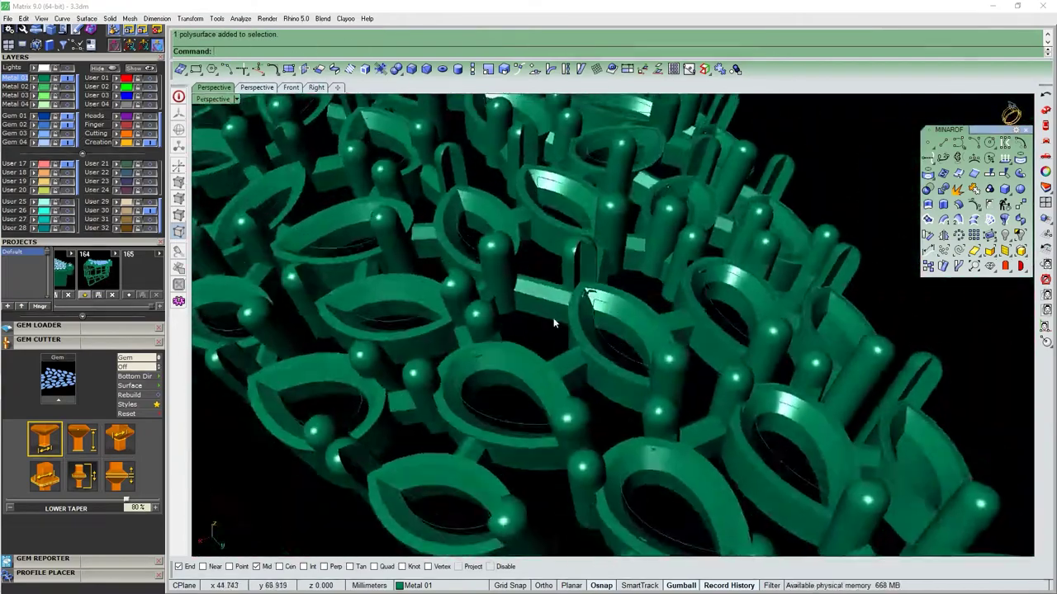
pyautogui.scroll(10, 515, 314)
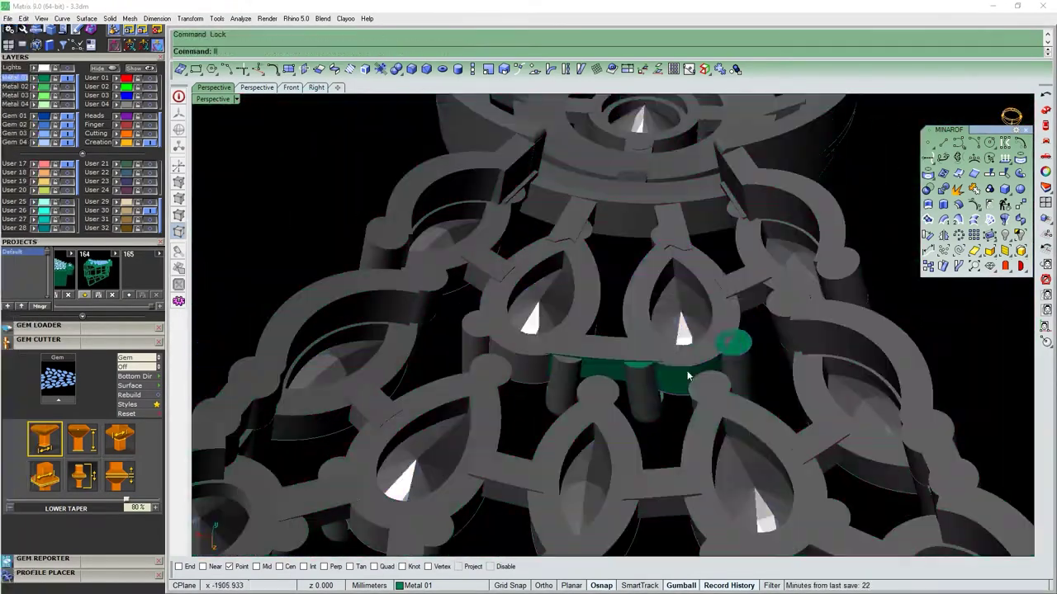
# Untrim an edge of the green cylinder surface and split it, using the green surface as cutter.
pyautogui.scroll(2, 680, 364)
pyautogui.middleClick(549, 315)
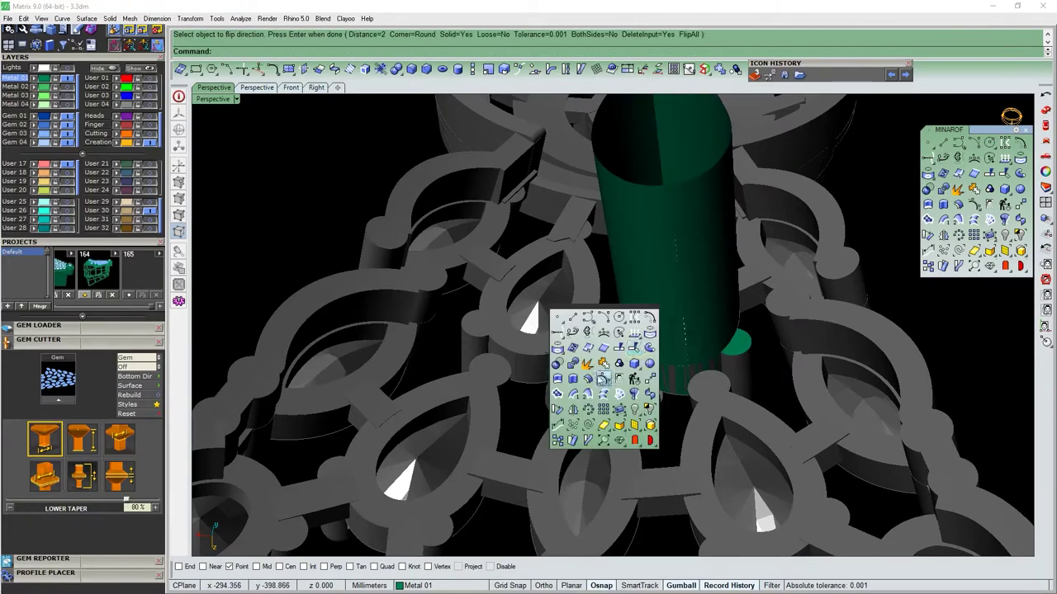
pyautogui.click(558, 358)
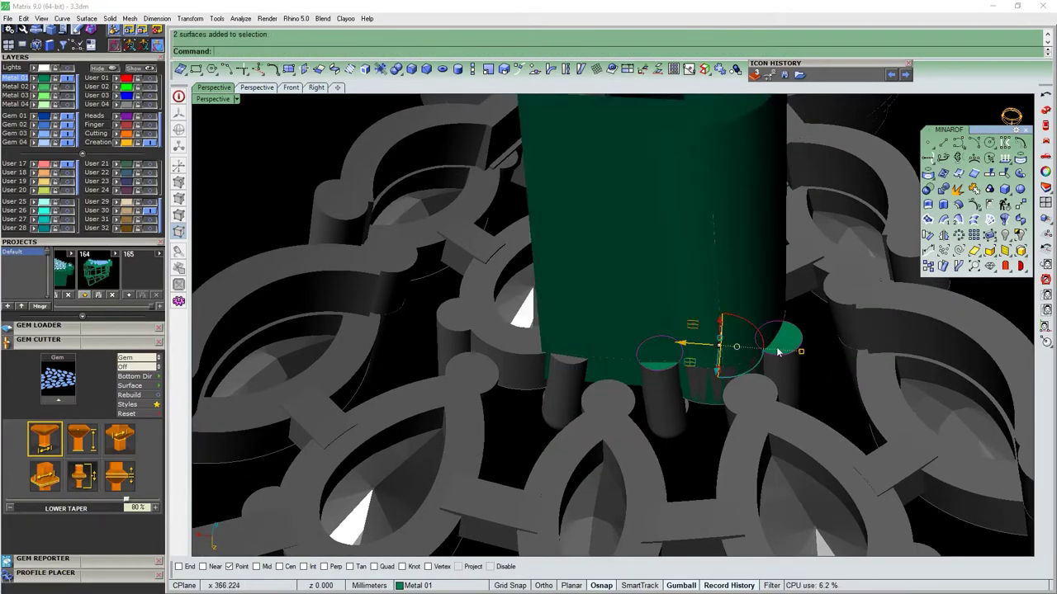
pyautogui.write('s')
pyautogui.press('Return')
pyautogui.scroll(-5, 780, 339)
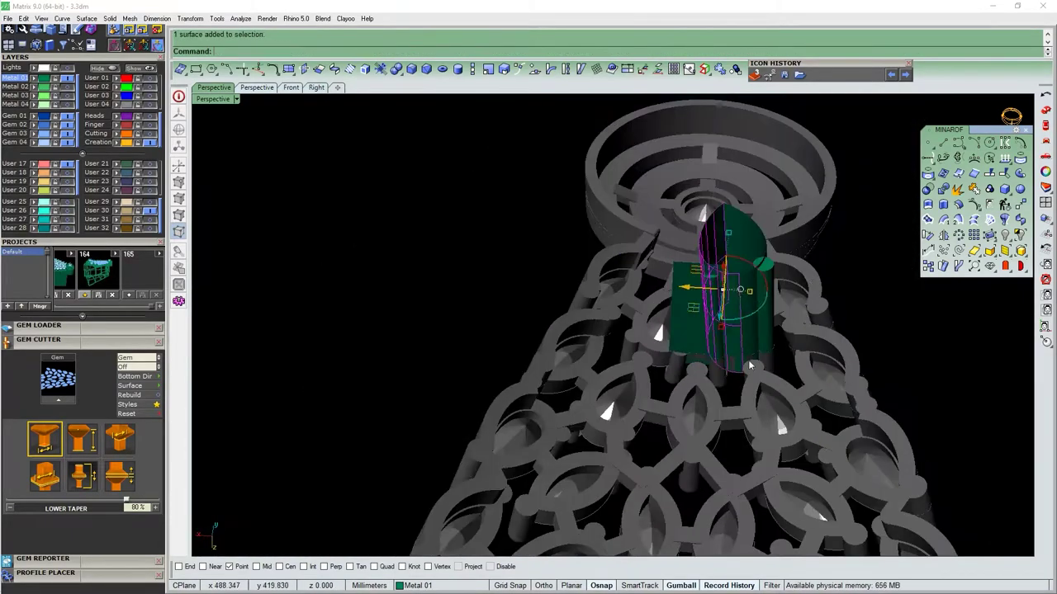
pyautogui.scroll(5, 780, 347)
pyautogui.scroll(2, 778, 366)
pyautogui.click(643, 364)
pyautogui.scroll(-5, 644, 363)
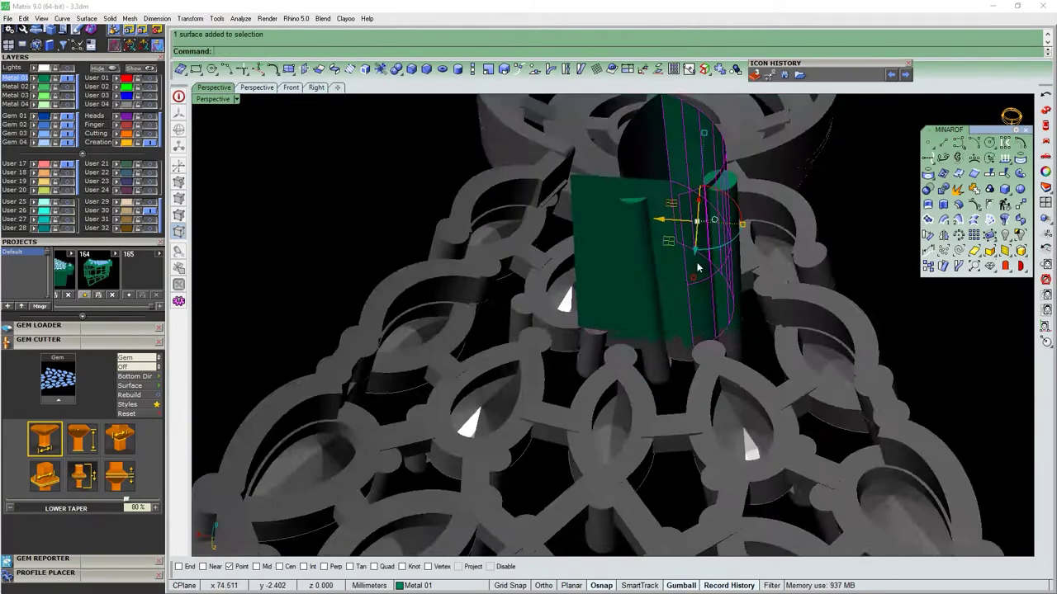
pyautogui.scroll(3, 726, 494)
pyautogui.write('As')
pyautogui.press('Return')
# In Top view, drag saved project item 39 from the Projects strip onto the pendant.
pyautogui.hotkey('ctrl', 'F1')
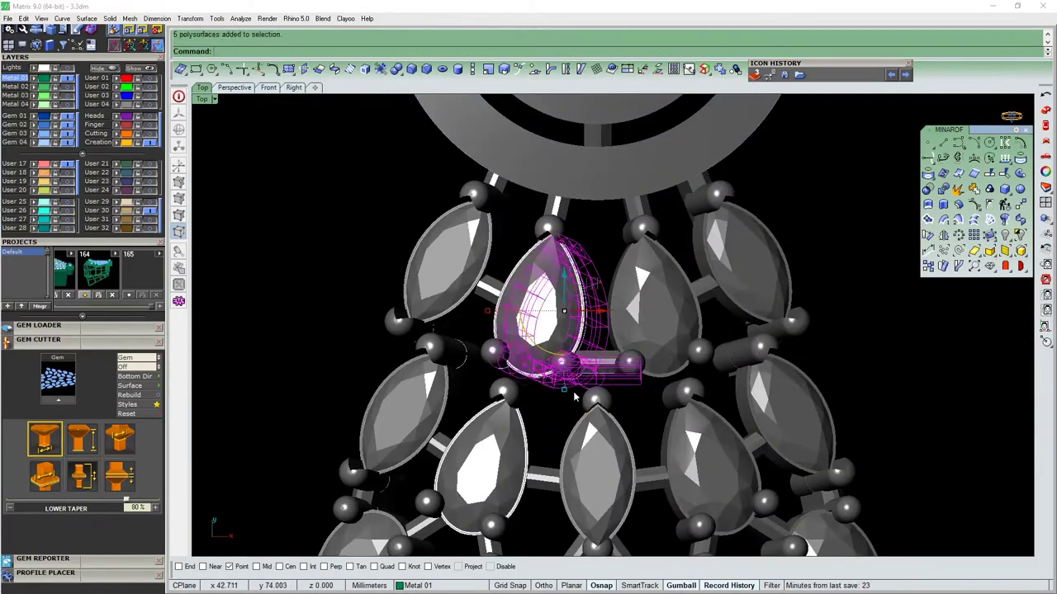
pyautogui.hotkey('ctrl', 'F1')
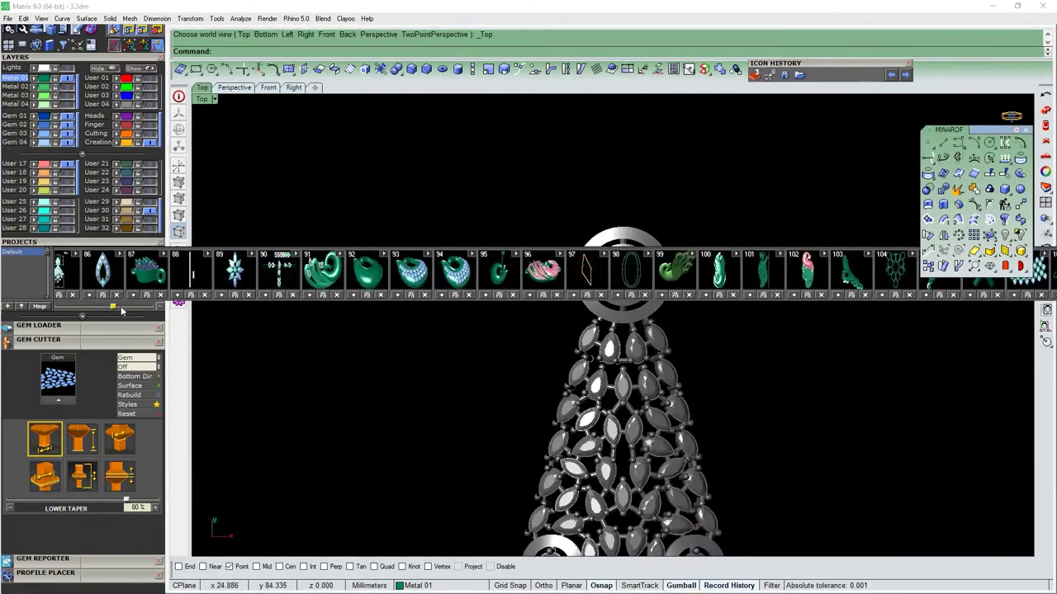
pyautogui.moveTo(121, 311); pyautogui.dragTo(140, 324)
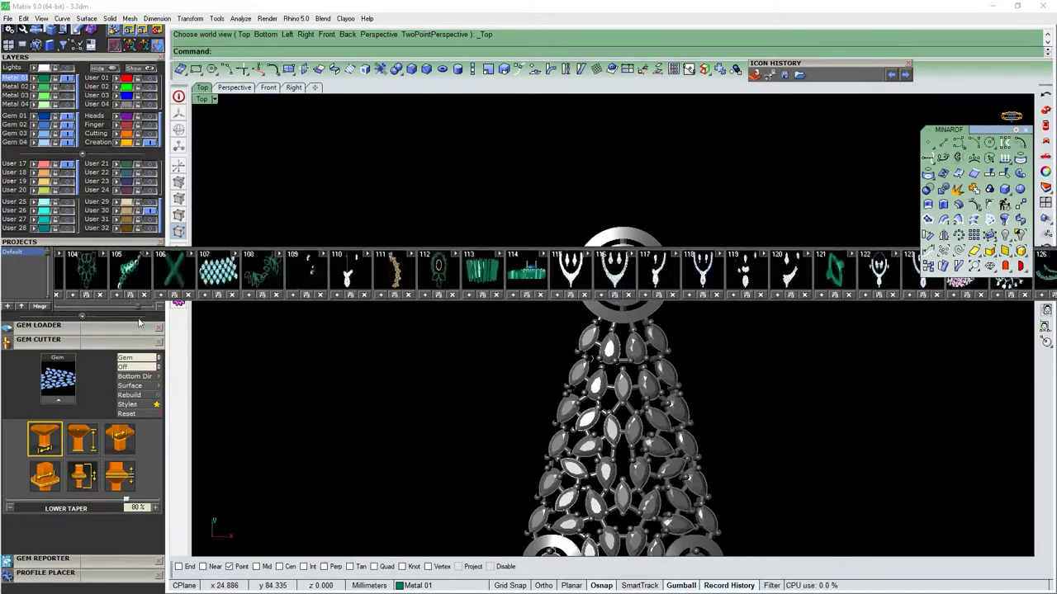
pyautogui.scroll(5, 267, 302)
pyautogui.scroll(5, 268, 302)
pyautogui.scroll(5, 267, 302)
pyautogui.scroll(5, 268, 302)
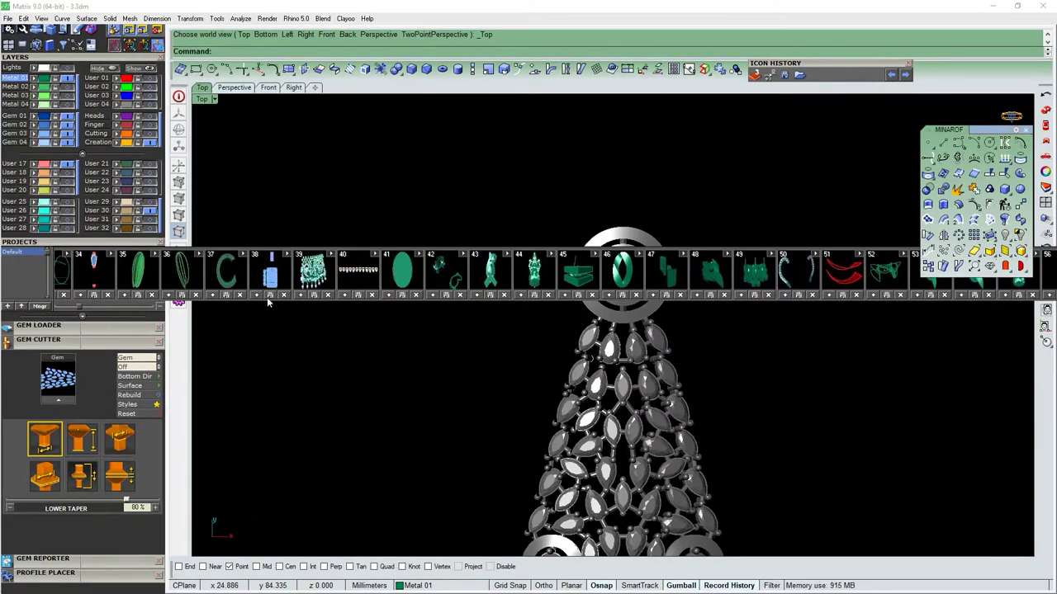
pyautogui.moveTo(270, 273); pyautogui.dragTo(575, 334)
pyautogui.scroll(5, 611, 339)
pyautogui.scroll(5, 611, 338)
# Select the imported green piece and inspect it in the Right and Perspective views.
pyautogui.hotkey('ctrl', 'F4')
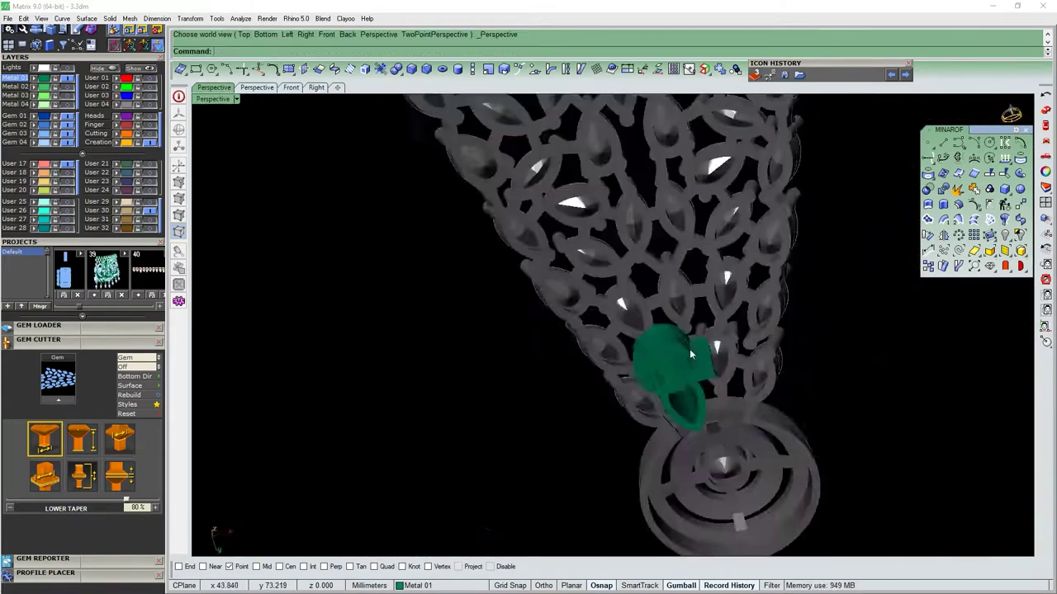
pyautogui.click(692, 354)
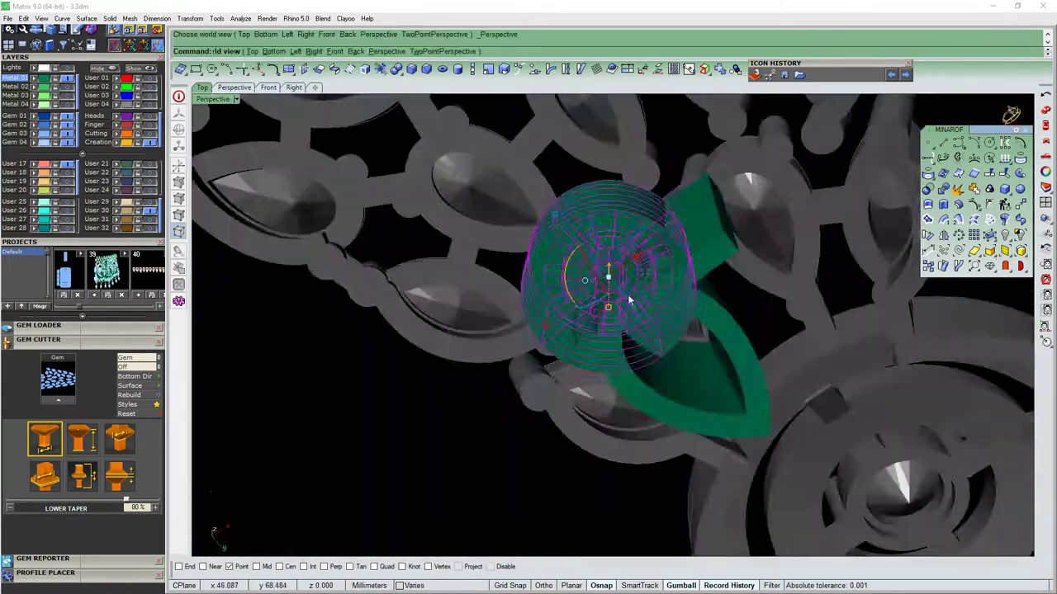
pyautogui.hotkey('ctrl', 'F3')
pyautogui.press('Return')
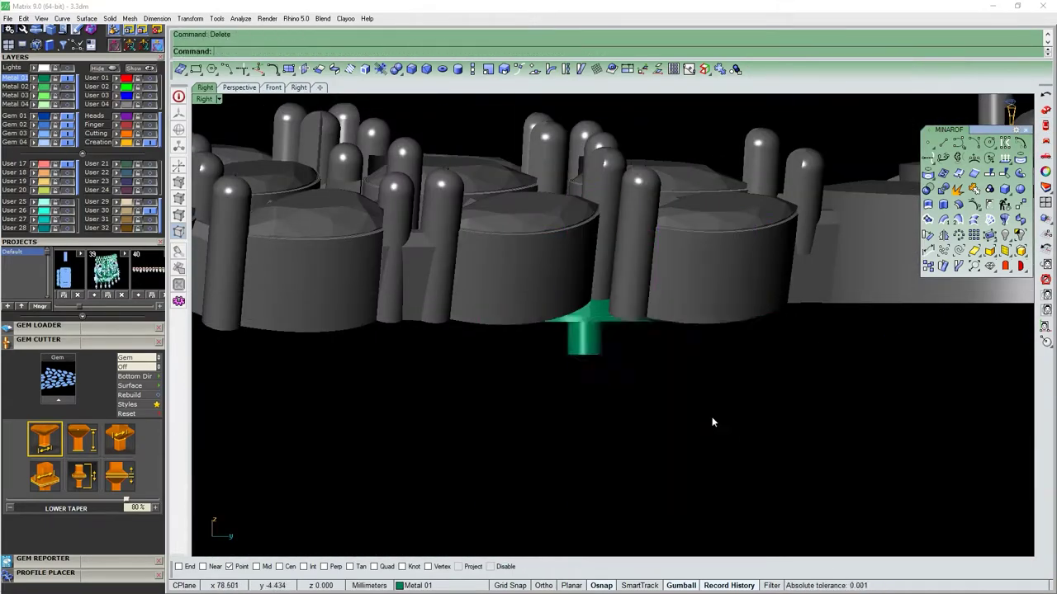
pyautogui.hotkey('ctrl', 'F4')
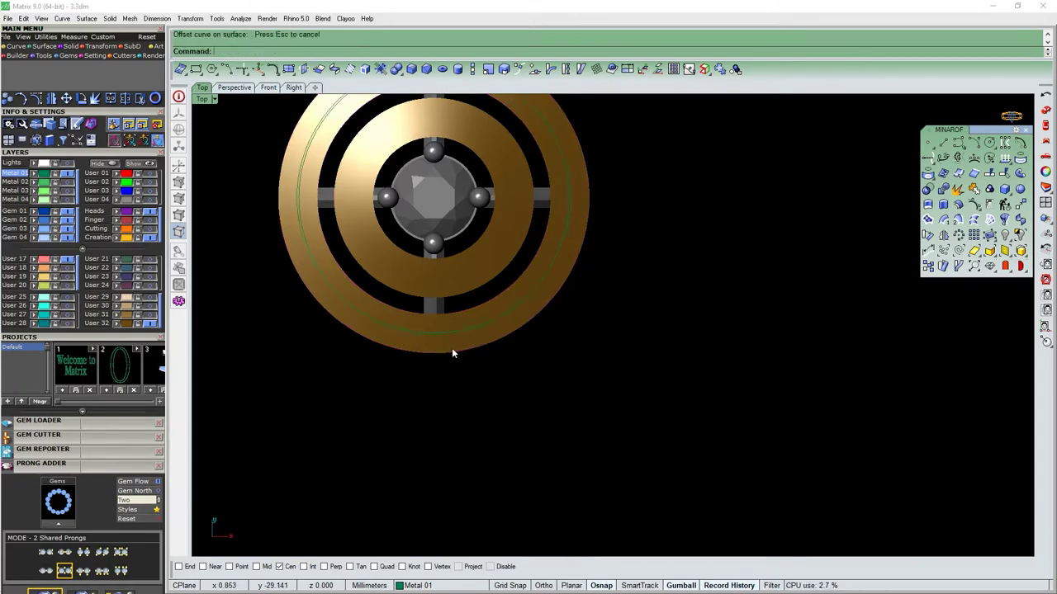
# Zoom in on the halo cluster and delete the leftover helper arc.
pyautogui.scroll(4, 452, 351)
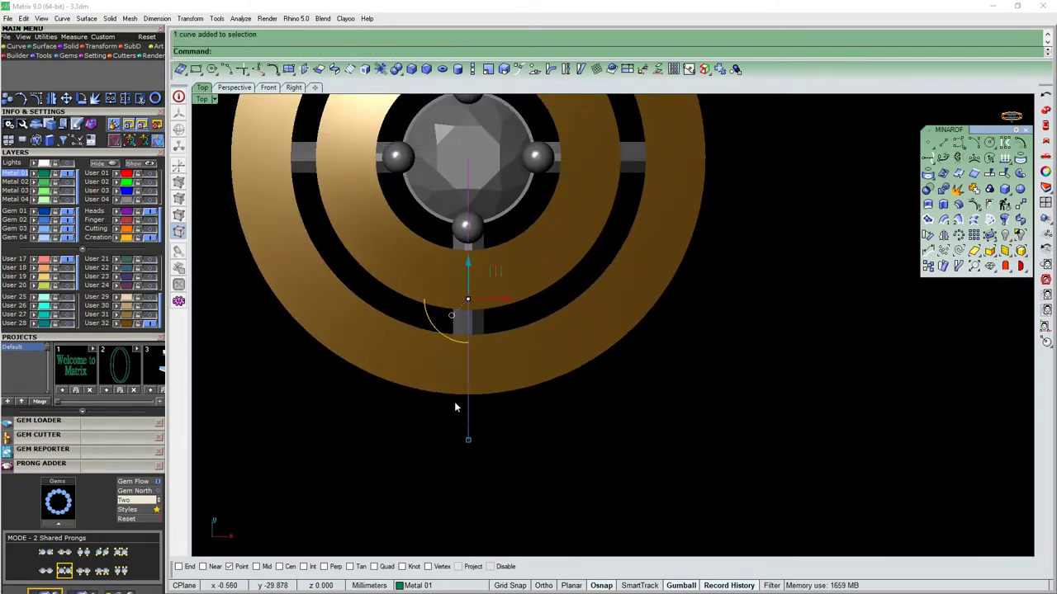
pyautogui.scroll(3, 454, 406)
pyautogui.press('Delete')
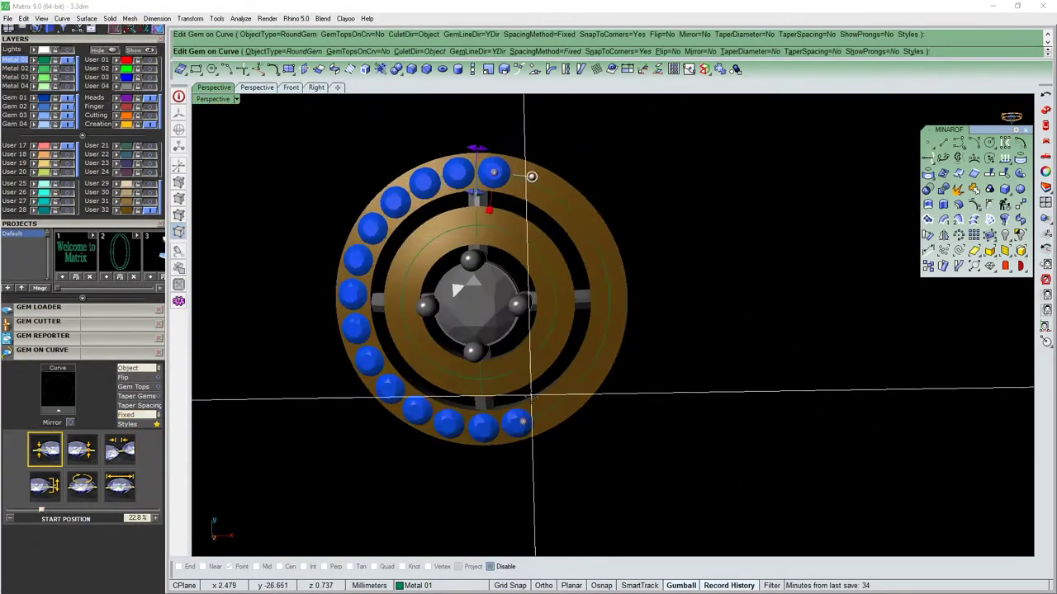
# Set Gem on Curve to Fixed spacing of 0.15 mm with a 21.1% start position.
pyautogui.click(81, 450)
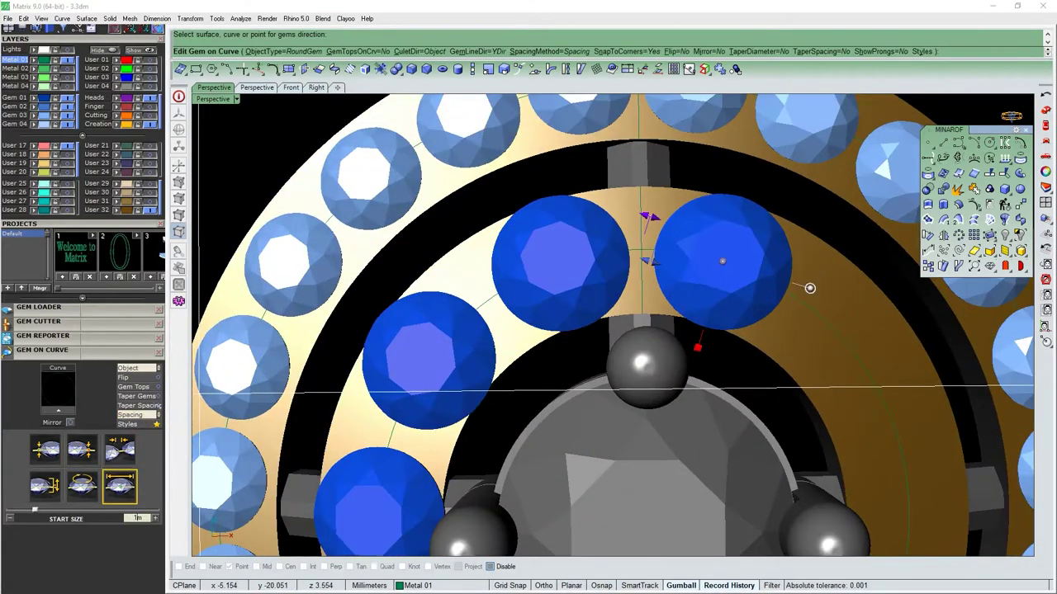
pyautogui.click(120, 450)
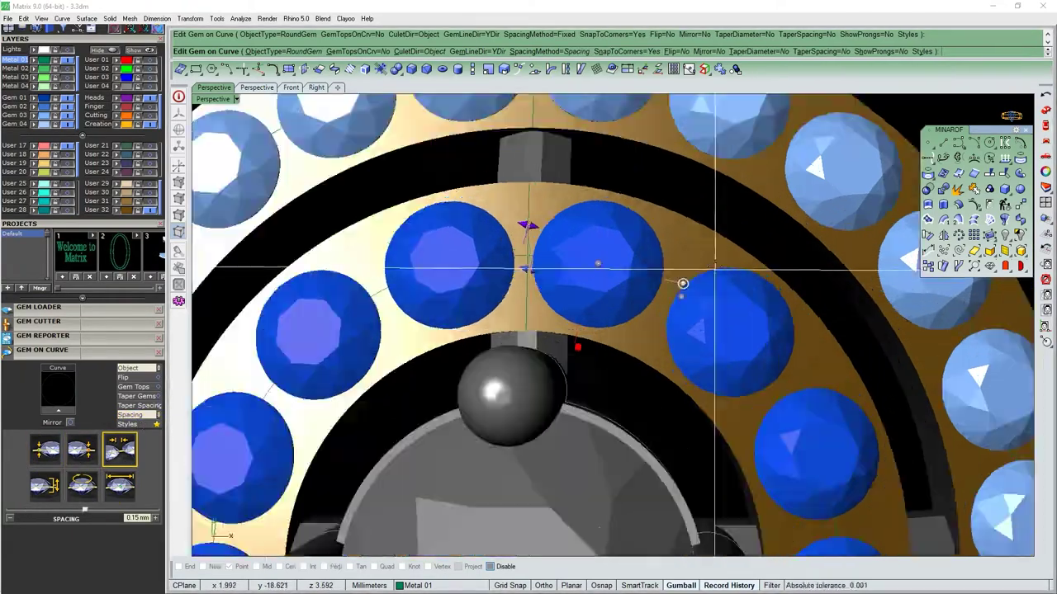
pyautogui.click(45, 450)
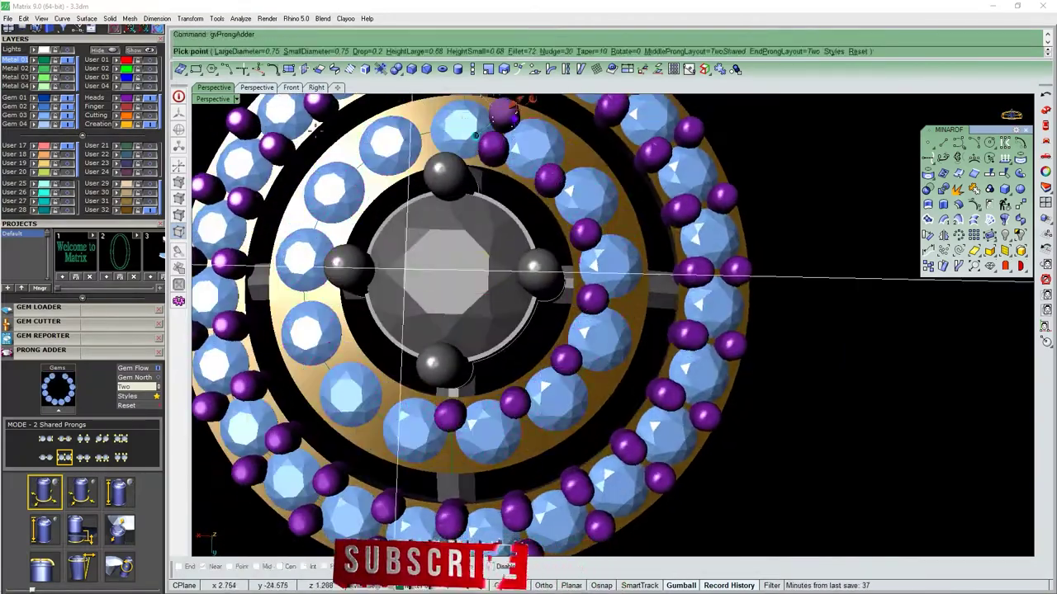
# Add prongs to several selected gems around the inner halo ring.
pyautogui.click(402, 270)
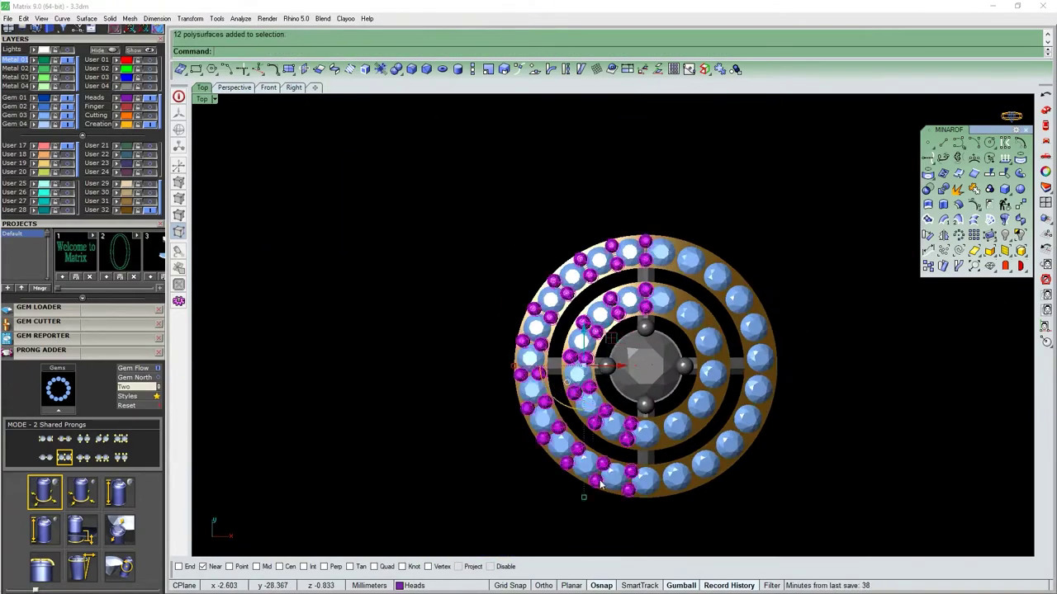
pyautogui.click(460, 333)
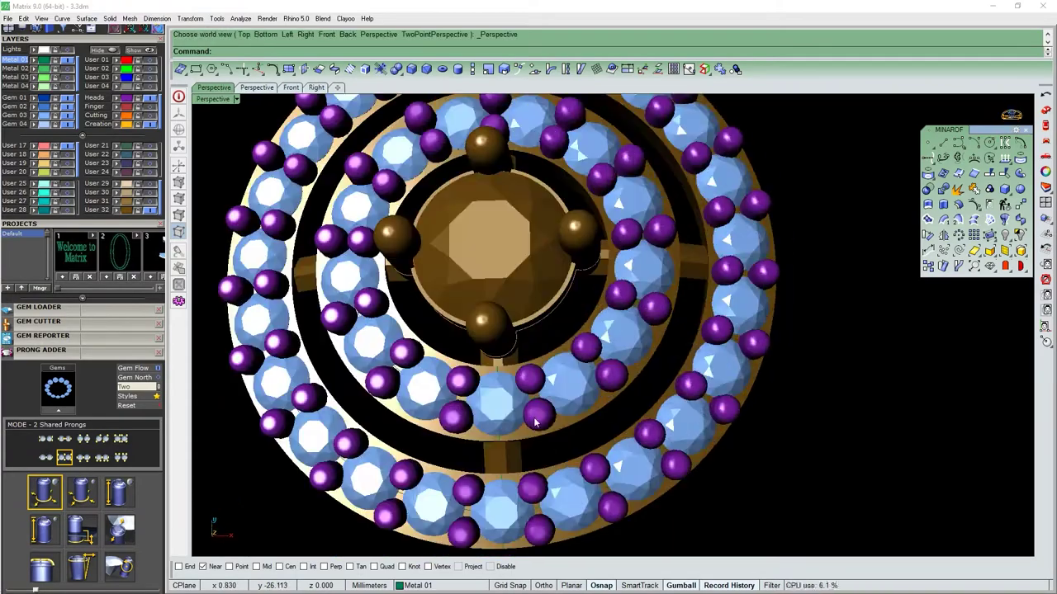
pyautogui.scroll(-5, 611, 409)
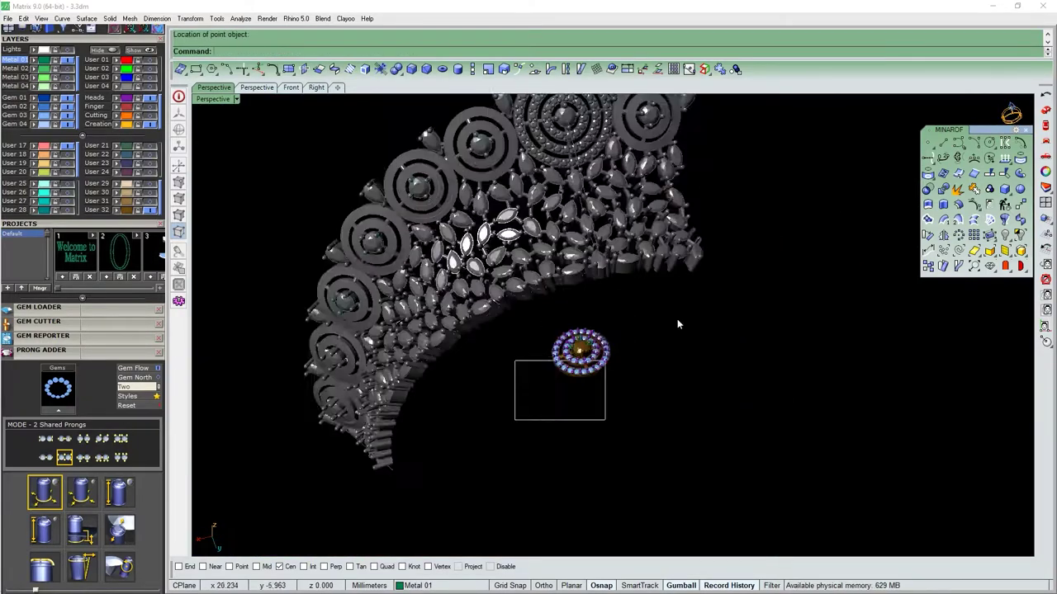
# Undo the deletion to restore the halo cluster and begin Transform > Orient copies.
pyautogui.hotkey('ctrl', 'z')
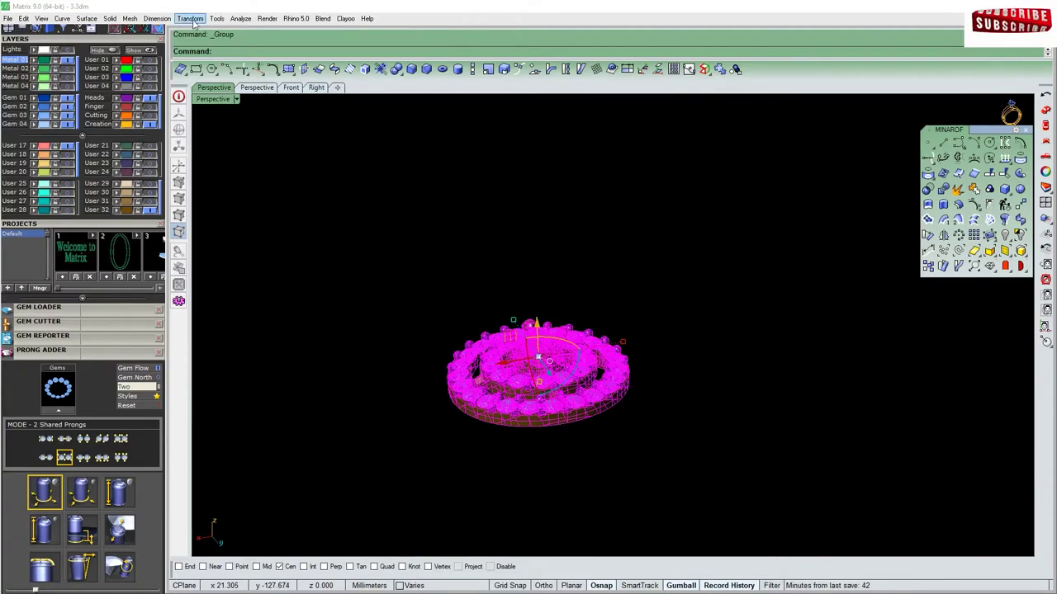
pyautogui.click(190, 18)
pyautogui.click(307, 215)
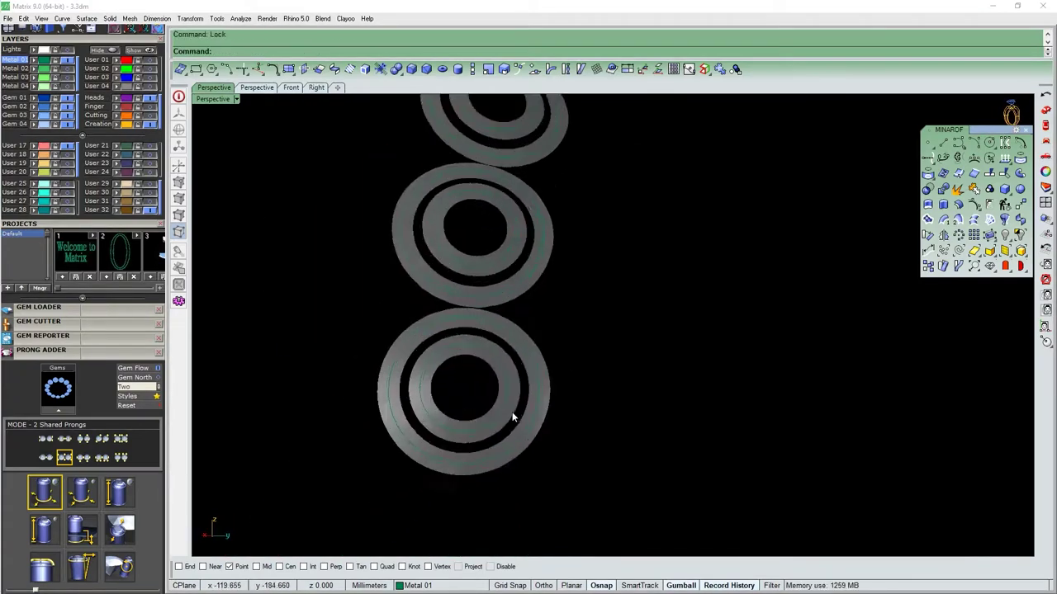
# Apply Gem on Curve to the lower halo frame's outer ring with a fixed 0.5 mm gap.
pyautogui.write('0')
pyautogui.moveTo(591, 237); pyautogui.dragTo(601, 380, button='right')
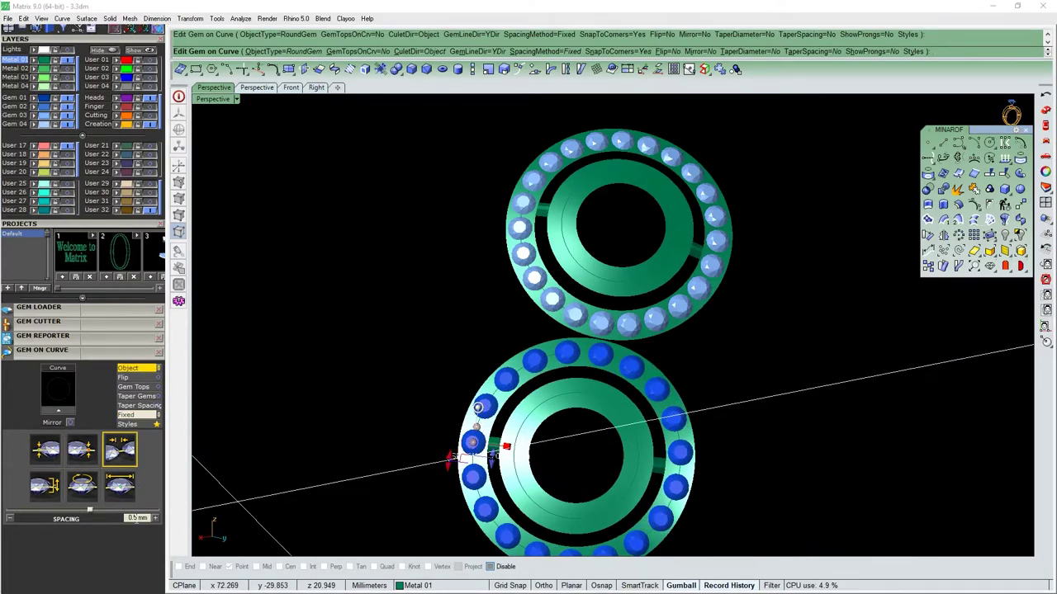
# Orbit below the rings and shift the inner ring gem row's start position.
pyautogui.scroll(5, 421, 377)
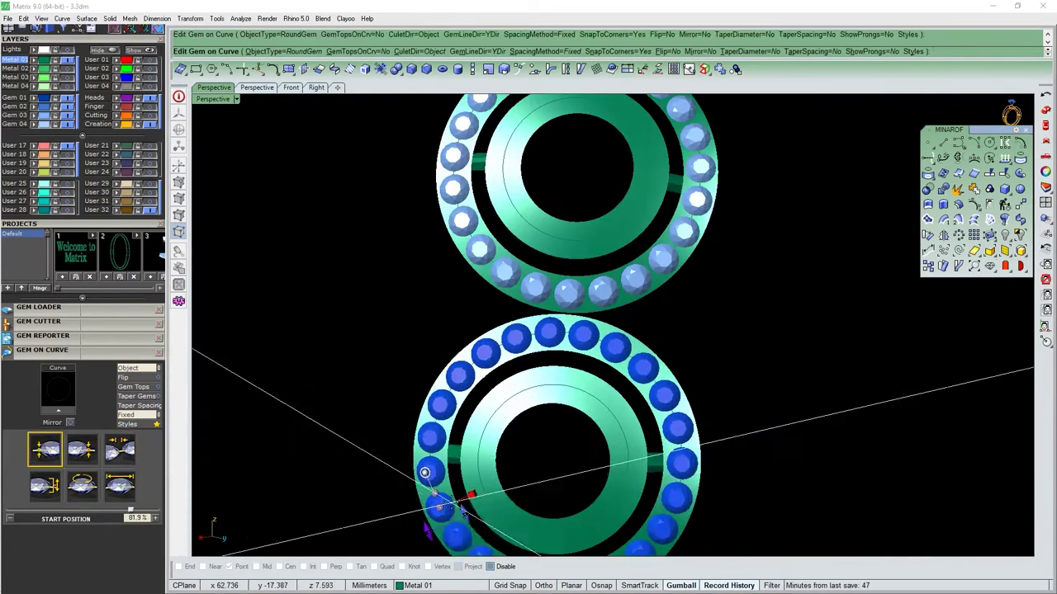
pyautogui.scroll(5, 436, 472)
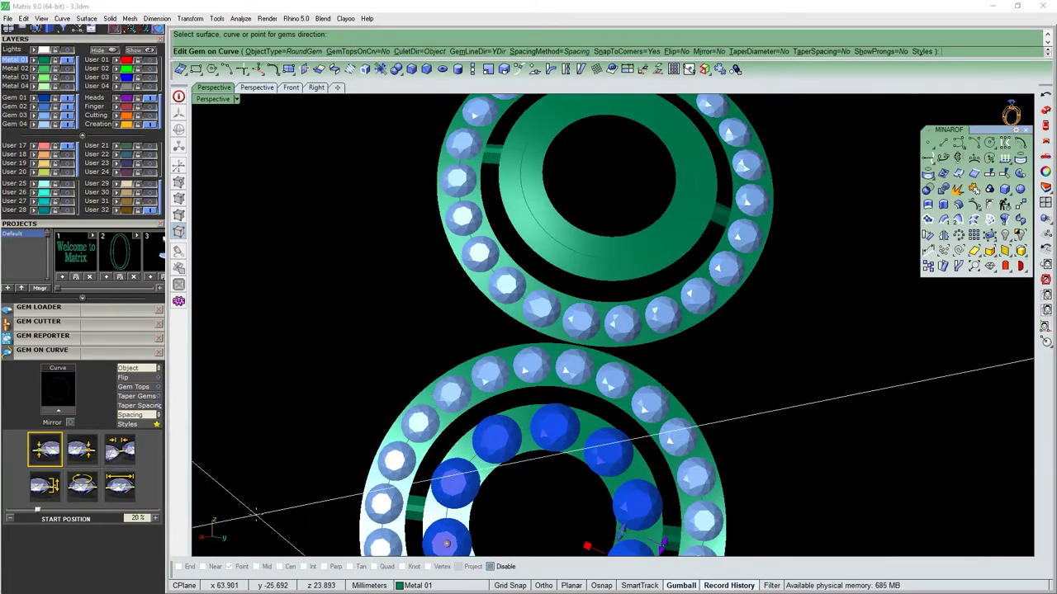
pyautogui.moveTo(308, 485)
pyautogui.mouseDown(button='right')
pyautogui.moveTo(606, 327)
pyautogui.moveTo(570, 388)
pyautogui.mouseUp(button='right')
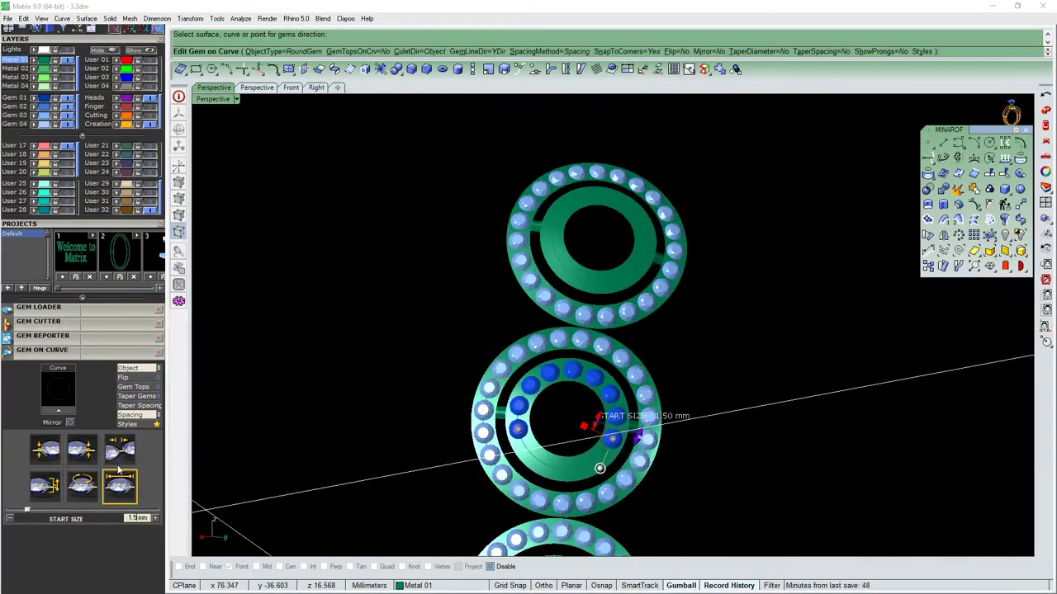
pyautogui.click(124, 418)
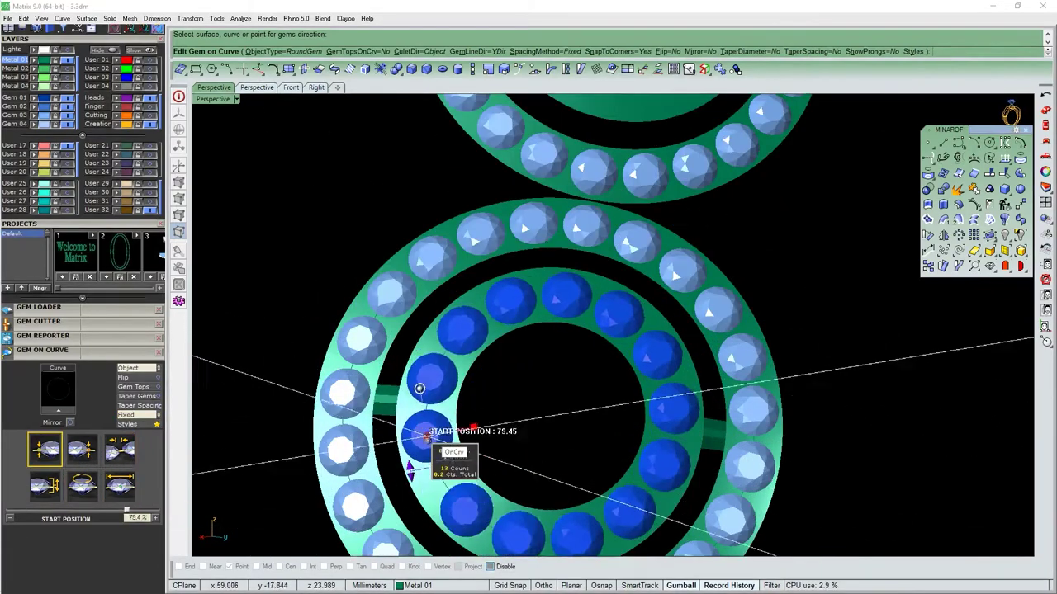
pyautogui.click(124, 414)
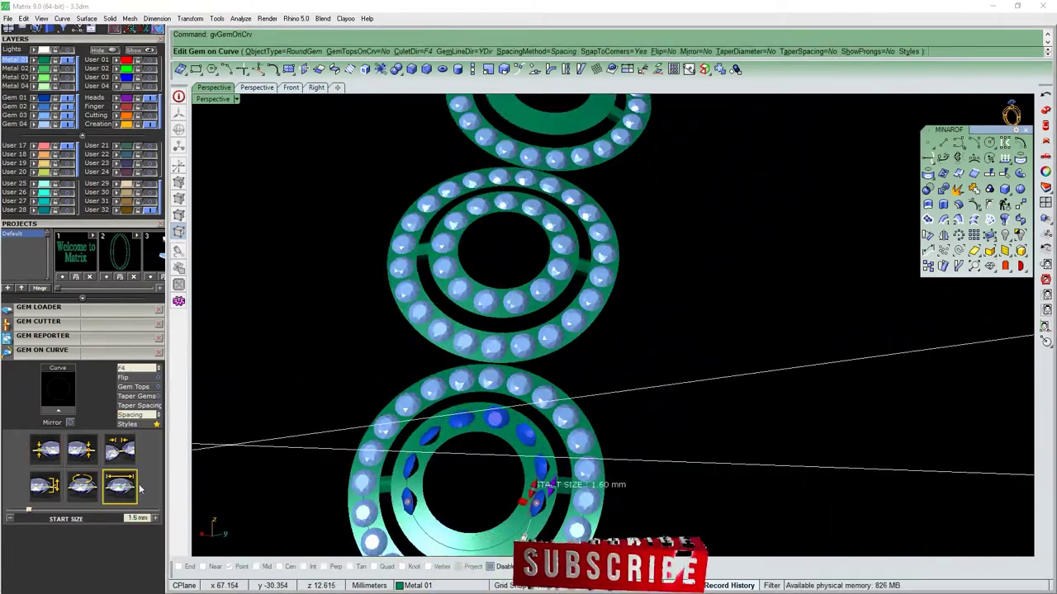
pyautogui.click(44, 450)
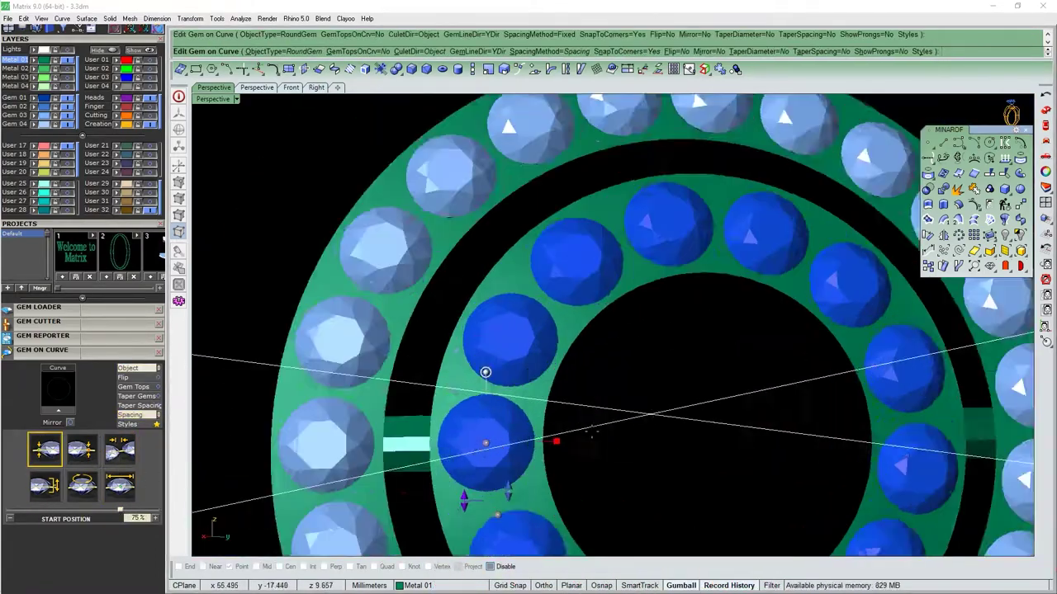
pyautogui.moveTo(557, 442); pyautogui.dragTo(516, 452)
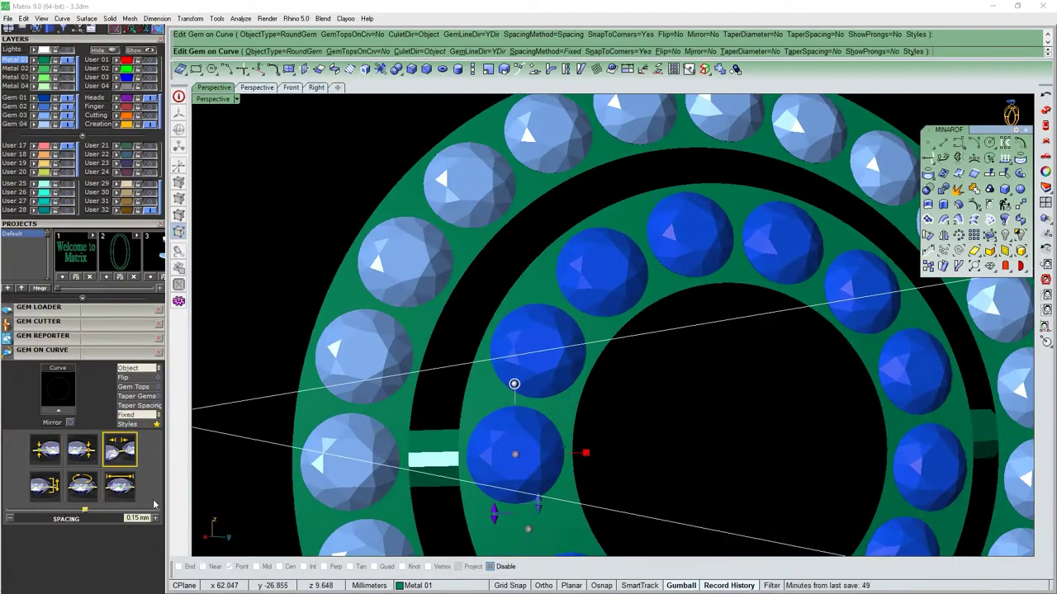
pyautogui.scroll(-3, 568, 413)
# Set fixed spacing on the inner ring gems, tightening the gap from 0.2 to 0.22 mm.
pyautogui.click(132, 459)
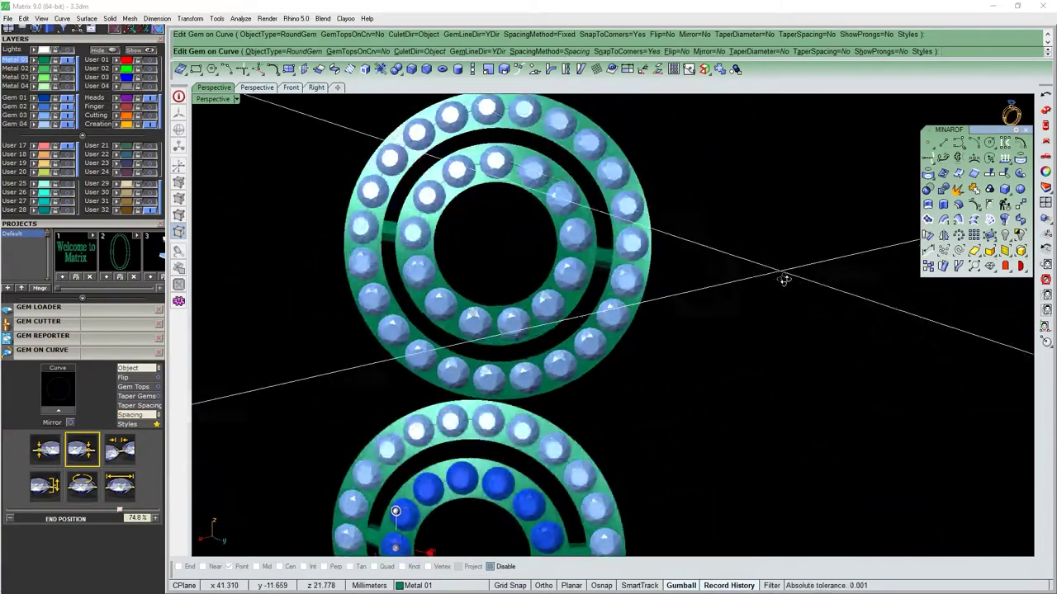
pyautogui.click(123, 488)
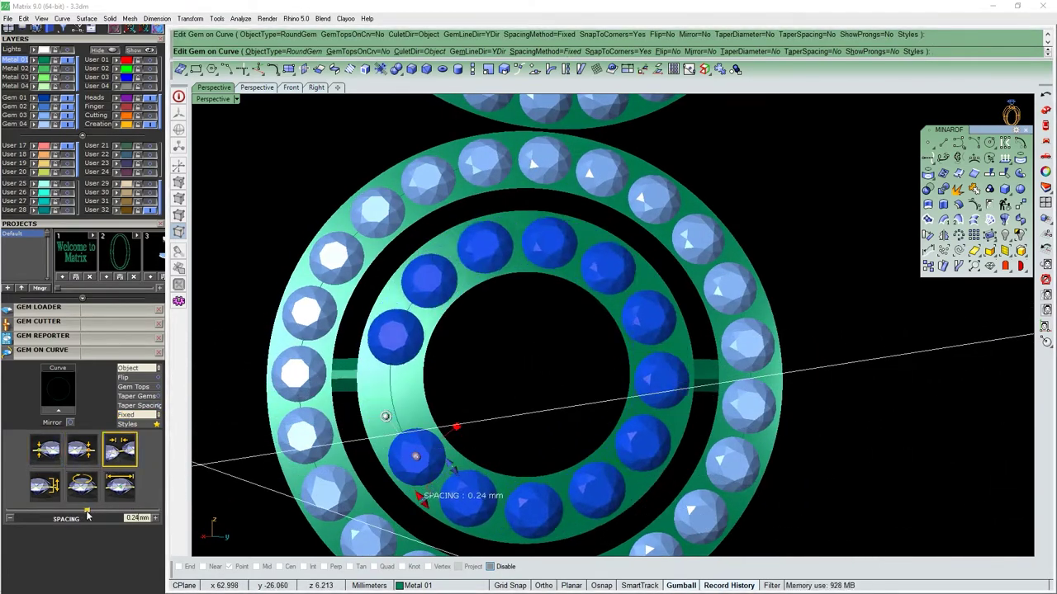
pyautogui.moveTo(86, 515); pyautogui.dragTo(85, 516)
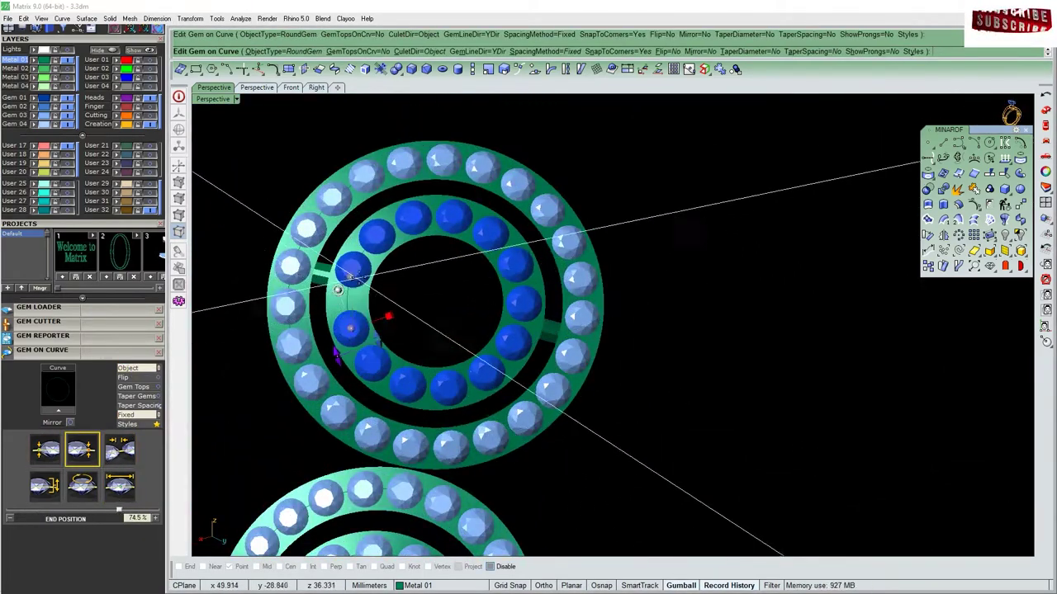
pyautogui.scroll(5, 260, 267)
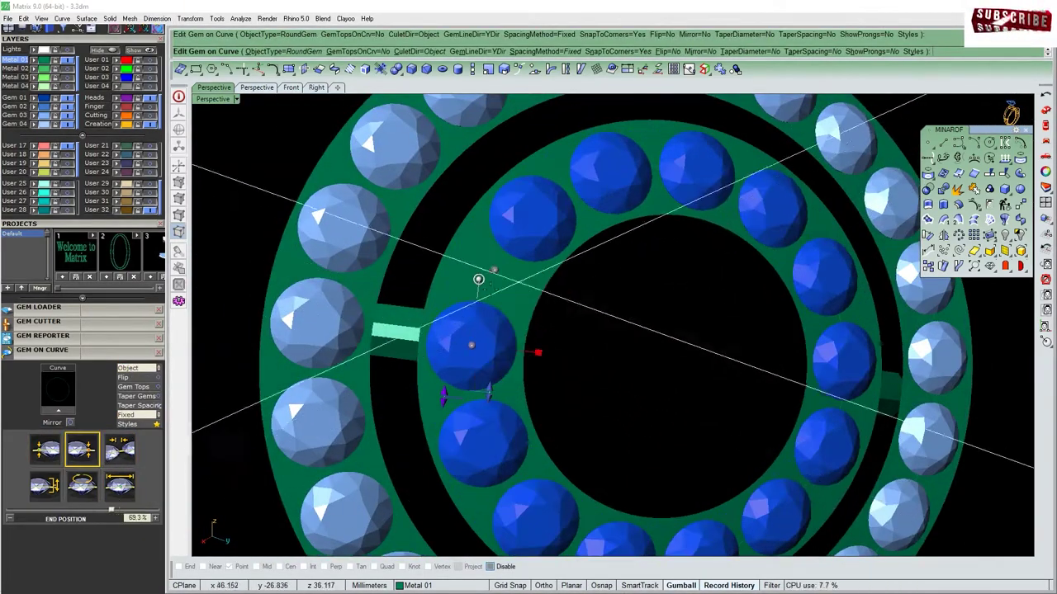
pyautogui.click(120, 450)
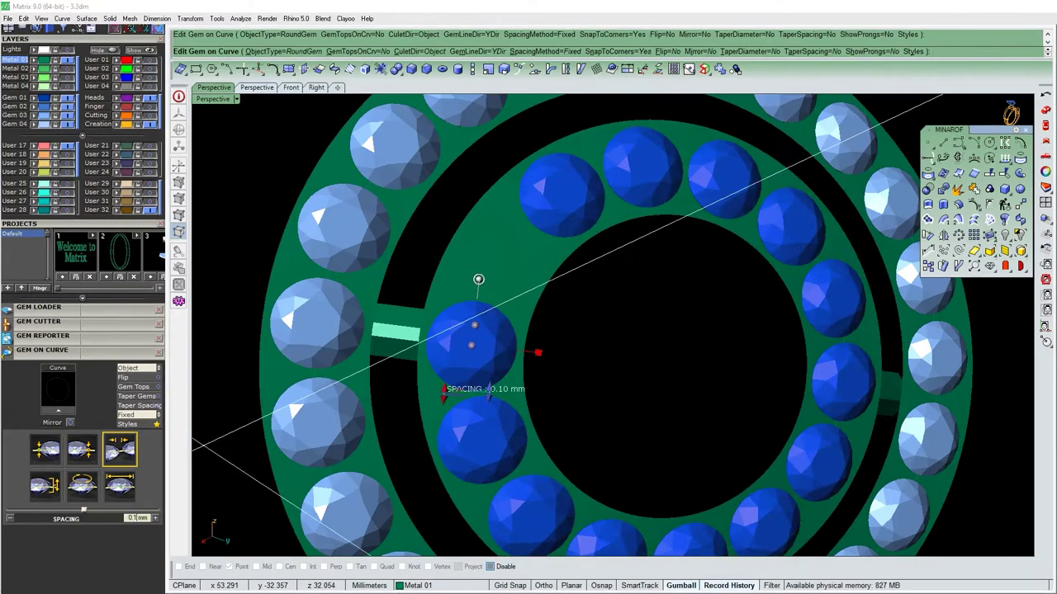
pyautogui.scroll(1, 137, 517)
pyautogui.scroll(3, 136, 518)
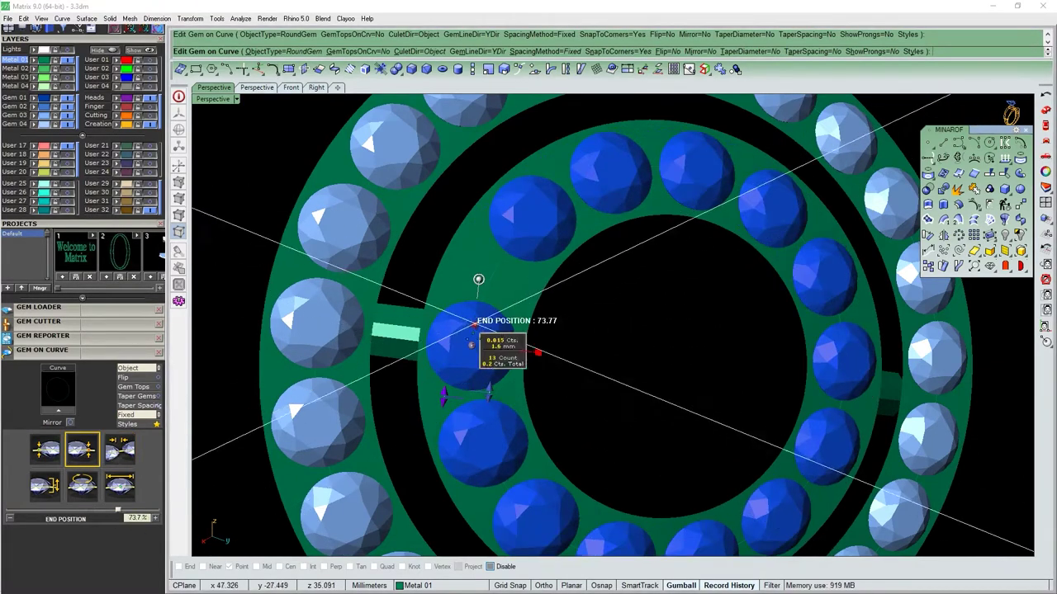
pyautogui.moveTo(442, 412); pyautogui.dragTo(443, 397)
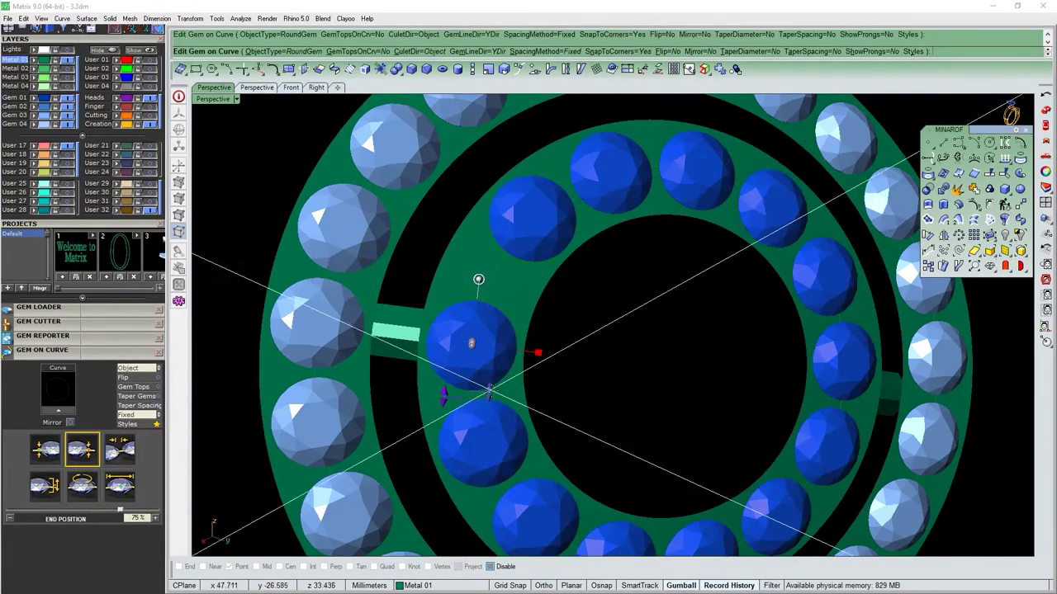
pyautogui.click(141, 418)
pyautogui.scroll(-5, 500, 351)
# Re-edit the lower ring's gems with a fixed 0.22 mm gap and accept the layout.
pyautogui.press('Return')
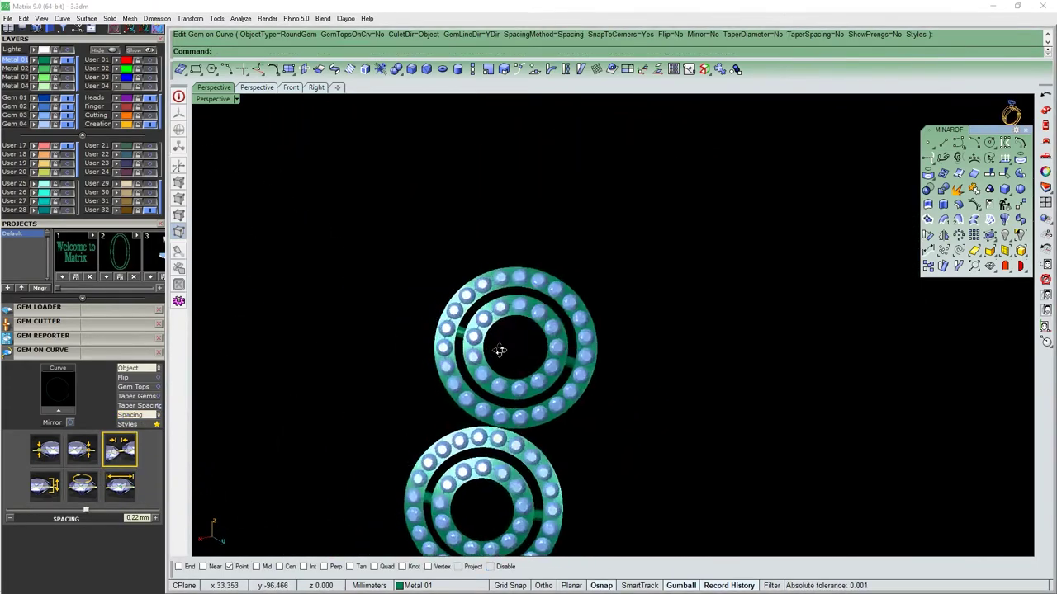
pyautogui.press('Return')
pyautogui.click(119, 487)
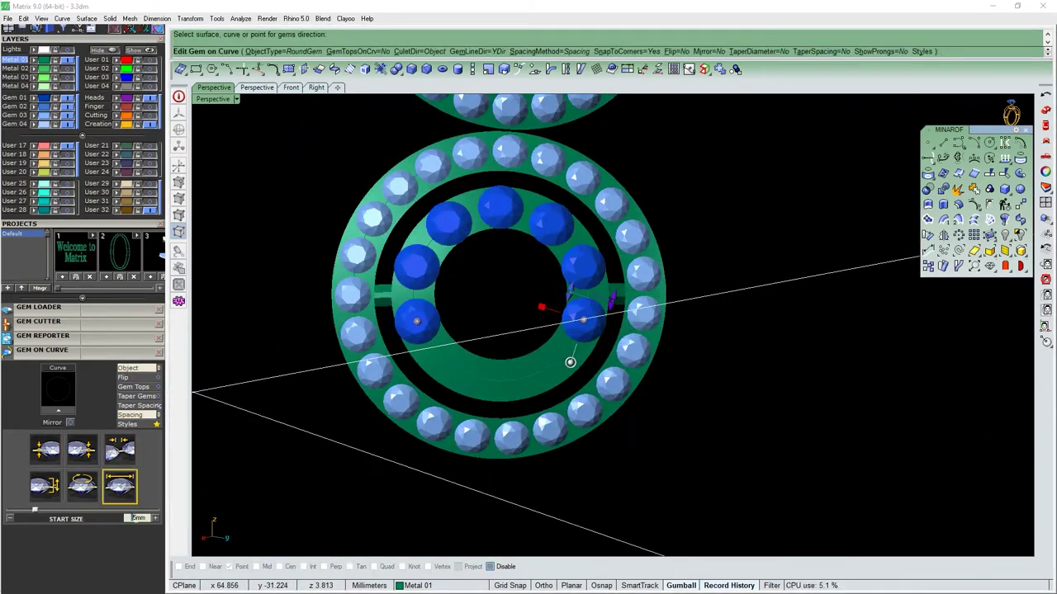
pyautogui.click(44, 450)
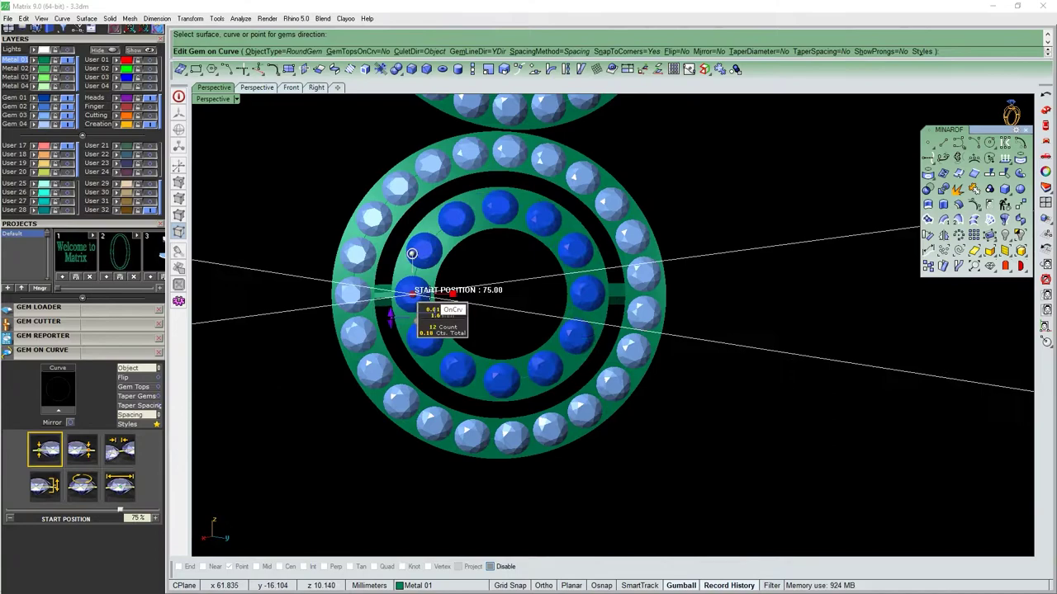
pyautogui.click(141, 421)
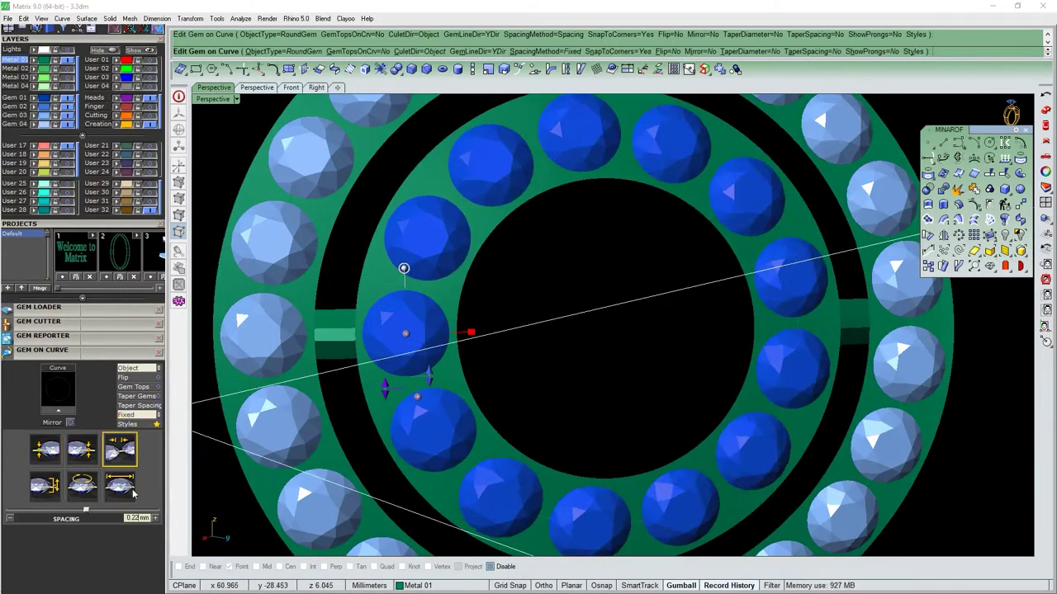
pyautogui.scroll(-5, 611, 364)
pyautogui.press('Return')
# Select the inner ring's GemsOnCurve group and delete that row of blue gems.
pyautogui.scroll(3, 629, 446)
pyautogui.click(629, 446)
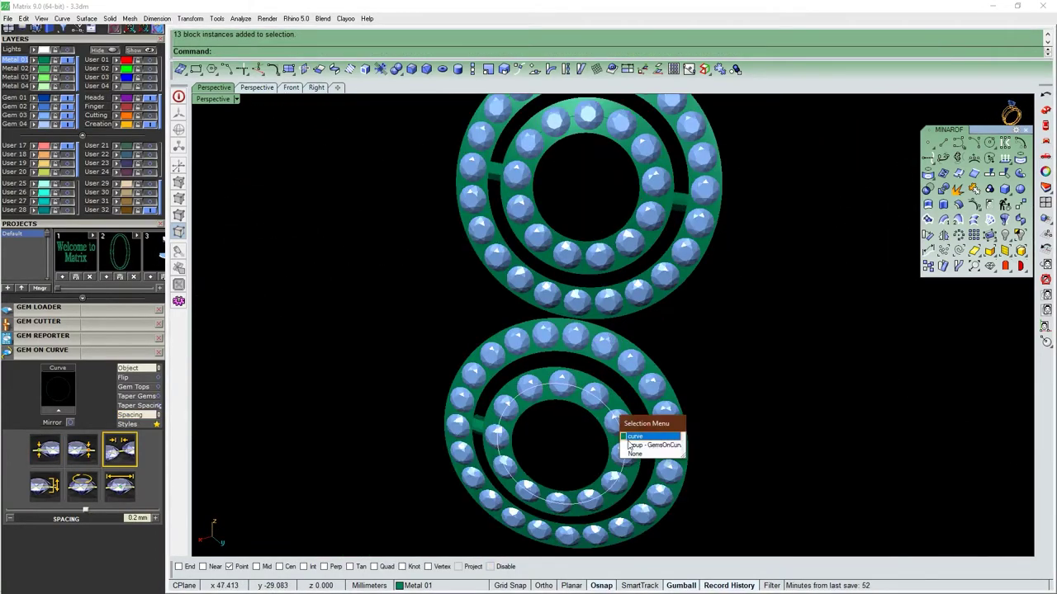
pyautogui.click(636, 445)
pyautogui.press('Return')
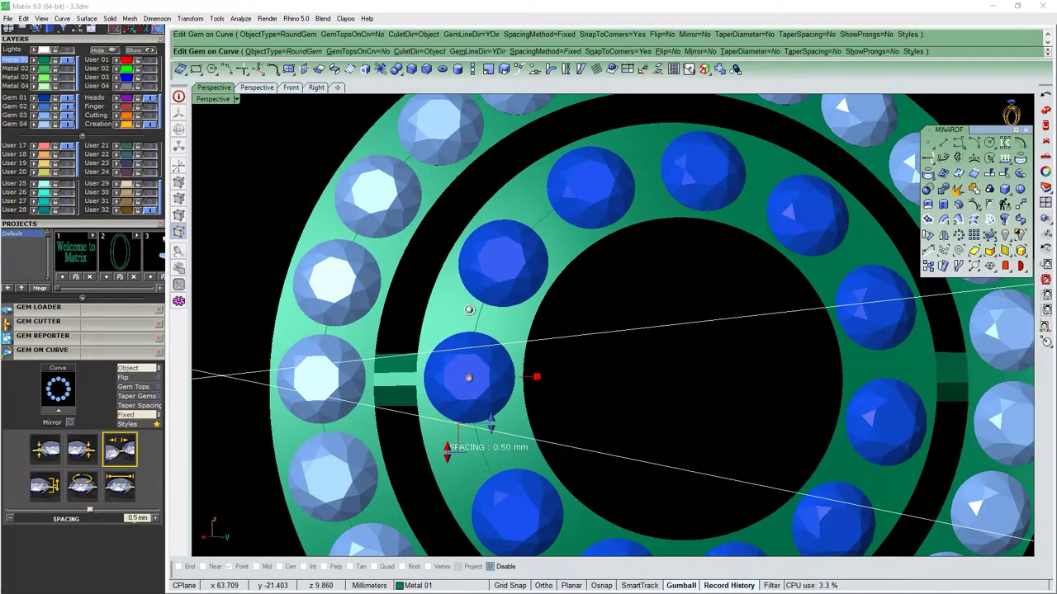
pyautogui.scroll(-3, 509, 408)
pyautogui.press('Delete')
pyautogui.scroll(3, 510, 409)
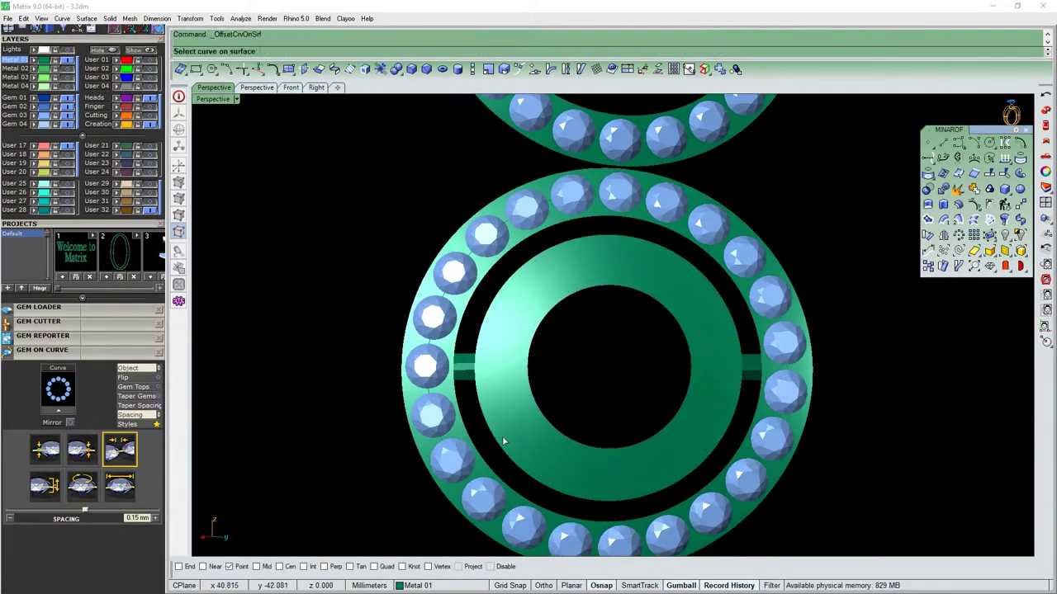
# Lay a new row of gems around the inner ring with a set spacing gap.
pyautogui.click(504, 442)
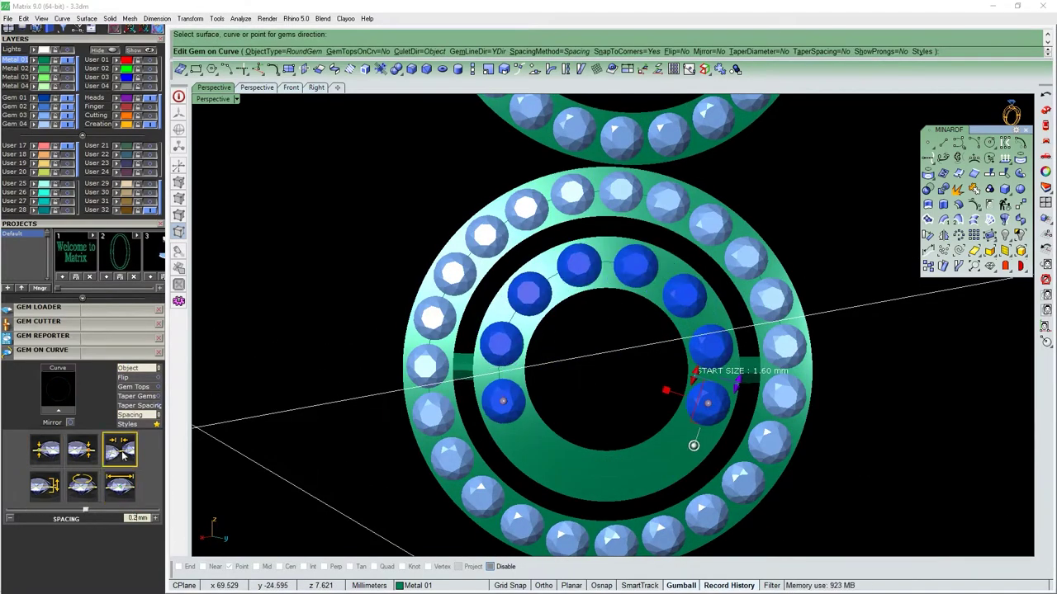
pyautogui.click(82, 450)
pyautogui.scroll(2, 528, 397)
pyautogui.scroll(1, 512, 388)
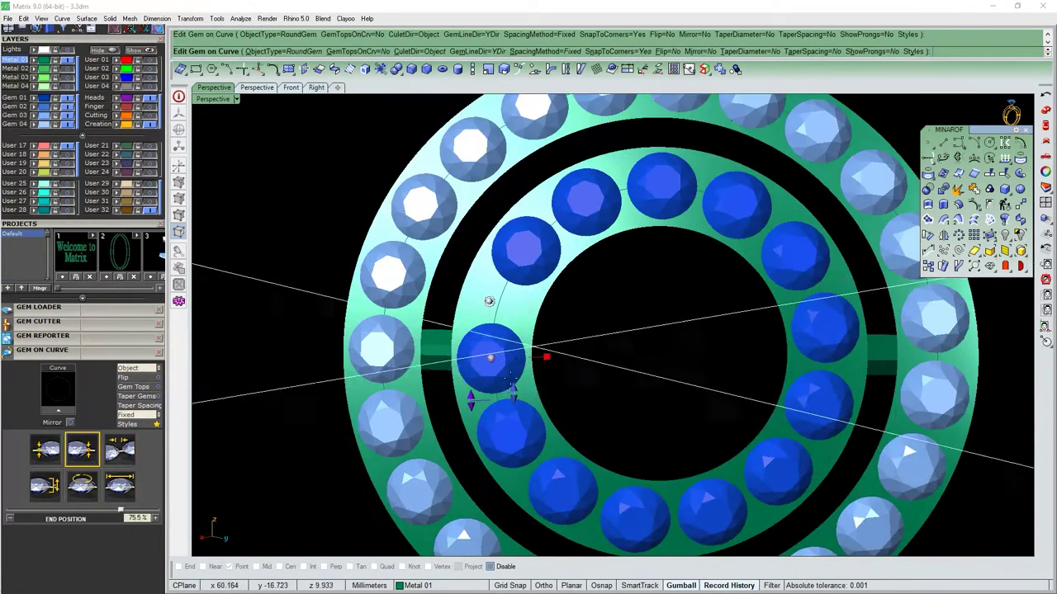
pyautogui.click(120, 450)
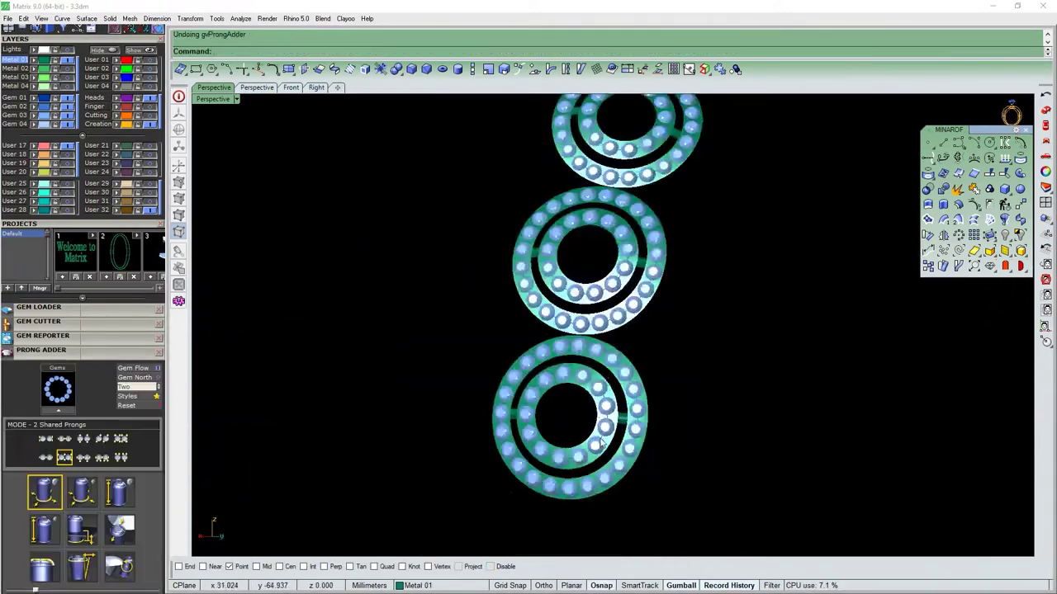
# Redo the inner-ring shared prongs, settling the Nudge offset at 45 instead of 50.
pyautogui.scroll(-2, 599, 443)
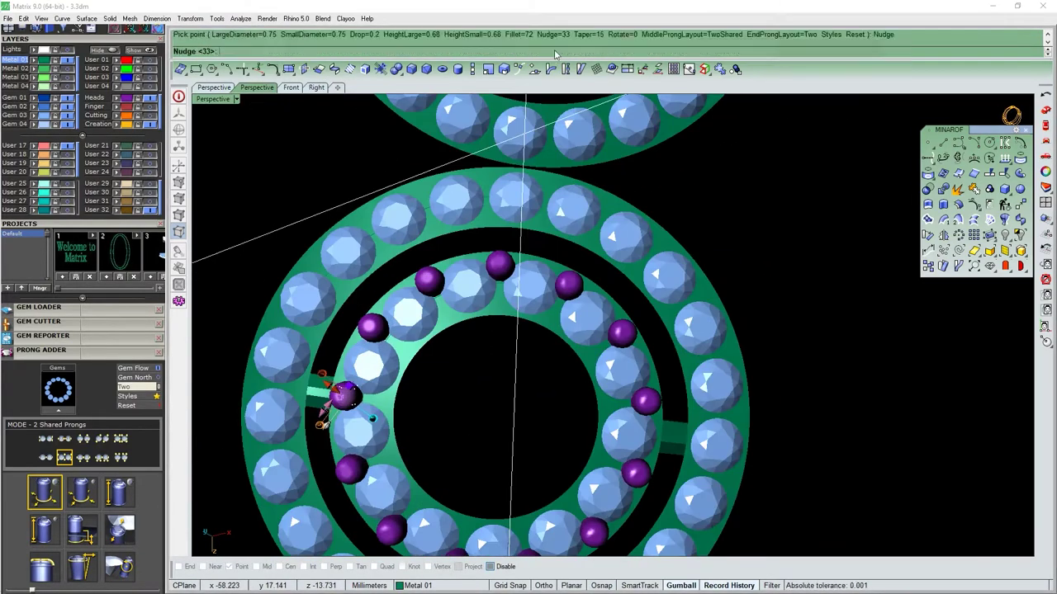
pyautogui.hotkey('ctrl', 'z')
pyautogui.press('Return')
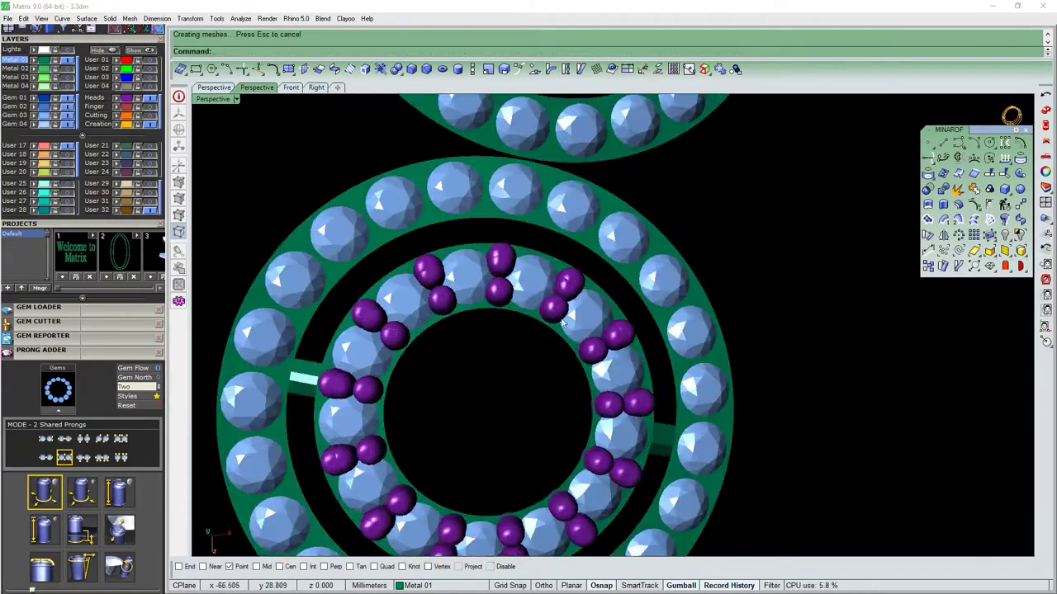
pyautogui.click(584, 343)
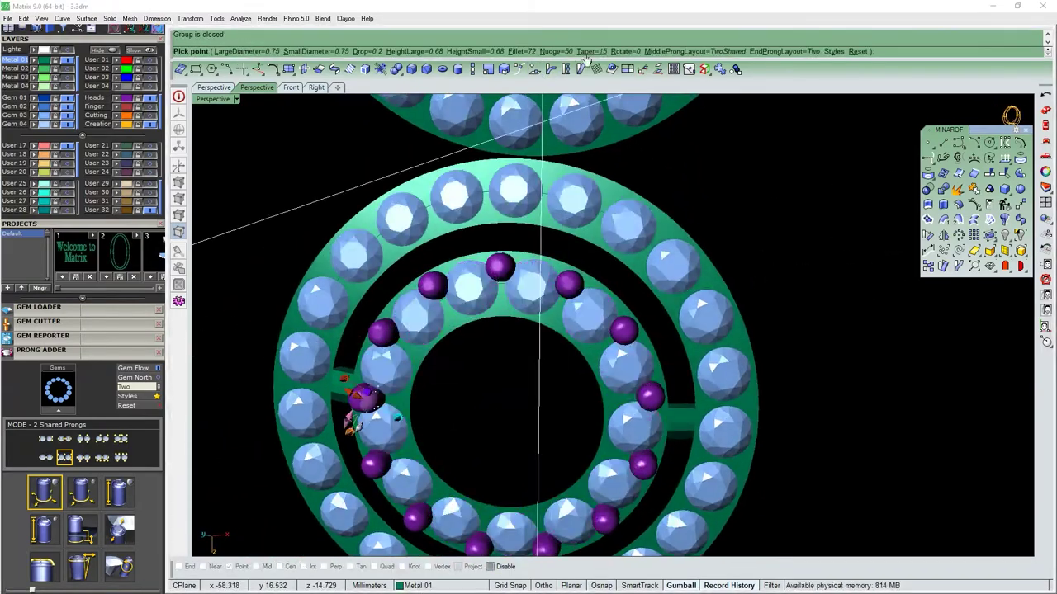
pyautogui.write('45')
pyautogui.press('Return')
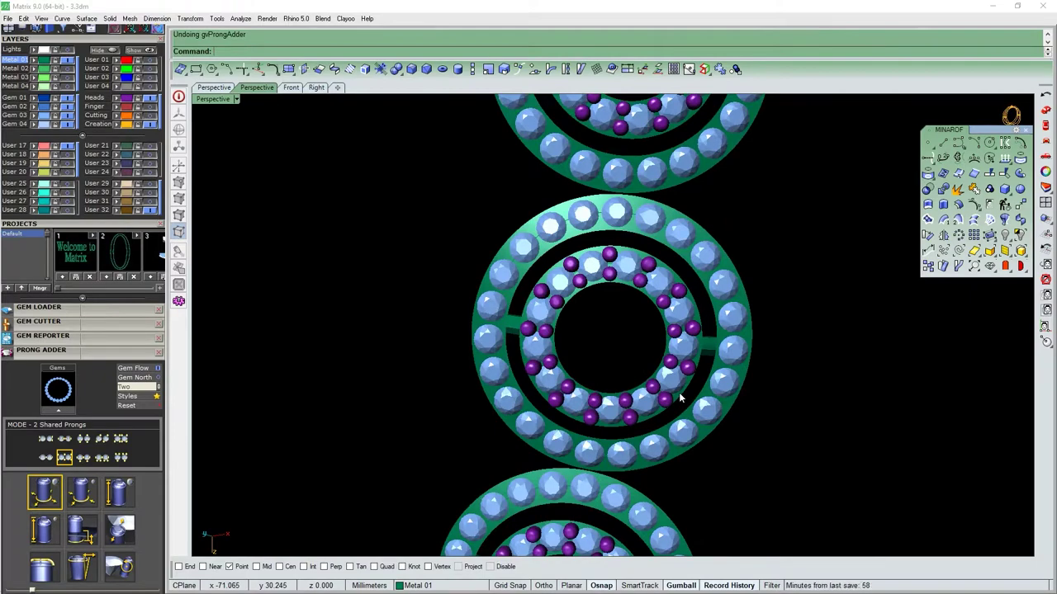
# Add prongs around the selected outer halo ring gems and check them from an angle.
pyautogui.click(728, 394)
pyautogui.press('Return')
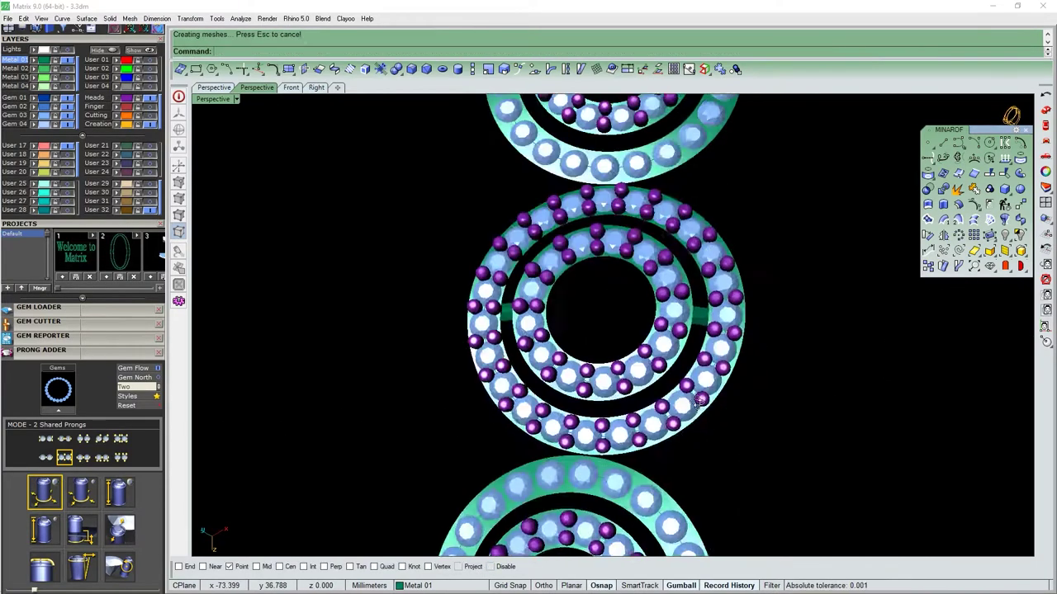
pyautogui.write('50')
pyautogui.press('Return')
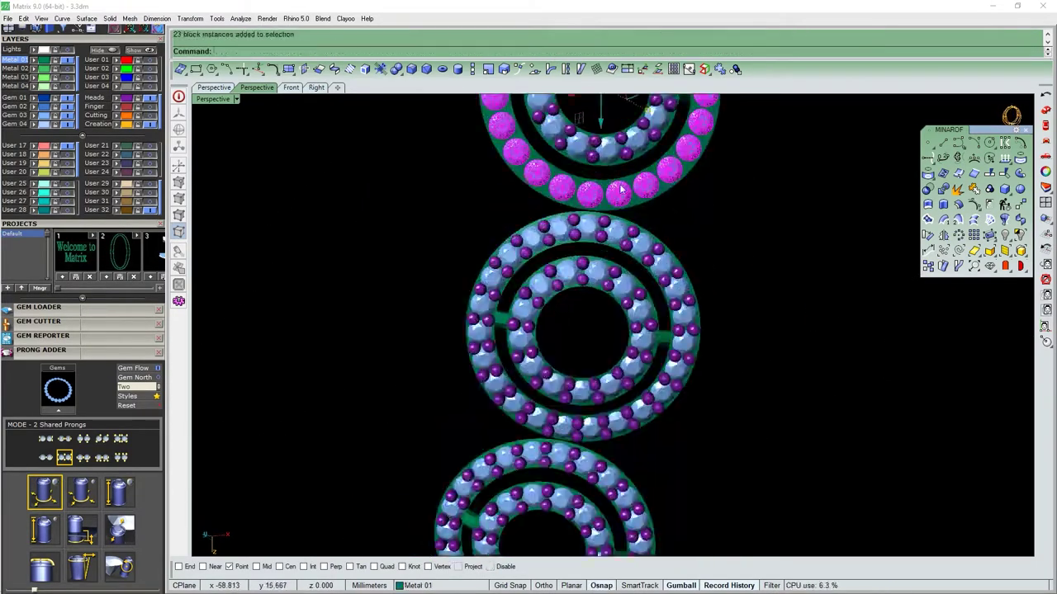
pyautogui.moveTo(600, 241); pyautogui.dragTo(475, 322, button='right')
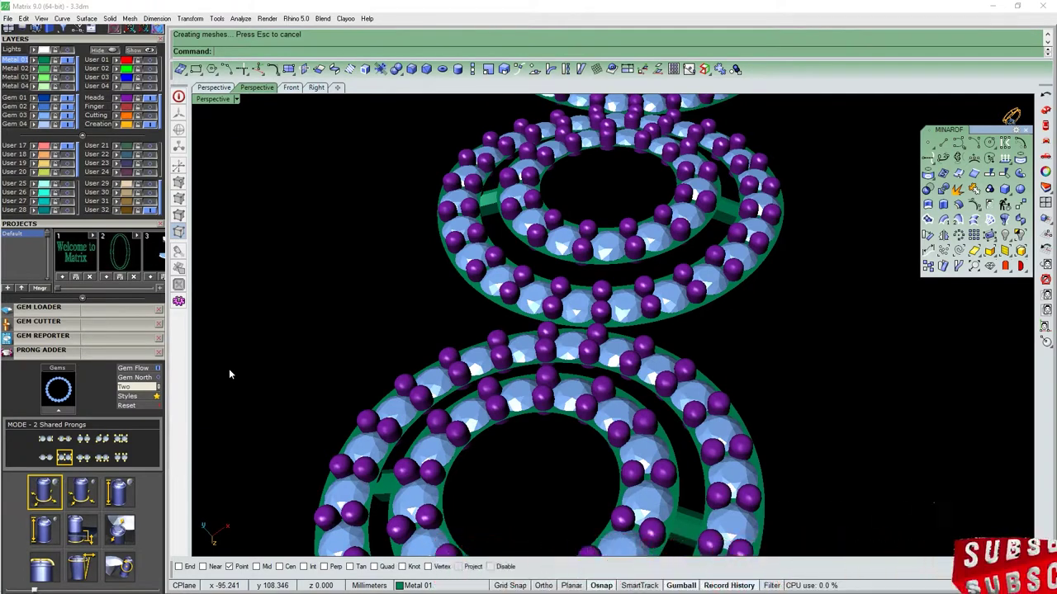
pyautogui.moveTo(673, 210); pyautogui.dragTo(692, 194, button='right')
pyautogui.rightClick(698, 151)
pyautogui.scroll(-3, 684, 252)
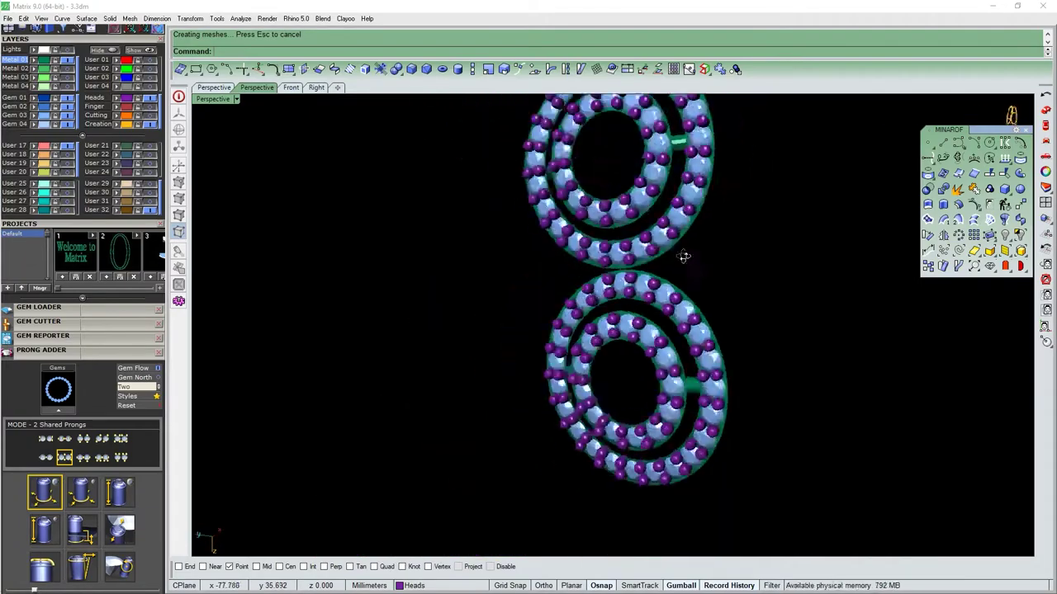
# Select the new ring prongs and remove pieces from their group, undoing a stray prong placement.
pyautogui.moveTo(684, 252); pyautogui.dragTo(582, 264, button='right')
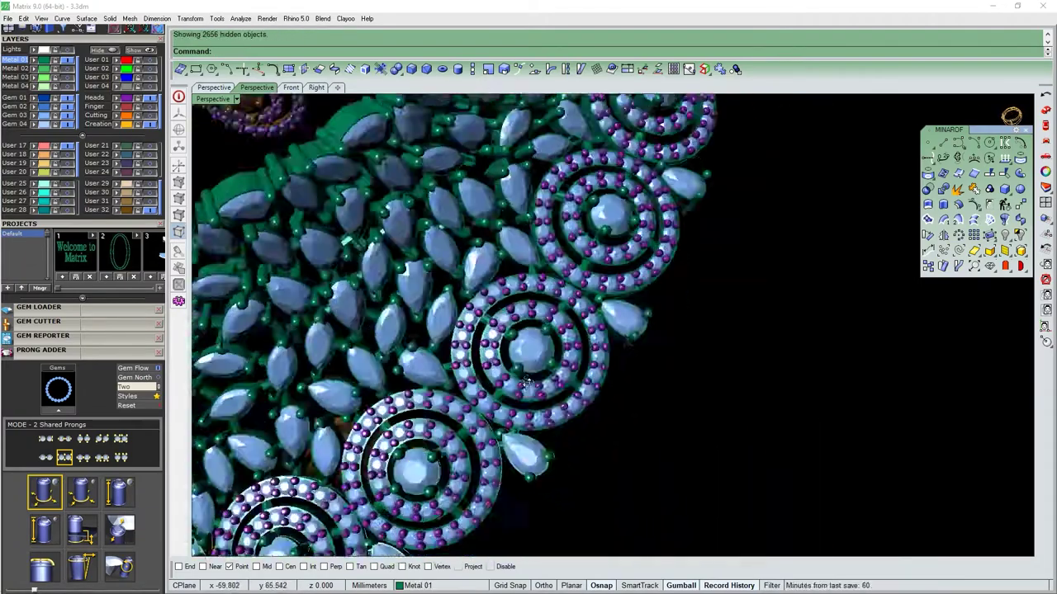
pyautogui.hotkey('ctrl', 'z')
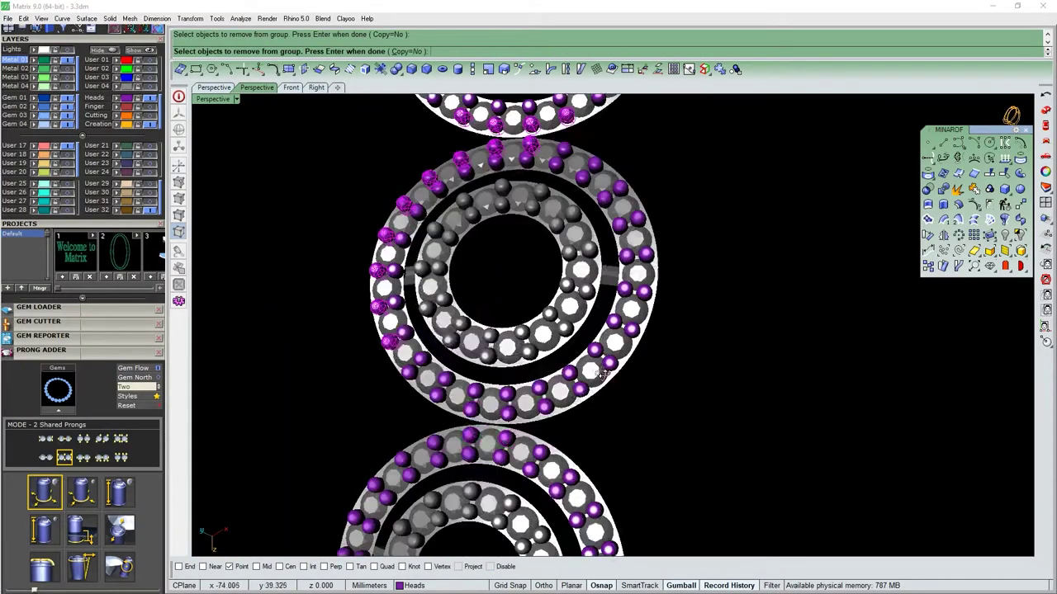
pyautogui.moveTo(675, 232); pyautogui.dragTo(617, 437, button='right')
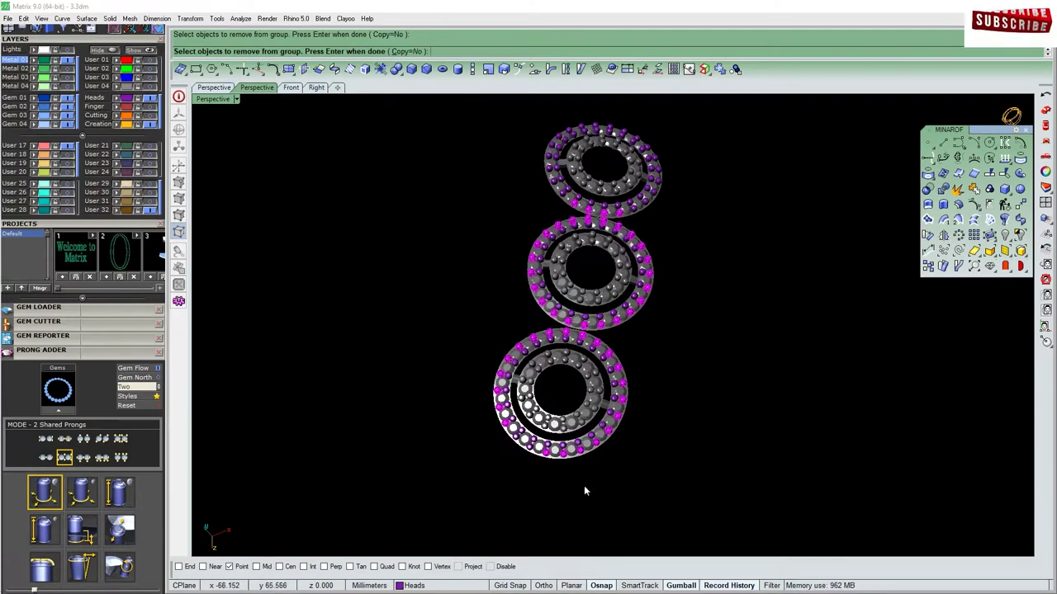
pyautogui.moveTo(583, 492); pyautogui.dragTo(633, 158, button='right')
pyautogui.scroll(-5, 639, 375)
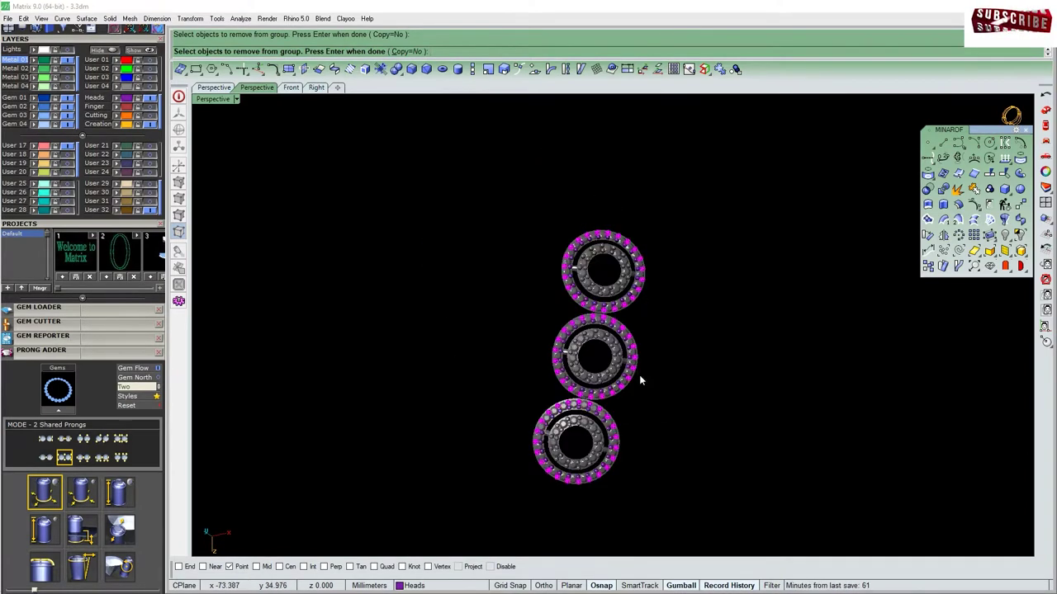
pyautogui.scroll(8, 660, 363)
pyautogui.hotkey('ctrl', 'alt', 'r')
pyautogui.scroll(5, 644, 330)
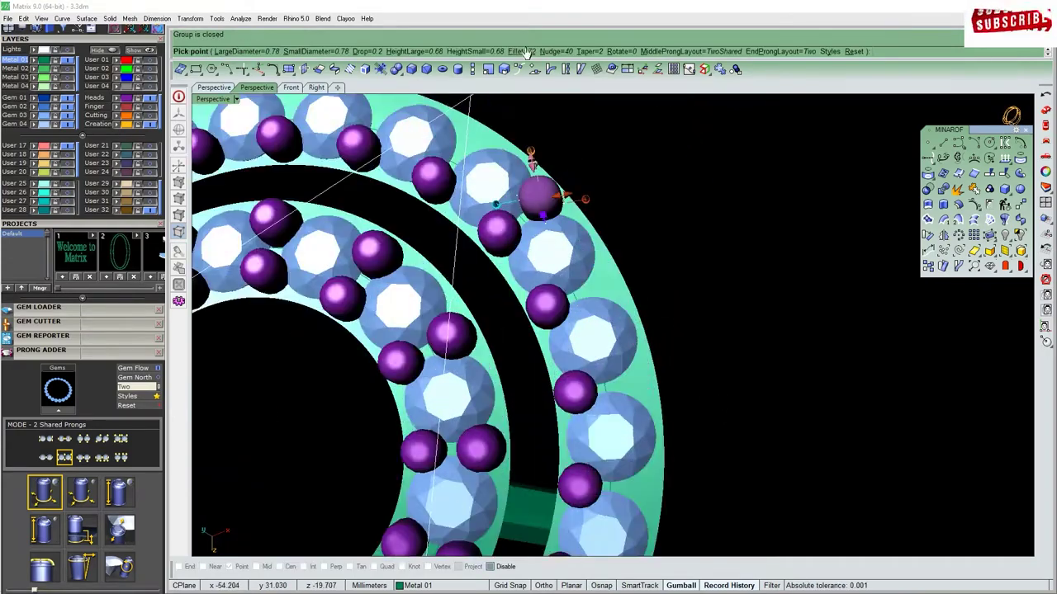
pyautogui.hotkey('ctrl', 'z')
pyautogui.scroll(-1, 637, 248)
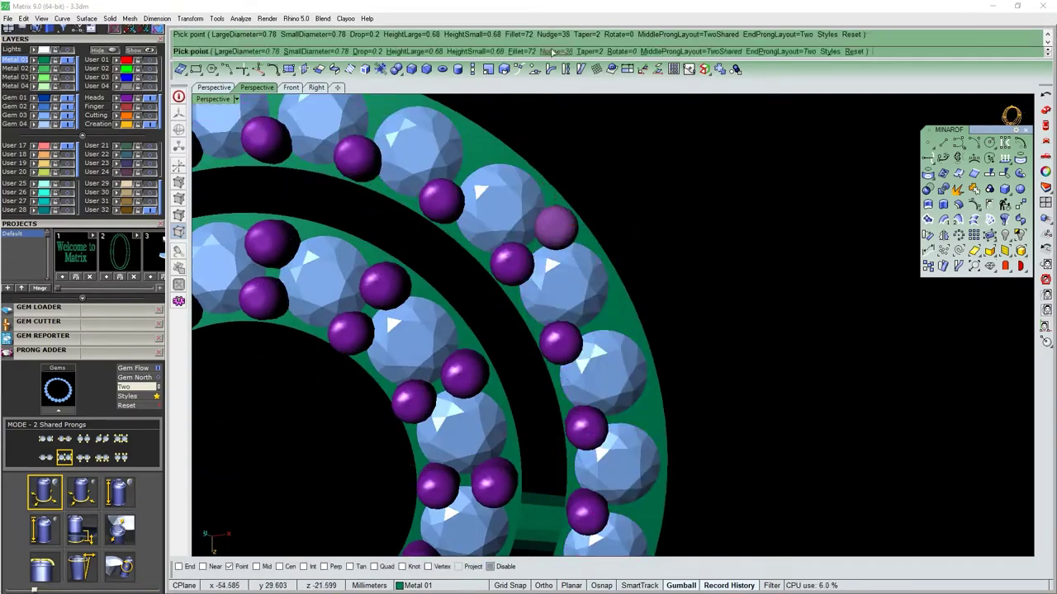
pyautogui.scroll(-2, 603, 314)
pyautogui.scroll(-2, 587, 354)
pyautogui.scroll(-2, 599, 210)
pyautogui.scroll(3, 598, 248)
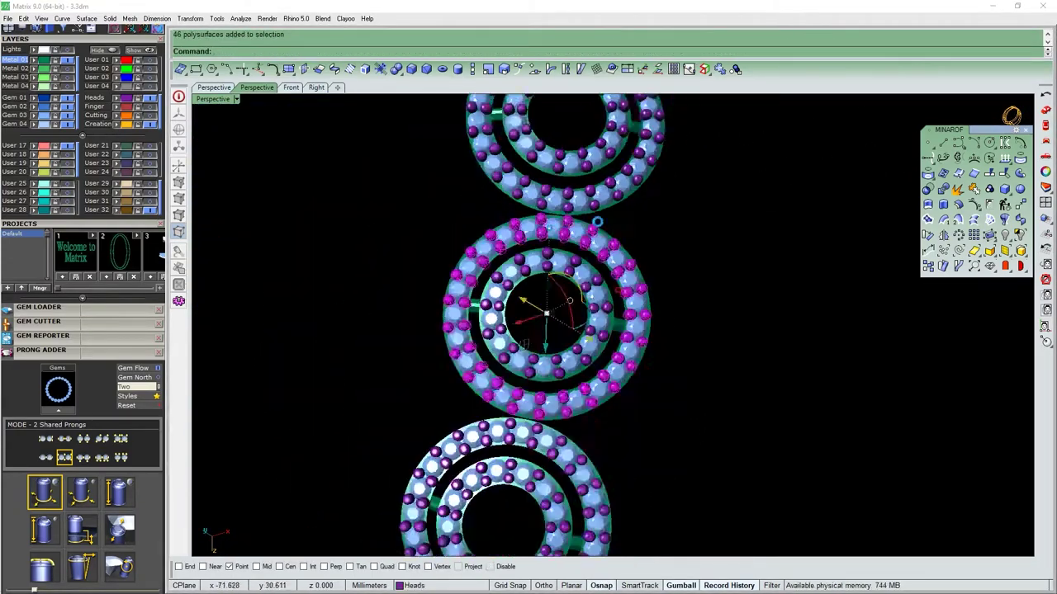
# Lock the parts not being edited and complete the grouping step.
pyautogui.hotkey('ctrl', 'l')
pyautogui.scroll(-1, 576, 318)
pyautogui.scroll(-1, 610, 398)
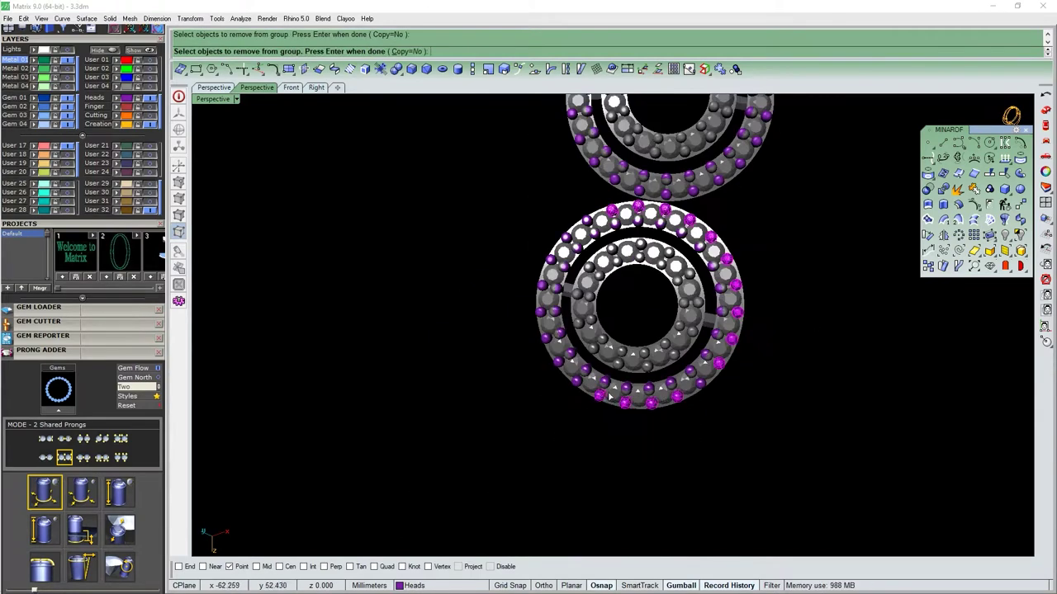
pyautogui.scroll(-3, 669, 285)
pyautogui.scroll(2, 672, 285)
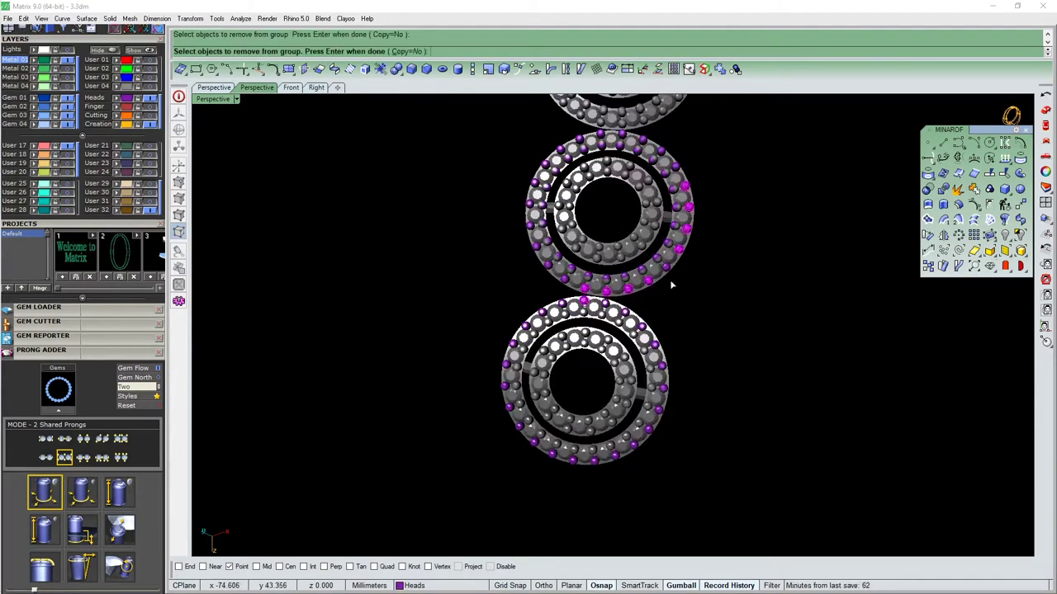
pyautogui.write('GR')
pyautogui.press('Return')
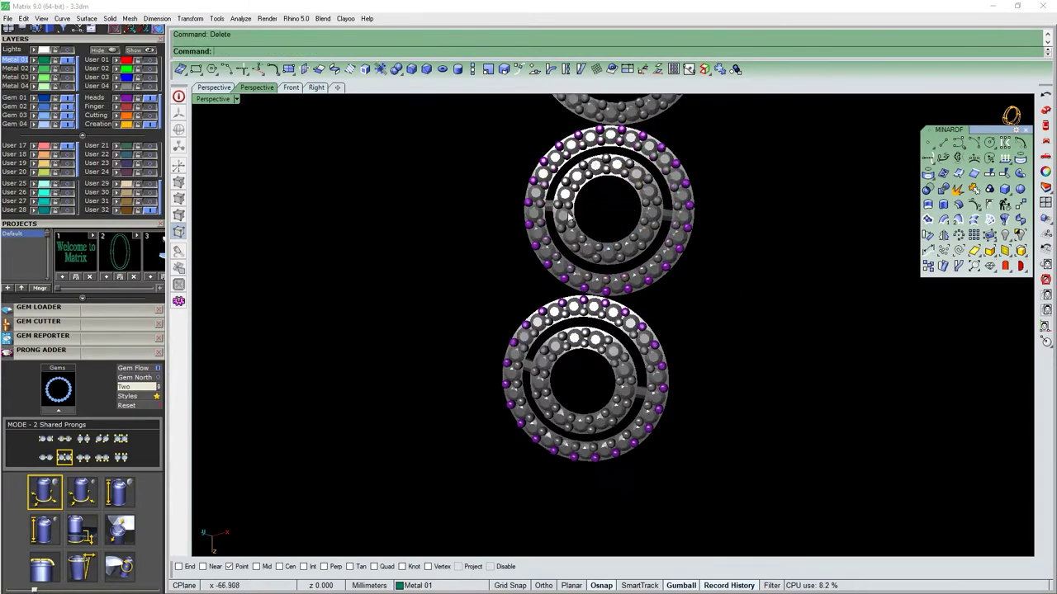
pyautogui.scroll(-3, 606, 101)
pyautogui.scroll(3, 582, 294)
pyautogui.scroll(3, 582, 294)
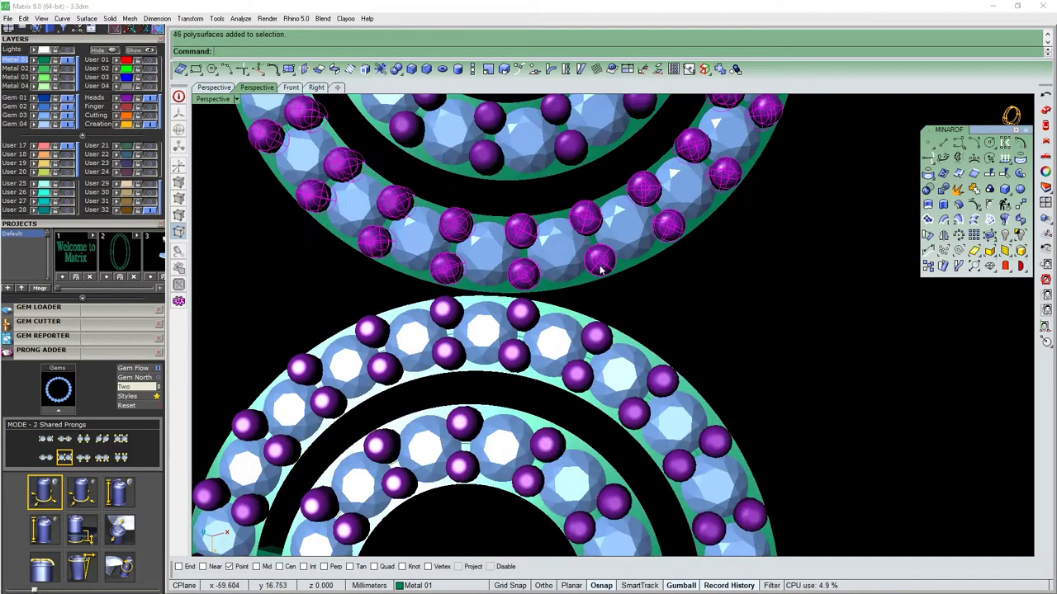
pyautogui.scroll(-3, 680, 197)
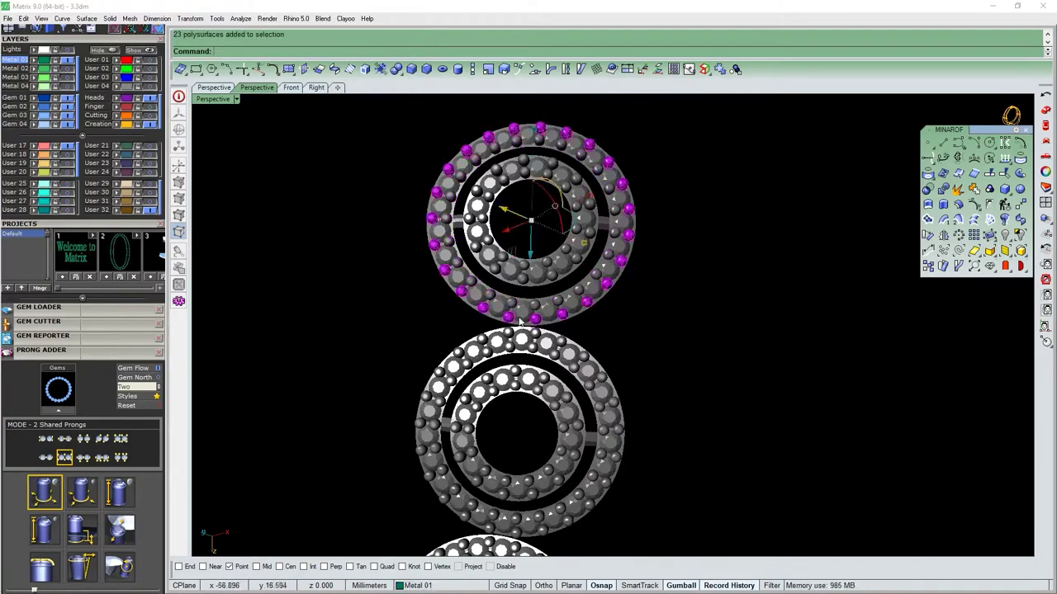
# Group the selected prongs together, then select the bottom cluster's ring curves and parts.
pyautogui.hotkey('ctrl', 'g')
pyautogui.scroll(3, 521, 322)
pyautogui.scroll(-2, 561, 330)
pyautogui.scroll(3, 578, 338)
pyautogui.scroll(-4, 599, 343)
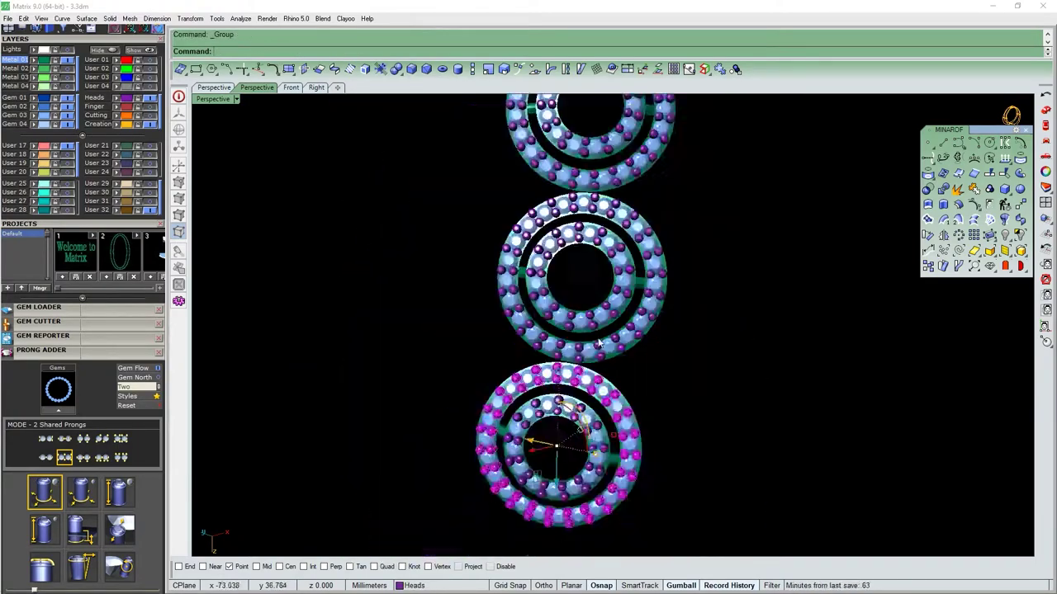
pyautogui.scroll(3, 583, 476)
pyautogui.moveTo(589, 413)
pyautogui.mouseDown(button='right')
pyautogui.moveTo(595, 355)
pyautogui.moveTo(388, 198)
pyautogui.mouseUp(button='right')
pyautogui.click(594, 355)
pyautogui.scroll(-3, 599, 359)
# Bring the whole necklace model back into view.
pyautogui.scroll(-5, 593, 354)
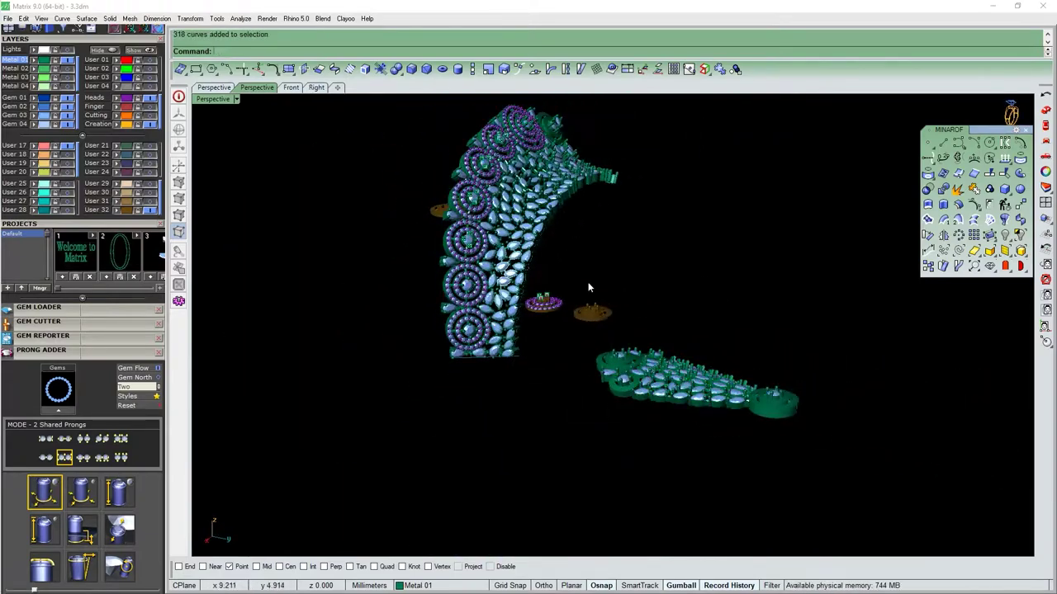
pyautogui.hotkey('ctrl', 'a')
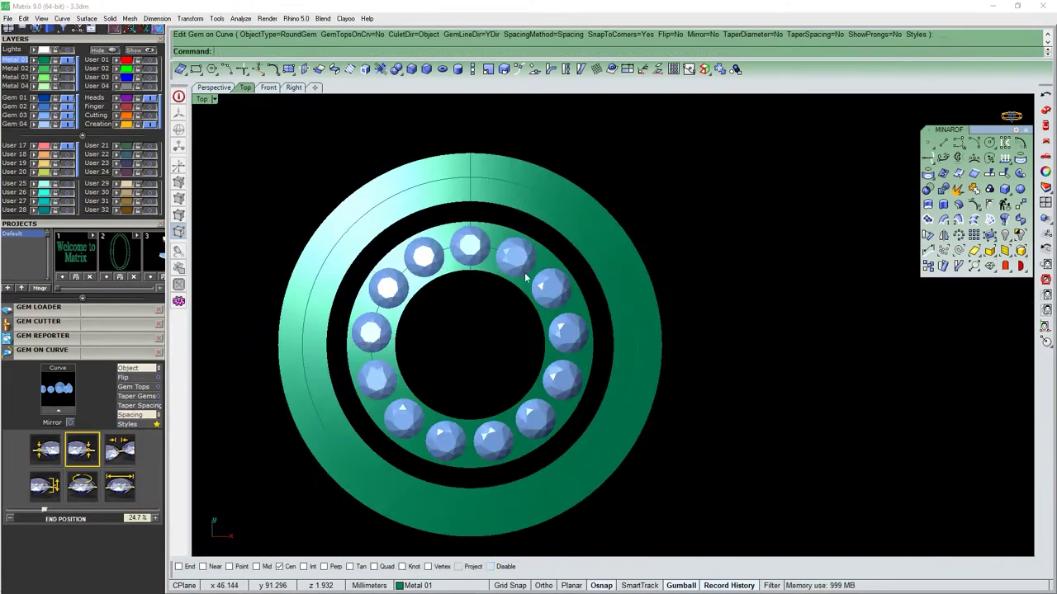
# Stand the round gems upright, extend them around the inner ring with even spacing, ending at 75%.
pyautogui.click(151, 369)
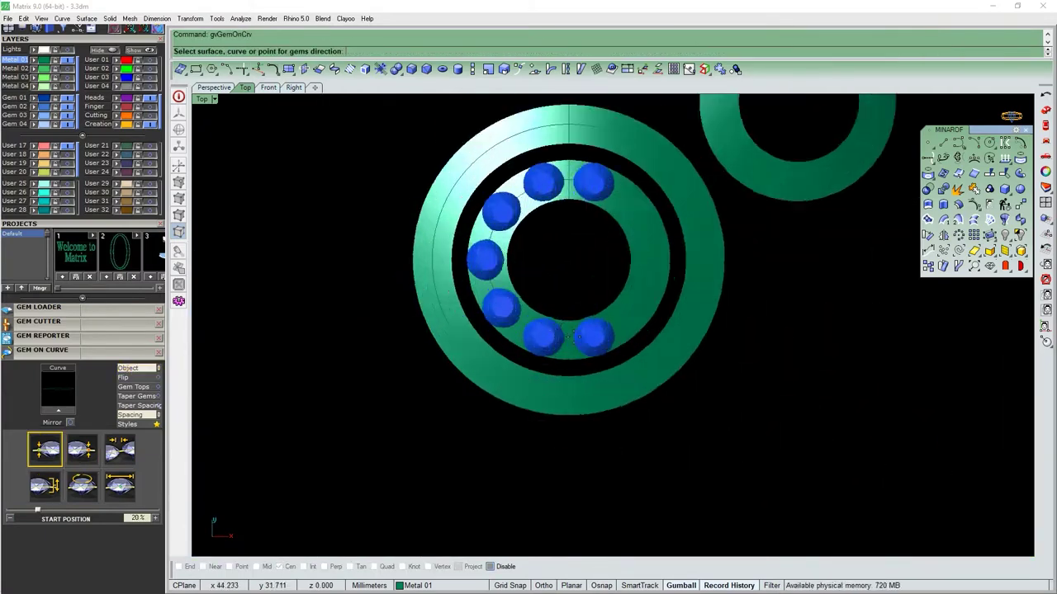
pyautogui.click(120, 487)
pyautogui.scroll(-2, 123, 518)
pyautogui.scroll(-2, 124, 519)
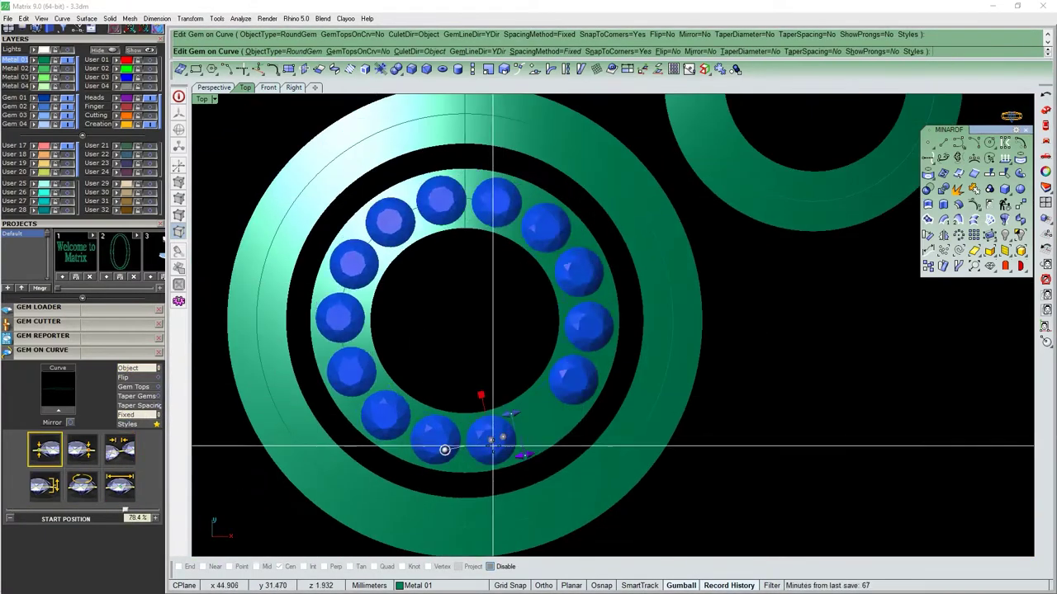
pyautogui.click(82, 450)
pyautogui.click(134, 419)
pyautogui.moveTo(494, 428); pyautogui.dragTo(492, 415)
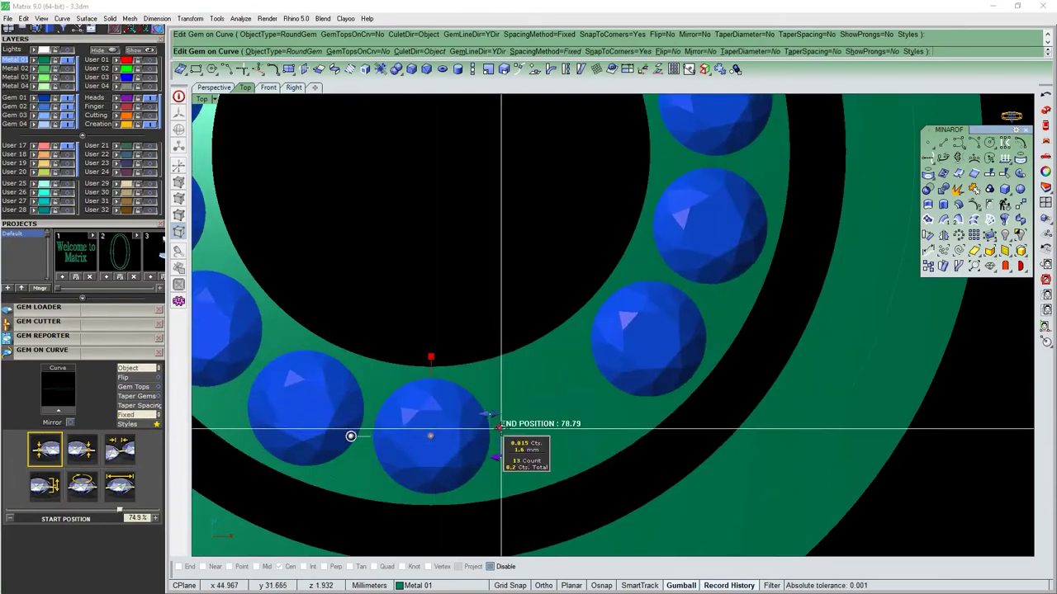
pyautogui.scroll(-2, 492, 415)
pyautogui.scroll(-4, 488, 435)
# Place evenly spaced round gems on the small ring with 0.1 mm spacing and accept.
pyautogui.click(471, 377)
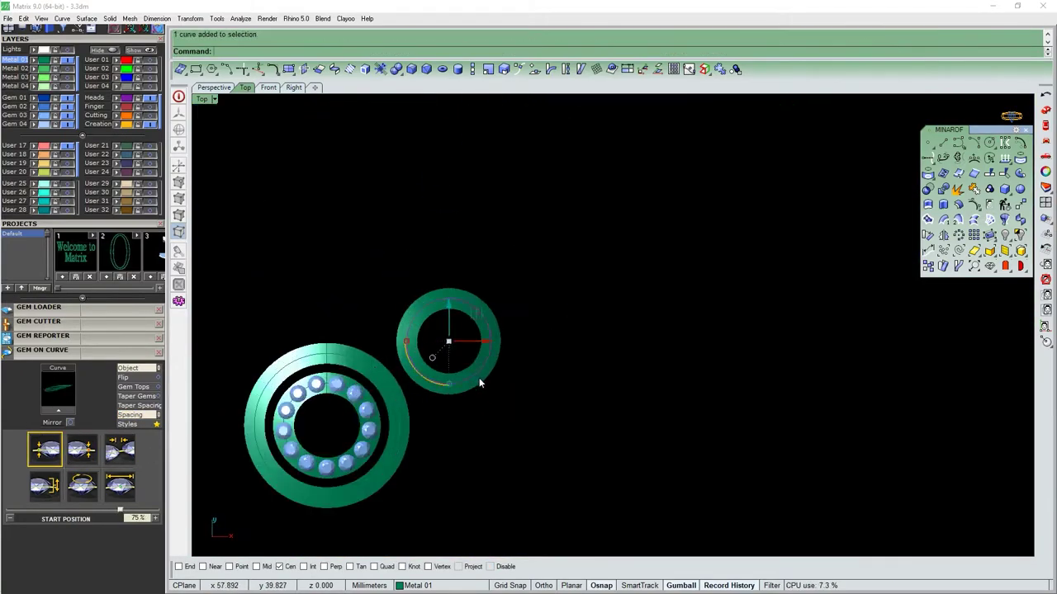
pyautogui.scroll(4, 460, 330)
pyautogui.click(460, 331)
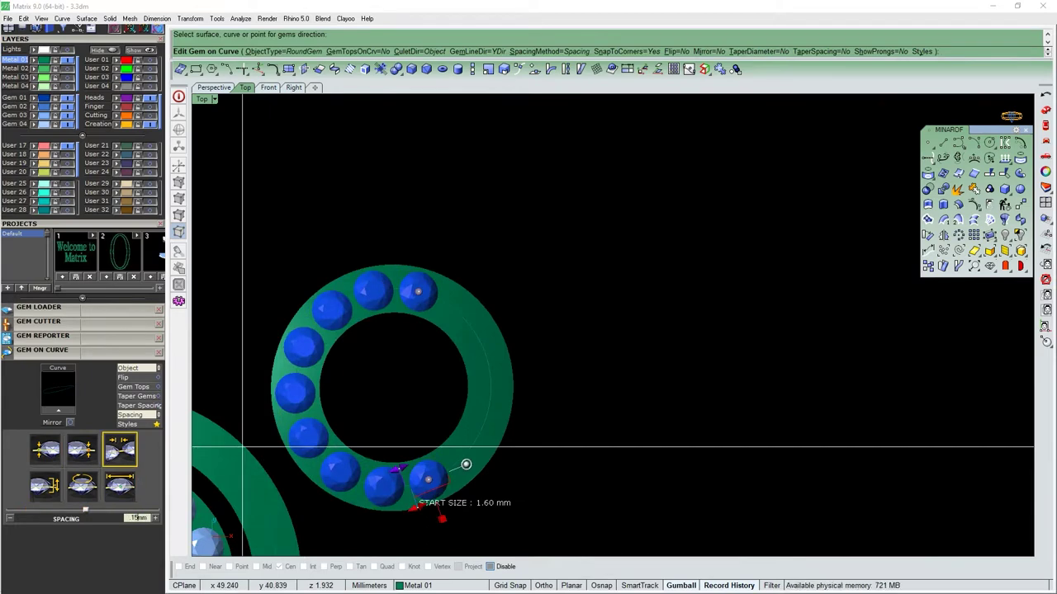
pyautogui.click(137, 416)
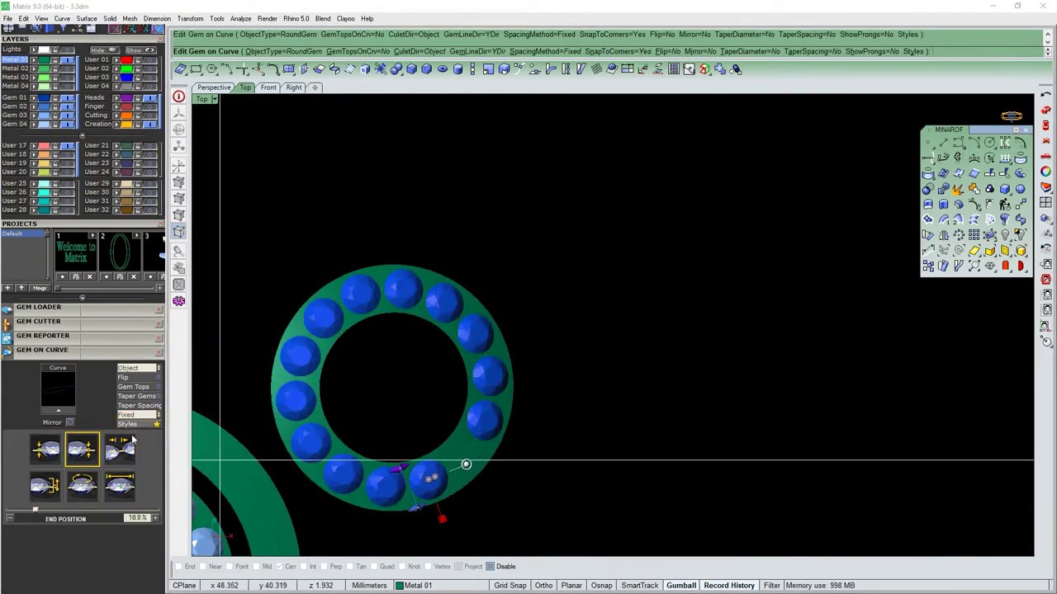
pyautogui.click(121, 448)
pyautogui.scroll(3, 425, 466)
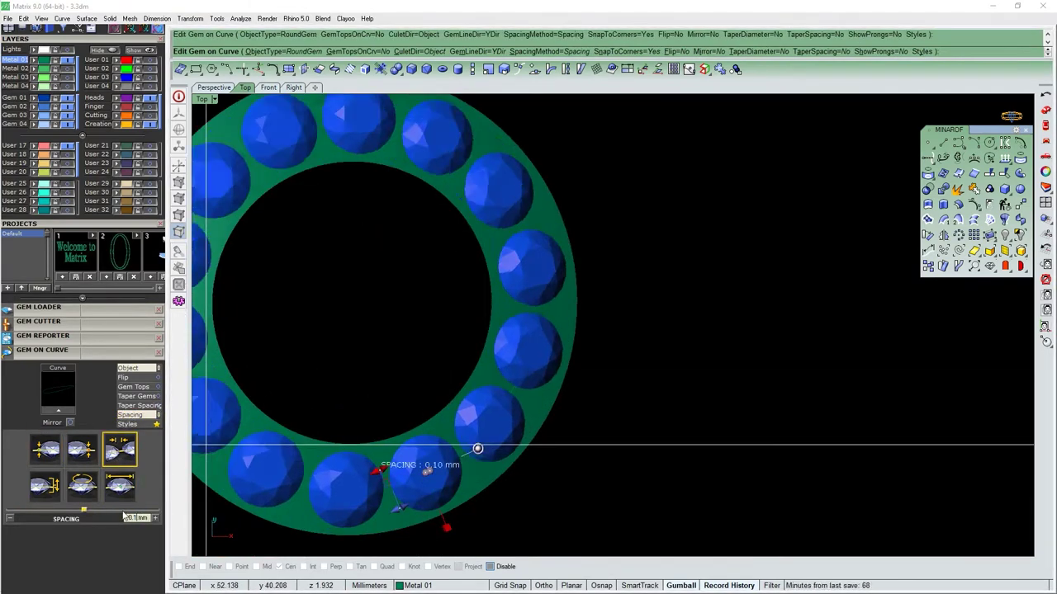
pyautogui.scroll(-3, 464, 419)
pyautogui.press('Return')
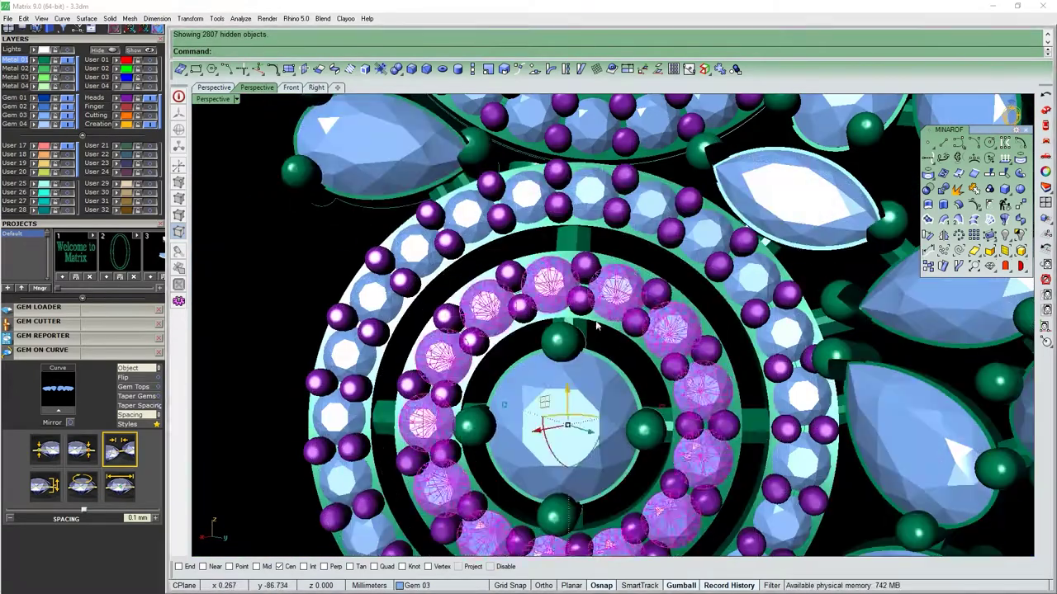
# Reselect the halo gems for editing and lock them out of the way.
pyautogui.click(123, 478)
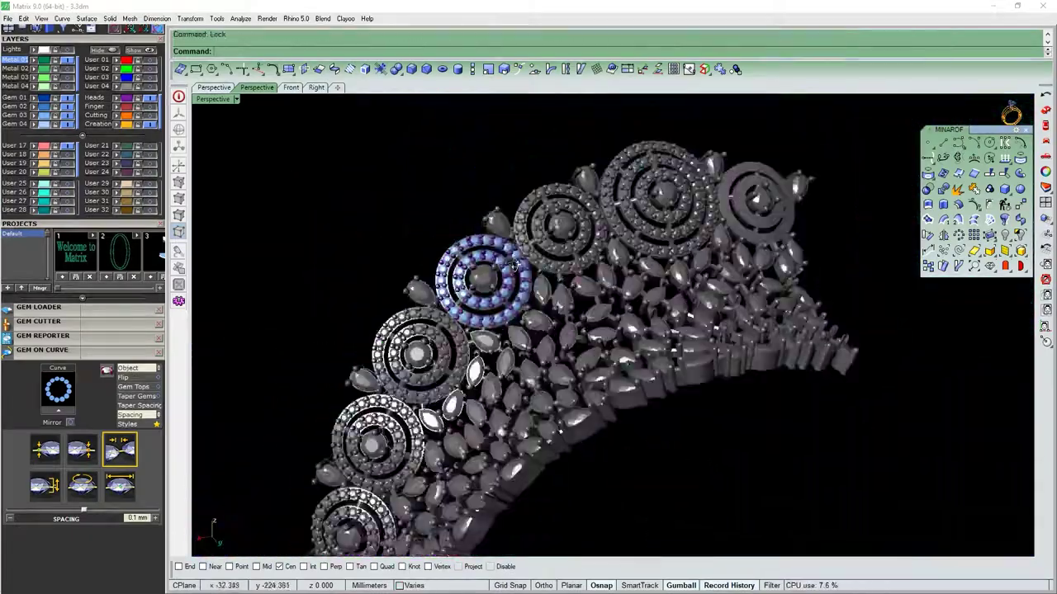
pyautogui.hotkey('ctrl', 'l')
pyautogui.scroll(3, 481, 264)
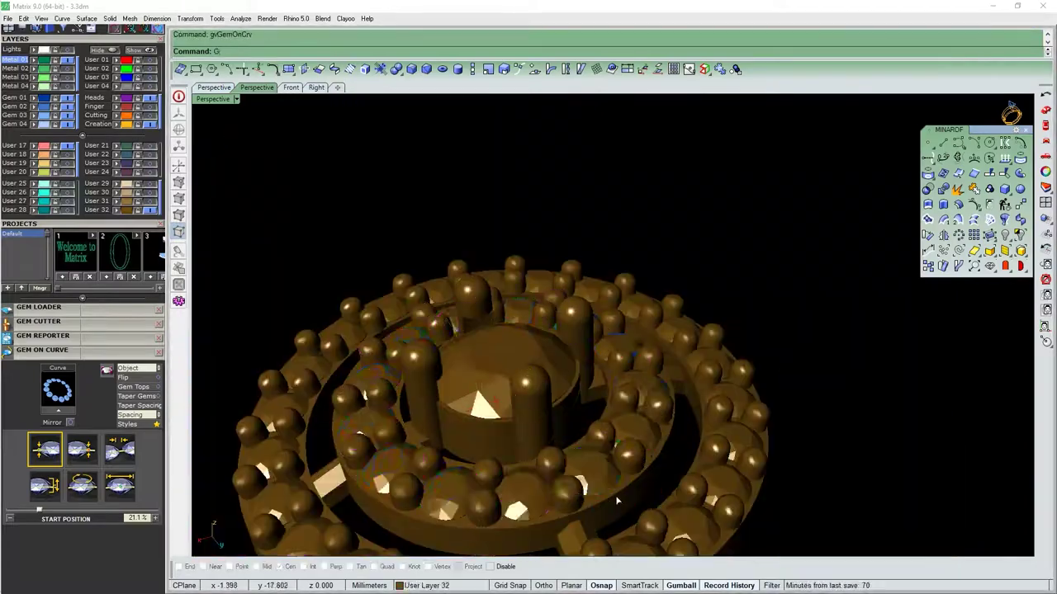
pyautogui.scroll(-1, 142, 516)
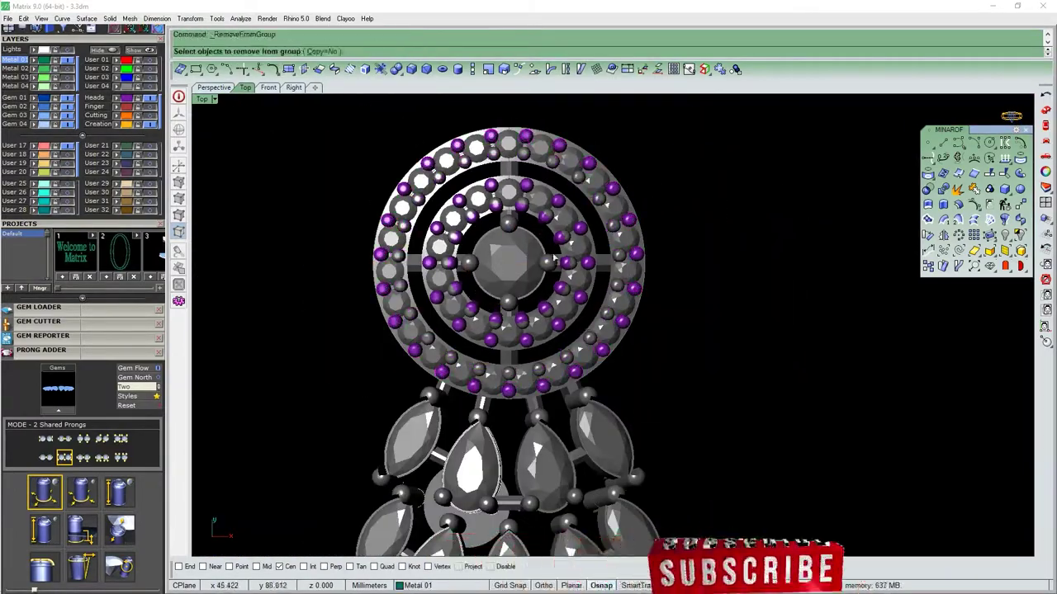
# Zoom in on the pear frame in the Top view.
pyautogui.scroll(5, 615, 346)
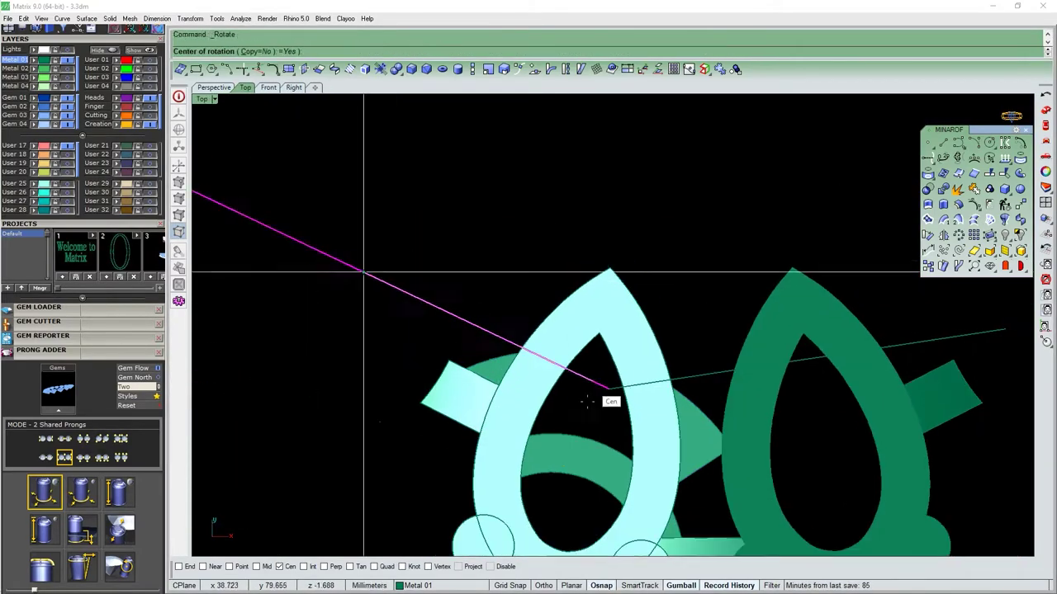
# Complete the rotation at the second reference point and undo the deletion to restore the part.
pyautogui.click(499, 318)
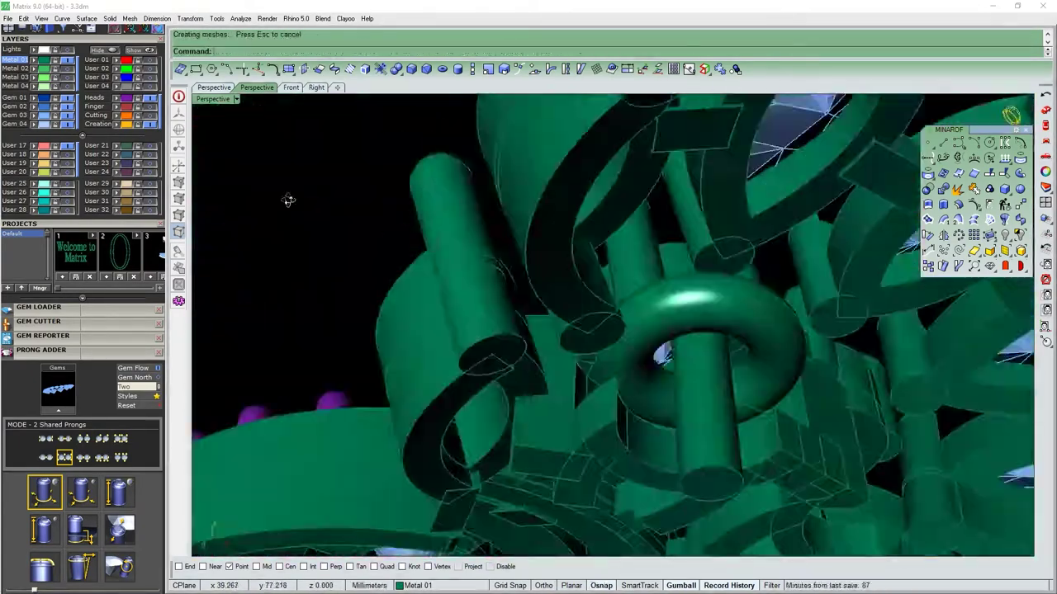
pyautogui.hotkey('ctrl', 'z')
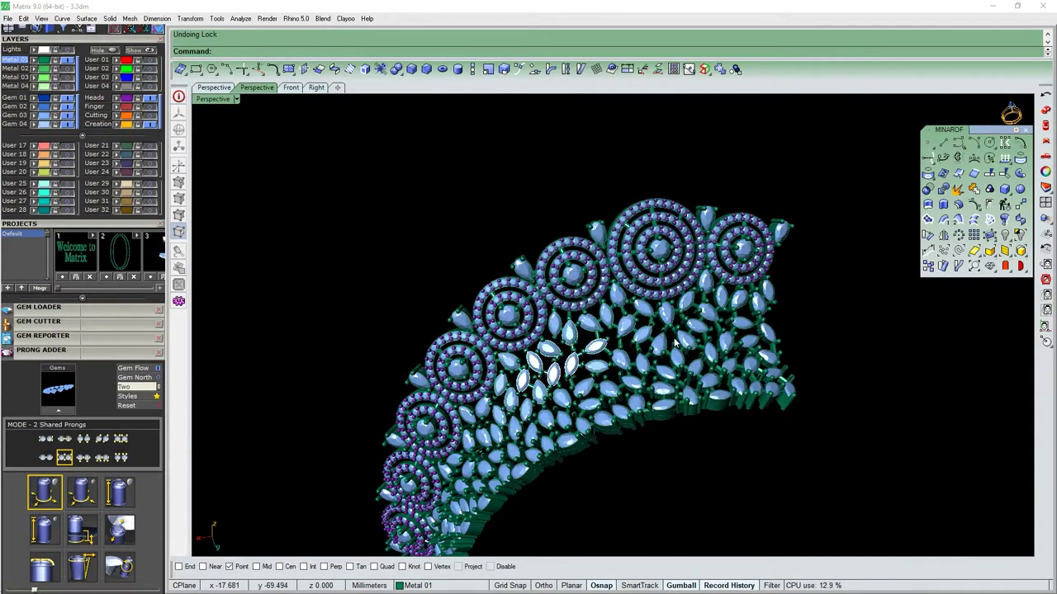
# Save the model as 4.3dm.
pyautogui.click(7, 18)
pyautogui.click(74, 144)
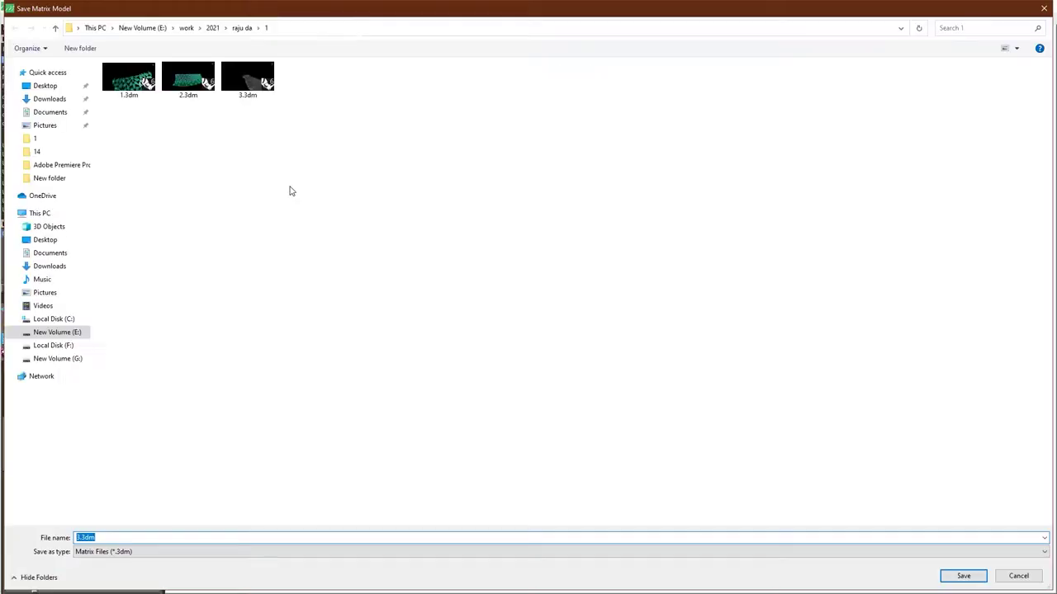
pyautogui.press('Return')
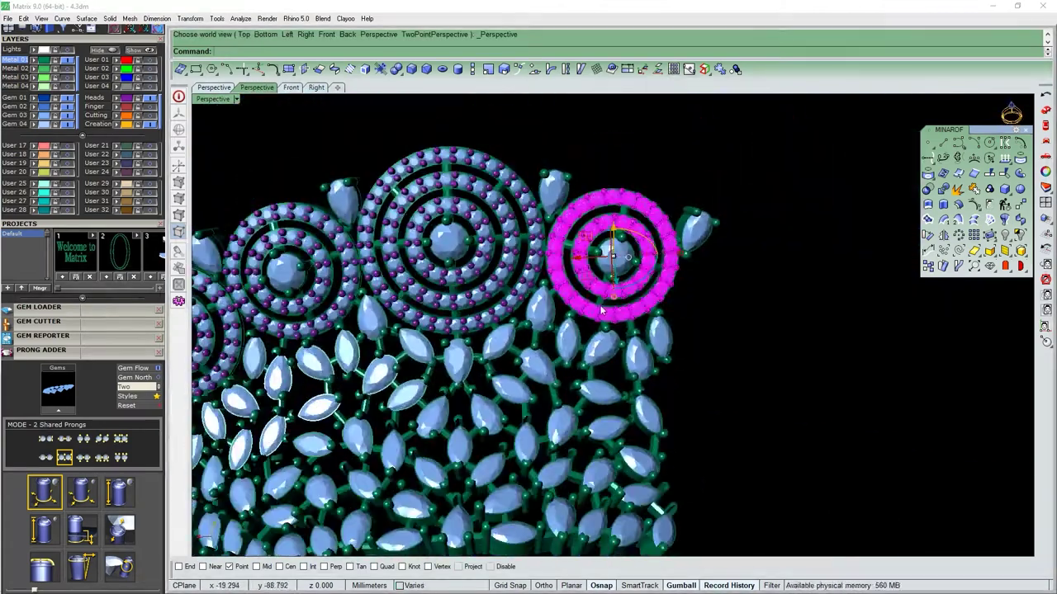
pyautogui.write('U')
# Zoom out to the whole necklace and undo the accidental deletion of the selected section.
pyautogui.click(74, 339)
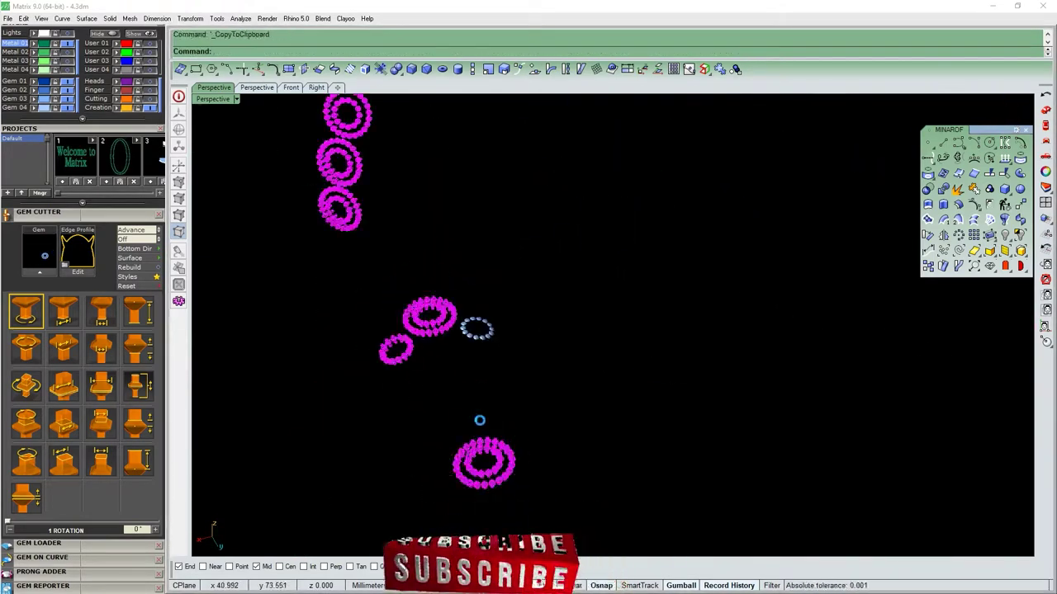
pyautogui.scroll(3, 437, 258)
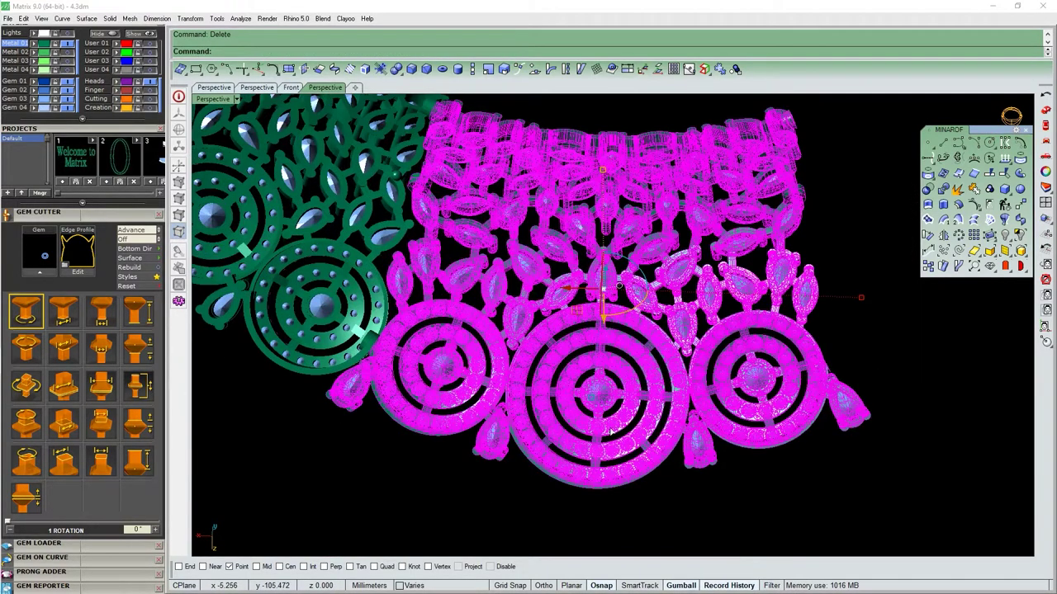
pyautogui.scroll(2, 610, 426)
pyautogui.hotkey('ctrl', 'z')
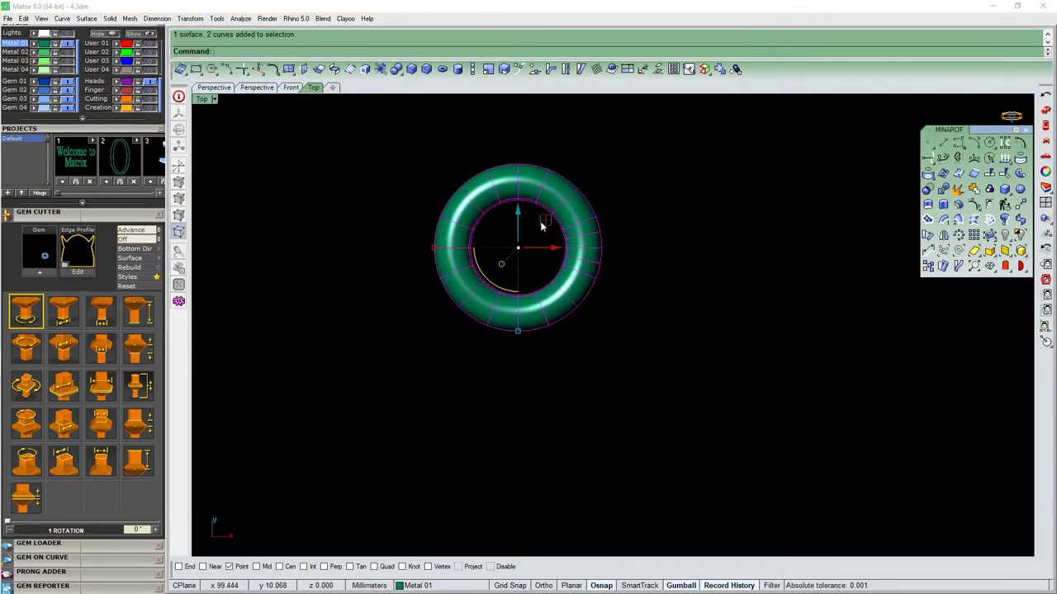
# Delete the stray torus ring and its curves.
pyautogui.press('Delete')
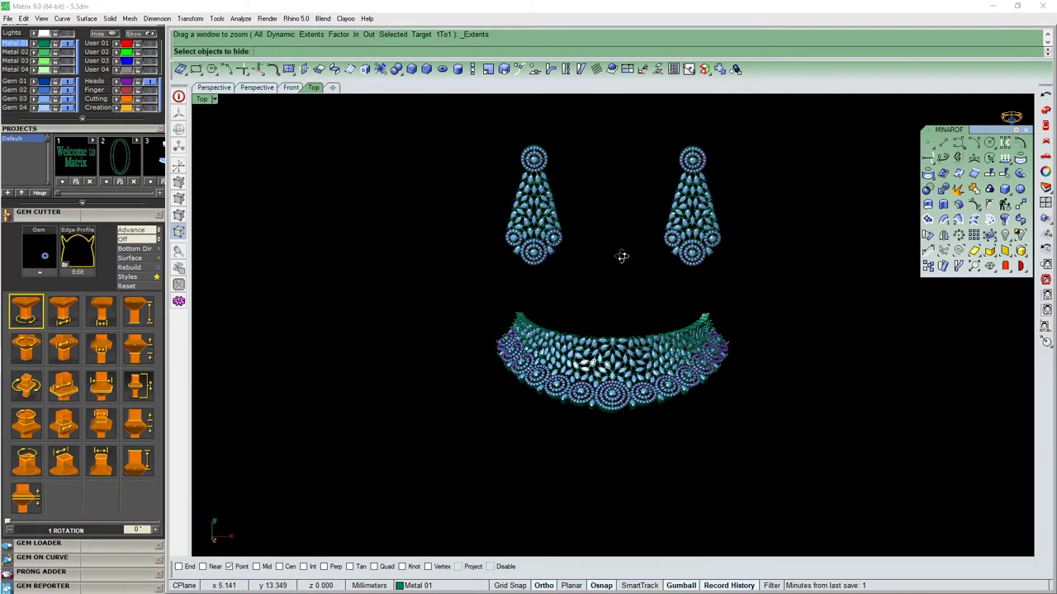
# Orbit to inspect the necklace and earrings at an angle, then fit them flat in Top view.
pyautogui.scroll(3, 659, 279)
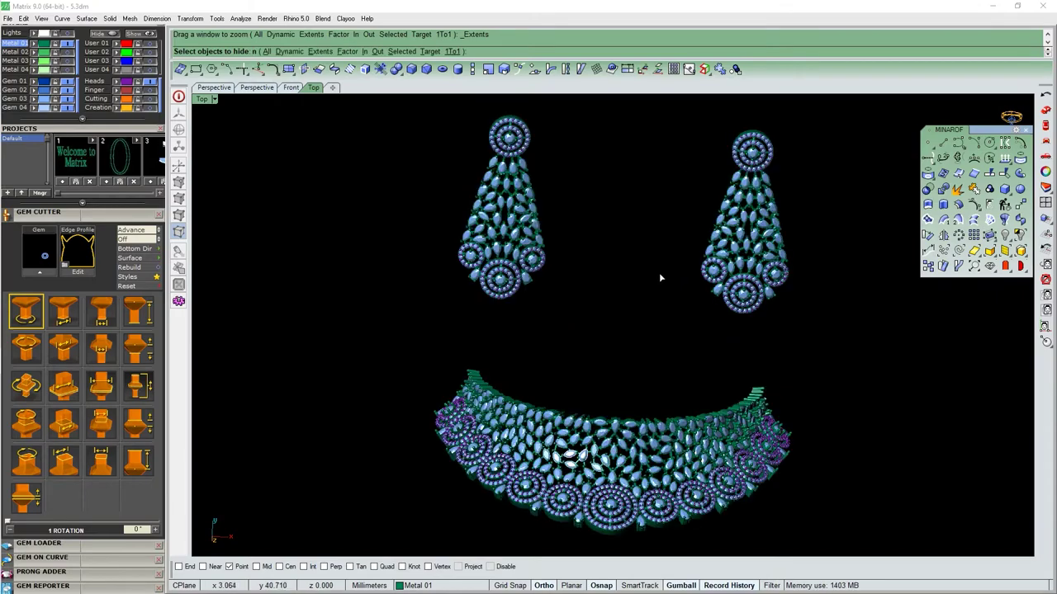
pyautogui.moveTo(659, 299)
pyautogui.mouseDown(button='right')
pyautogui.moveTo(518, 314)
pyautogui.moveTo(500, 410)
pyautogui.mouseUp(button='right')
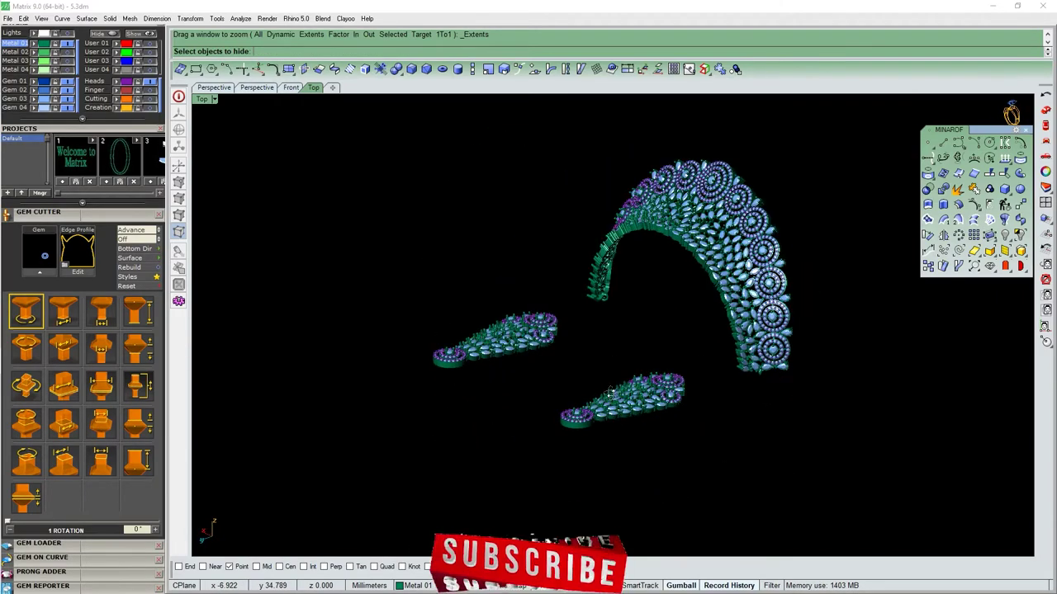
pyautogui.hotkey('ctrl', 'F1')
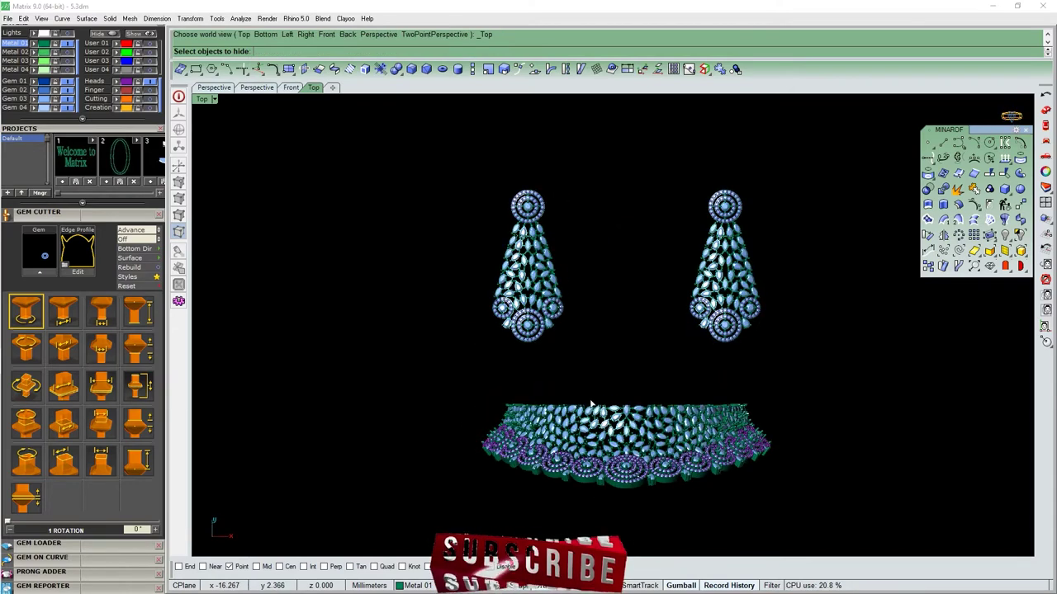
pyautogui.write('ze')
pyautogui.press('Return')
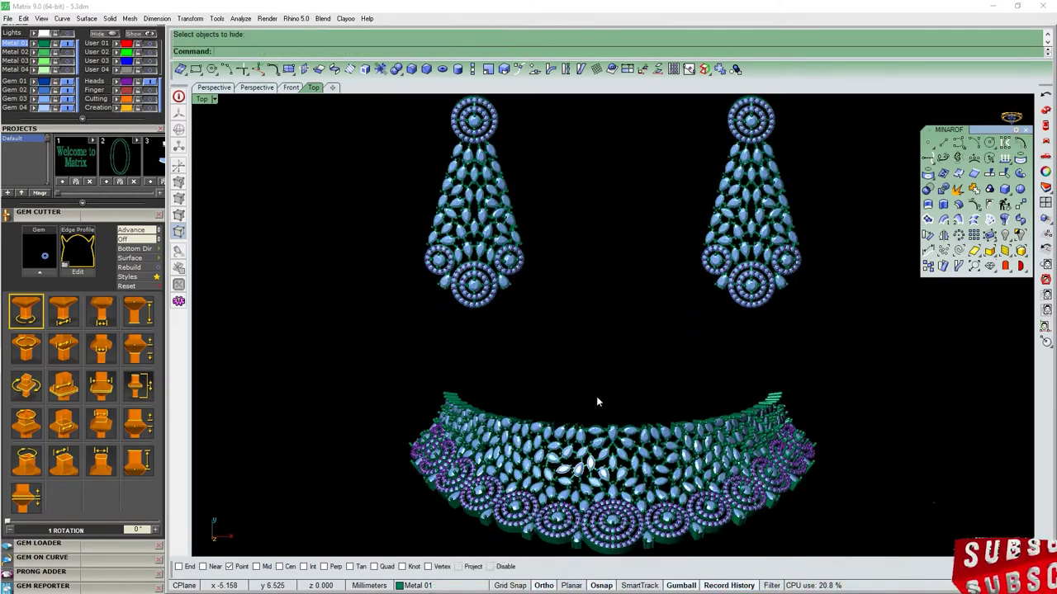